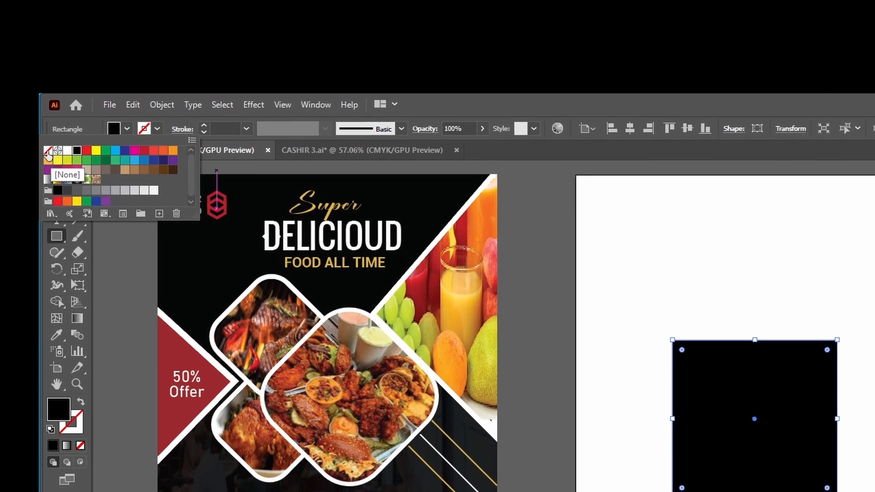
Remove the fill of the rectangle on the blank artboard and give it a black stroke
left_click(45, 138)
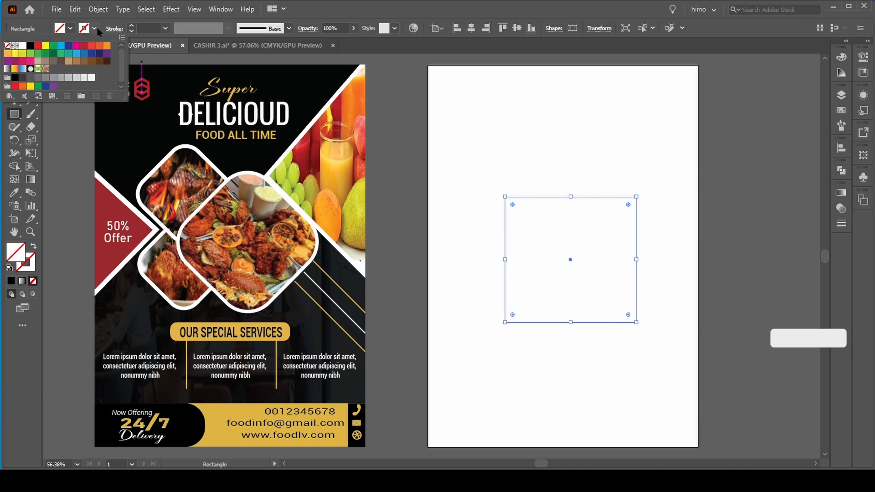
left_click(97, 28)
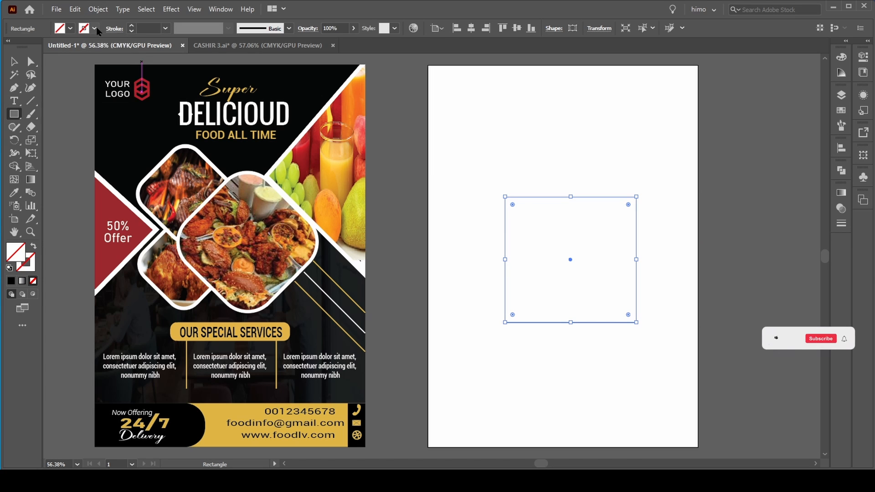
left_click(95, 29)
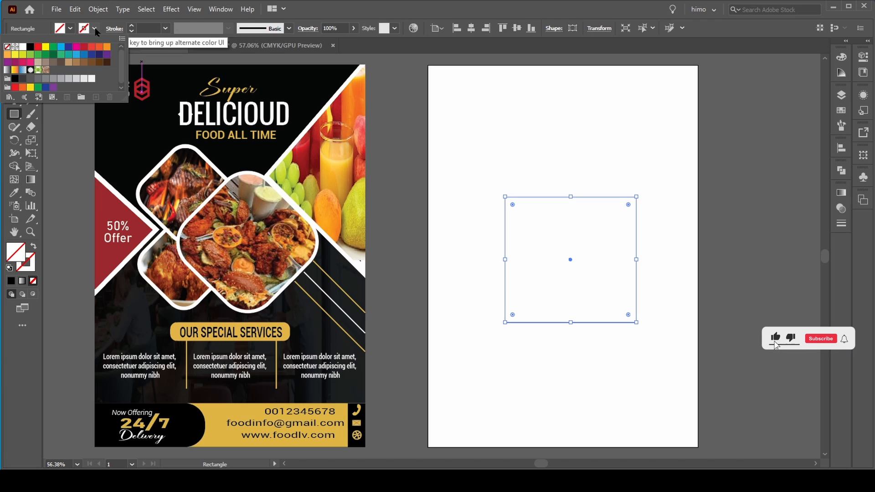
left_click(30, 47)
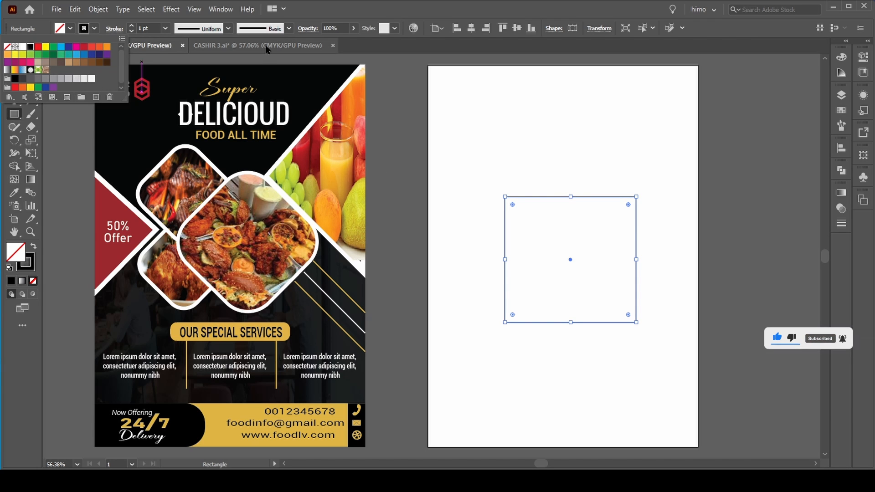
left_click(20, 63)
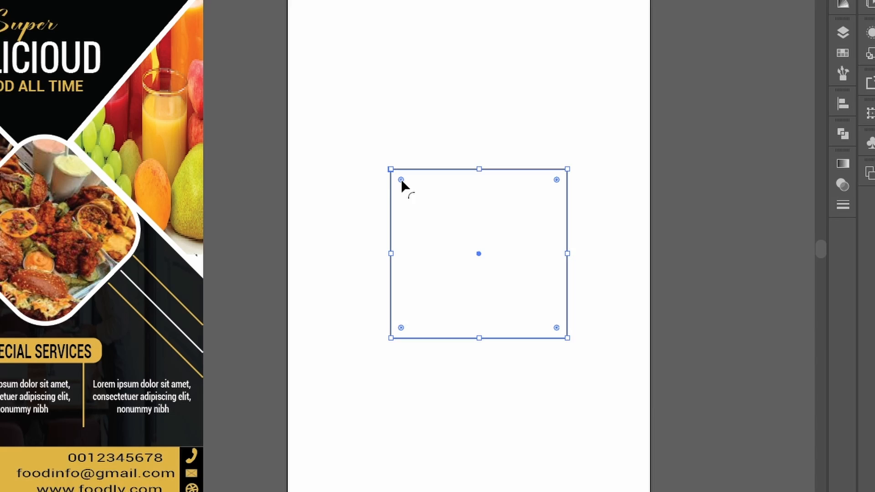
Round all four corners of the outlined rectangle generously, like the photo frames in the reference flyer
left_click_drag(401, 179, 404, 182)
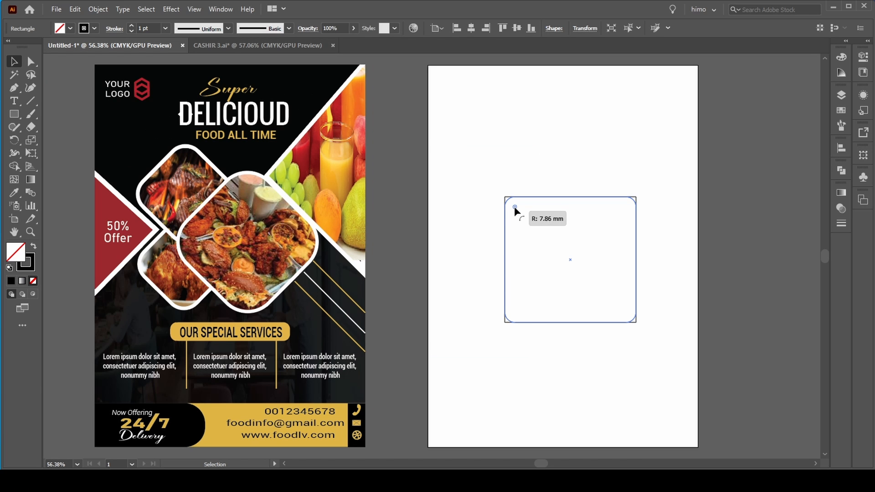
left_click_drag(514, 206, 519, 220)
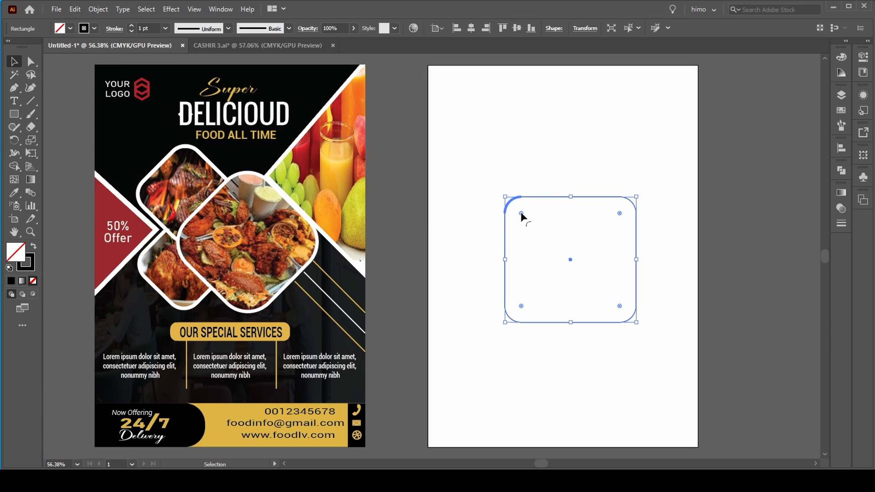
left_click_drag(521, 213, 523, 215)
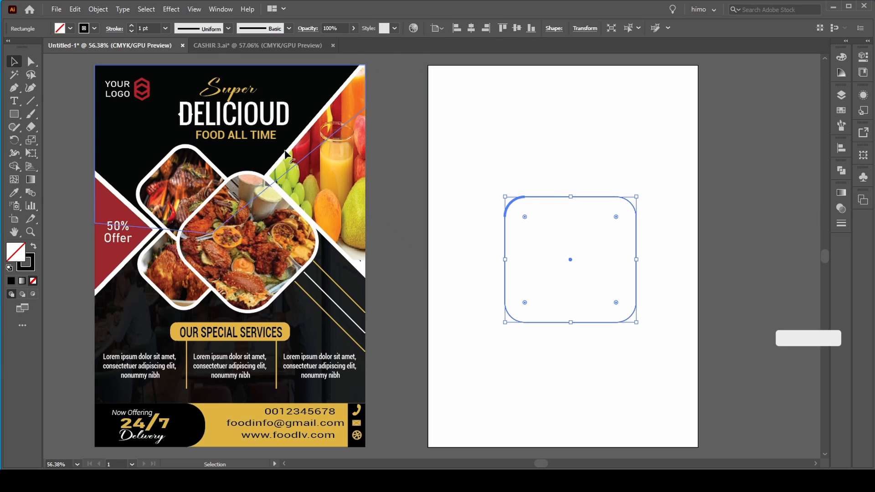
left_click(436, 158)
Rotate the rounded rectangle into a tilted diamond, shift it slightly upward and enlarge it a little
left_click(630, 200)
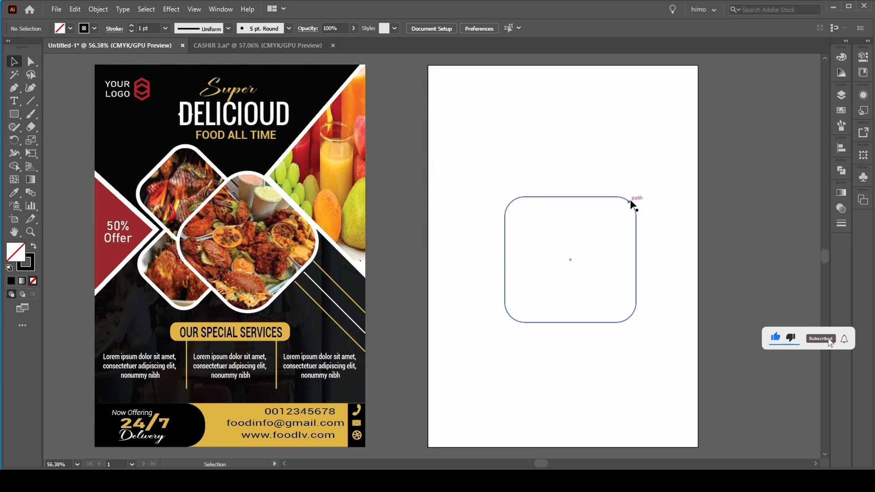
left_click_drag(637, 192, 554, 166)
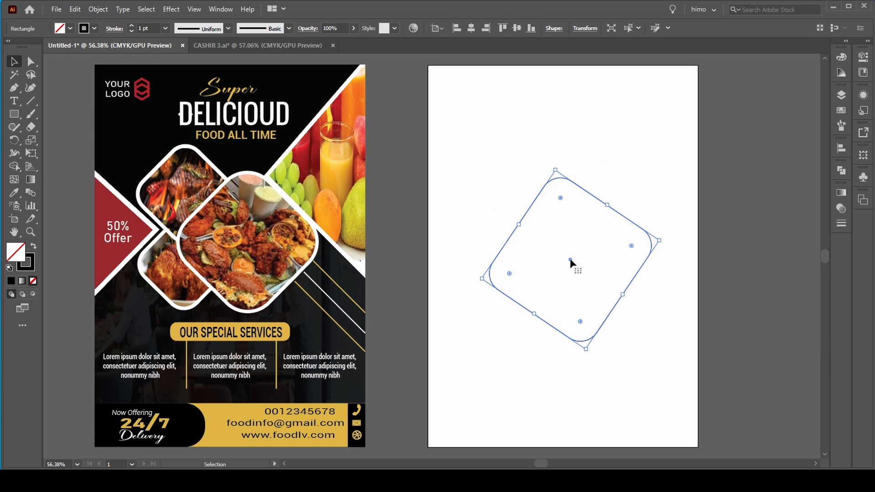
left_click_drag(570, 261, 571, 248)
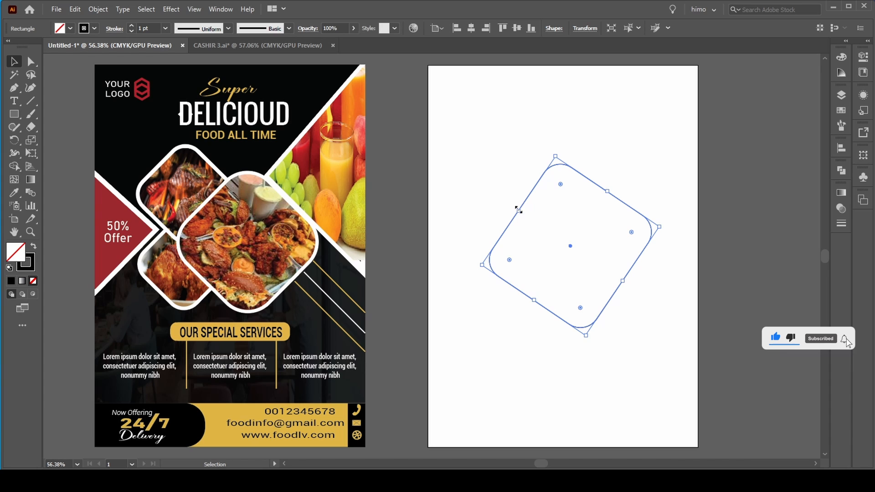
left_click_drag(518, 209, 512, 206)
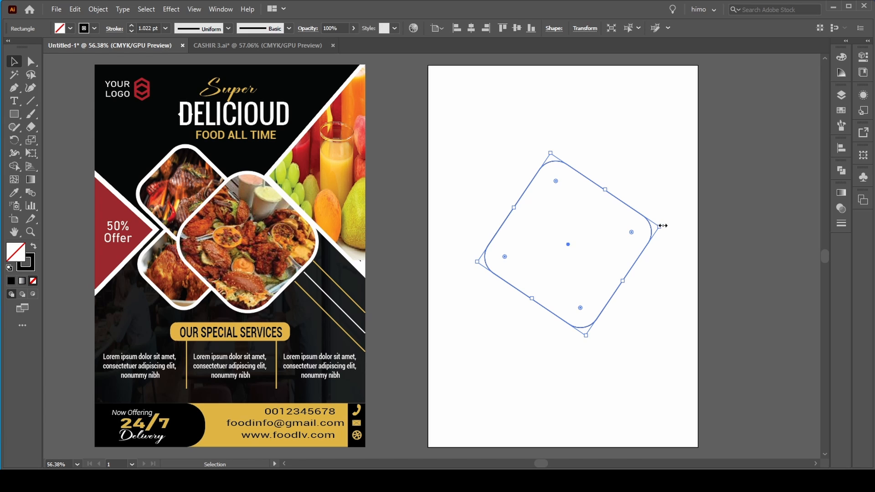
left_click_drag(665, 222, 665, 229)
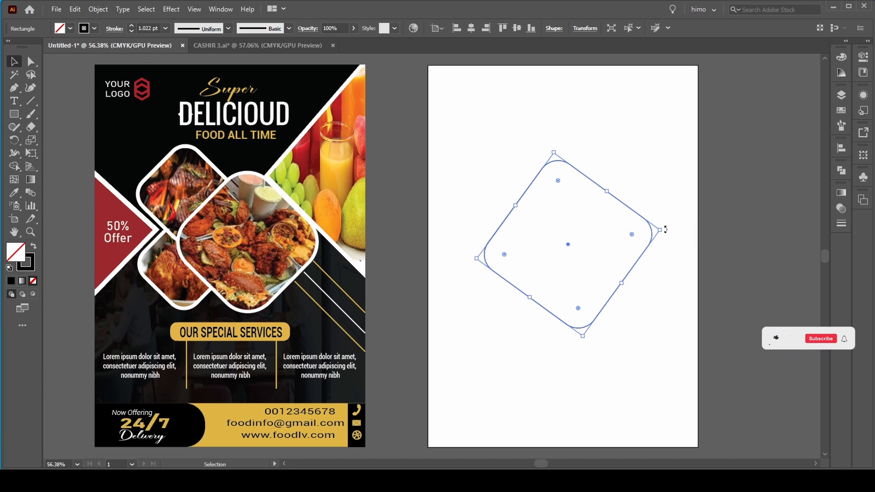
left_click(651, 196)
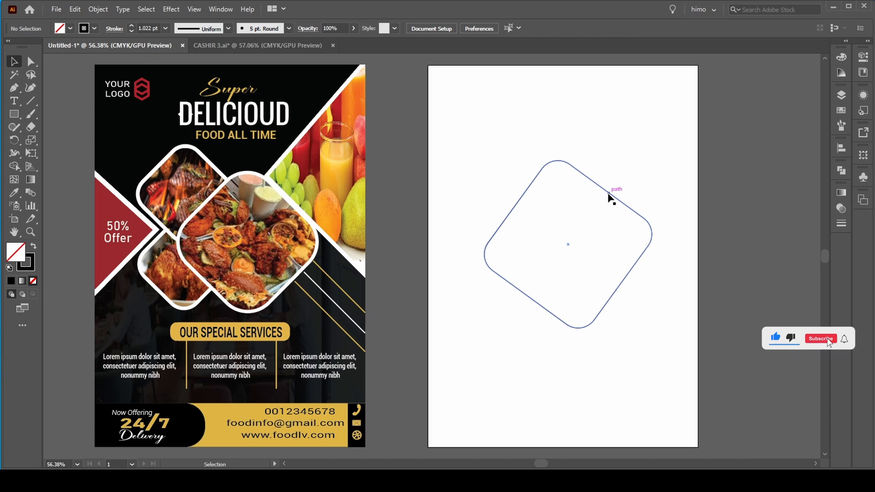
Rotate the diamond slightly further clockwise, nudge it right and scale it down proportionally from its lower corner
left_click(608, 193)
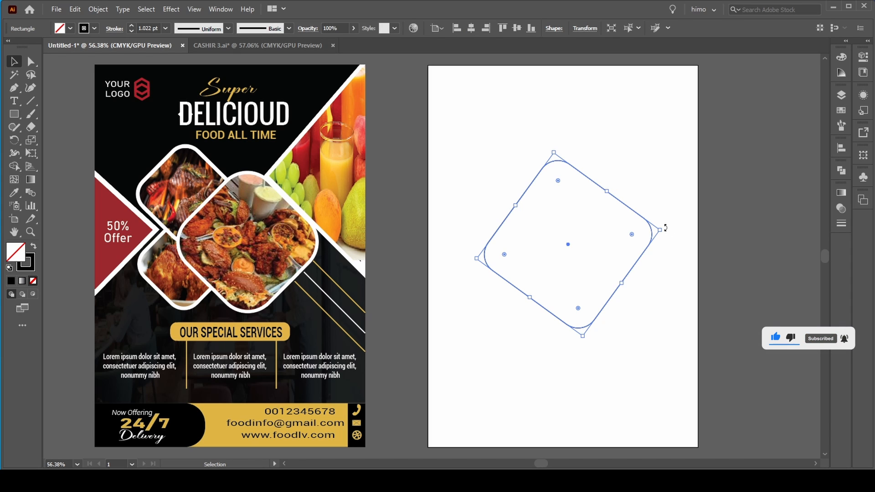
left_click_drag(664, 227, 661, 236)
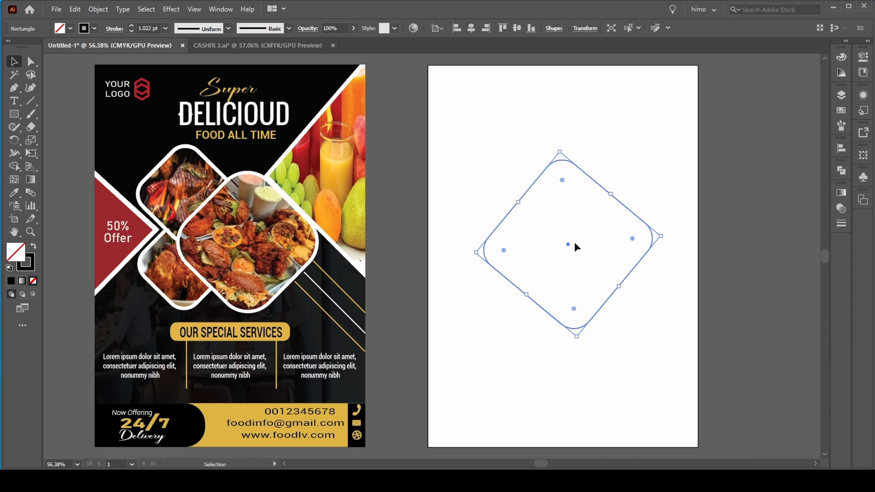
left_click_drag(568, 242, 573, 243)
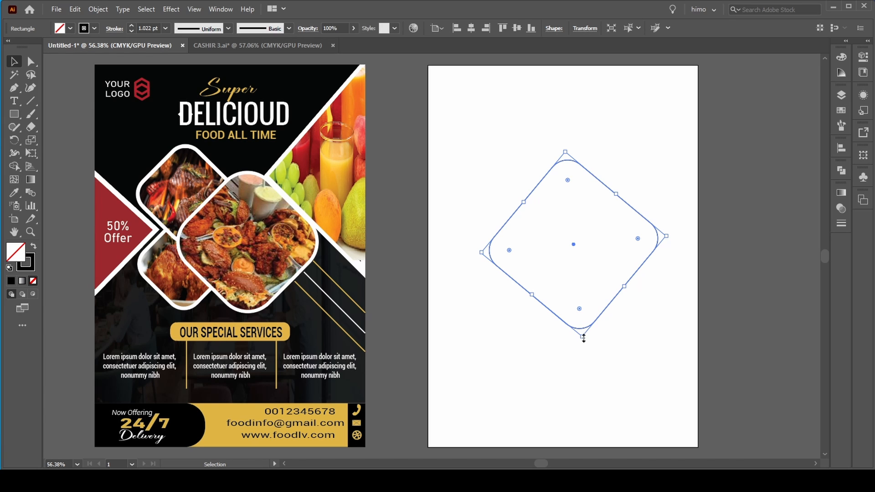
left_click_drag(583, 337, 581, 321)
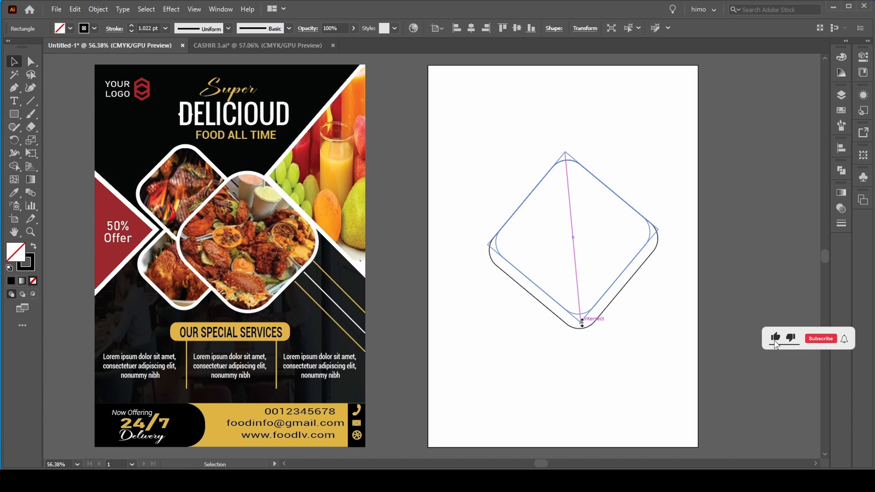
left_click(543, 351)
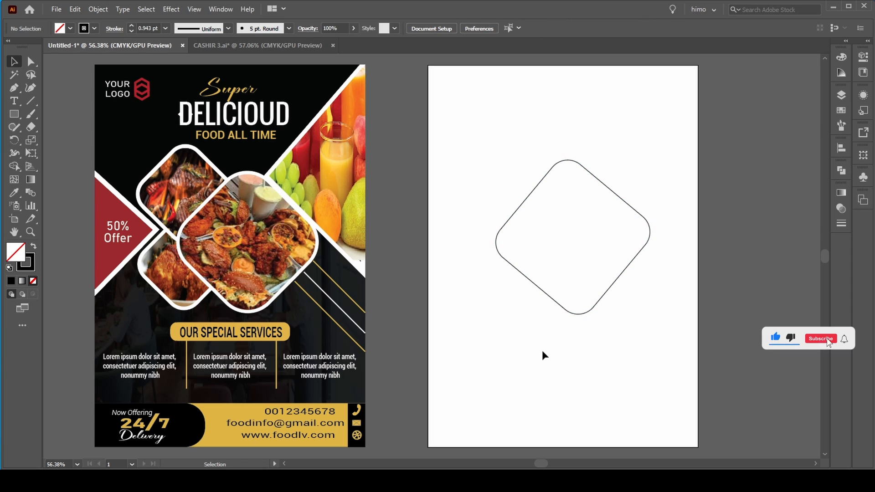
Copy the rounded diamond, paste the duplicate in place and leave isolation mode
double_click(646, 248)
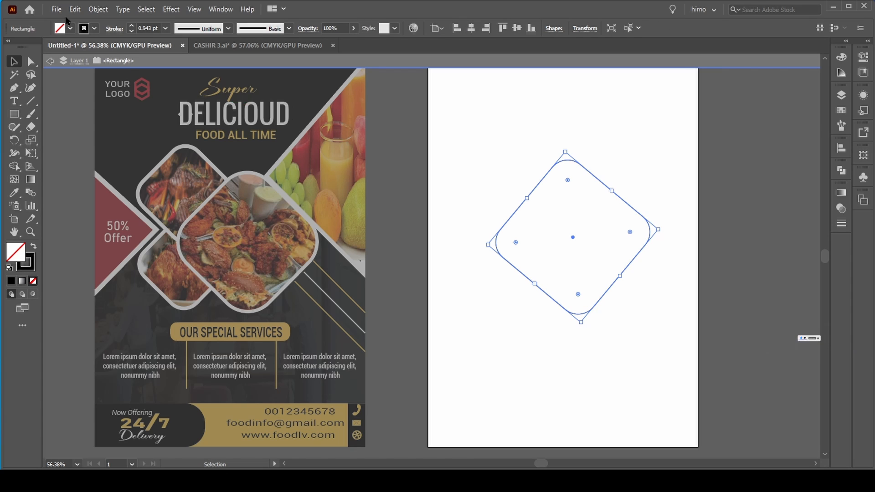
left_click(75, 10)
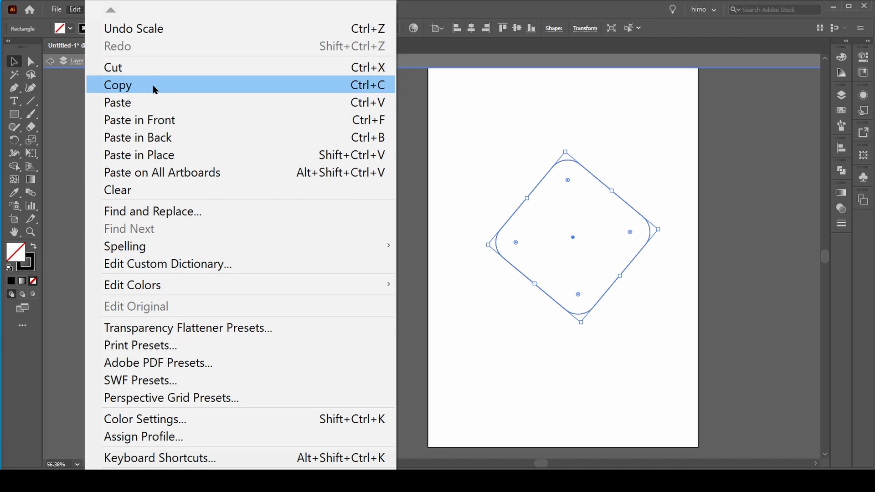
left_click(153, 88)
left_click(74, 9)
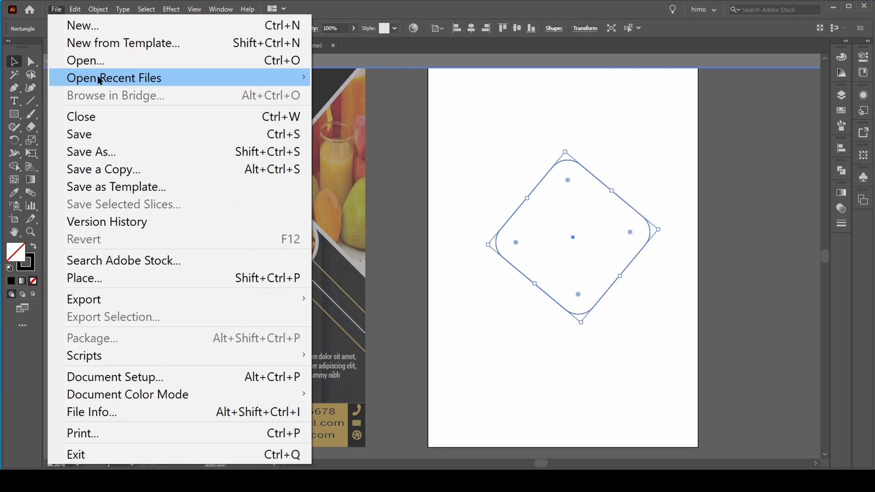
mouse_move(81, 10)
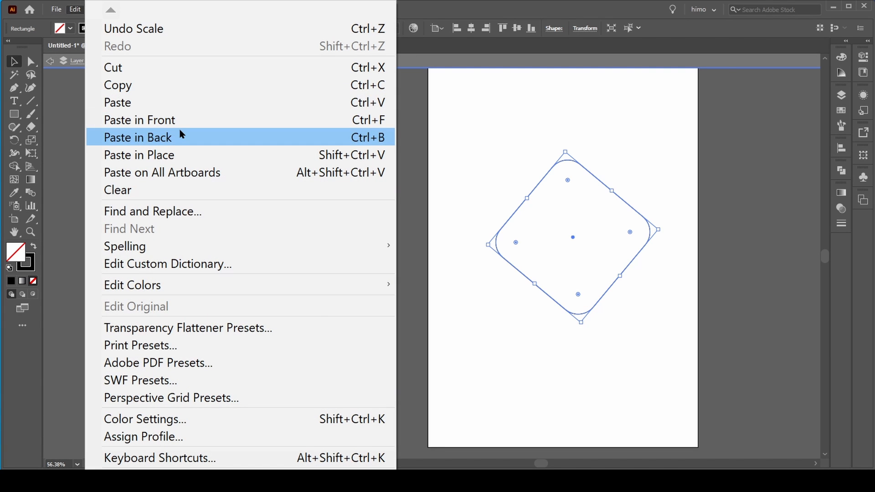
left_click(187, 154)
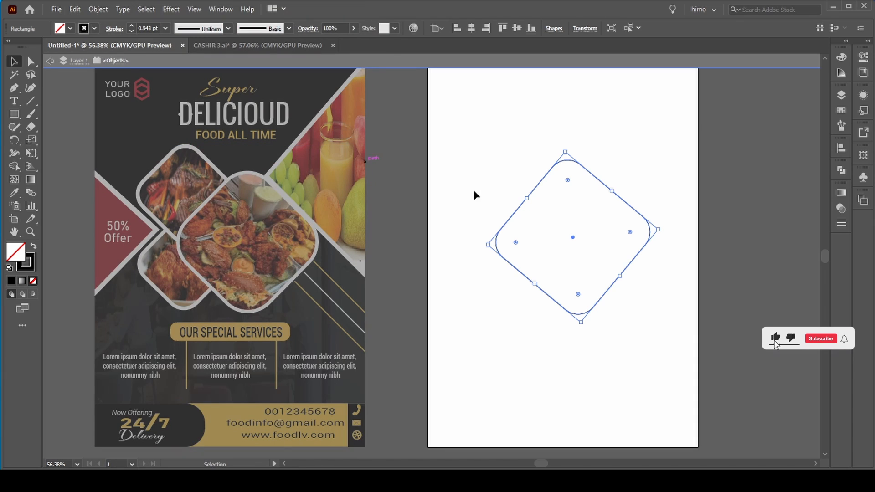
left_click(49, 60)
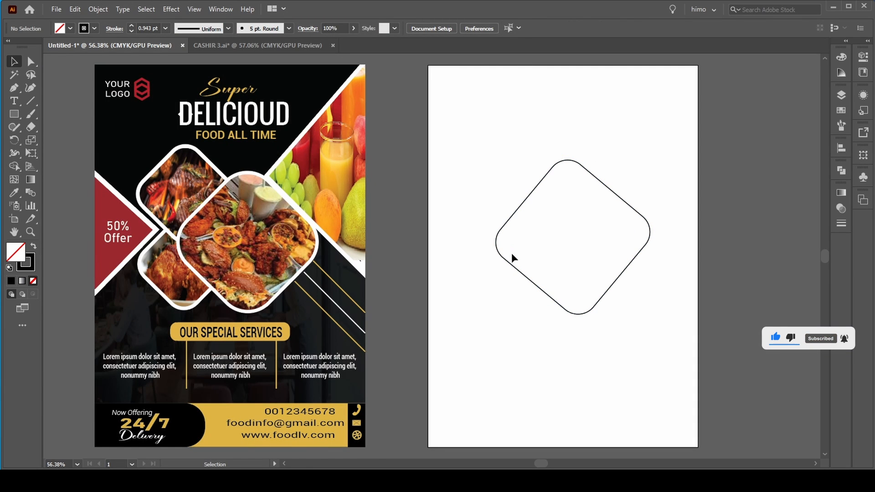
Shrink the duplicate diamond to about two thirds and position it overlapping the large diamond's lower-left side
left_click_drag(633, 211, 562, 219)
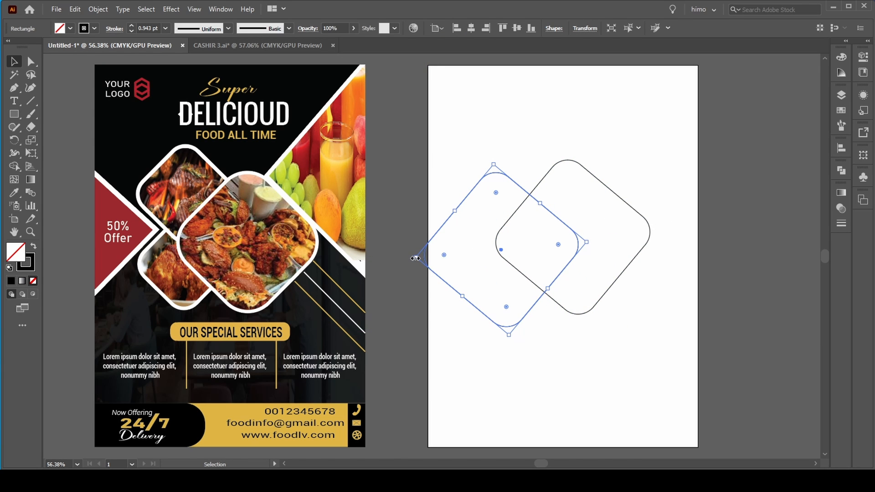
left_click_drag(415, 258, 457, 260)
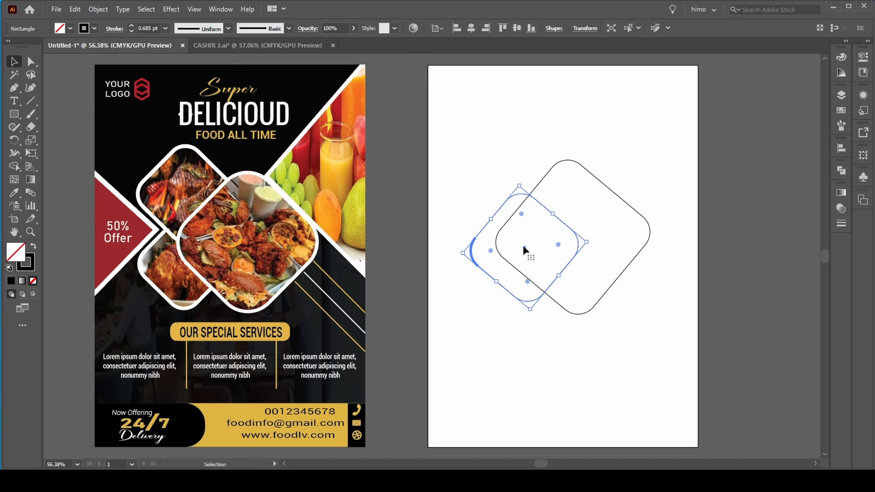
left_click_drag(523, 246, 496, 248)
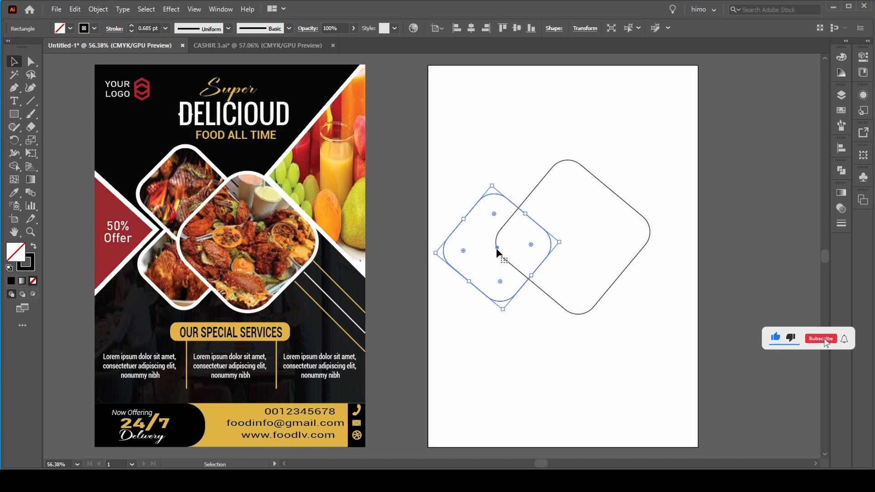
left_click(541, 314)
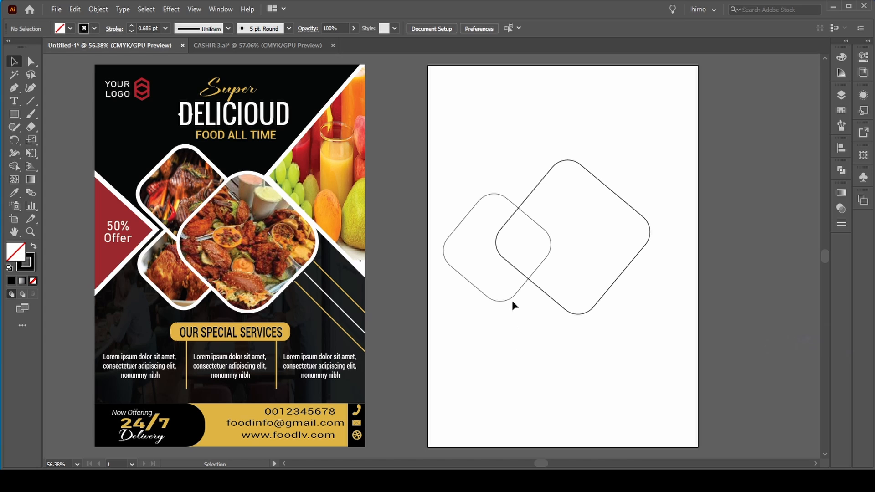
left_click_drag(510, 299, 510, 309)
left_click(557, 341)
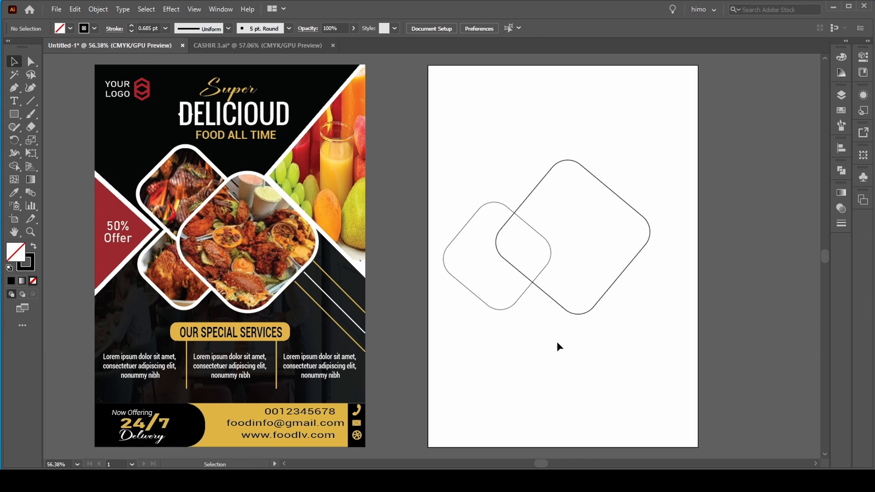
Duplicate the small diamond in place and move the copy straight up so it overlaps the original's upper part
left_click(516, 308)
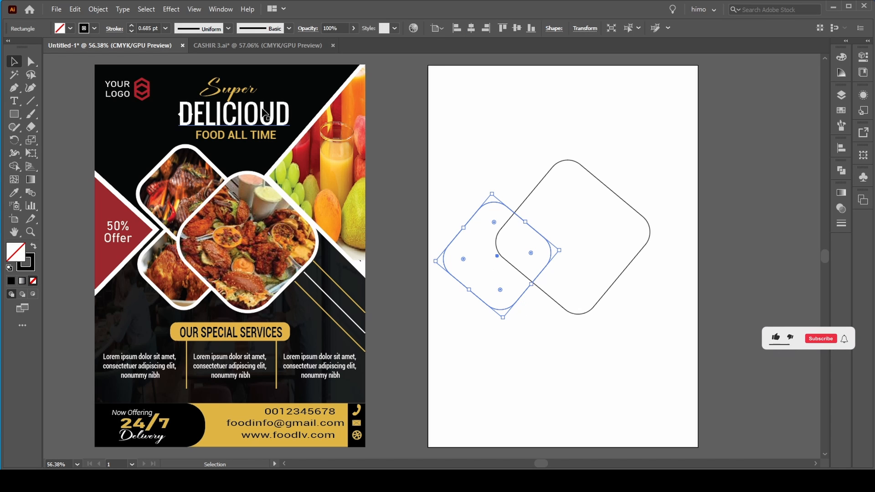
left_click(74, 10)
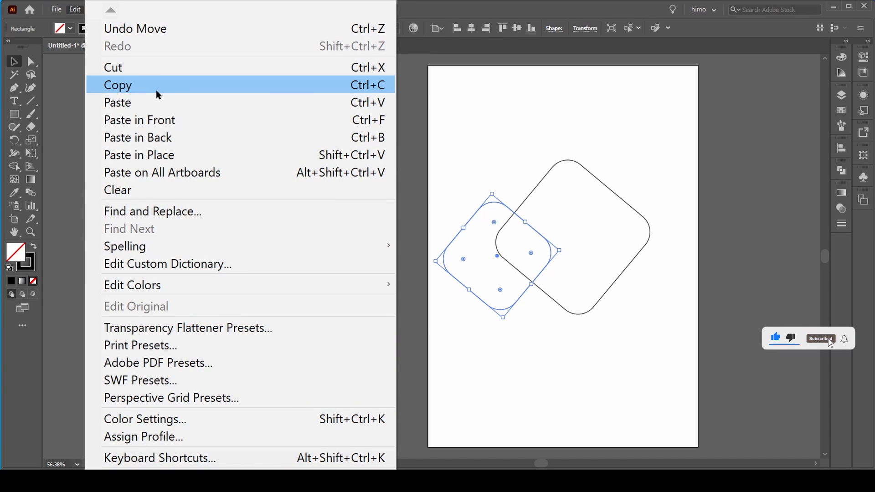
left_click(155, 90)
left_click(75, 10)
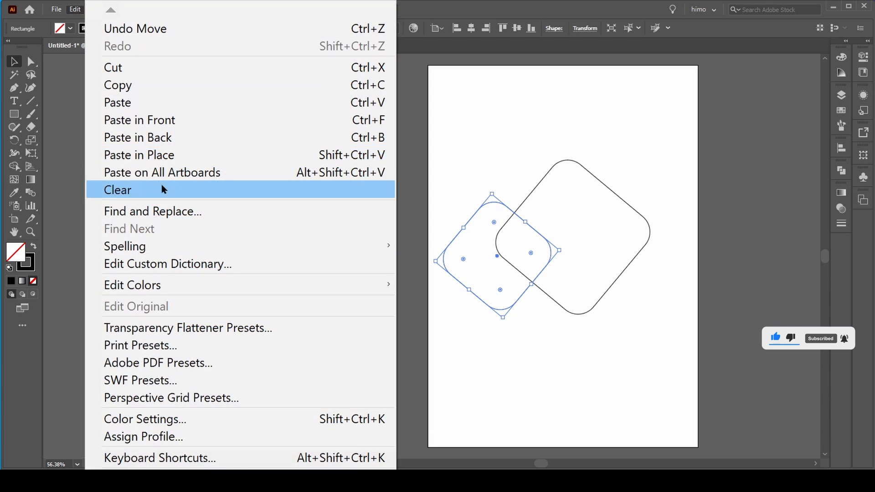
left_click(185, 154)
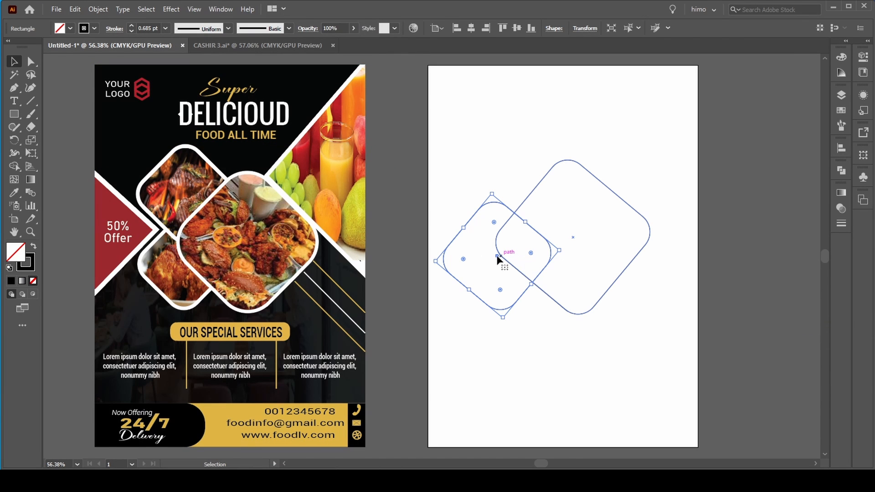
left_click_drag(498, 258, 496, 202)
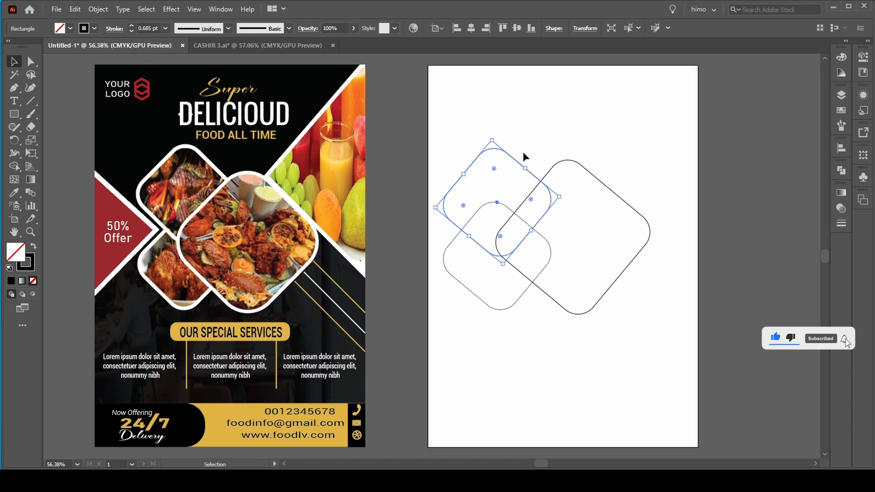
Move the upper small diamond slightly up and left, and shift the lower small diamond left so the two line up vertically
left_click(535, 143)
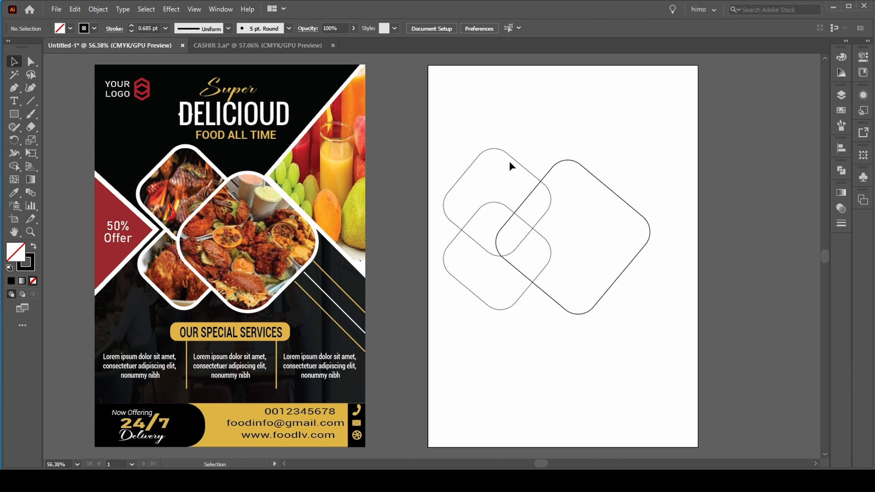
left_click_drag(514, 159, 507, 149)
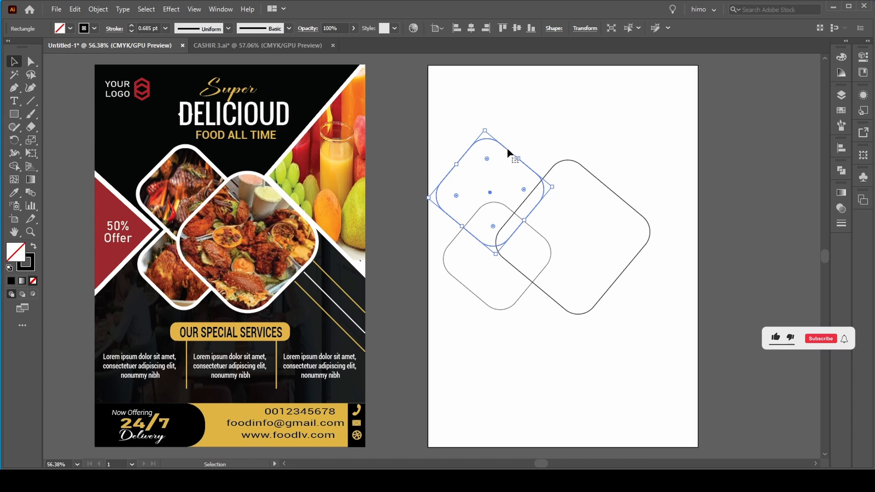
left_click(552, 120)
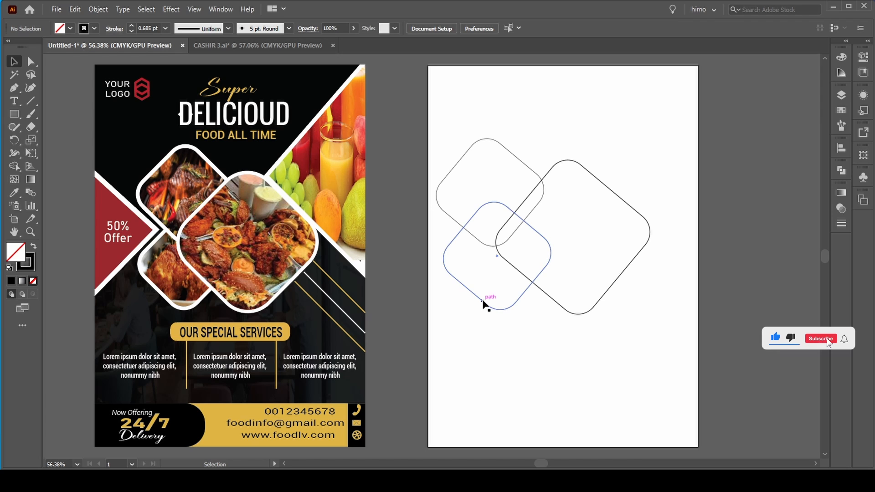
left_click_drag(482, 299, 476, 302)
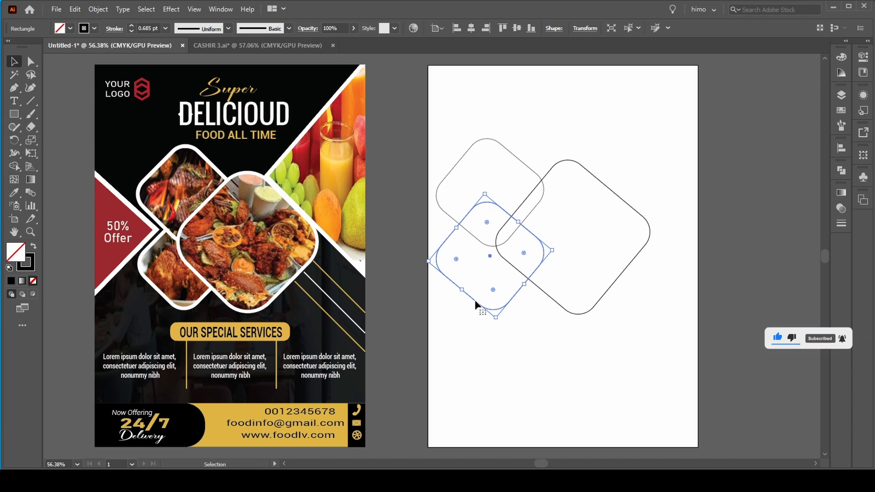
left_click(493, 355)
left_click_drag(549, 115, 610, 320)
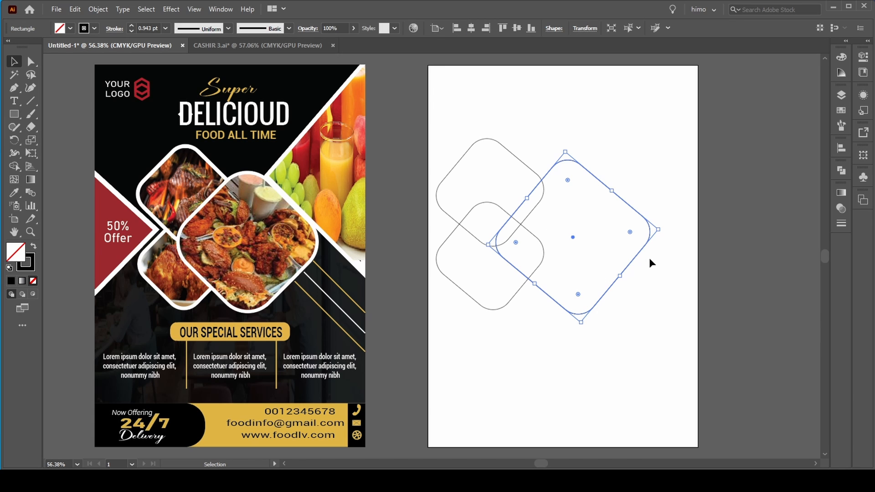
left_click(637, 335)
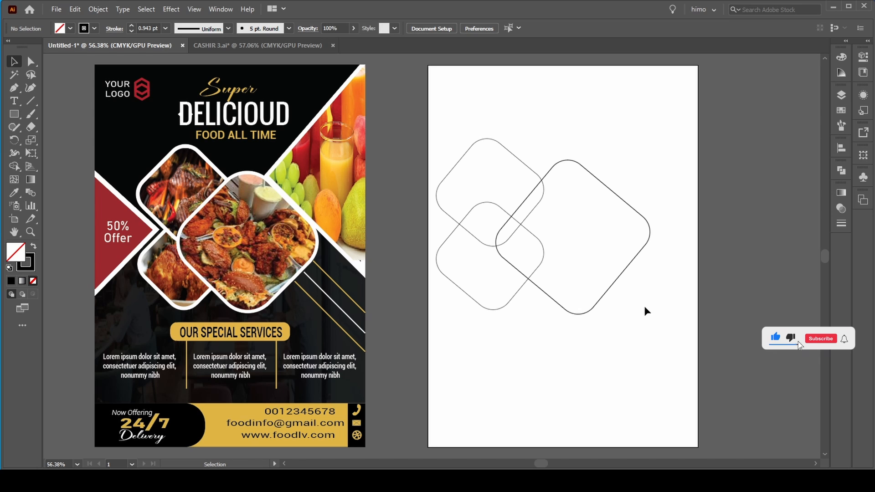
Select all three diamonds, move them right together and scale the group down slightly so it sits inside the artboard
left_click_drag(590, 344, 433, 121)
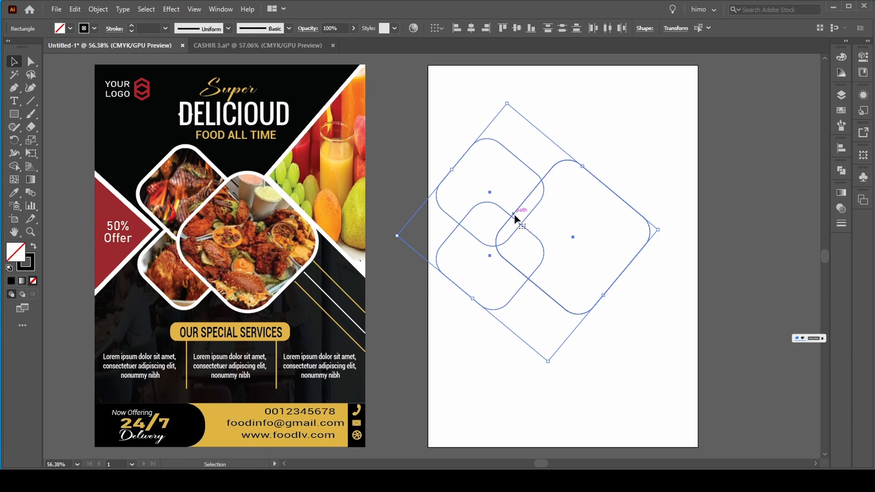
left_click_drag(512, 212, 534, 210)
left_click_drag(579, 235, 602, 232)
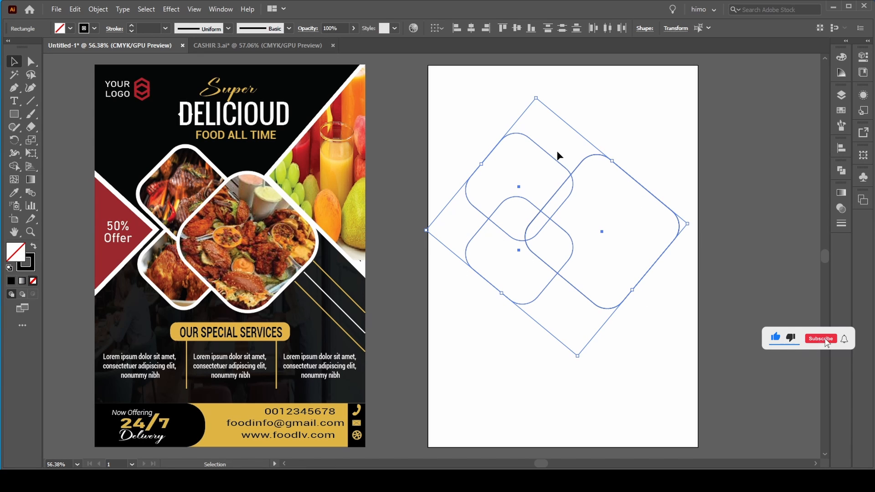
left_click_drag(534, 98, 542, 117)
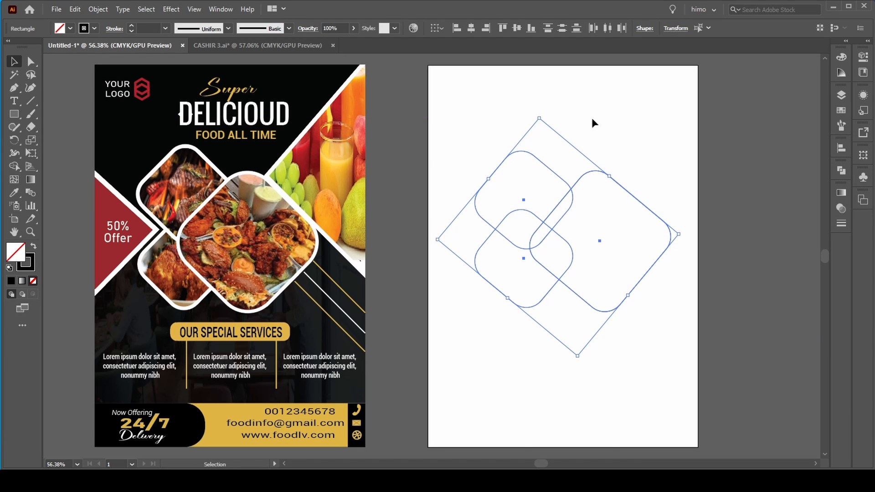
left_click(616, 121)
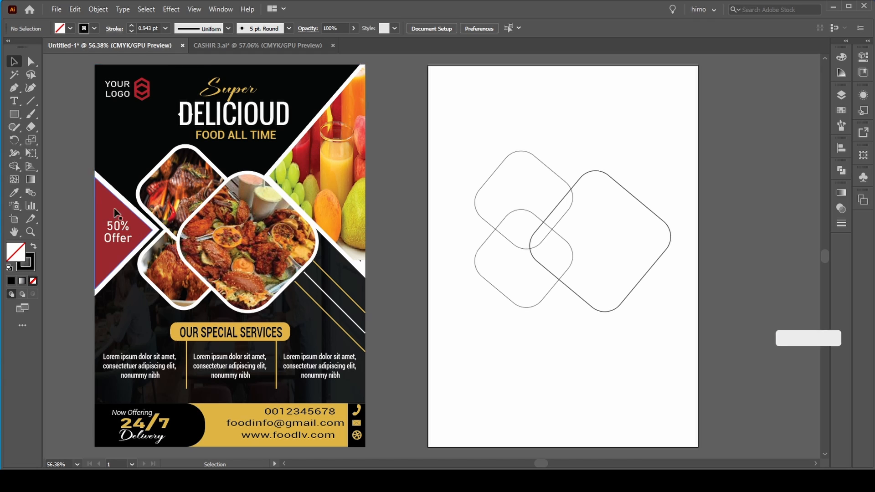
Draw a closed Pen triangle about 42 mm wide and 84 mm tall on the artboard's left edge, pointing right between the small diamonds
left_click(14, 91)
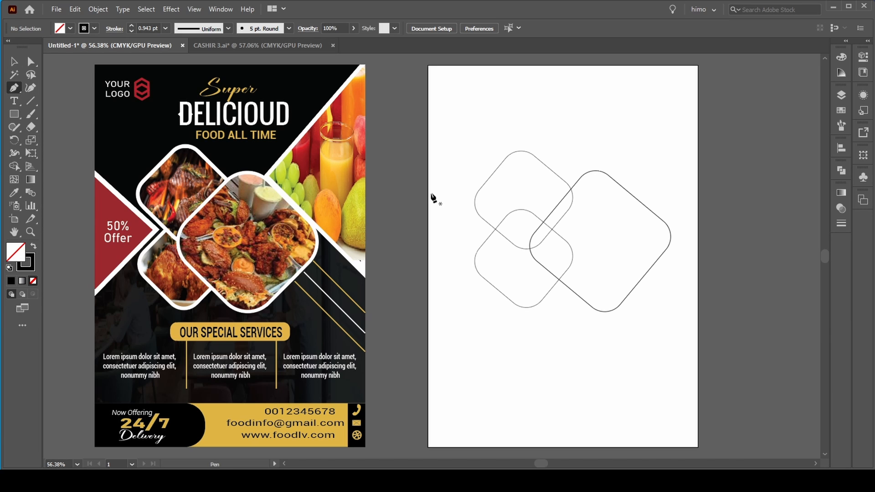
left_click(481, 229)
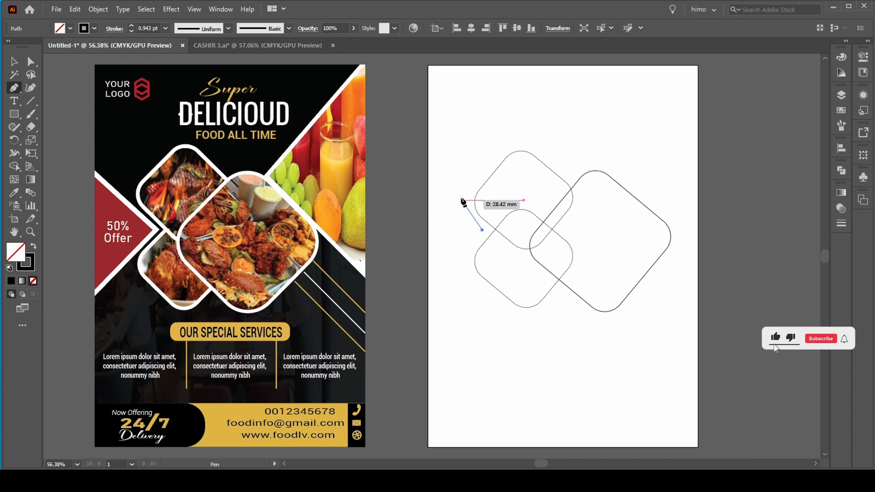
left_click(427, 179)
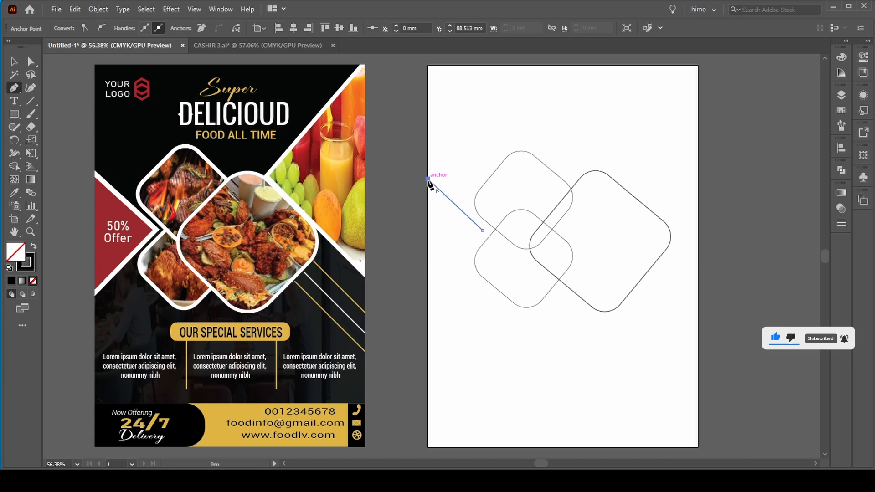
left_click(427, 274)
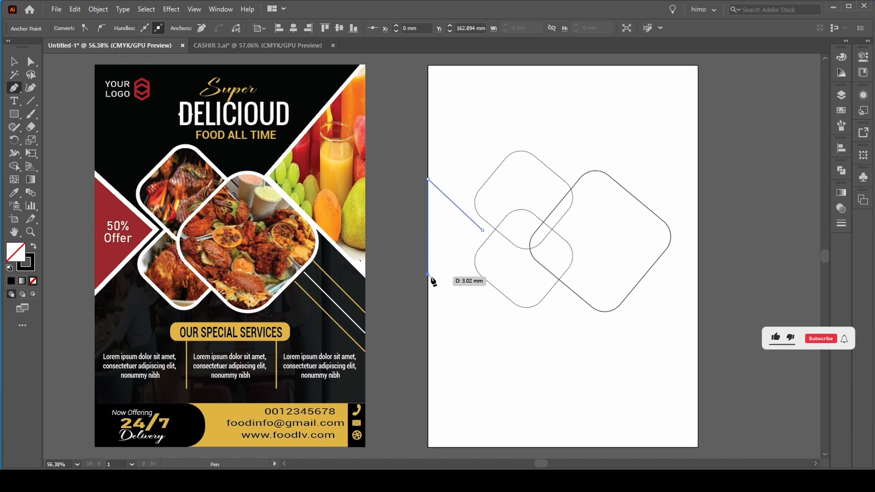
key("ctrl")
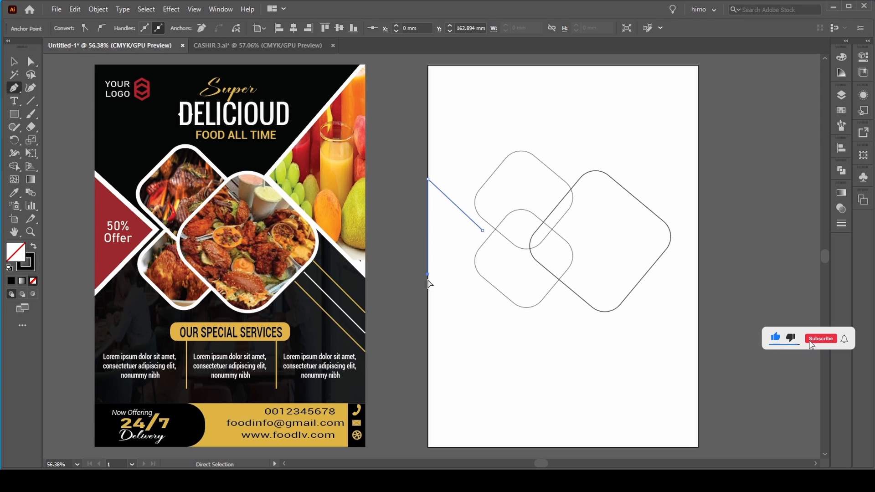
key("ctrl+z")
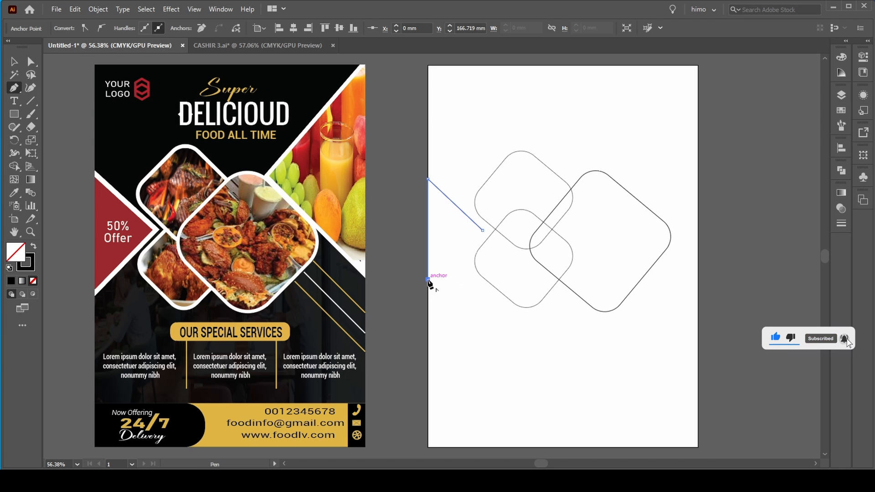
left_click(427, 279)
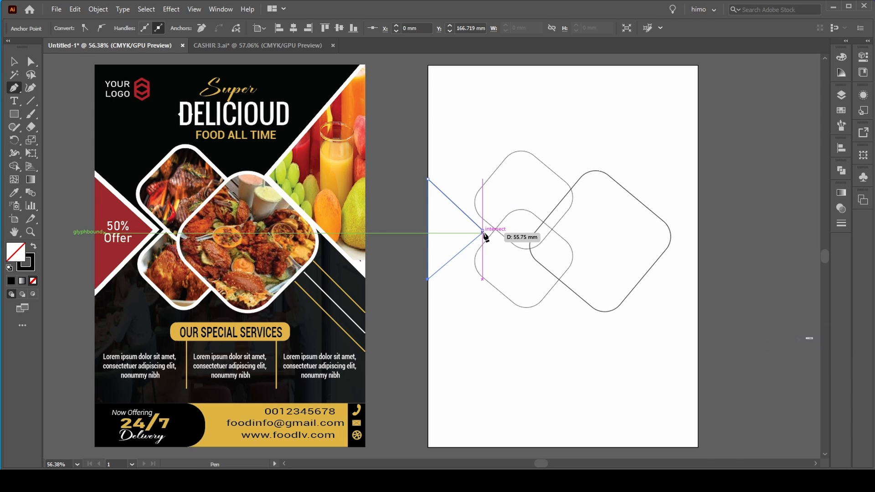
key("ctrl+z")
left_click(428, 286)
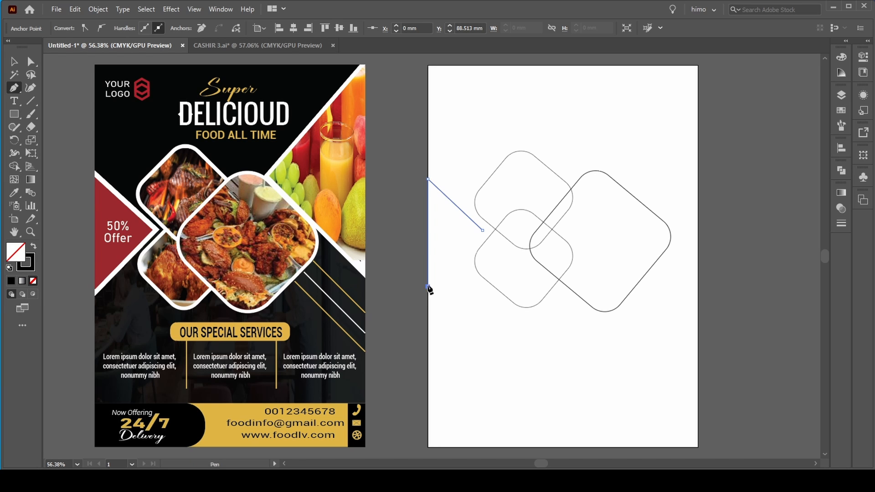
left_click(483, 231)
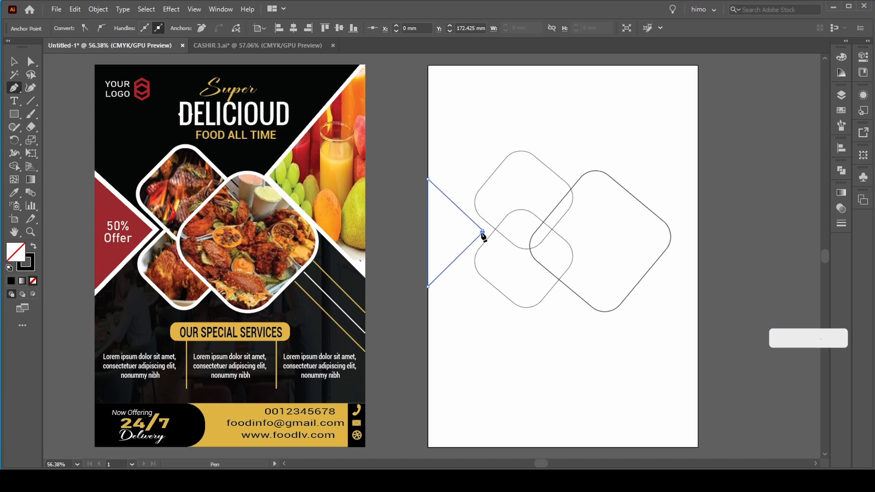
key("ctrl")
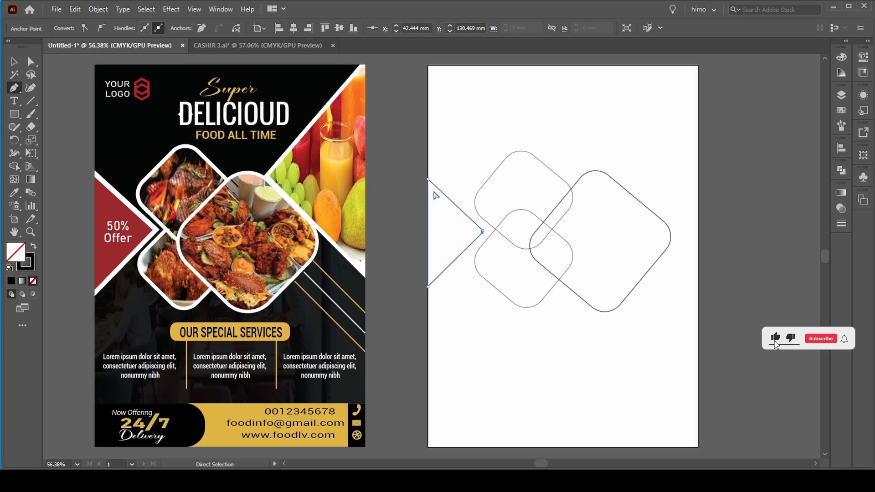
left_click(483, 231)
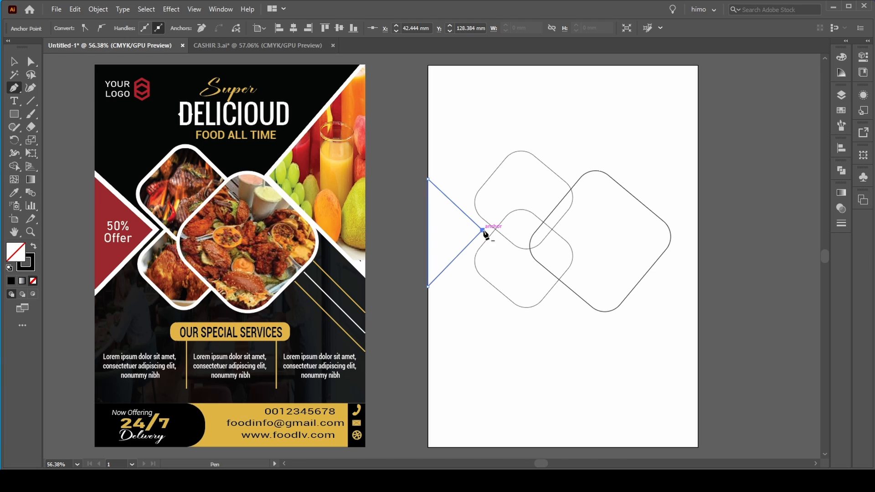
Fill the triangle with the dark red sampled from the reference flyer's 50% Offer triangle using the Eyedropper
left_click(14, 61)
left_click(14, 62)
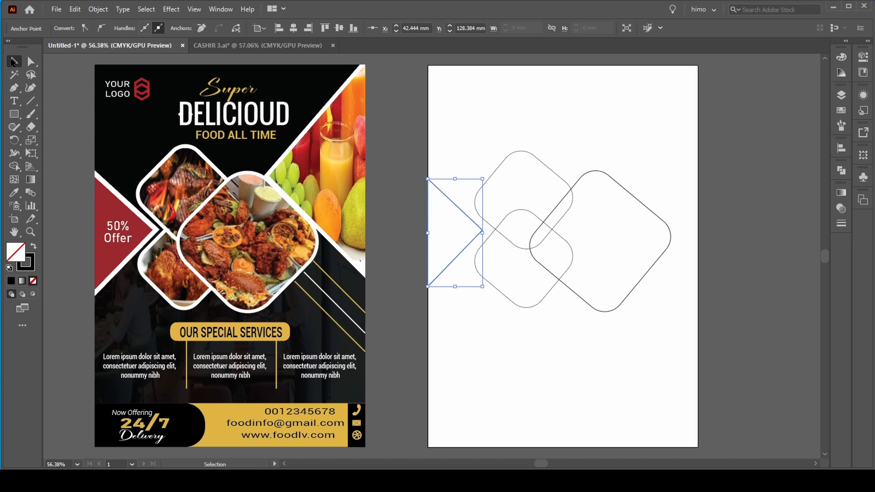
left_click(14, 193)
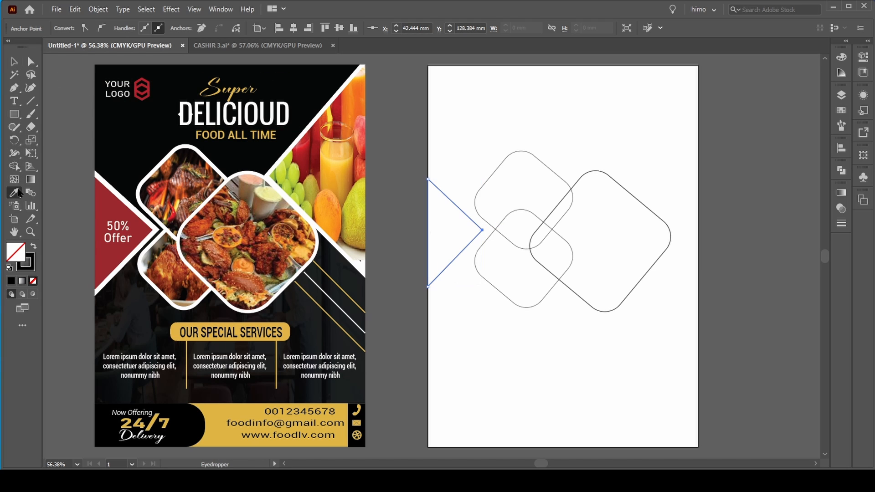
left_click(109, 193)
left_click(15, 62)
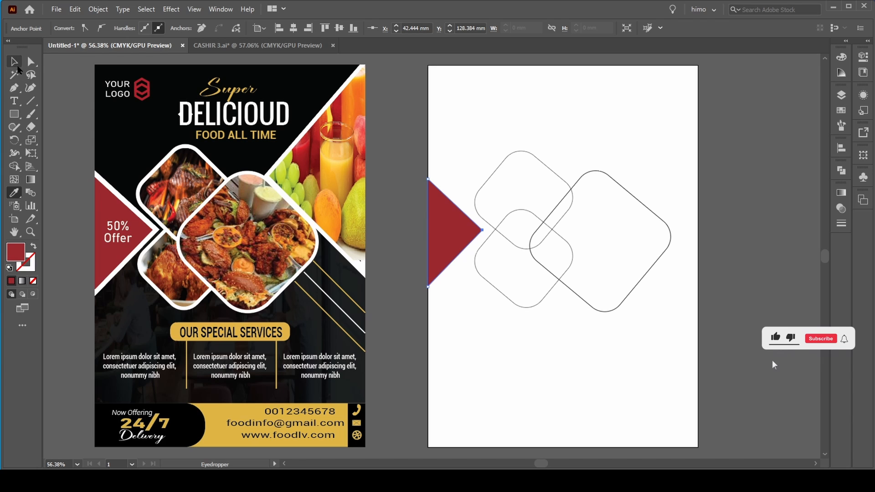
left_click(490, 364)
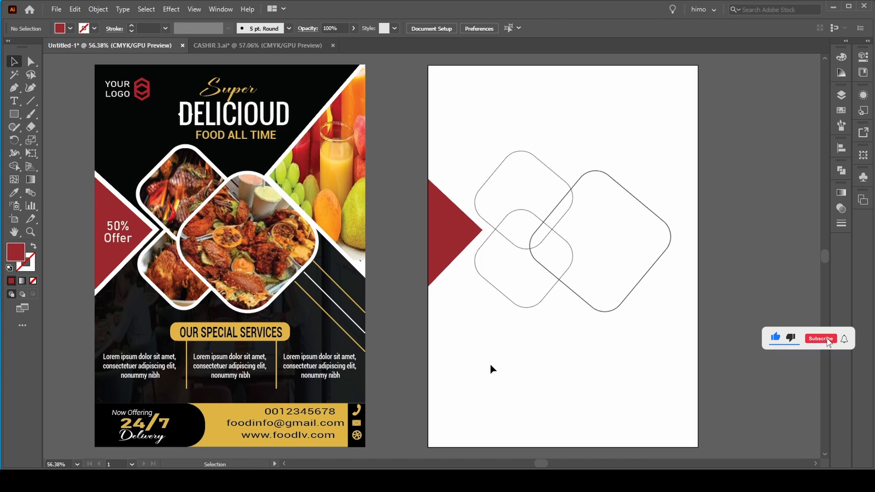
Copy the red triangle and paste the duplicate directly behind it
left_click(455, 235)
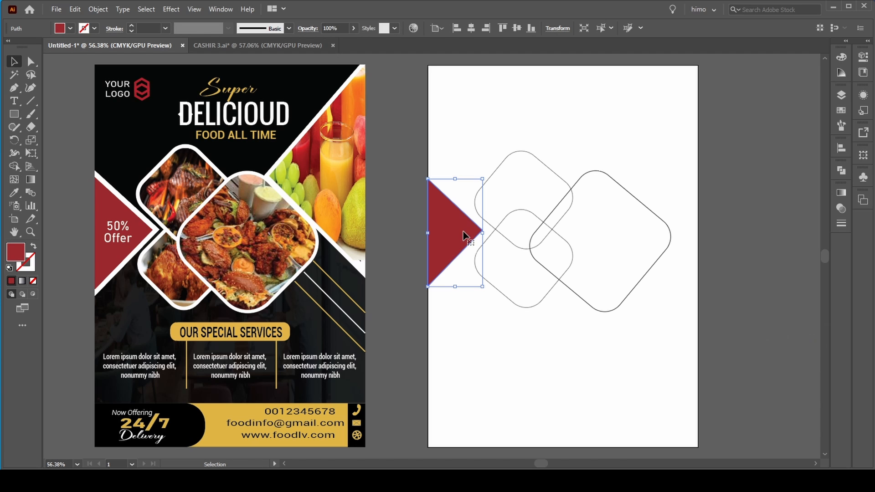
left_click(75, 9)
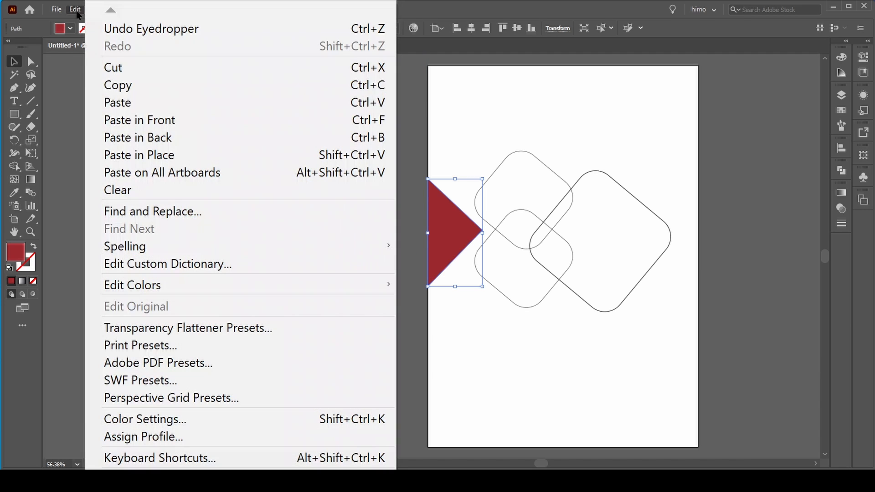
left_click(180, 85)
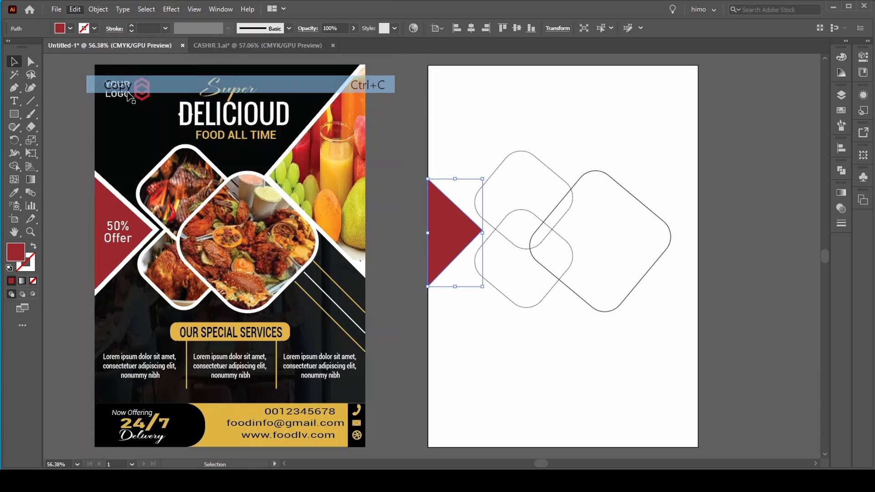
left_click(77, 11)
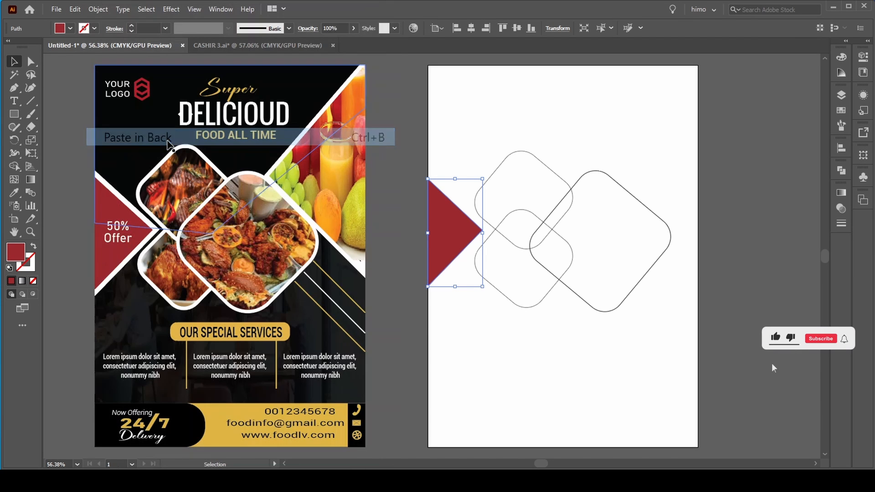
left_click(168, 140)
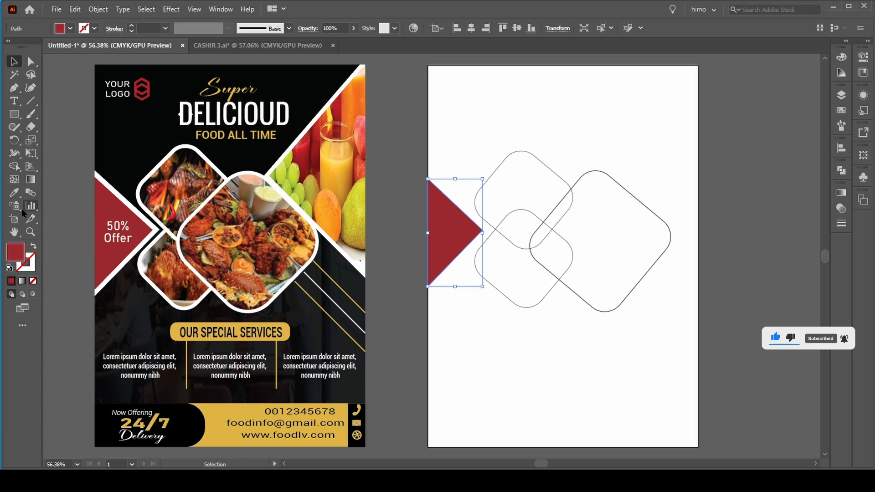
Fill the rear triangle with black sampled from the reference background and enlarge it slightly about its centre as a border around the red one
left_click(14, 195)
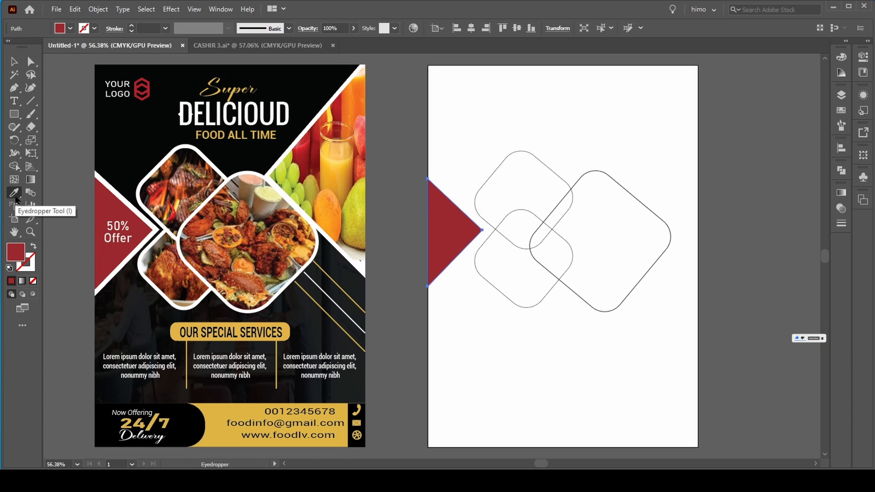
left_click(157, 136)
left_click(15, 63)
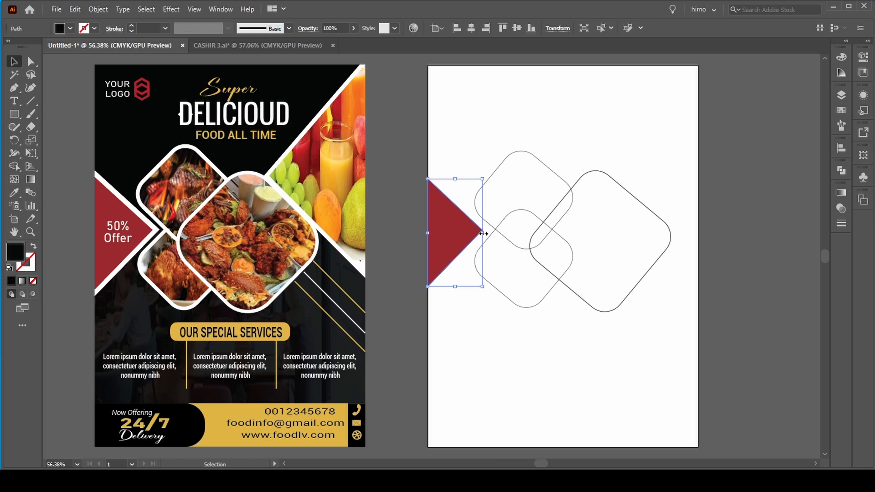
mouse_move(483, 233)
left_mouse_down()
mouse_move(478, 221)
mouse_move(491, 228)
left_mouse_up()
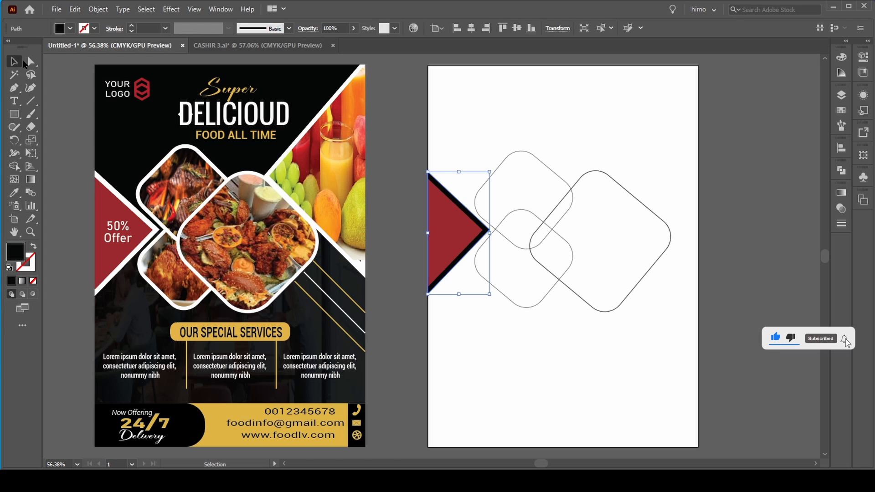
left_click(52, 65)
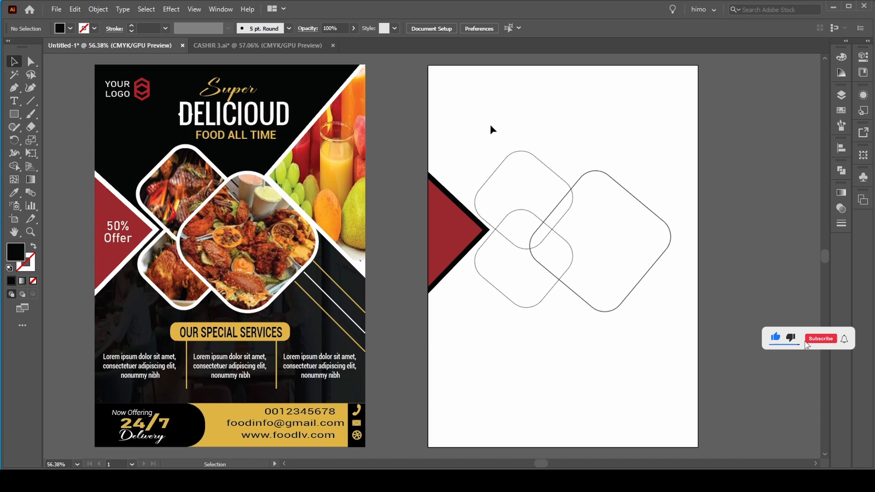
Scale the three overlapping rounded diamonds down slightly together and move them a little to the right, away from the triangle's tip
left_click_drag(486, 127, 646, 294)
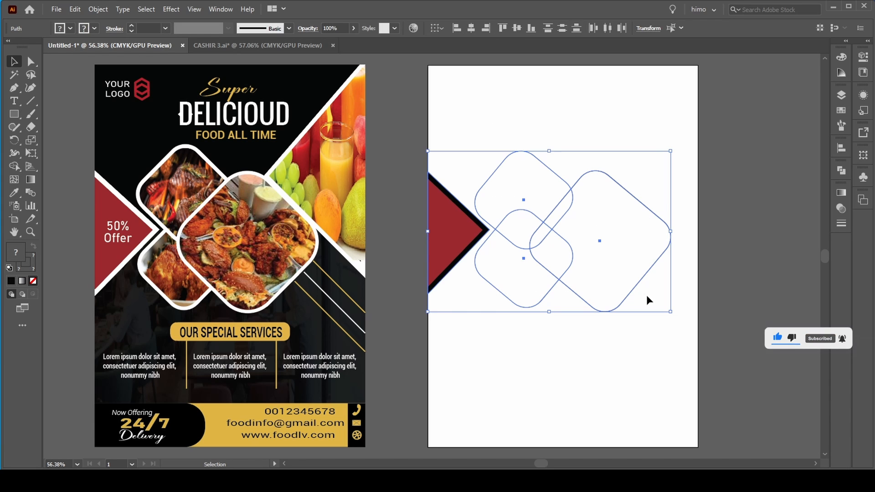
left_click(589, 346)
left_click_drag(633, 326, 504, 146)
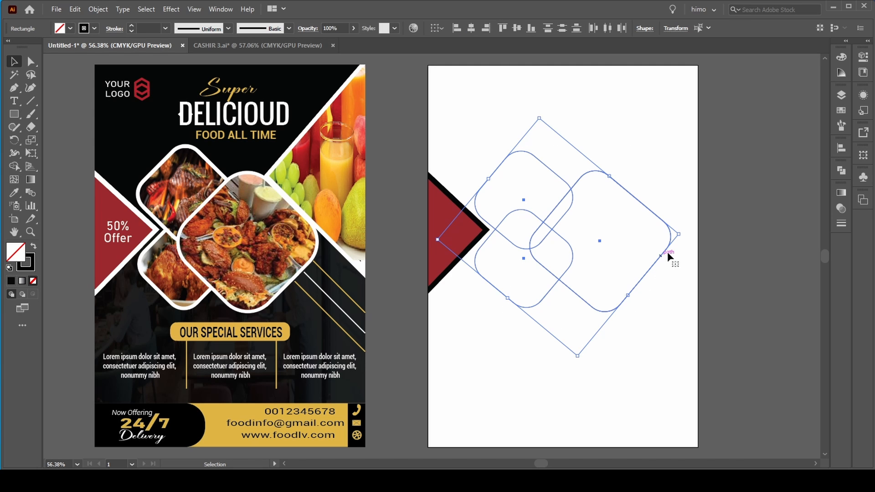
left_click_drag(679, 235, 669, 236)
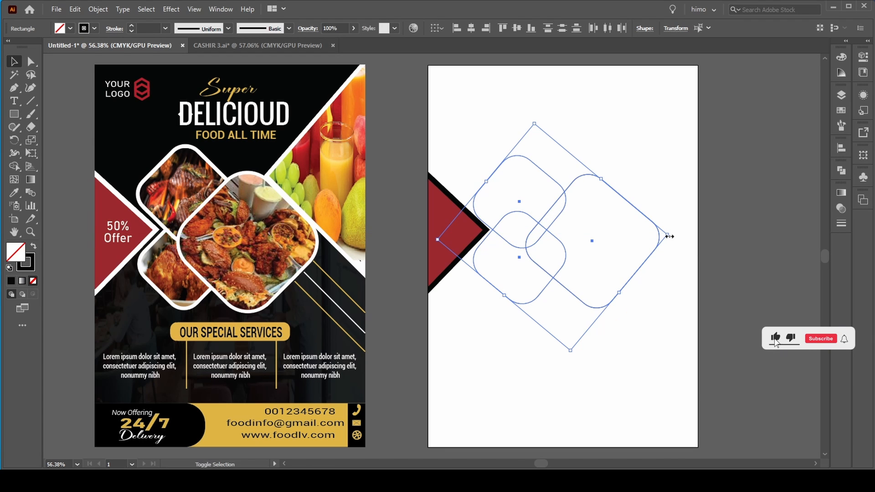
left_click(648, 294)
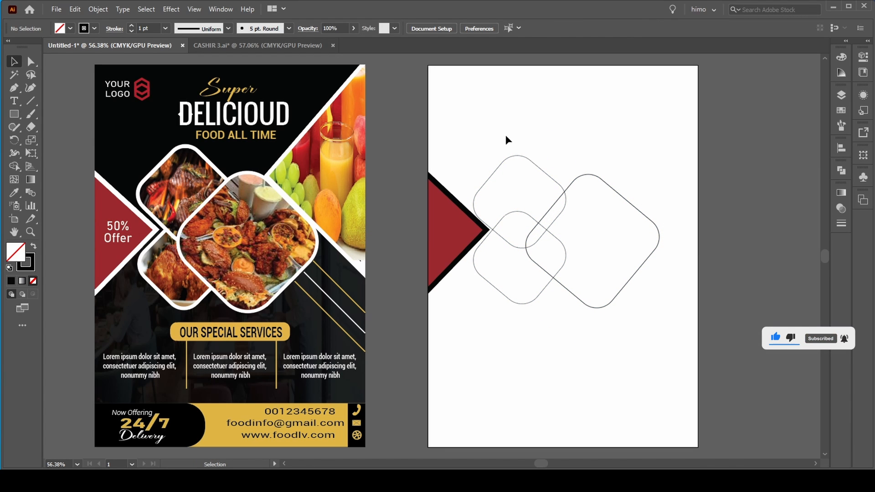
left_click_drag(505, 135, 597, 286)
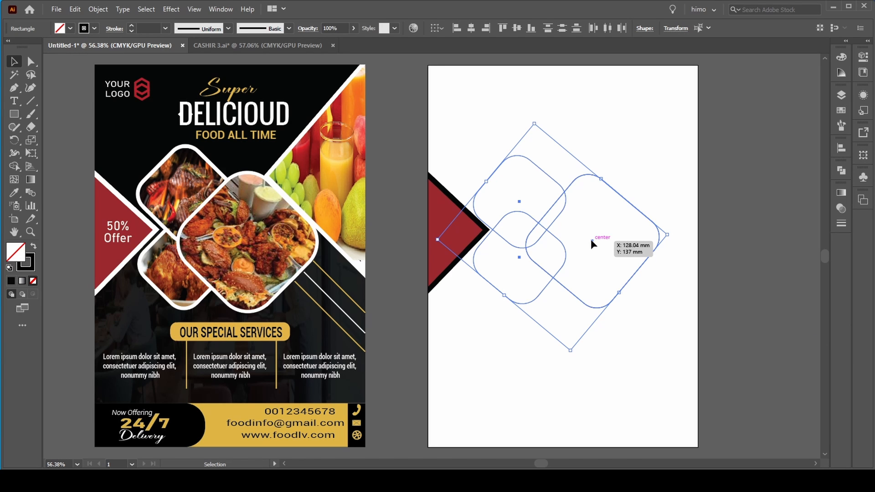
left_click_drag(590, 239, 597, 240)
left_click(515, 339)
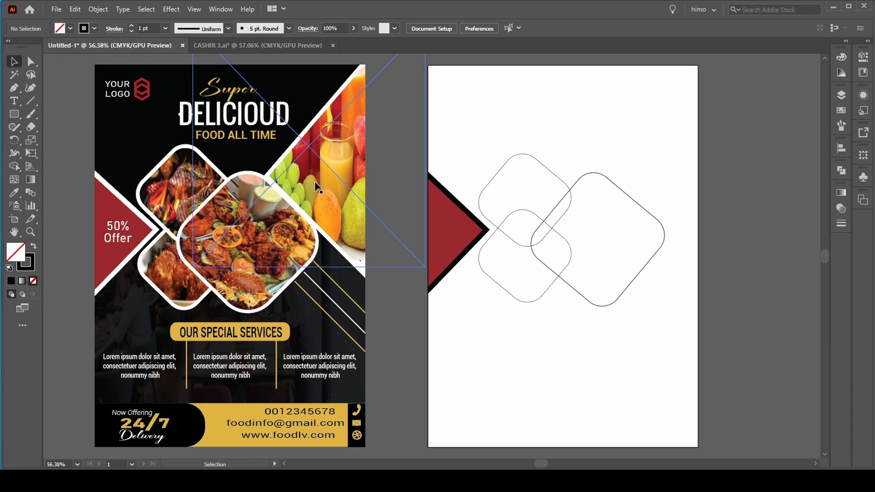
Draw a closed Pen triangle on the artboard's right edge from its top corner, about 64 mm wide, with the inner point beside the large diamond
left_click(14, 88)
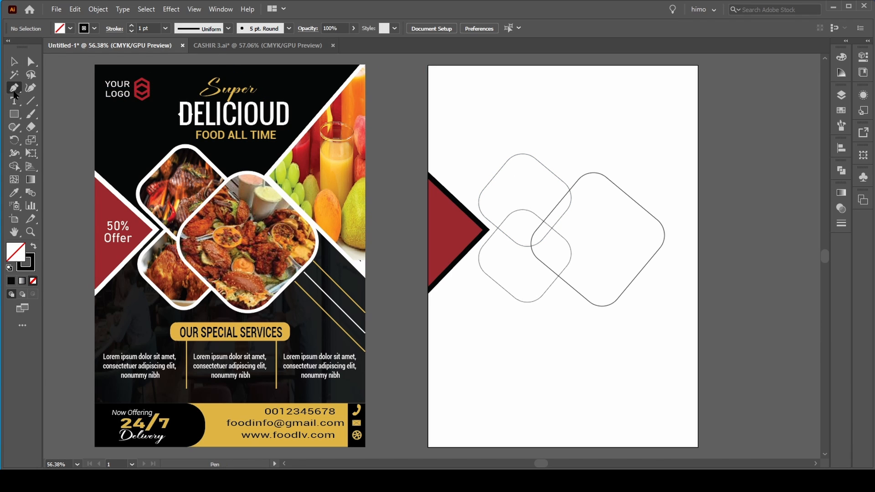
left_click(697, 64)
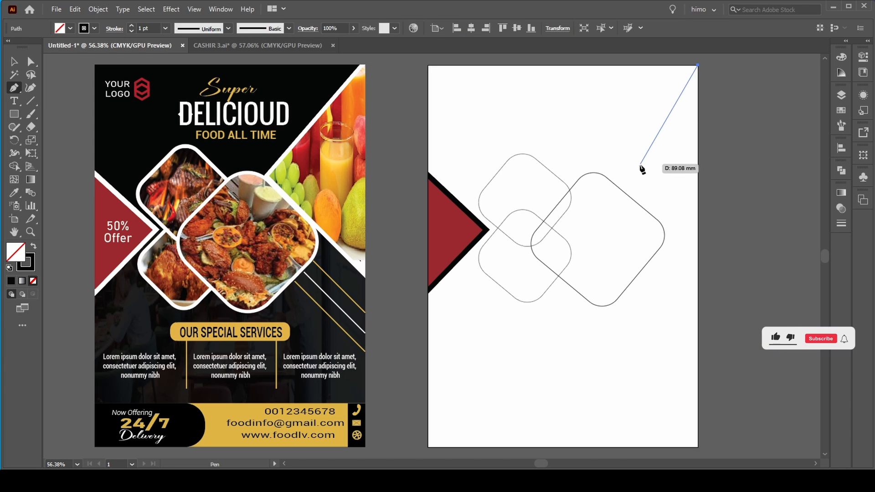
left_click(615, 179)
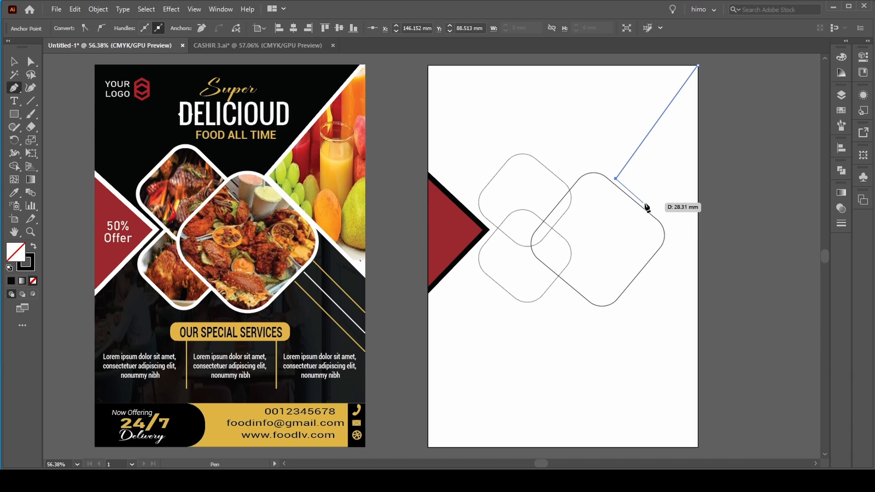
left_click(698, 246)
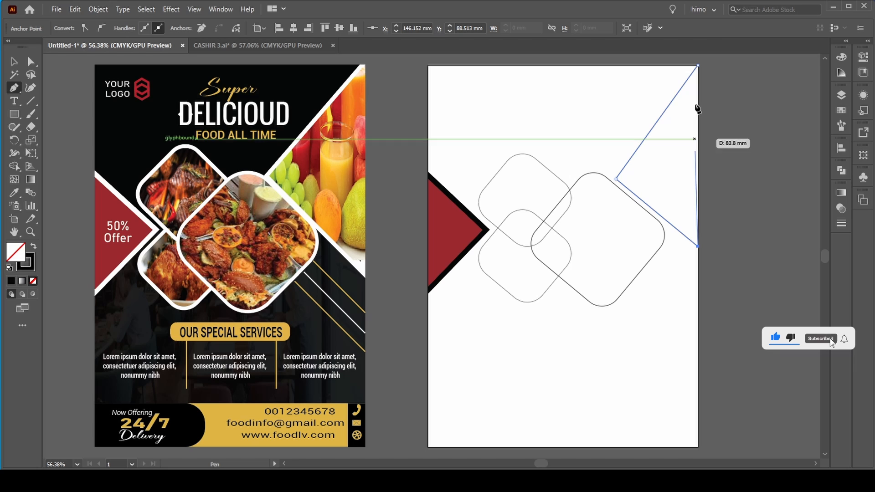
left_click(698, 65)
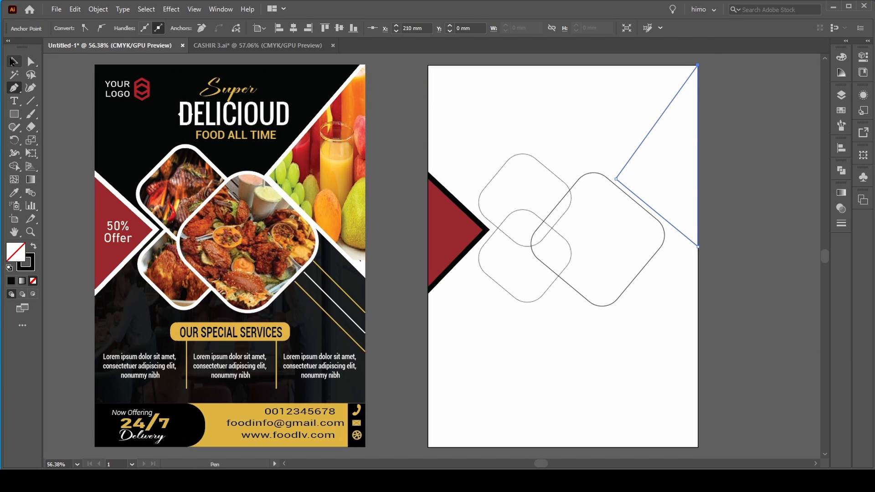
Fill the right-edge triangle with a yellow sampled from the reference flyer using the Eyedropper
left_click(14, 192)
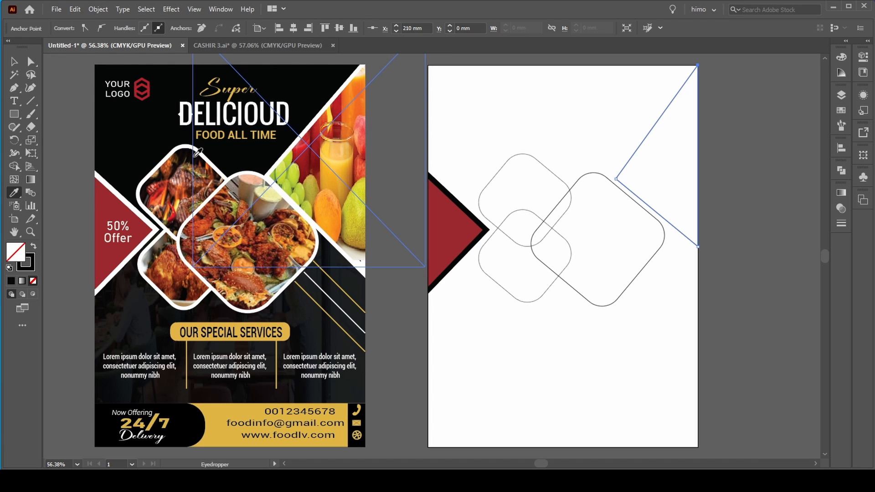
left_click(194, 157)
left_click(15, 62)
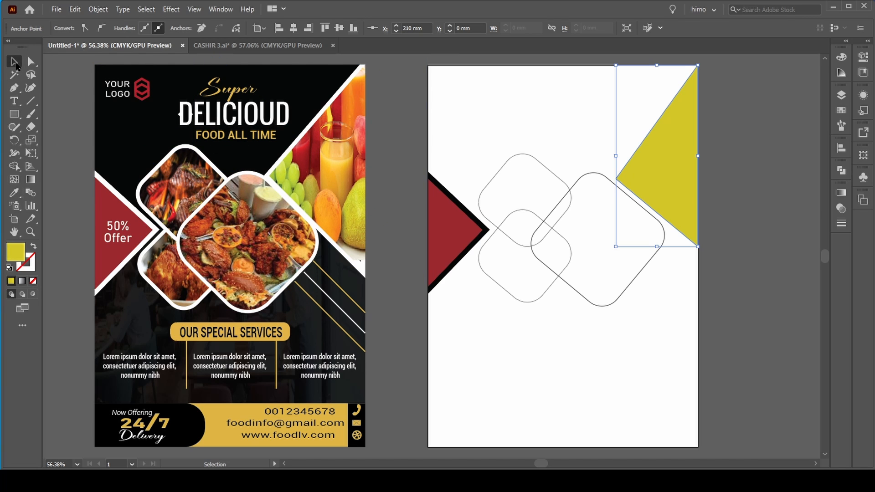
left_click(531, 346)
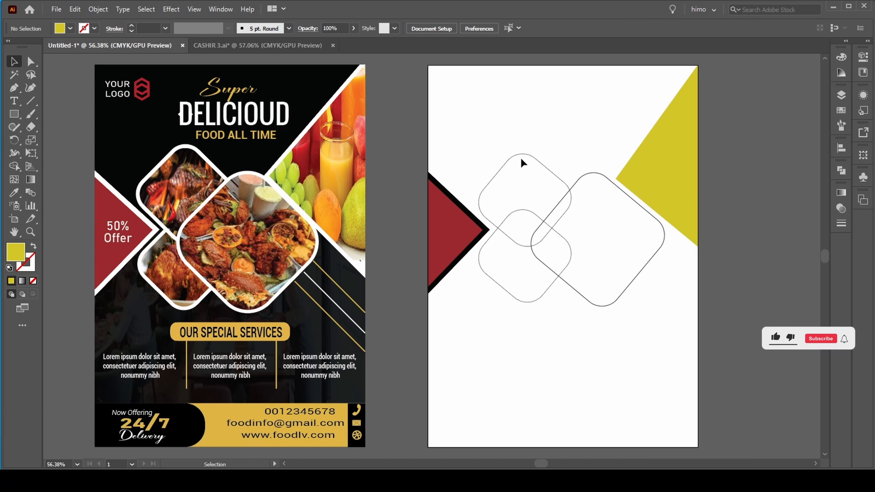
Copy the large rounded diamond and paste the duplicate directly behind it
left_click(590, 175)
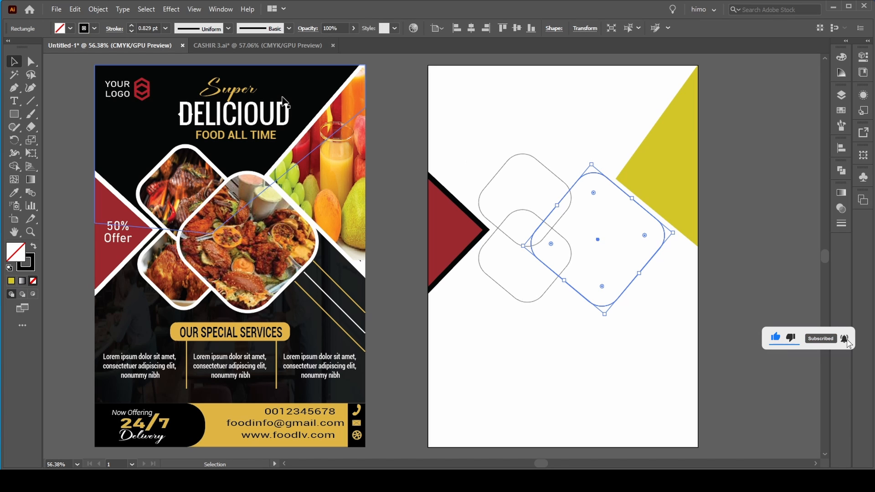
left_click(75, 10)
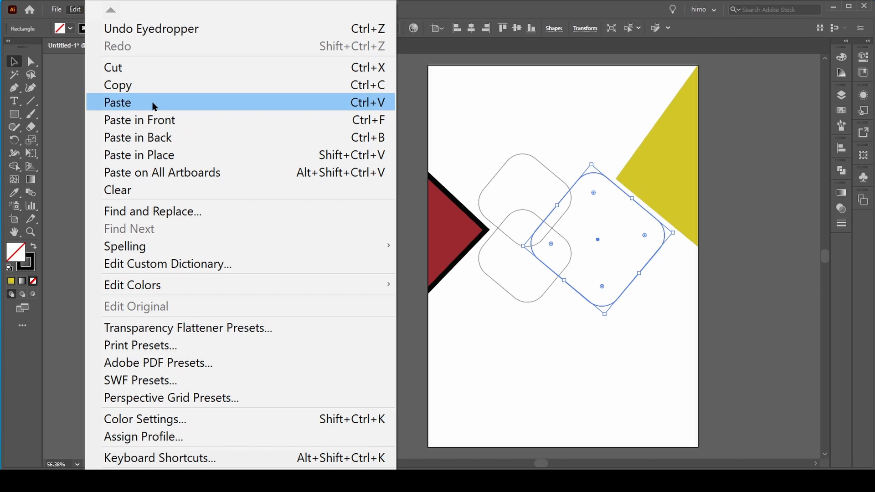
left_click(129, 91)
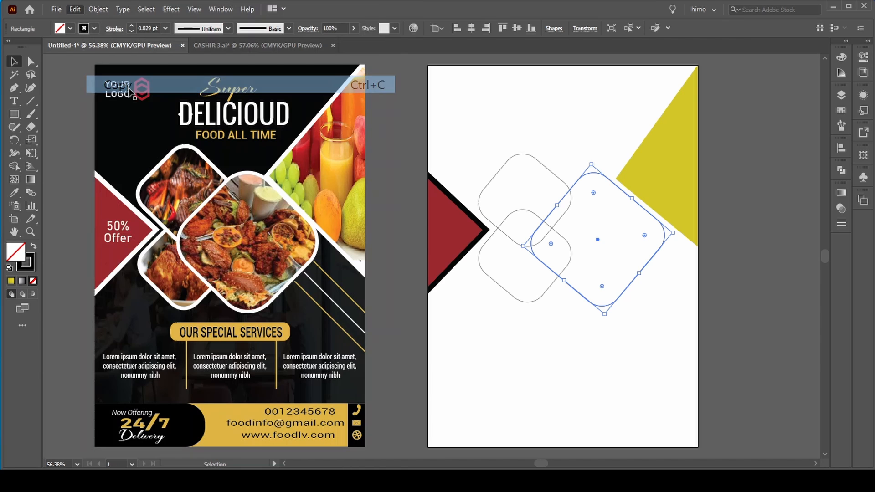
left_click(75, 10)
left_click(193, 138)
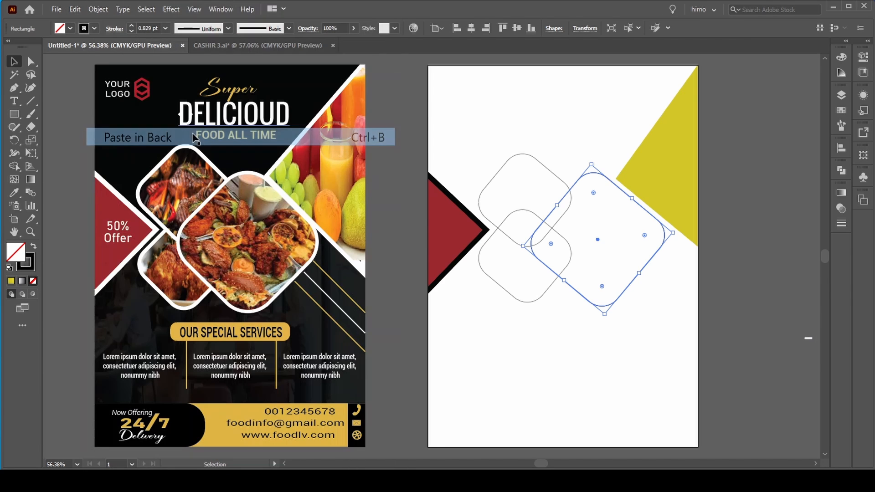
Fill the rear copy of the large diamond with black sampled from the reference flyer's background
left_click(14, 192)
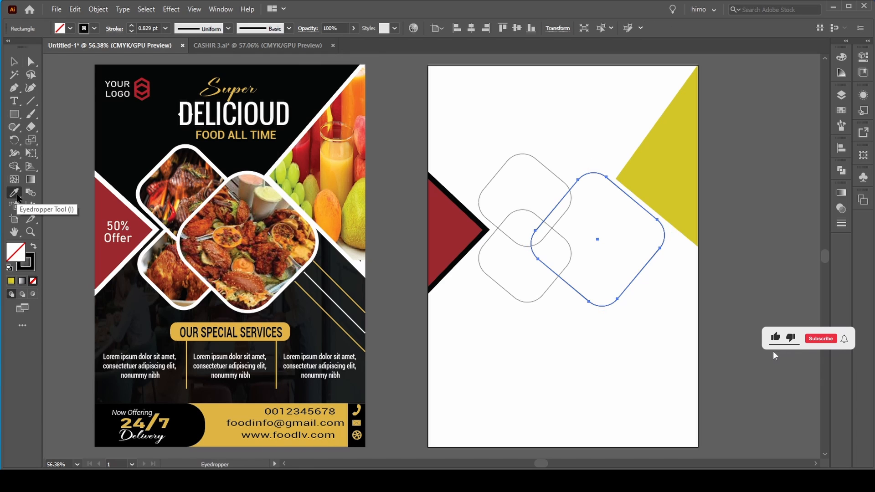
left_click(305, 92)
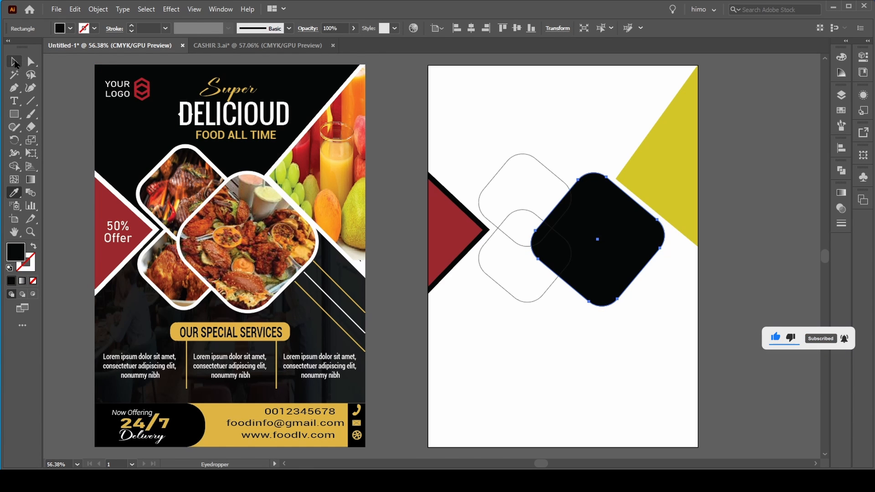
left_click(15, 61)
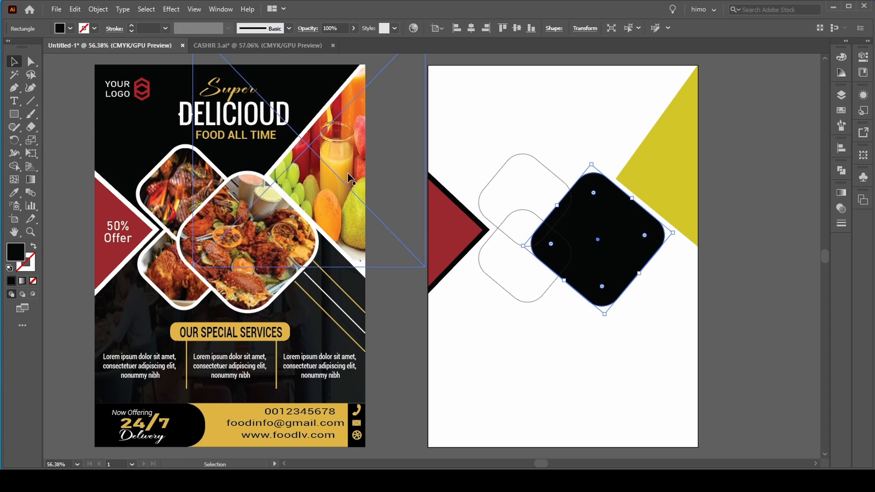
left_click(562, 318)
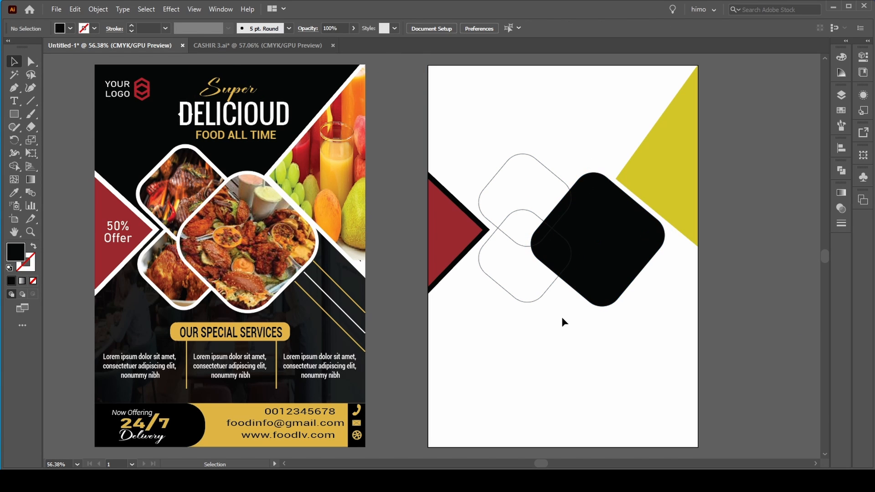
Fill the rear large diamond with the dark red sampled from the reference flyer's 50% Offer triangle using the Eyedropper
key("a")
left_click(632, 283)
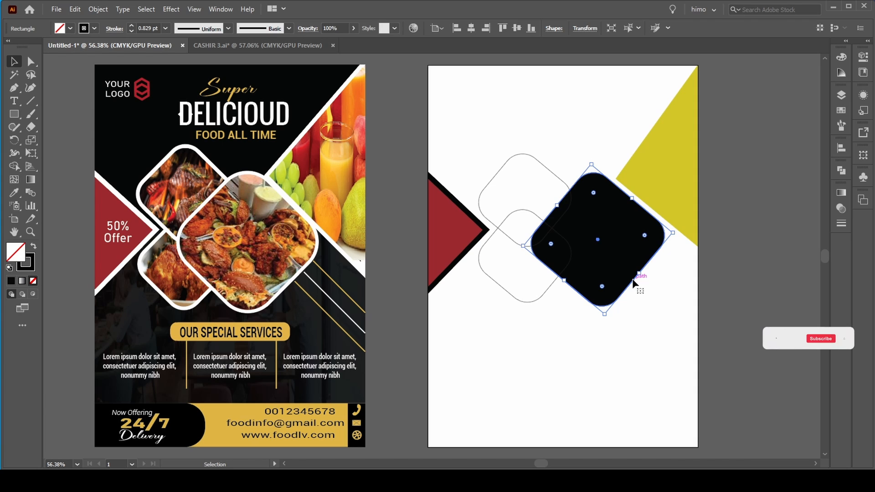
left_click(633, 283)
key("v")
left_click(634, 283)
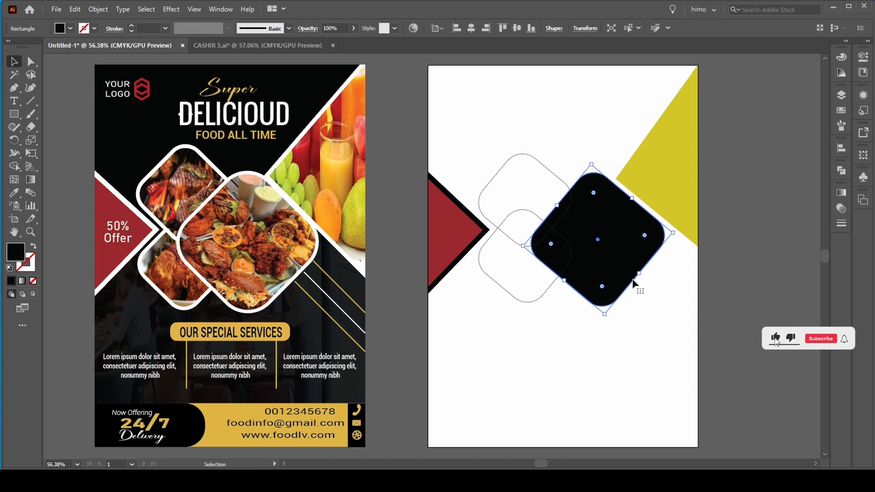
left_click(15, 194)
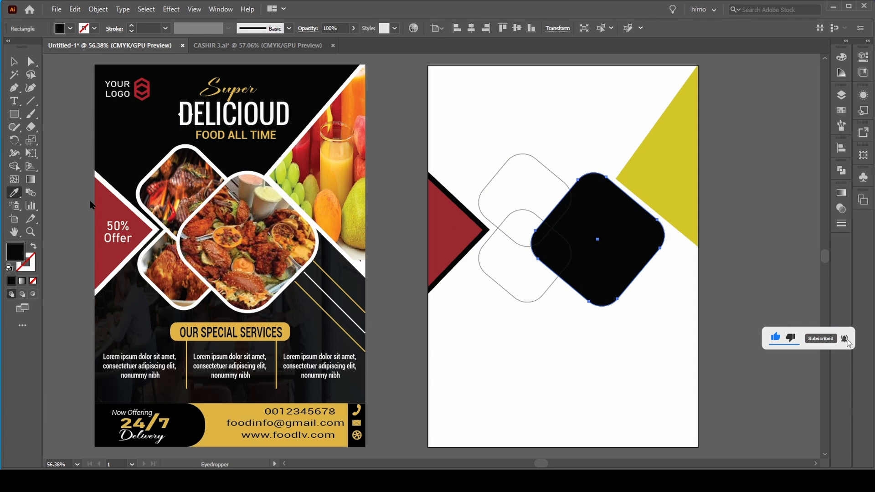
left_click(116, 206)
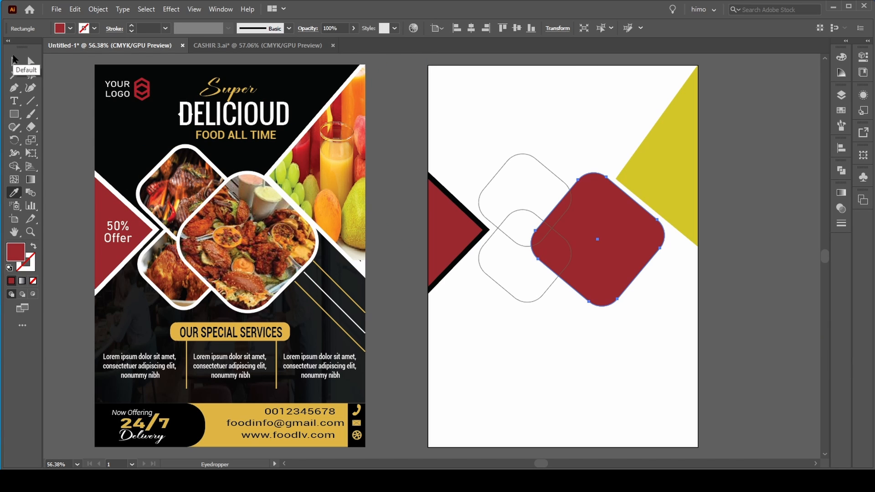
left_click(554, 379)
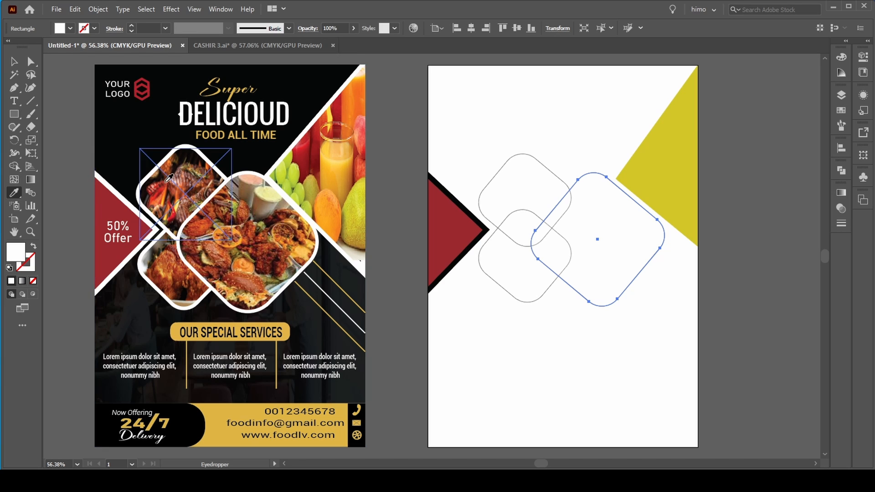
left_click(105, 195)
key("v")
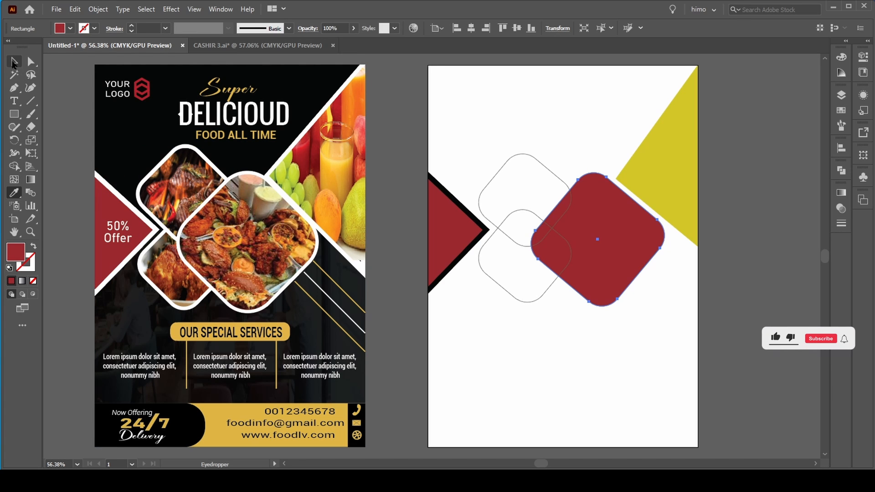
key("a")
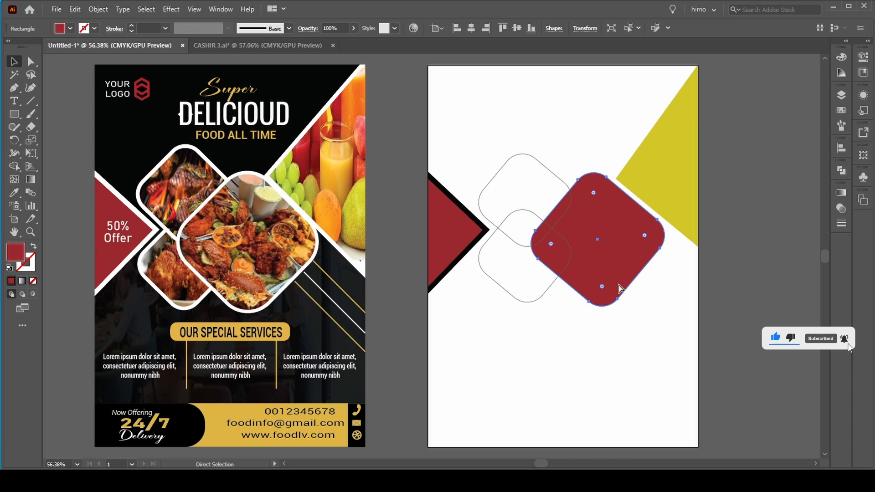
key("ctrl+2")
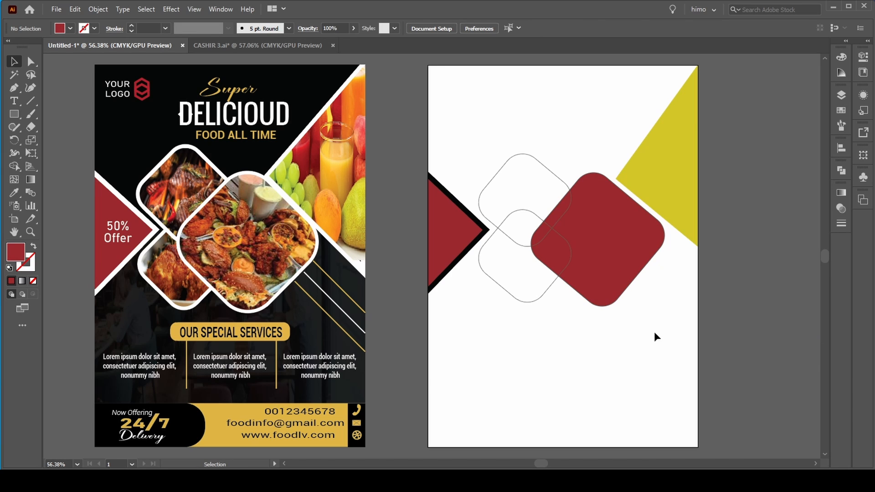
Enlarge the unfilled outline of the large diamond to about 85 mm square so it surrounds the red one
key("a")
left_click(597, 312)
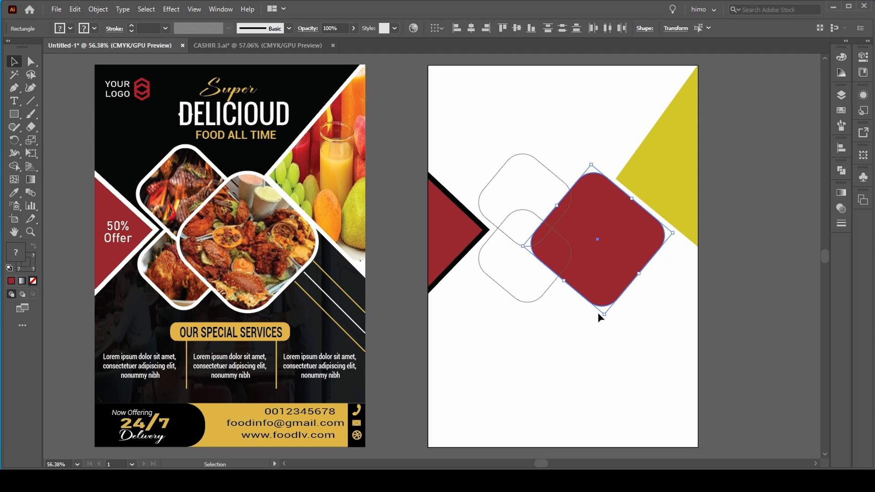
left_click(631, 320)
key("v")
left_click(622, 292)
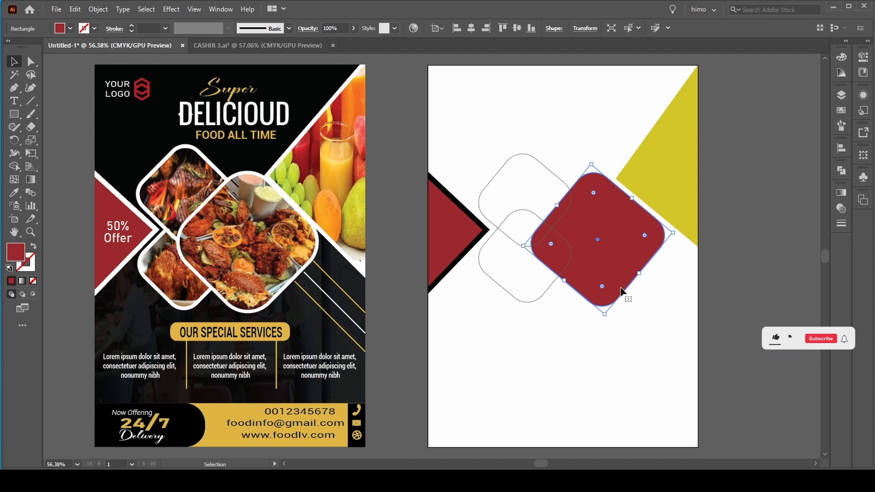
left_click(774, 351)
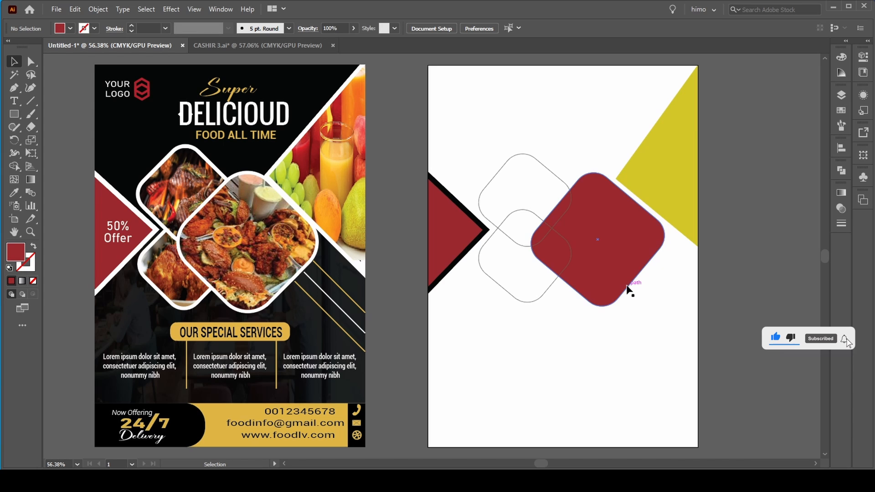
left_click(630, 283)
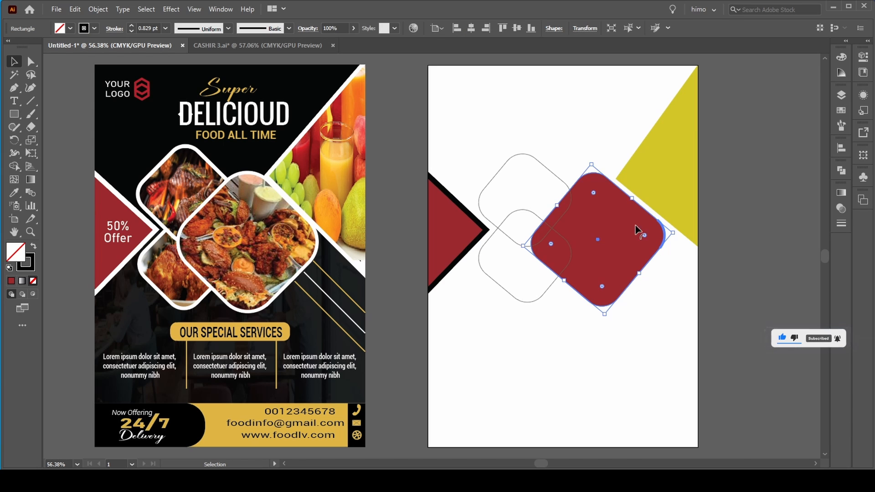
left_click_drag(591, 165, 590, 160)
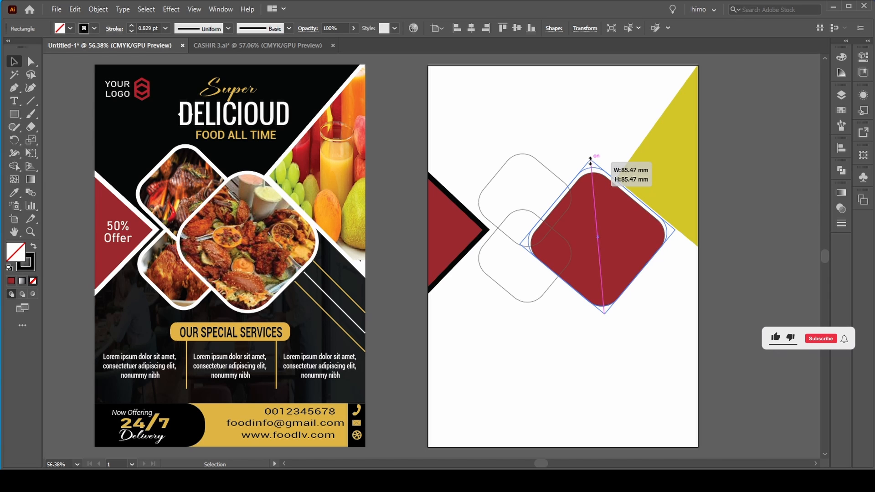
Fill the enlarged outline of the large diamond with black and send it behind the red diamond
mouse_move(590, 161)
left_mouse_down()
mouse_move(594, 152)
mouse_move(549, 159)
mouse_move(574, 132)
mouse_move(576, 147)
left_mouse_up()
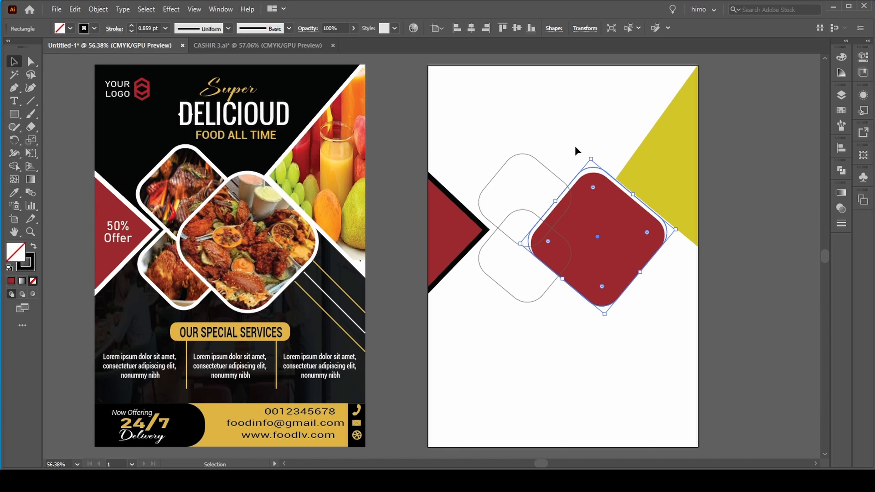
left_click(59, 29)
left_click(31, 46)
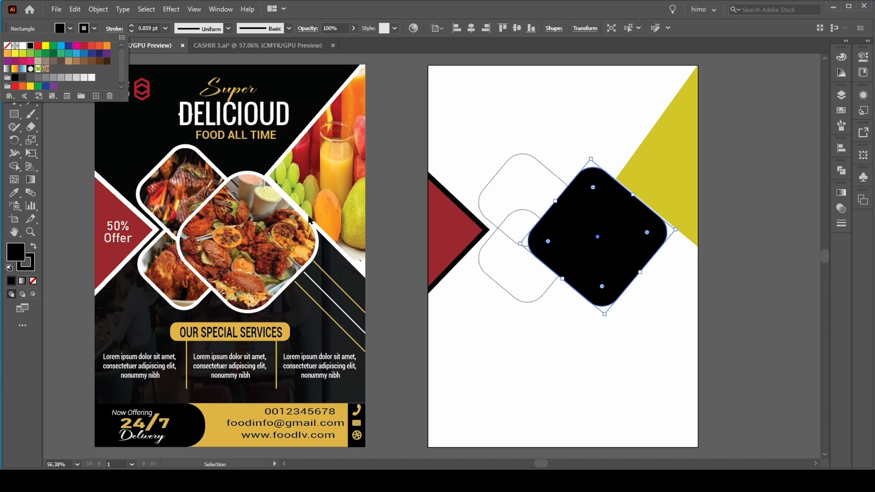
left_click(553, 234)
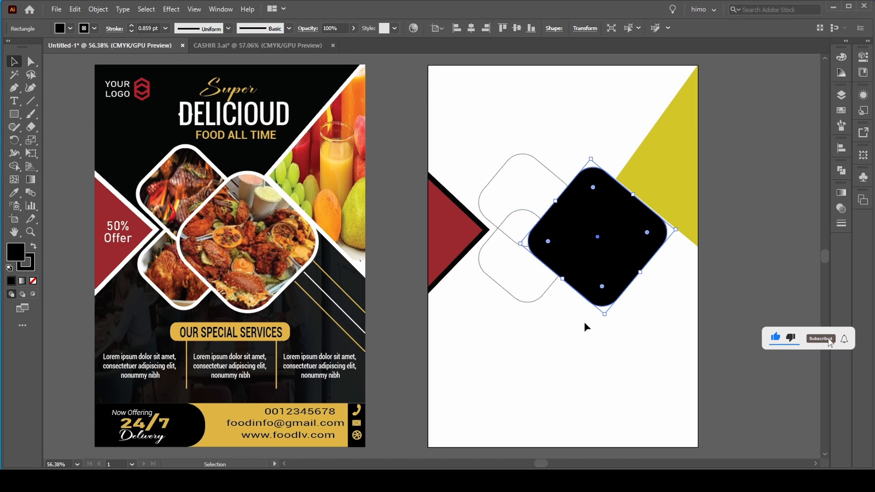
key("ctrl")
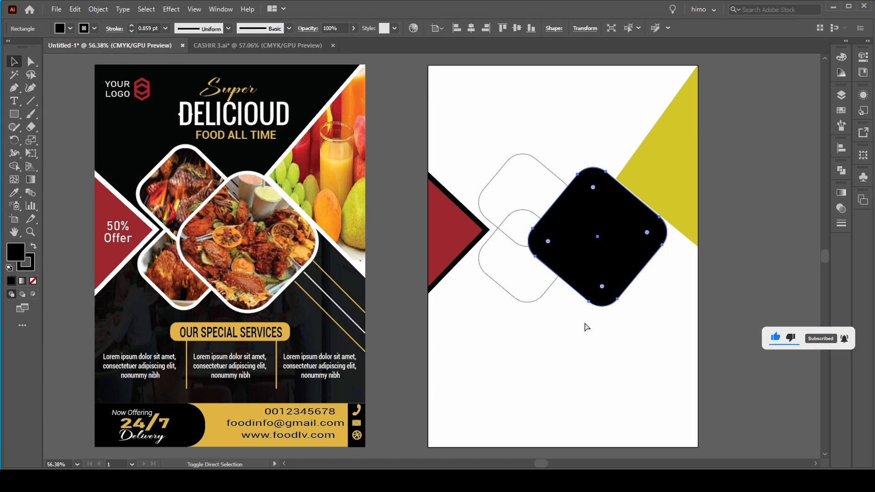
key("ctrl+shift+[")
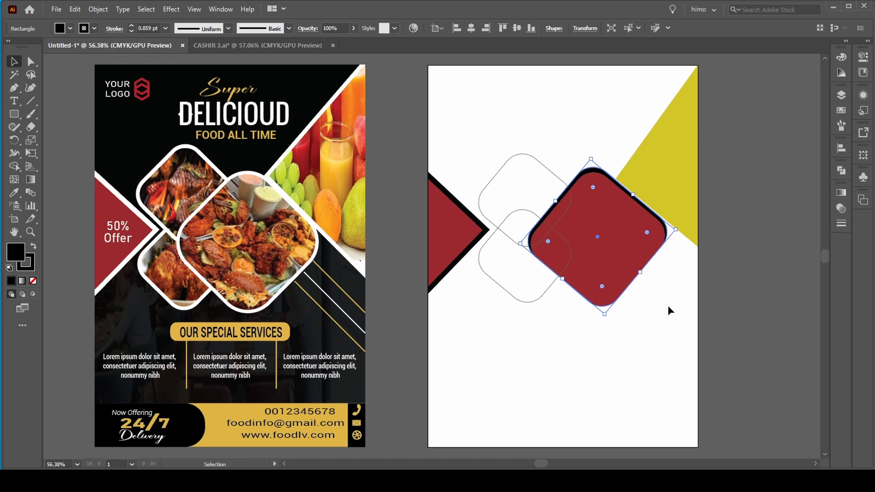
Nudge the black diamond down to even out the border showing around the red diamond
key("Down")
key("Down")
key("Down")
key("Down")
key("Down")
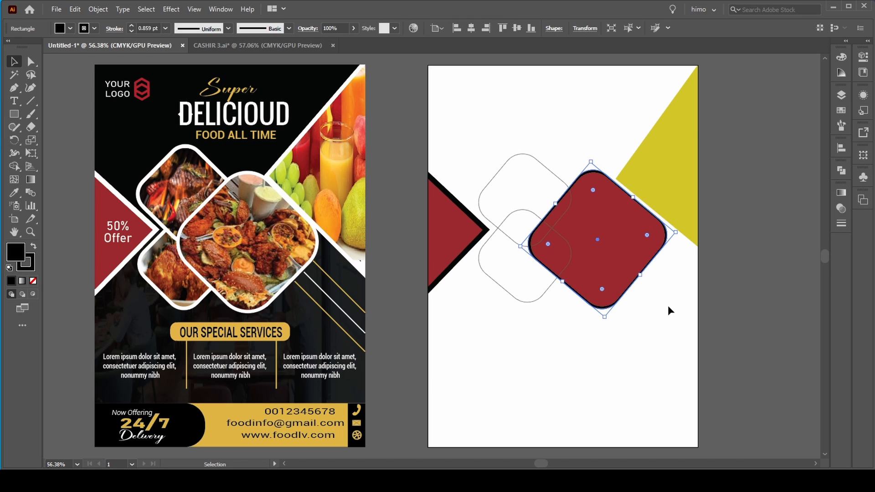
left_click(660, 315)
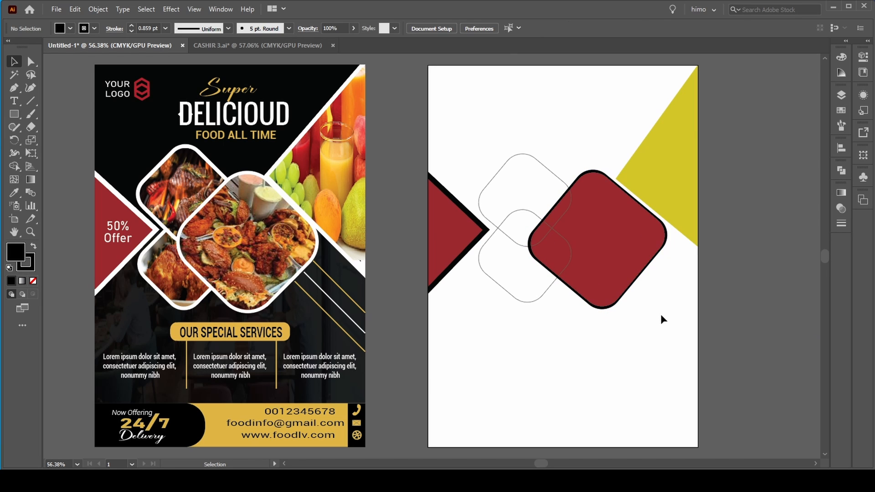
left_click(627, 246)
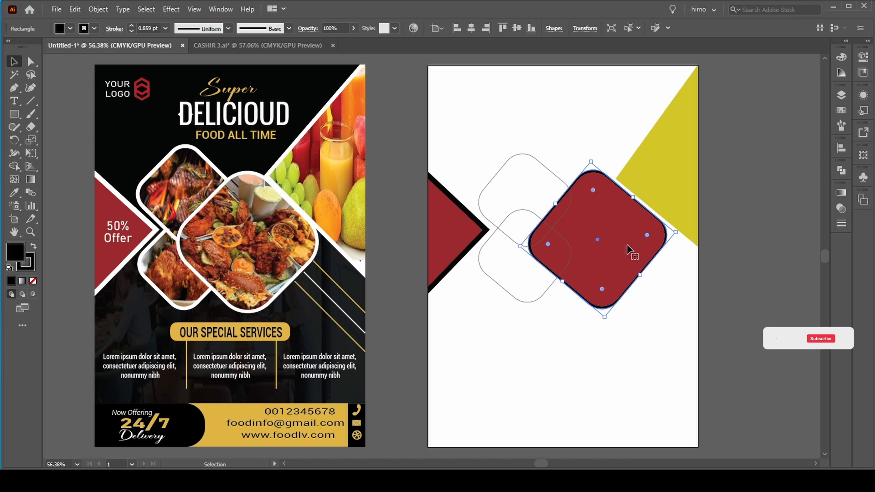
key("Down")
key("Down")
right_click(628, 246)
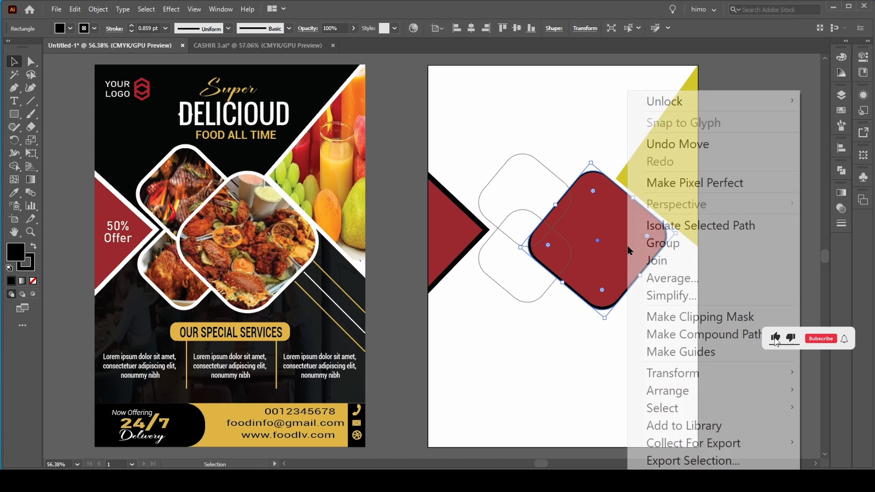
left_click(567, 333)
left_click(567, 332)
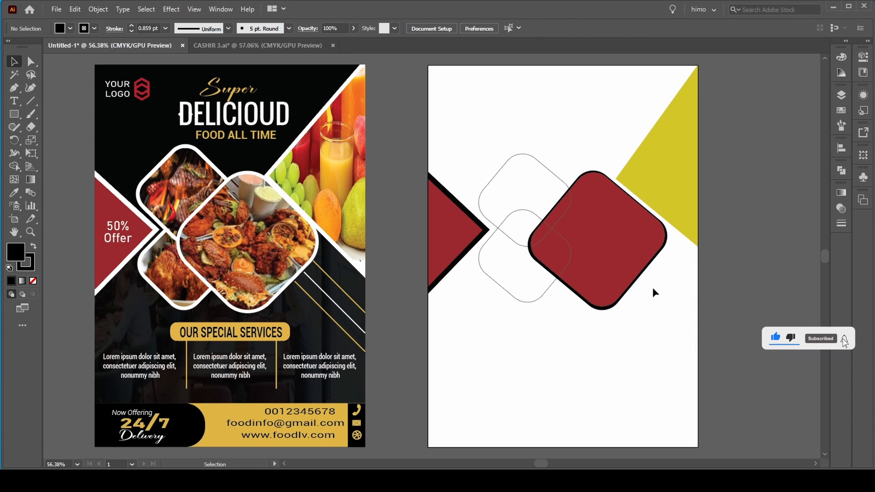
Enlarge the black diamond slightly and nudge it down and to the right behind the red diamond for a thicker border
left_click(636, 282)
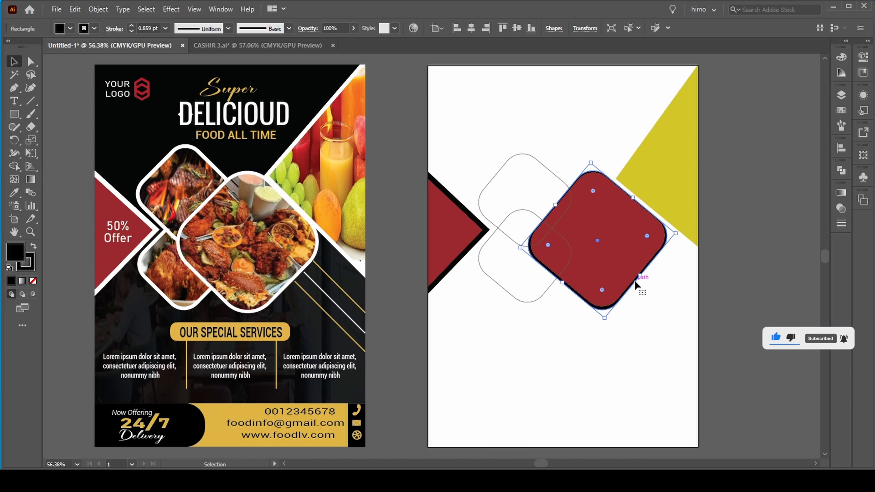
left_click_drag(636, 282, 665, 310)
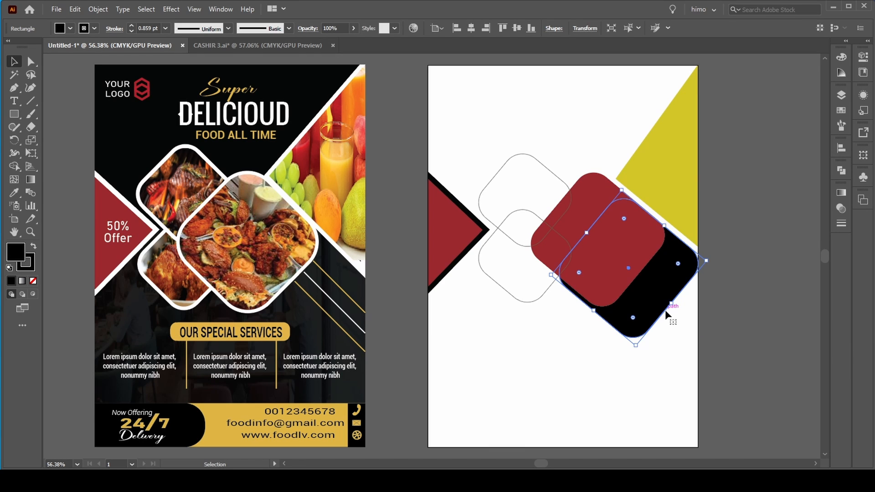
key("ctrl+z")
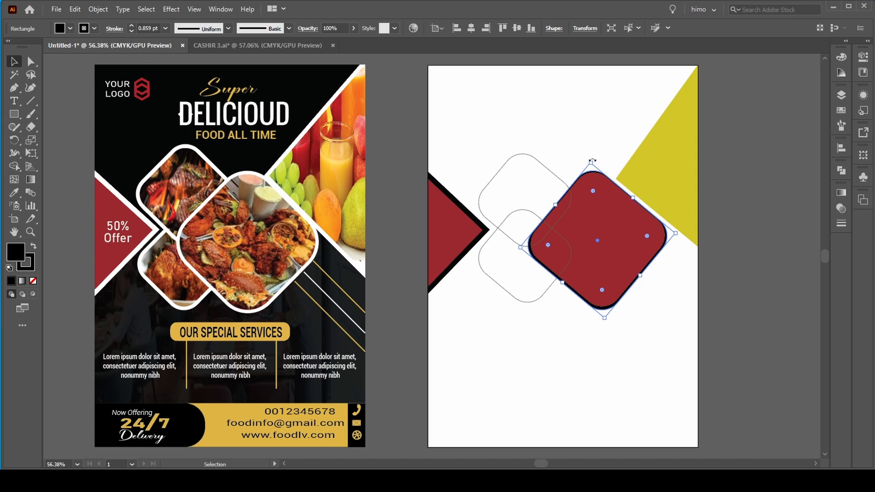
left_click_drag(592, 162, 586, 151)
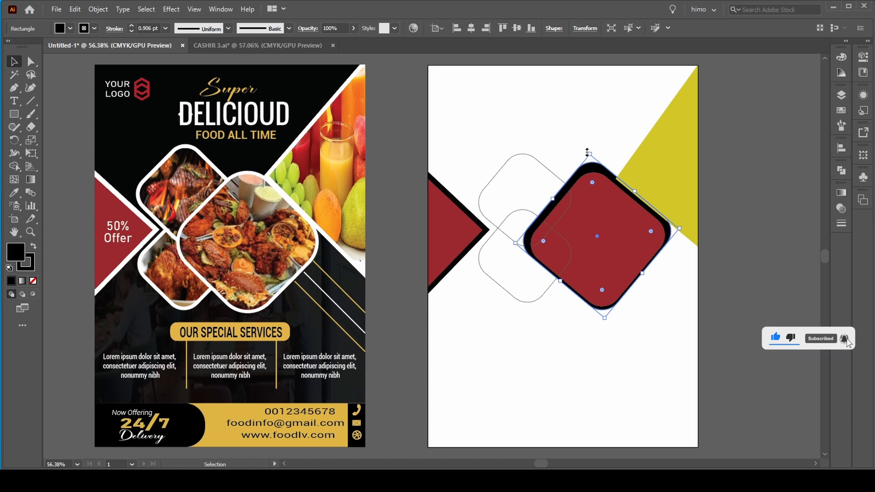
key("Down")
key("Down")
key("Down")
key("Down")
key("Down")
key("Down")
key("Down")
key("Down")
key("Down")
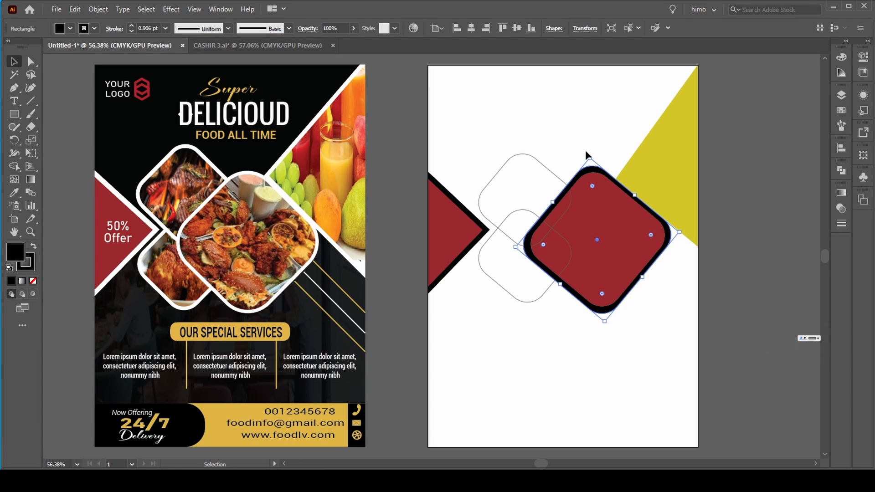
key("Right")
key("Right")
key("Right")
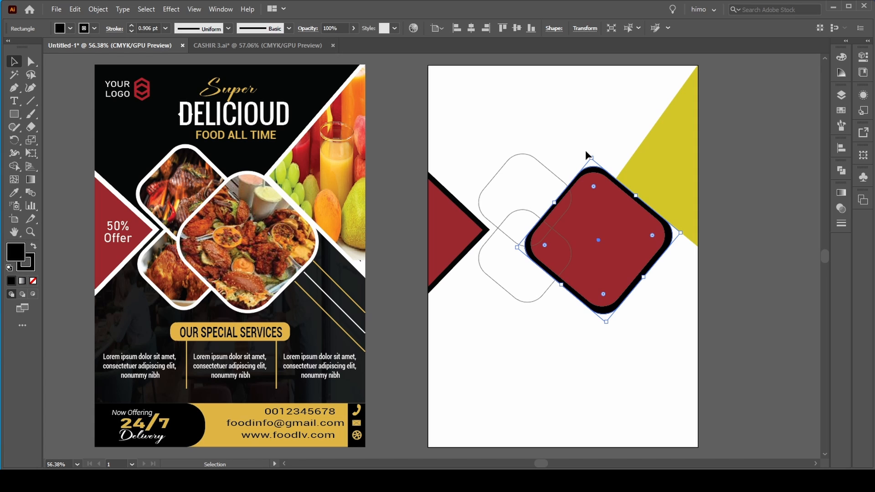
Shrink the black diamond slightly and fine-tune its position so it sits centred behind the red diamond
left_click_drag(606, 323, 606, 321)
key("Down")
key("Down")
key("Down")
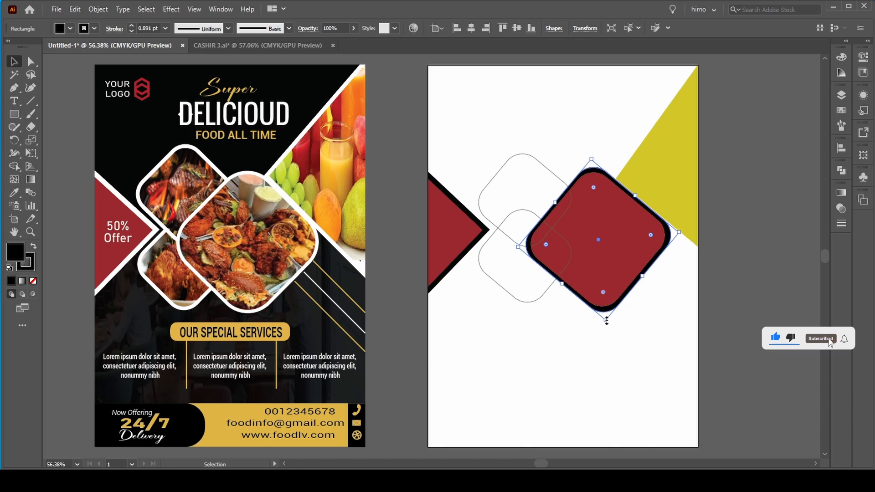
key("Left")
key("Left")
key("Left")
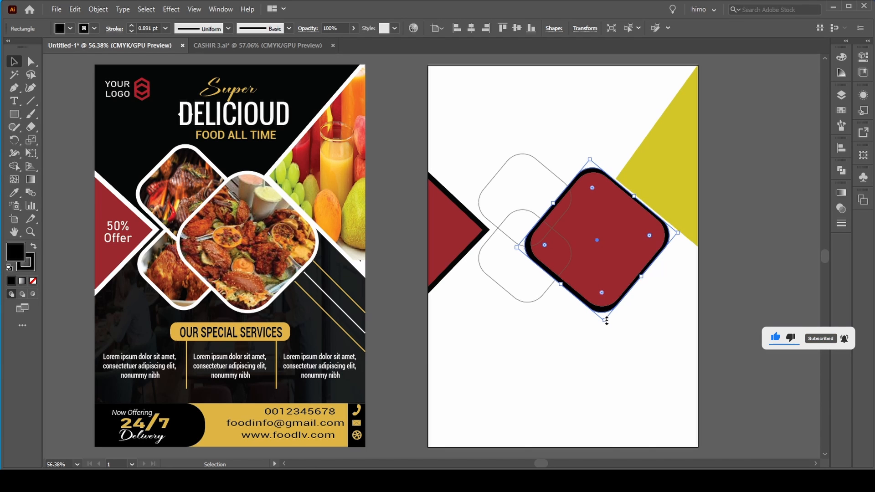
key("Right")
key("Right")
key("Up")
key("Right")
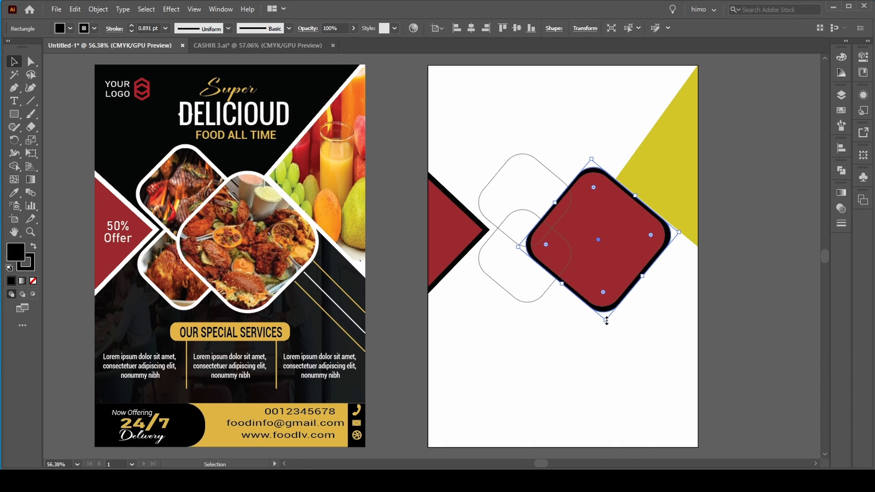
key("Left")
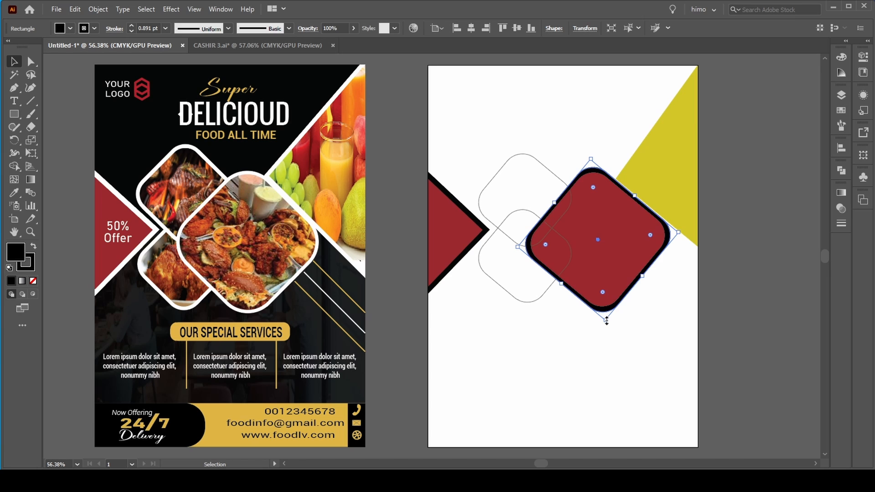
key("Up")
key("Left")
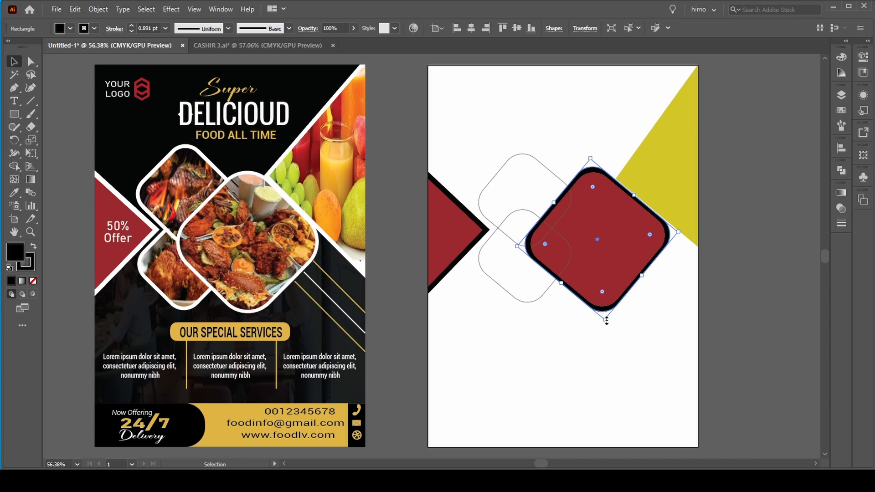
left_click(651, 349)
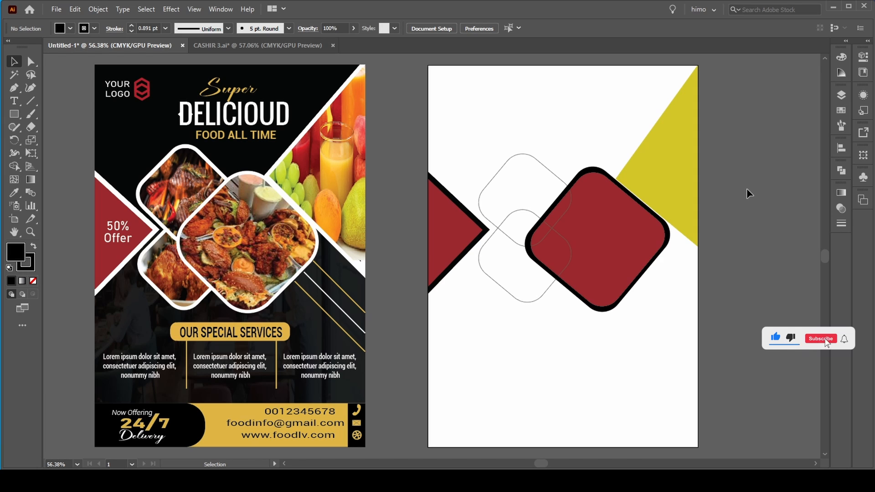
Remove the black diamond's fill and set its stroke weight to 2 pt
left_click(649, 271)
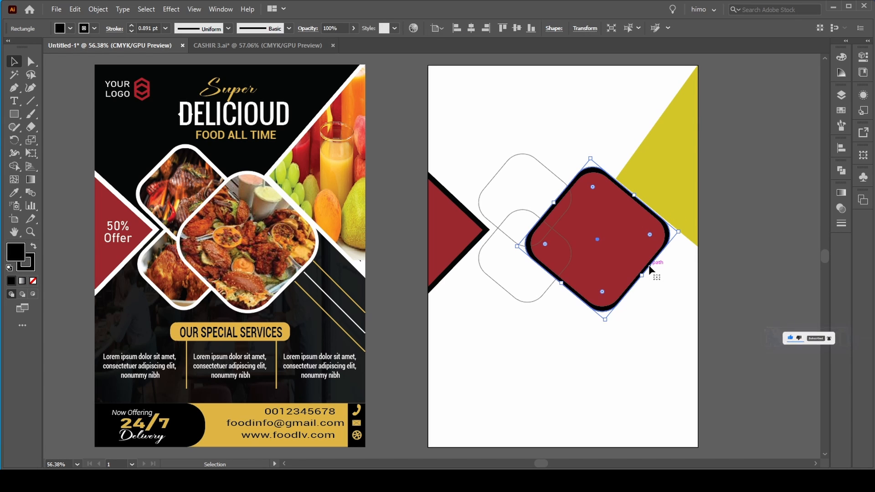
left_click(59, 30)
left_click(7, 45)
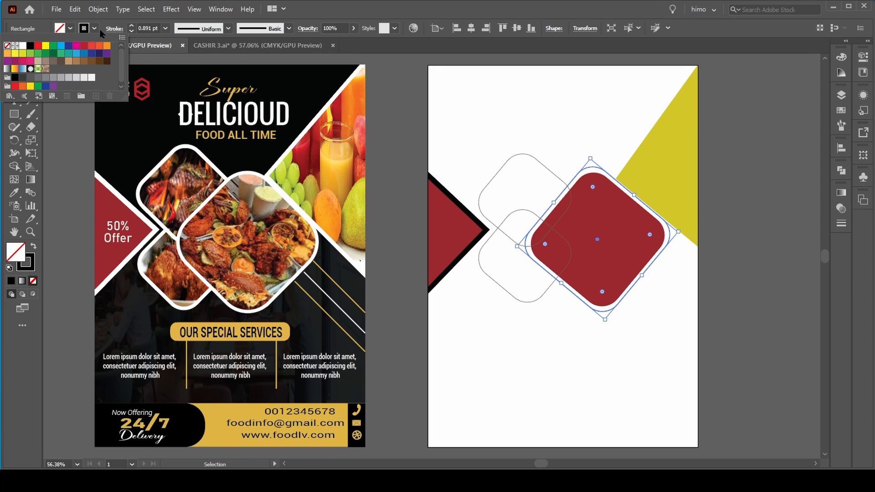
left_click(133, 26)
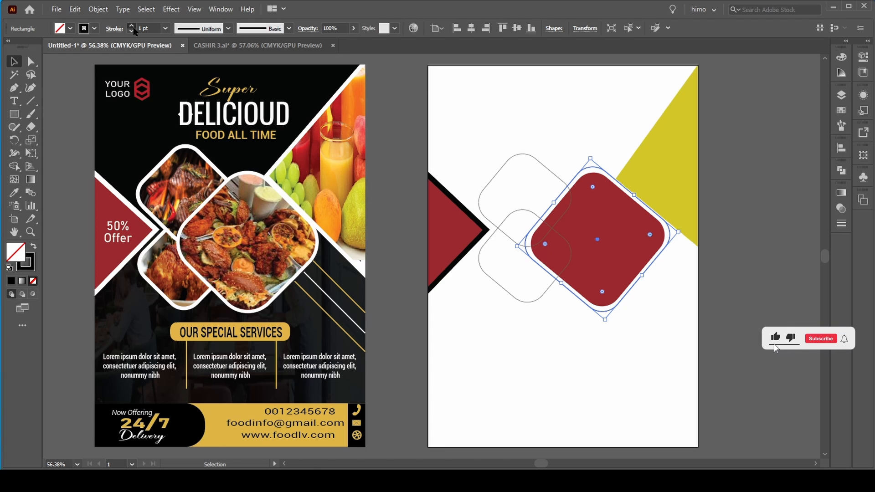
left_click(132, 26)
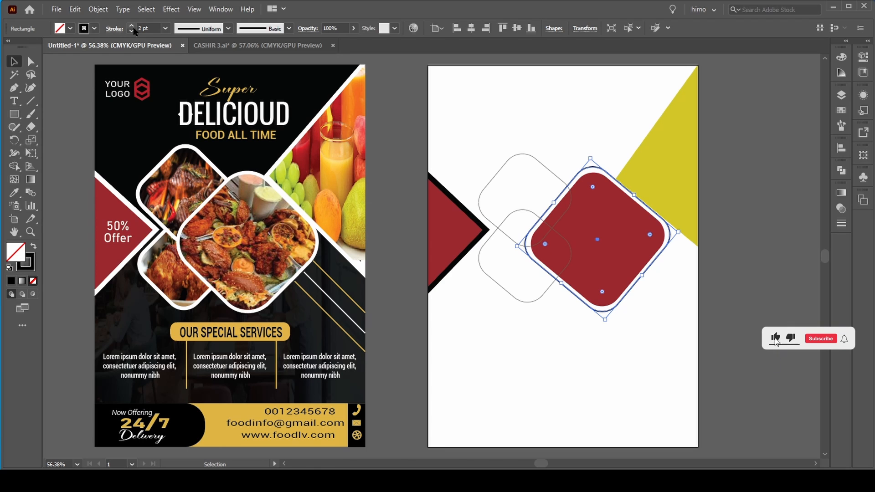
Delete the unfilled diamond outline surrounding the large red diamond
left_click(621, 307)
key("a")
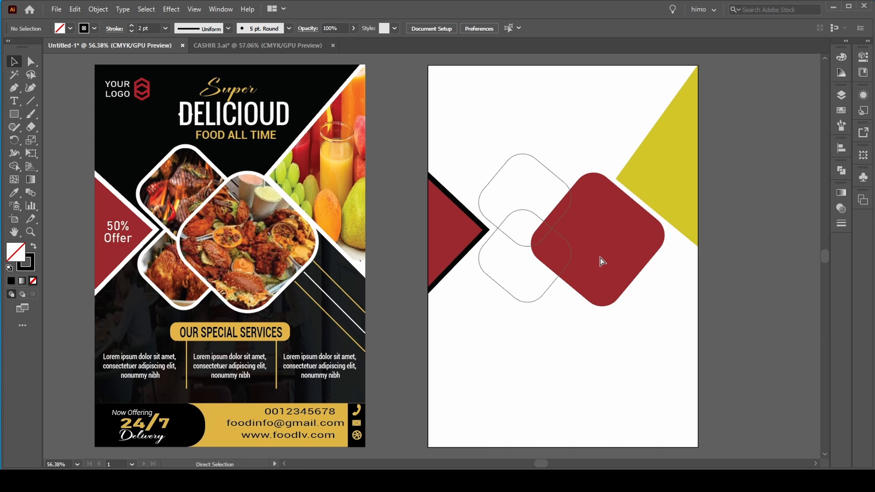
Copy the large red diamond and paste the duplicate directly behind it
key("v")
left_click(600, 258)
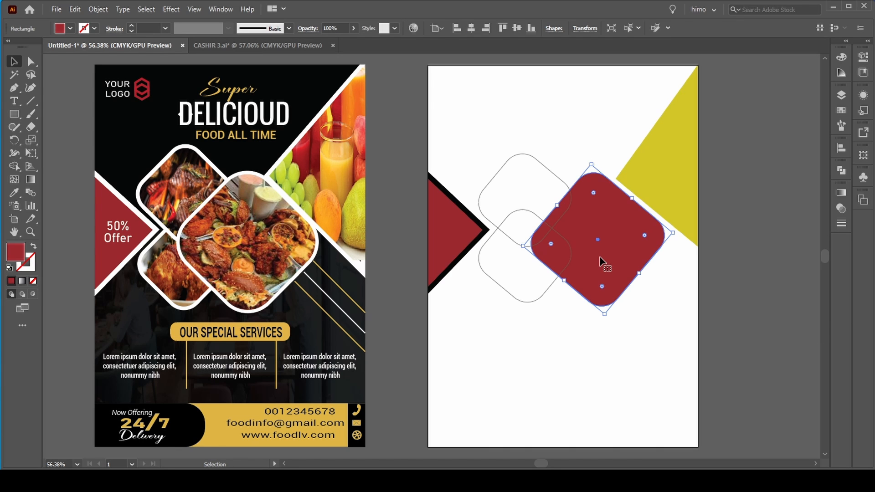
left_click(74, 10)
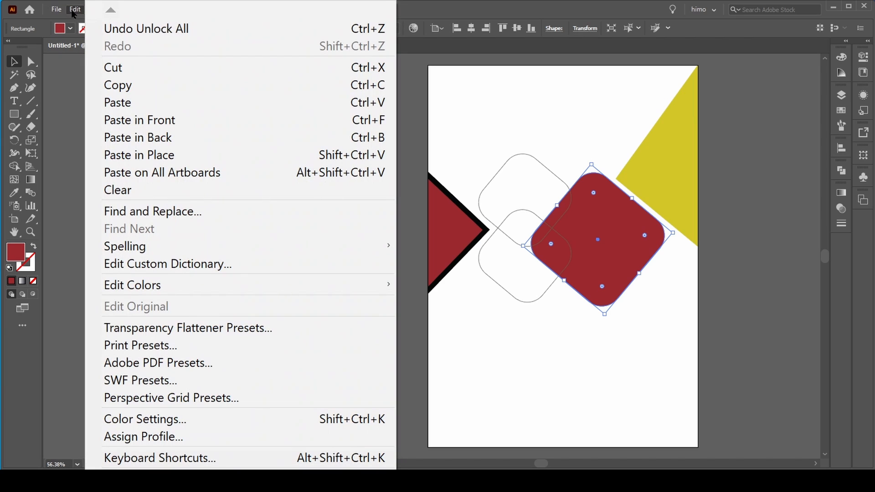
left_click(133, 86)
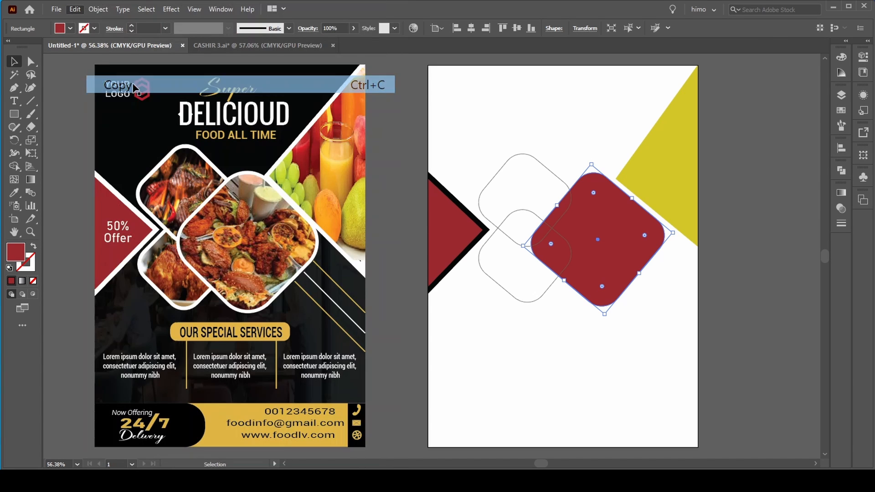
left_click(78, 9)
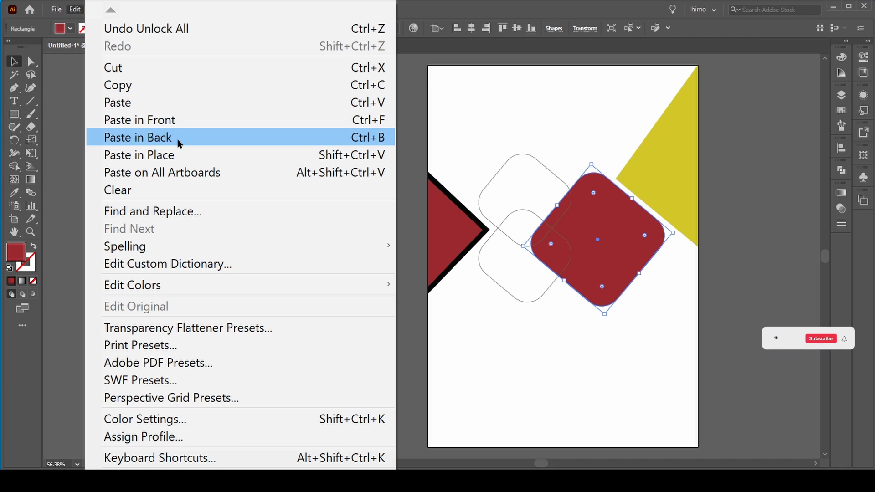
left_click(177, 144)
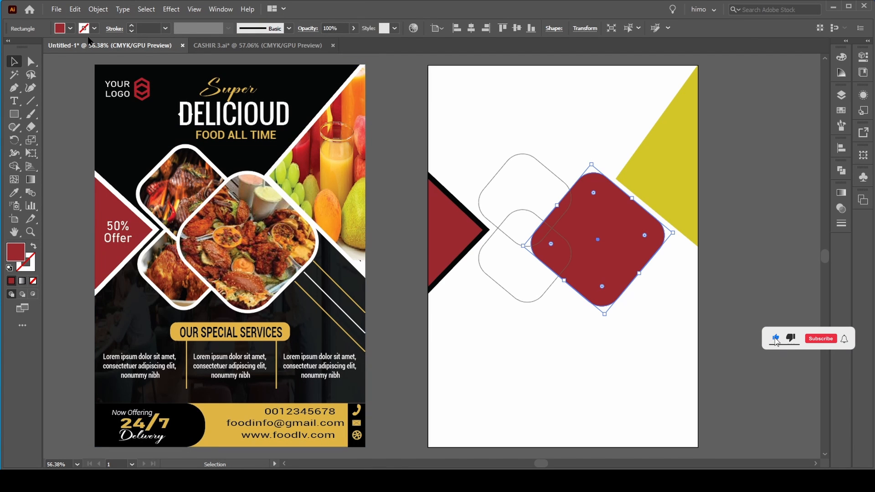
Remove the fill from the duplicate behind the large red diamond and give it a black stroke
left_click(64, 29)
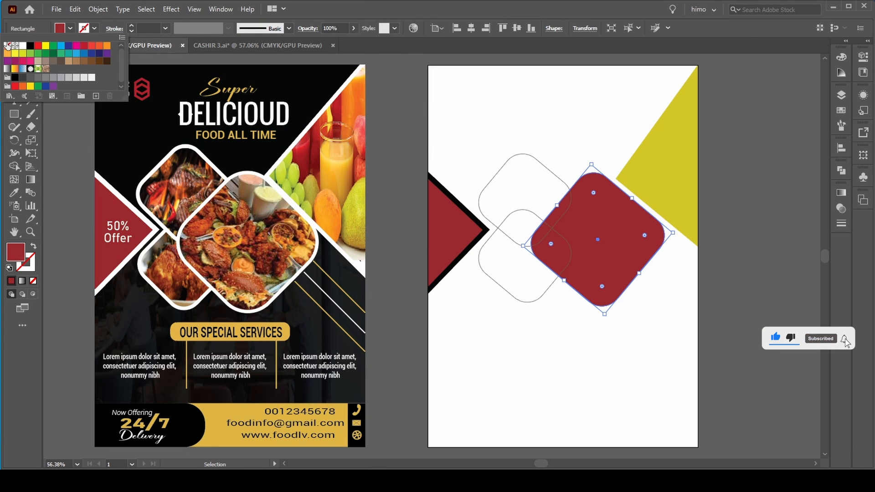
left_click(7, 46)
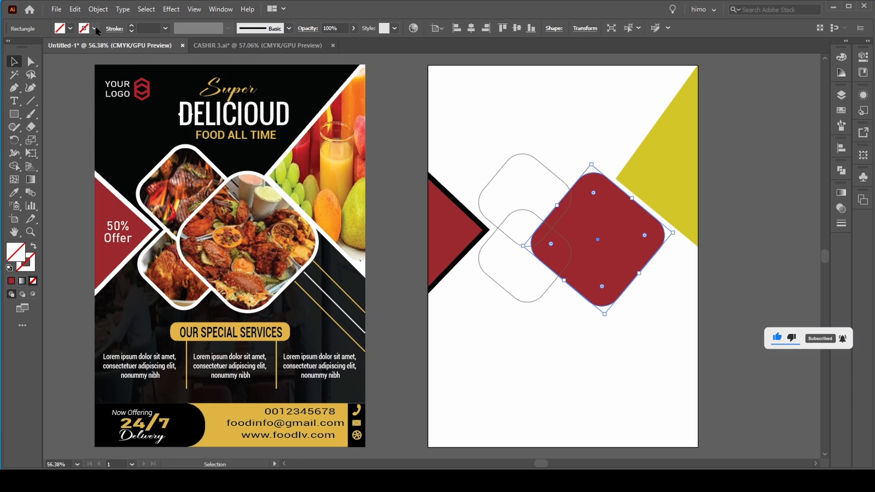
left_click(86, 30)
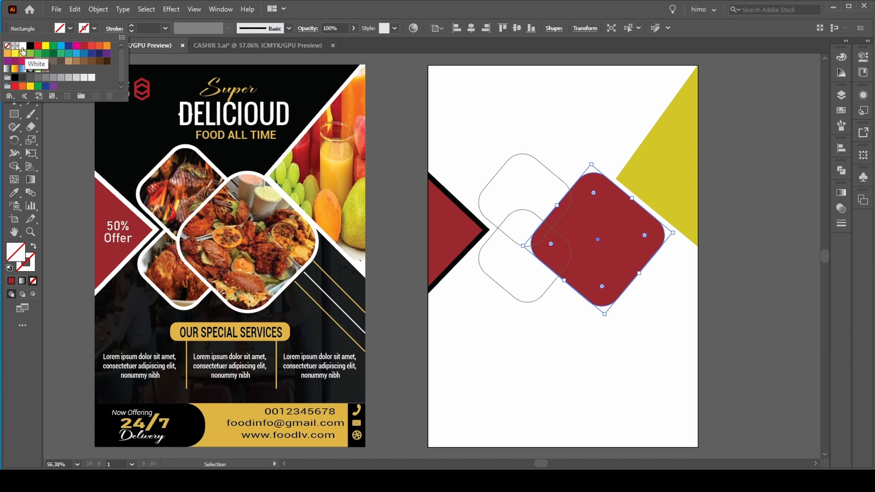
left_click(30, 45)
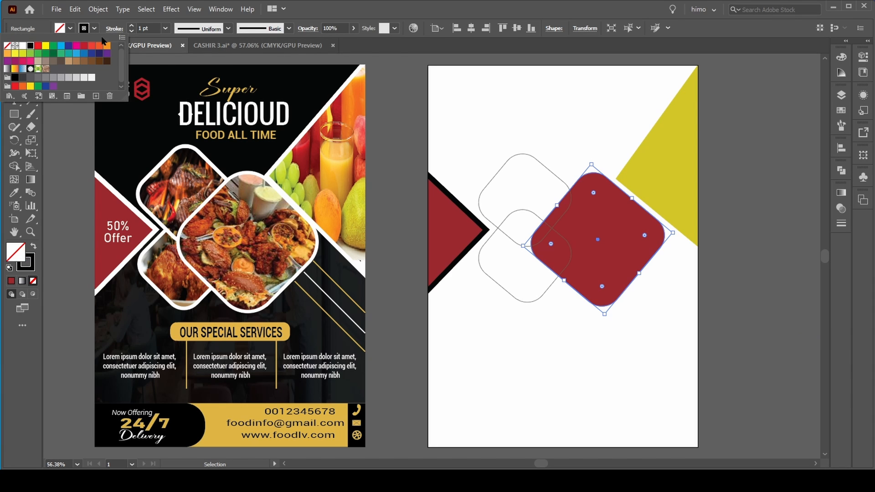
Set the stroke weight of the large diamond's black outline to 14 pt and deselect it
left_click(132, 26)
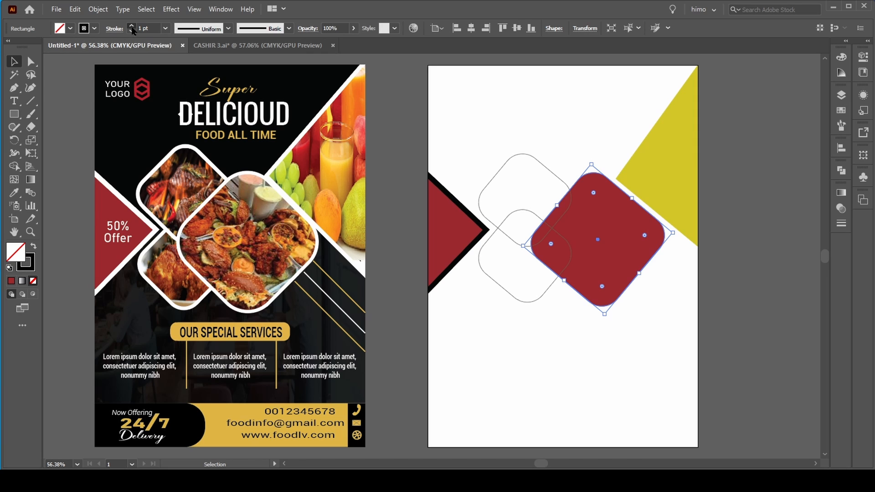
left_click(131, 26)
left_click(132, 26)
left_click(132, 26)
left_click(131, 26)
left_click(132, 26)
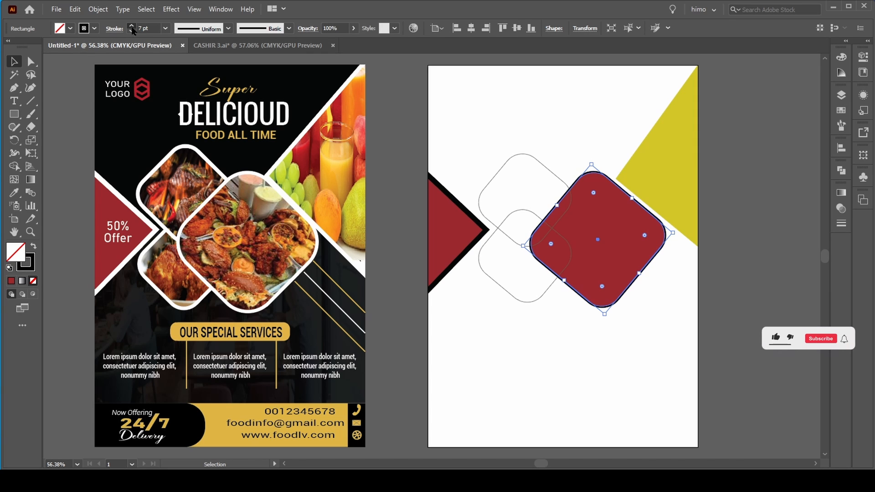
left_click(131, 26)
left_click(131, 26)
left_click(132, 26)
left_click(132, 26)
left_click(132, 26)
left_click(132, 26)
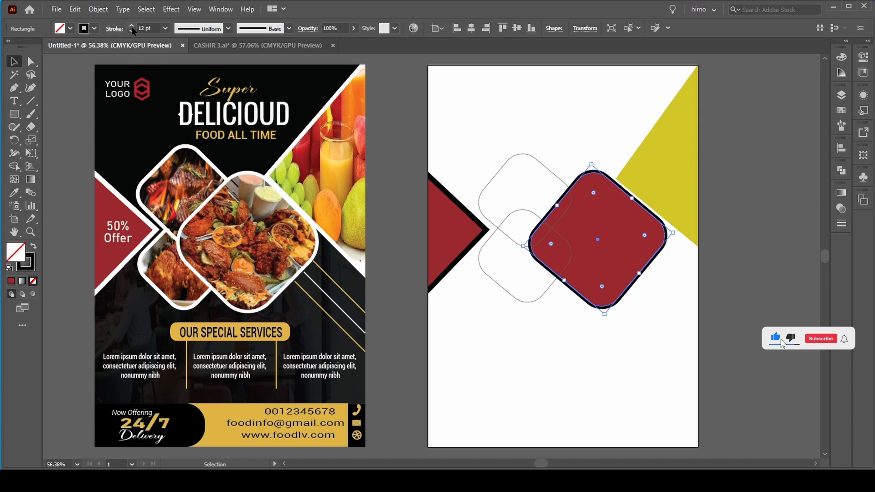
left_click(132, 26)
left_click(132, 26)
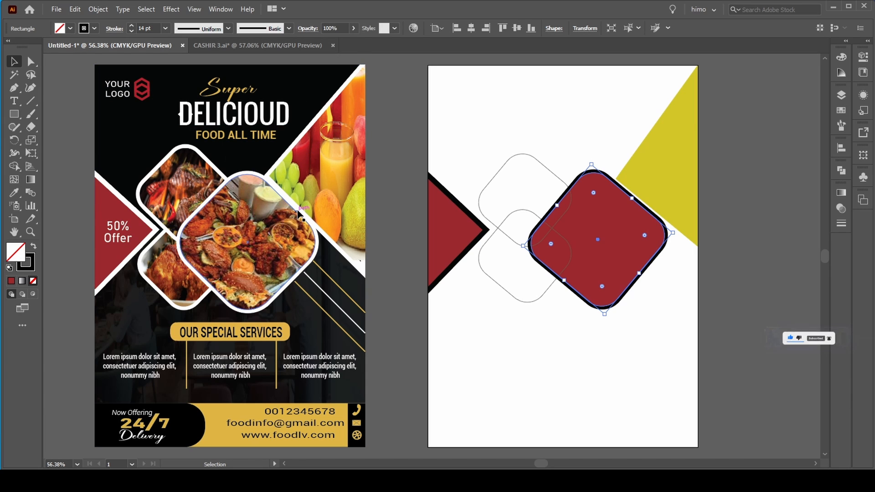
left_click(522, 122)
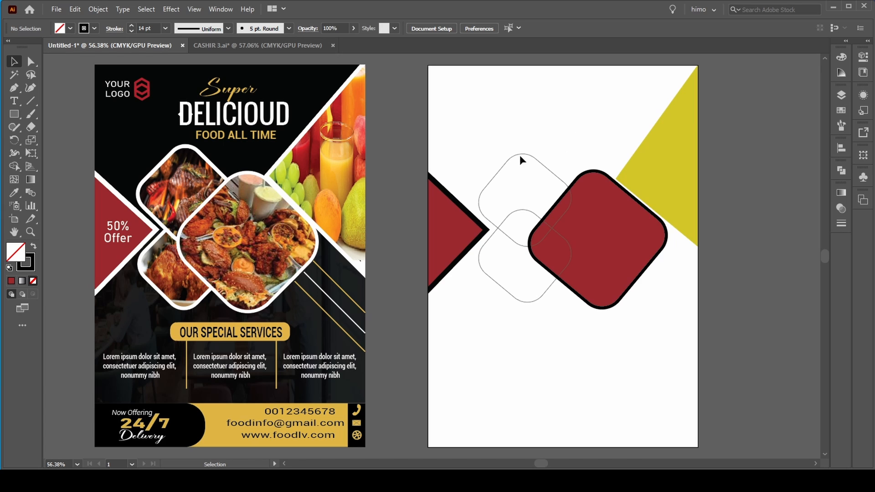
Delete the black triangle behind the red edge triangle and paste a copy of the red triangle directly behind it
left_click(463, 205)
key("Delete")
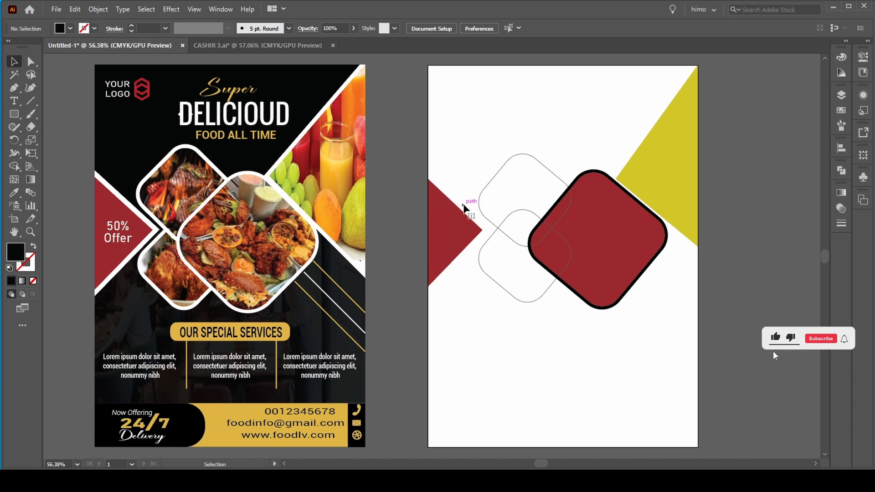
left_click(455, 219)
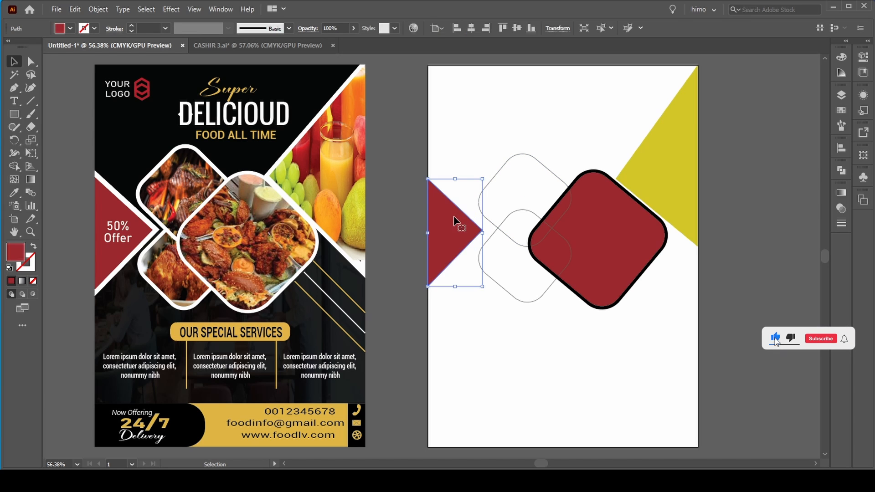
left_click(75, 10)
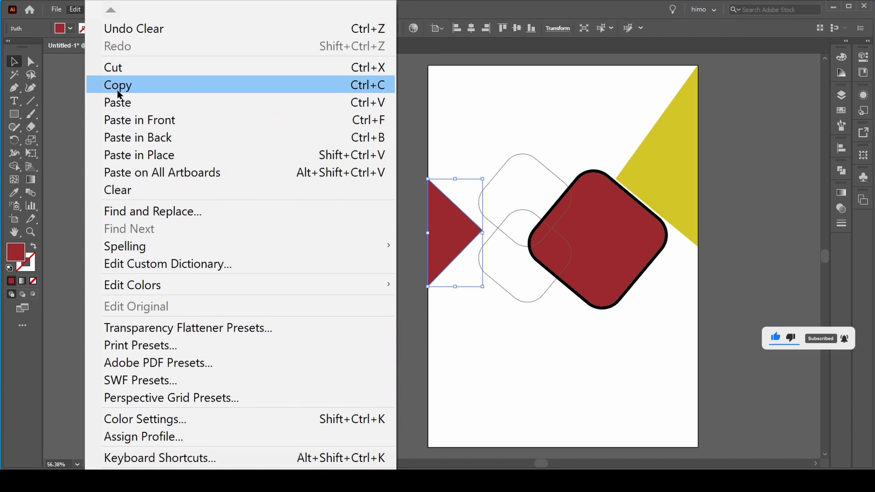
left_click(118, 95)
left_click(73, 10)
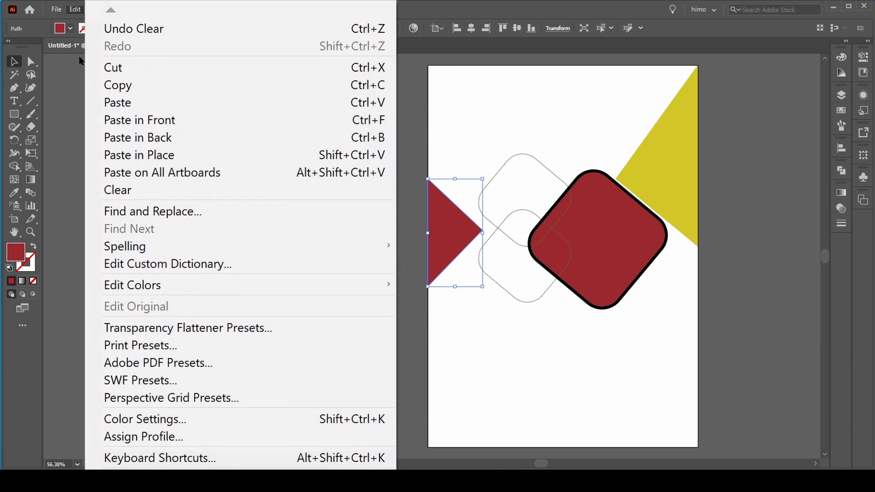
left_click(193, 137)
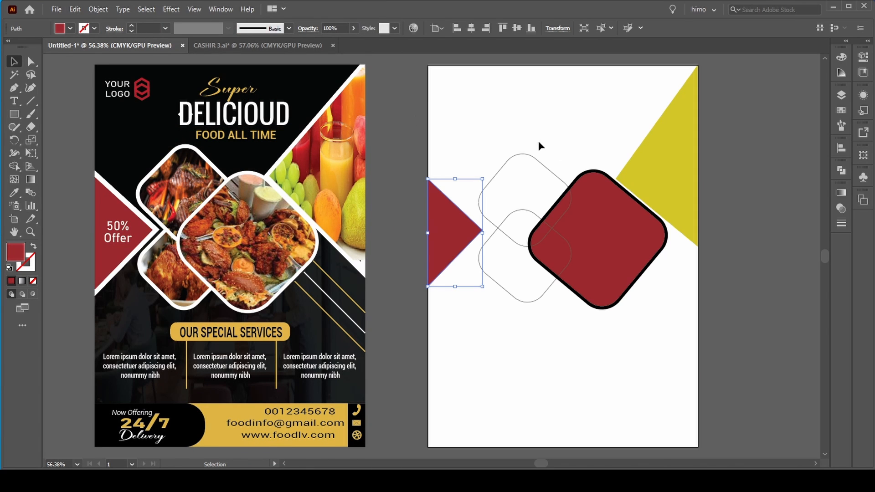
Lock the front red edge triangle so that the copy behind it can be selected
left_click(589, 170)
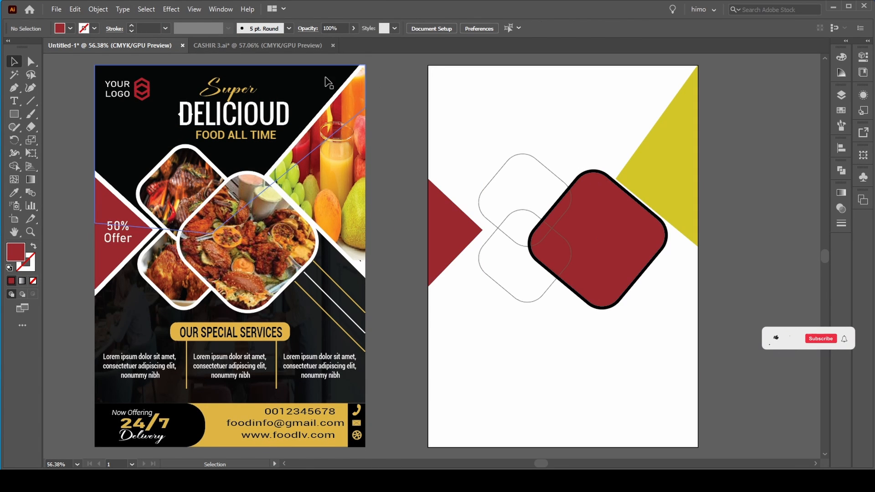
left_click(465, 224)
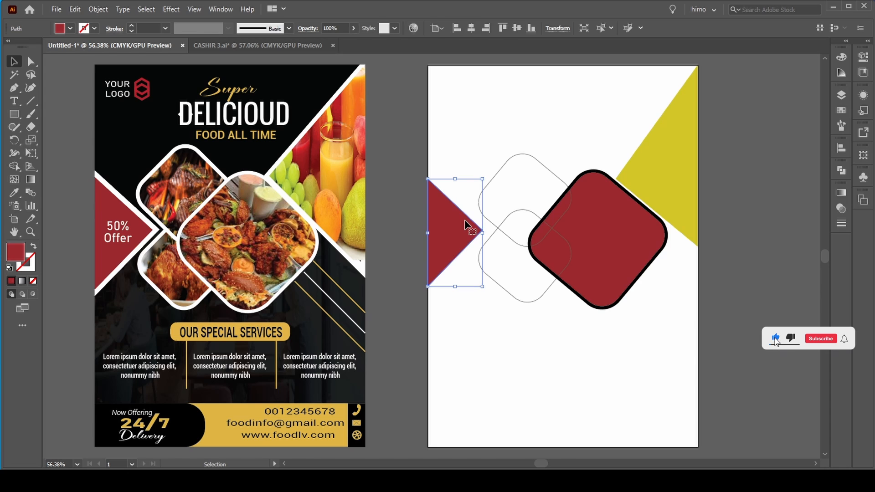
key("a")
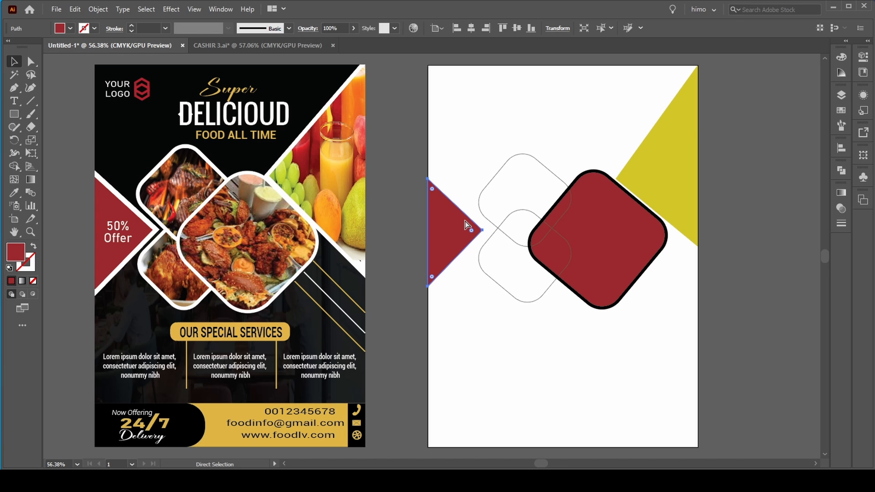
key("ctrl+shift+a")
key("v")
Remove the fill from the triangle copy behind the locked one and give it a black stroke
left_click(465, 224)
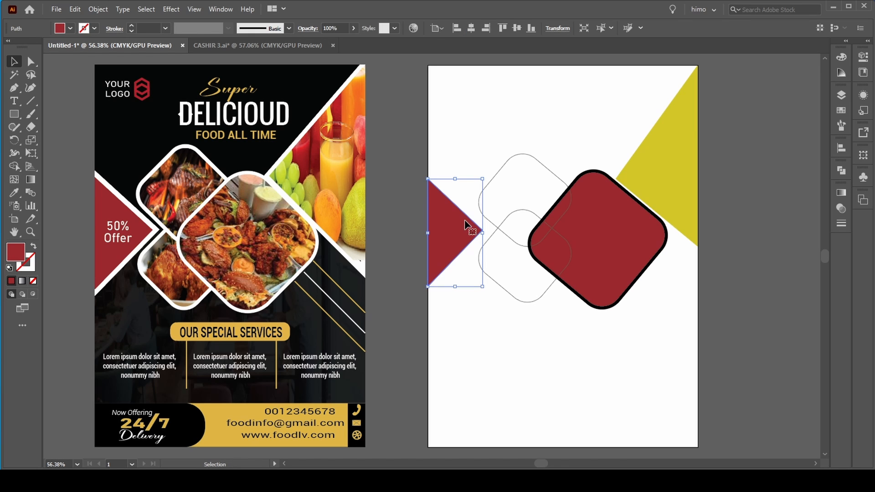
left_click(75, 9)
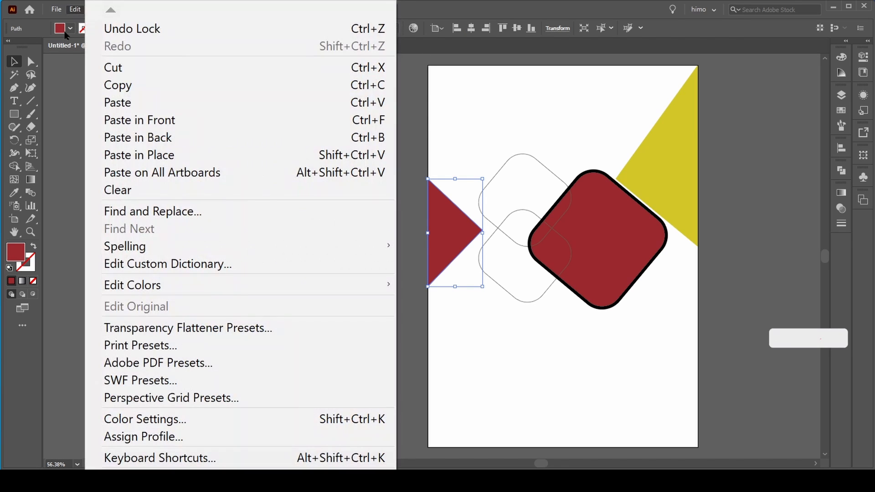
key("Escape")
left_click(60, 28)
left_click(8, 47)
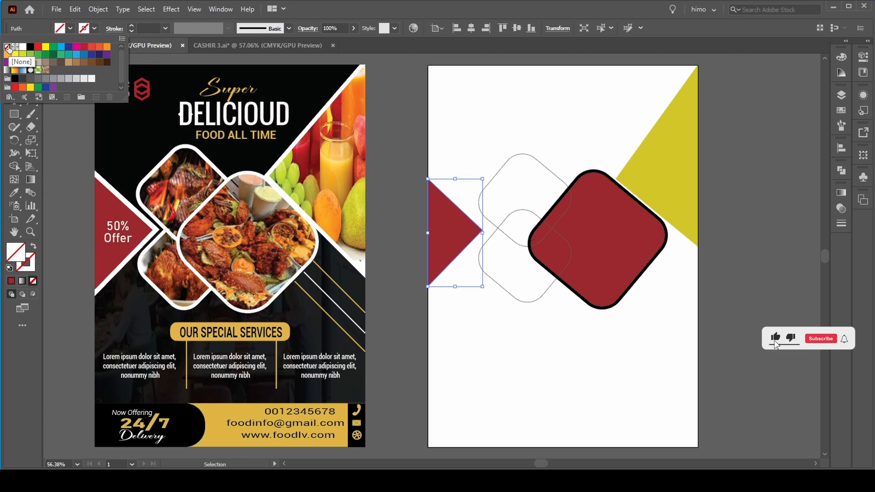
left_click(92, 28)
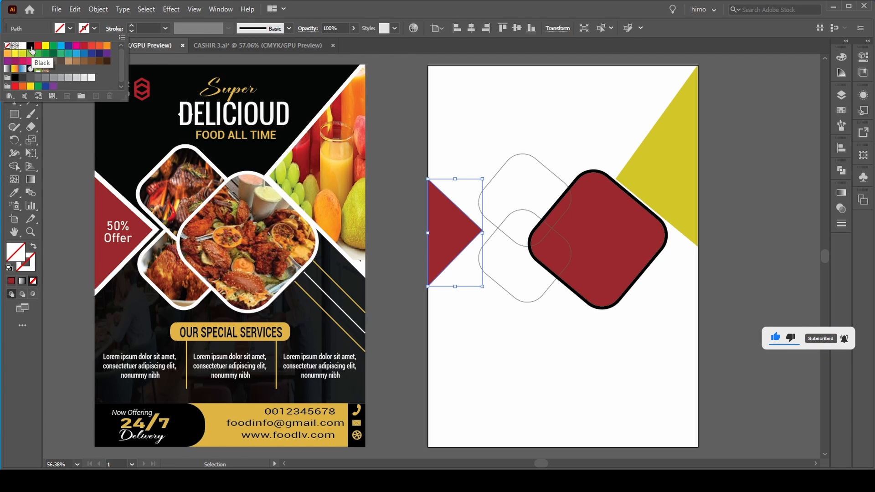
left_click(30, 46)
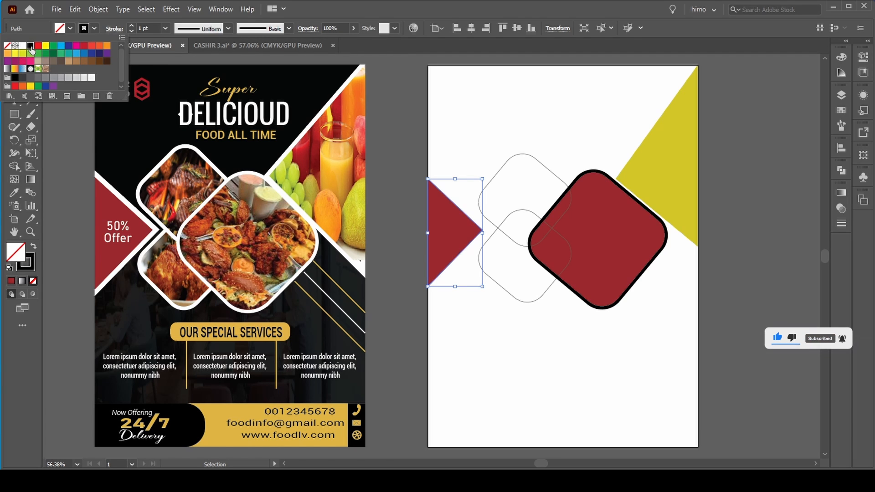
Set the stroke weight of the edge triangle's black outline to 14 pt and deselect it
left_click(132, 26)
left_click(131, 26)
left_click(131, 26)
left_click(131, 26)
left_click(132, 26)
left_click(132, 26)
left_click(131, 26)
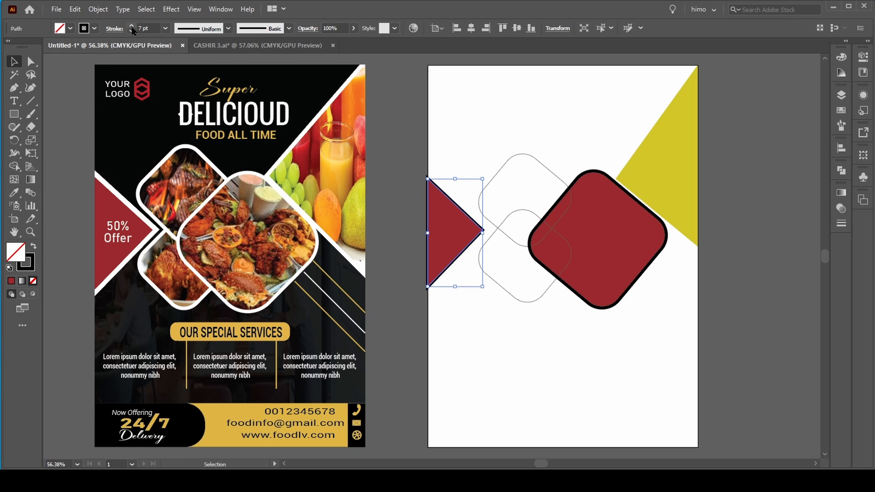
left_click(131, 26)
left_click(132, 26)
left_click(132, 26)
left_click(131, 26)
left_click(131, 26)
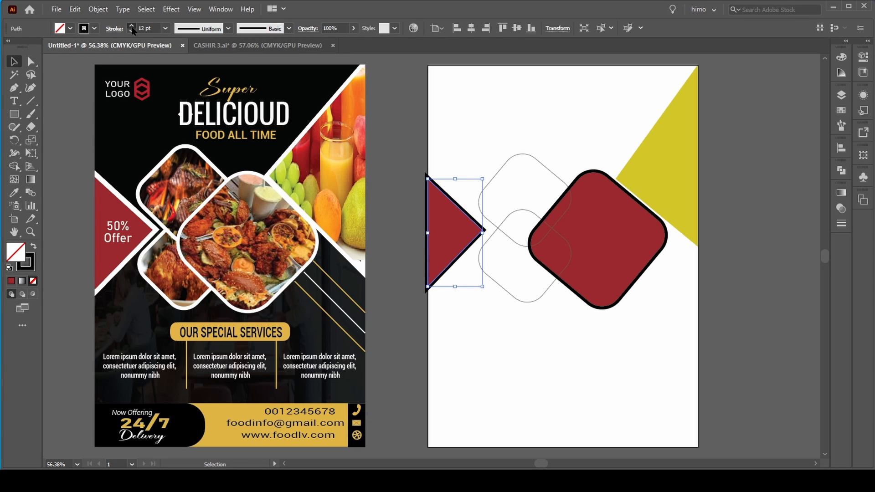
left_click(131, 26)
left_click(132, 26)
left_click(131, 26)
left_click(132, 26)
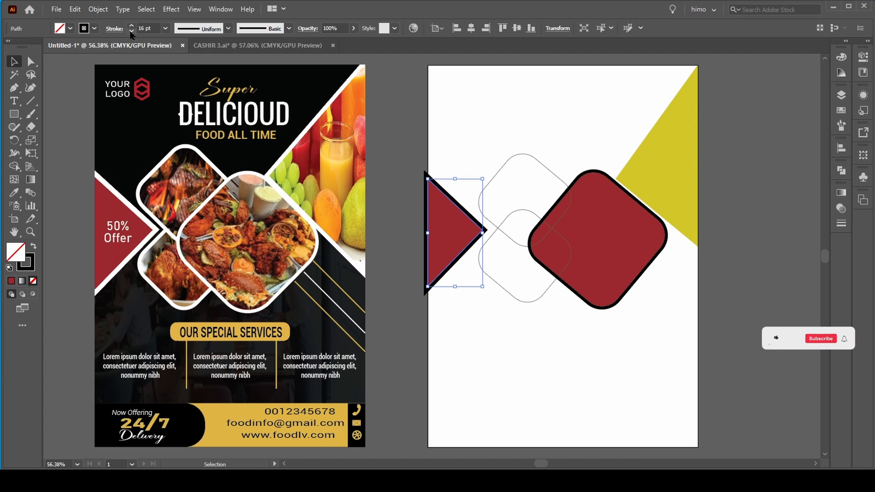
left_click(131, 31)
left_click(131, 31)
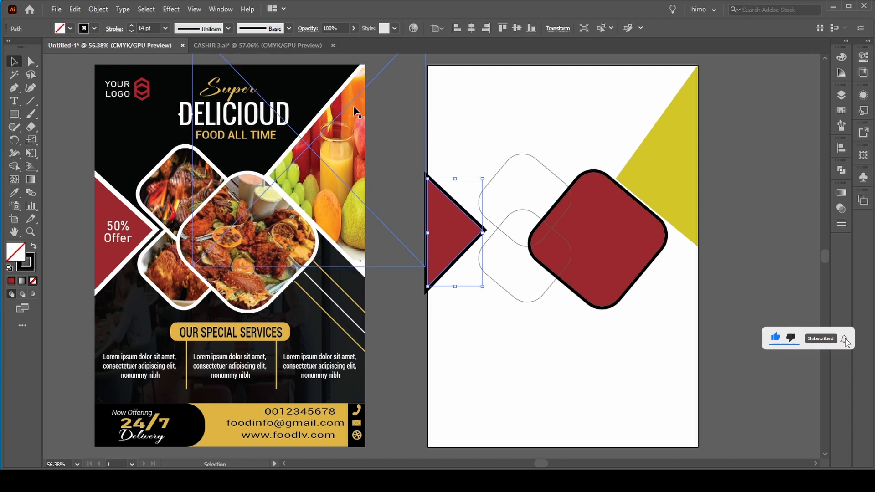
left_click(449, 81)
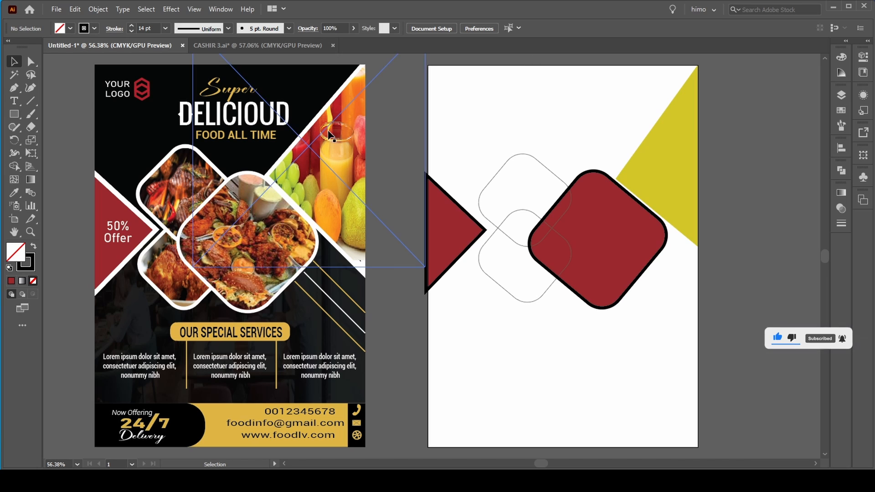
Fill both small unfilled diamond outlines with the dark red sampled from the reference flyer's edge triangle using the Eyedropper
left_click(520, 156)
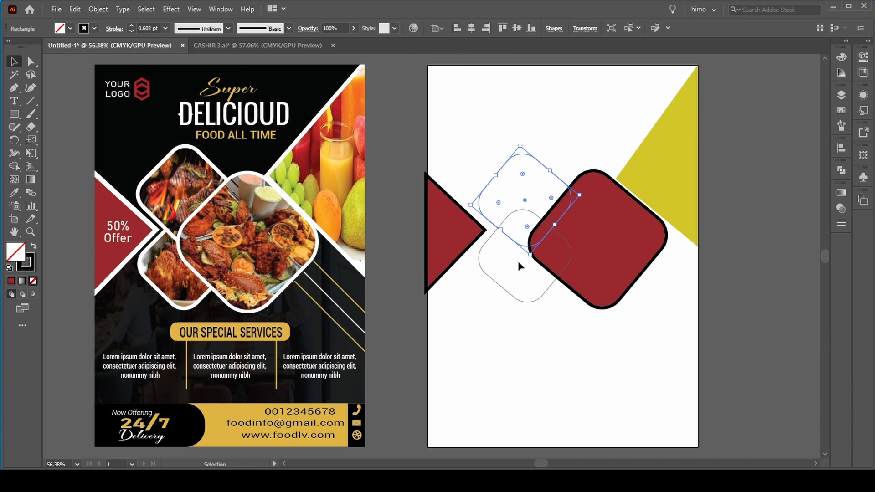
left_click(523, 301, "shift")
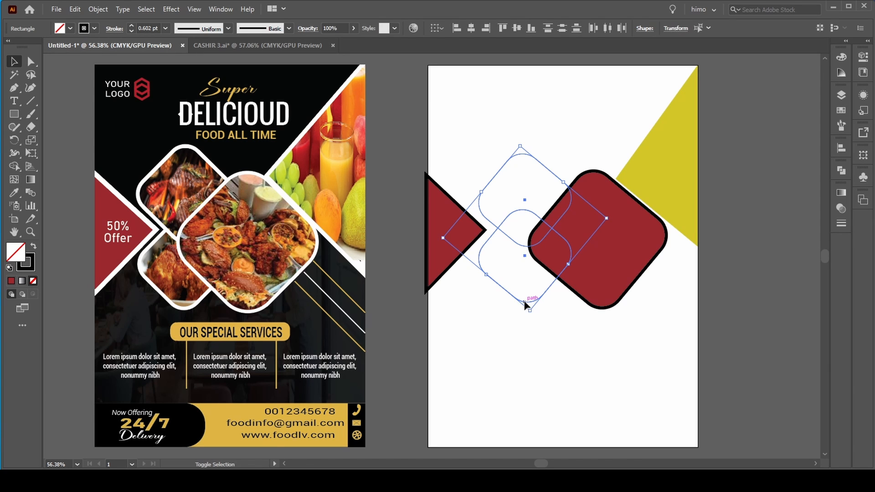
left_click(60, 28)
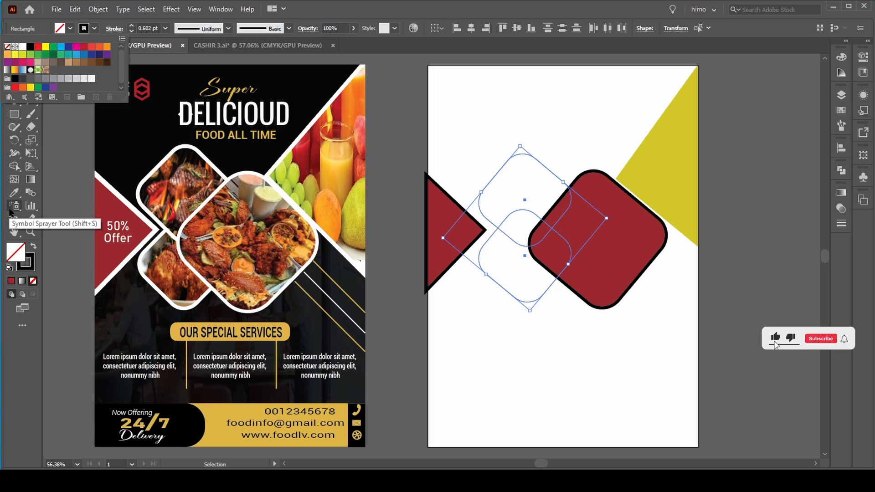
key("Escape")
left_click(14, 193)
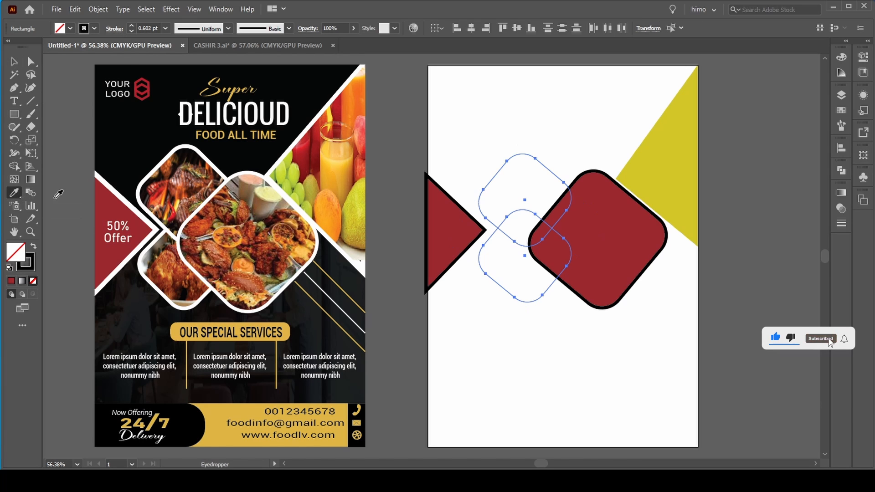
left_click(107, 199)
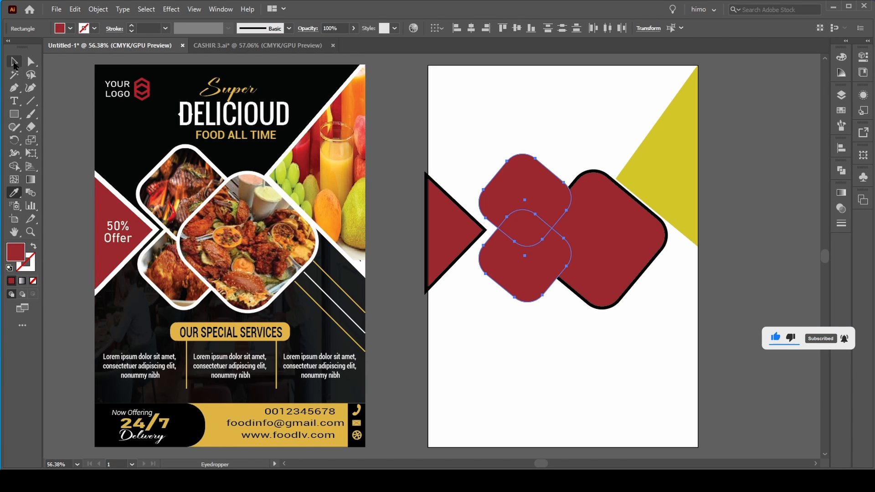
left_click(14, 61)
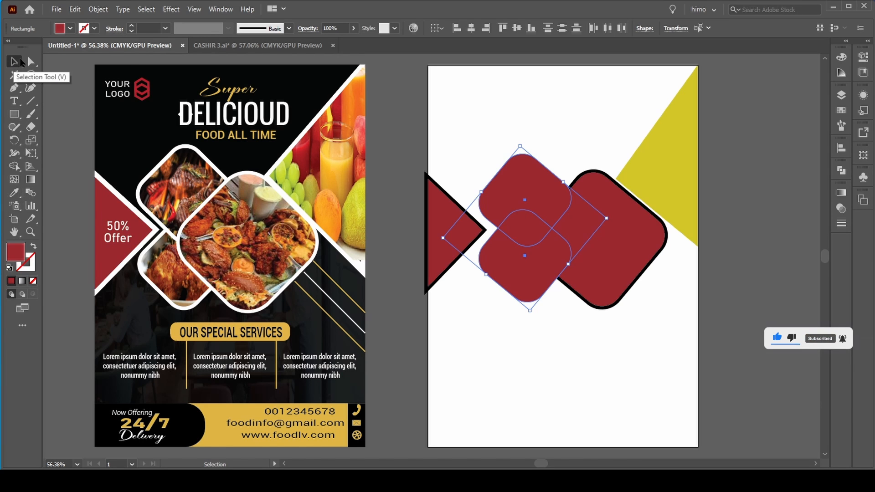
Copy the two small red diamonds and paste the duplicates directly behind the originals
left_click(76, 10)
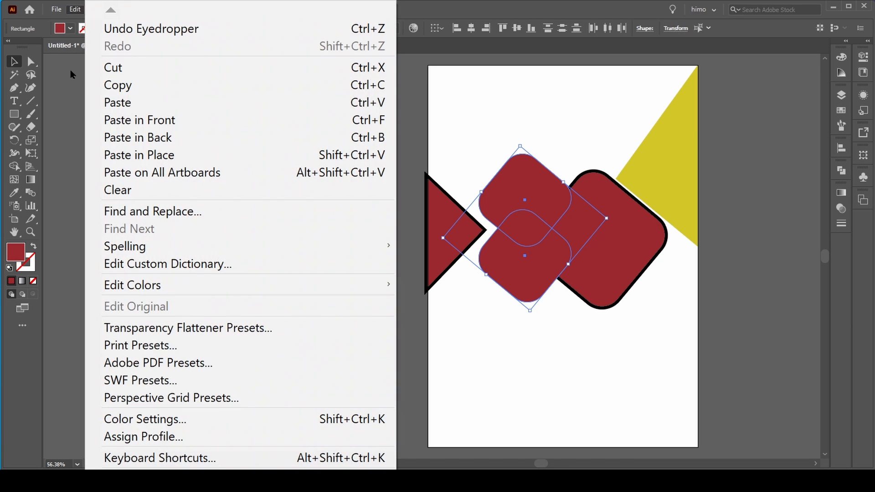
left_click(138, 88)
left_click(74, 10)
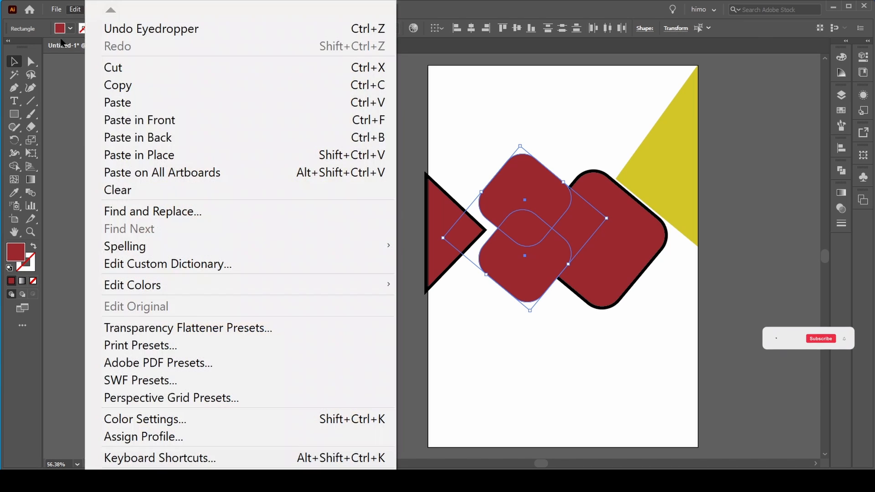
left_click(181, 138)
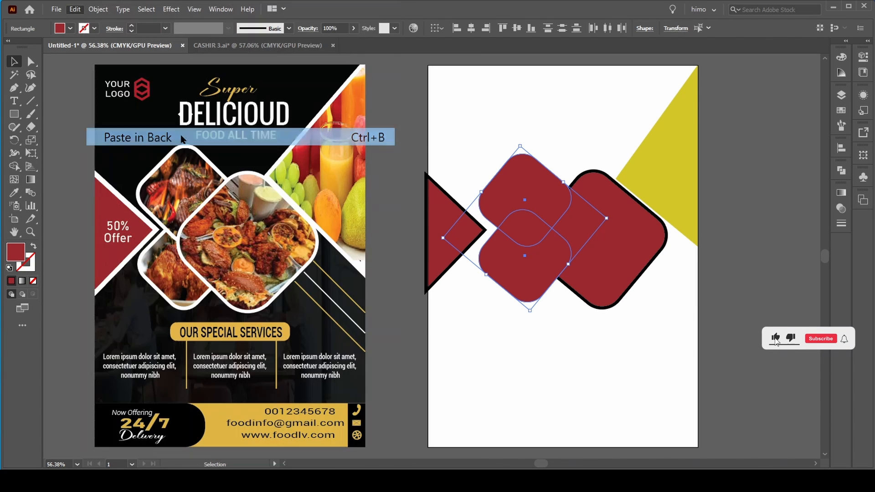
Remove the fill from the pasted small diamond copies and give them a black stroke
left_click(71, 29)
left_click(7, 46)
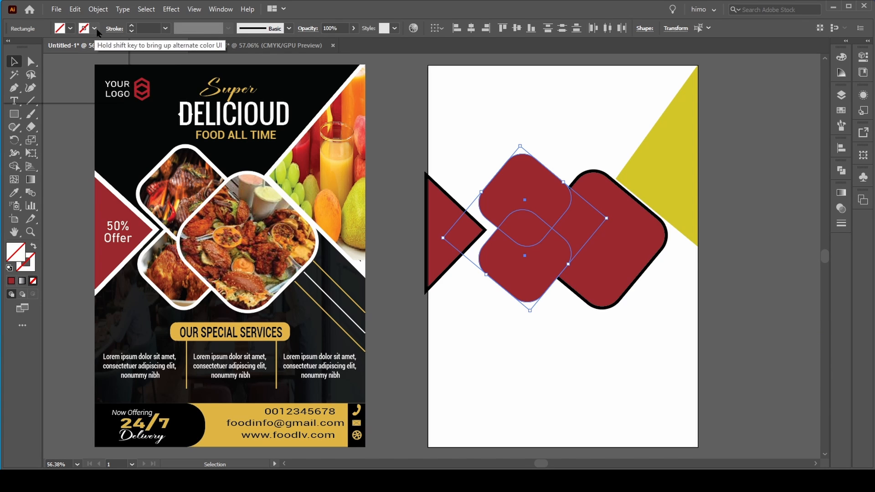
left_click(93, 28)
left_click(30, 47)
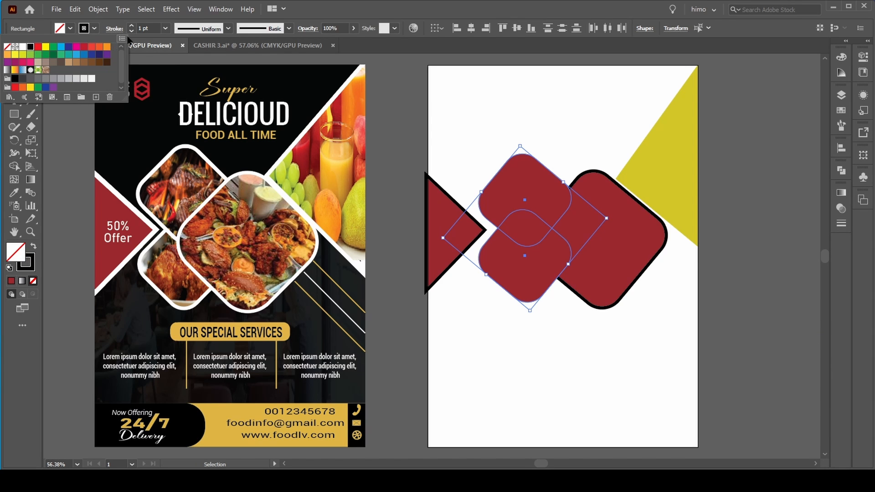
Set the stroke weight of the two small diamonds' black outlines to 14 pt and deselect them
left_click(135, 27)
left_click(135, 26)
left_click(135, 27)
left_click(135, 27)
left_click(135, 26)
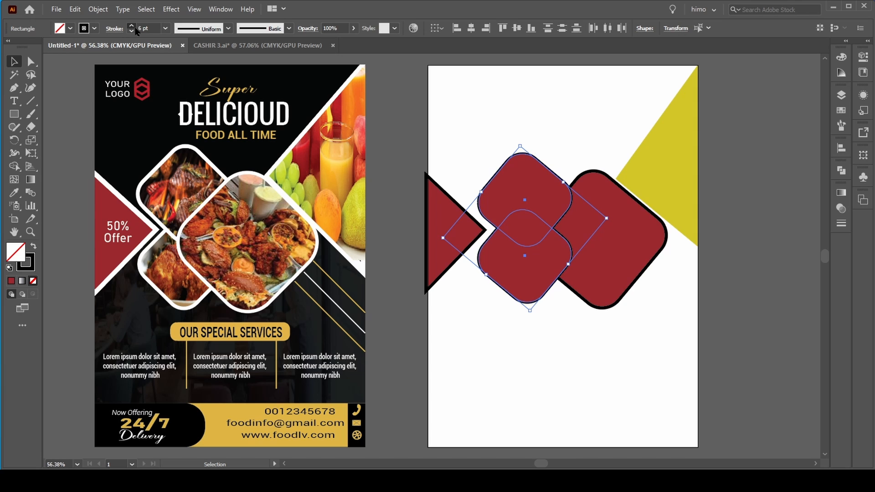
left_click(135, 26)
left_click(135, 27)
left_click(135, 26)
left_click(134, 27)
left_click(135, 26)
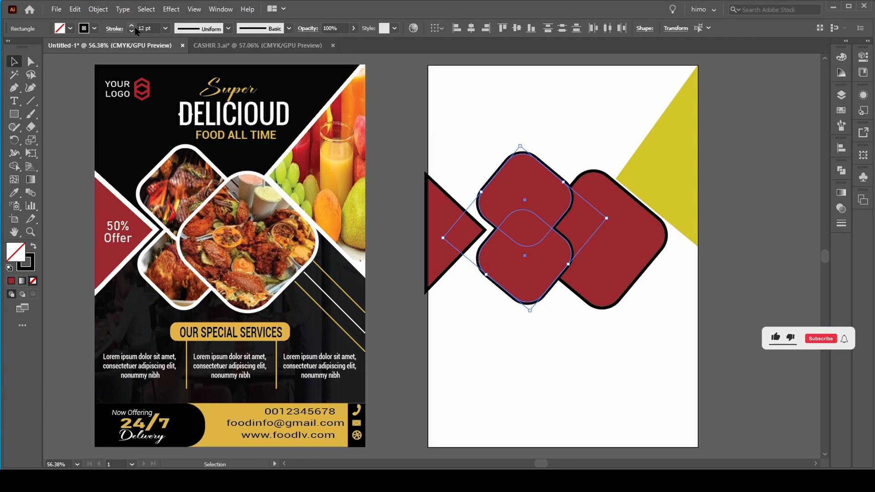
left_click(135, 27)
left_click(135, 26)
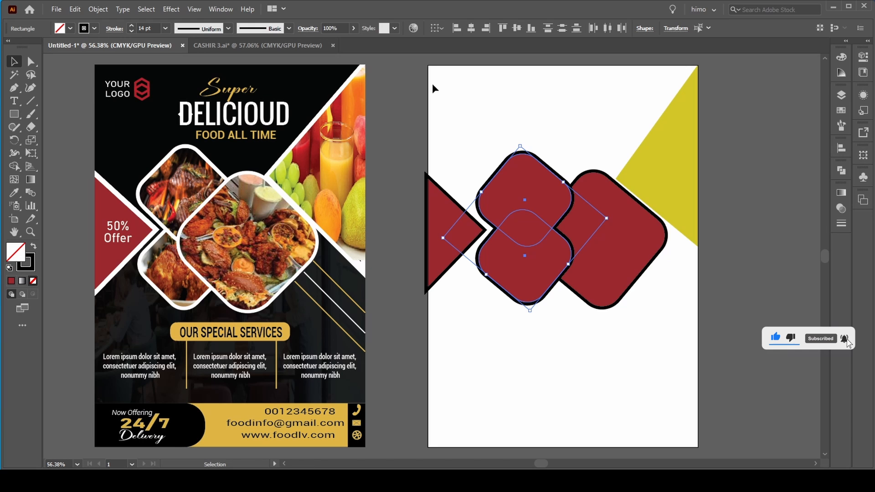
left_click(543, 120)
left_click(681, 125)
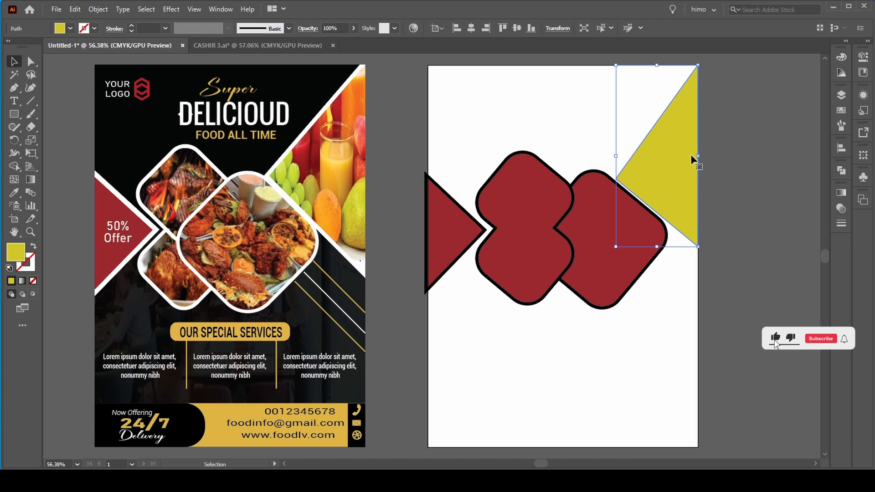
left_click(528, 267)
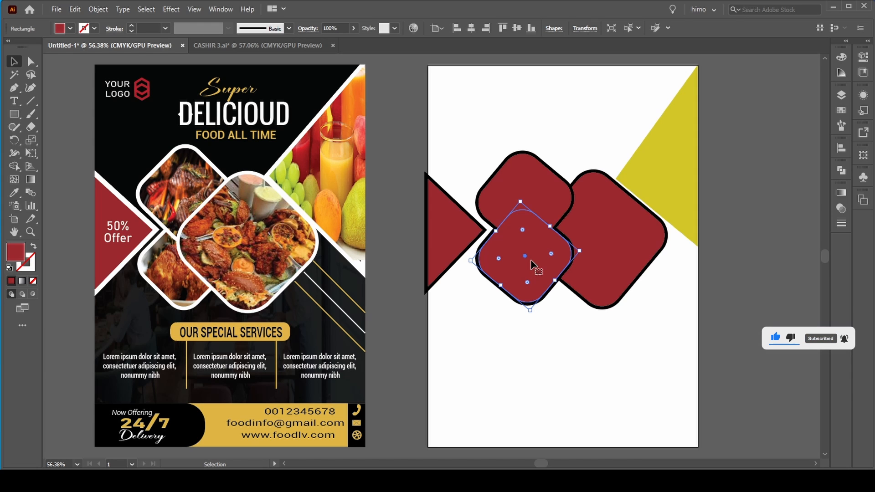
right_click(531, 264)
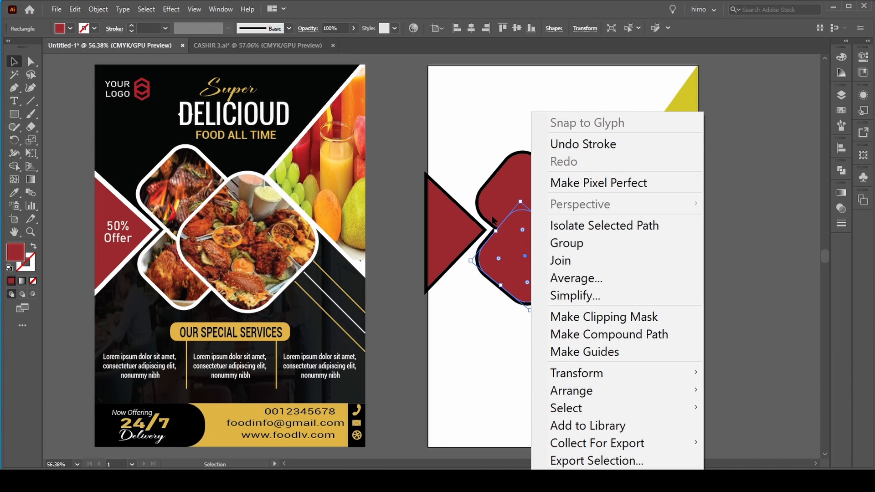
left_click(492, 218)
Bring the upper small red diamond and its black outline to the front of the stacking order, then deselect them
left_click(498, 200)
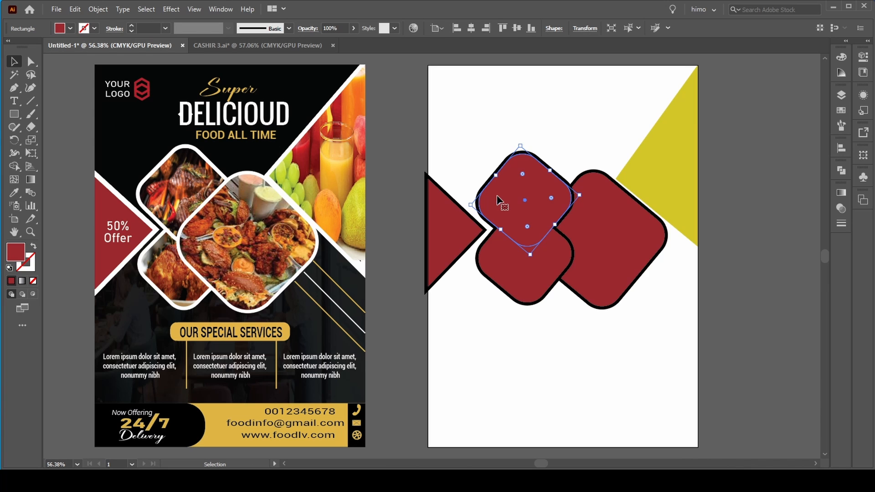
left_click_drag(510, 173, 511, 179)
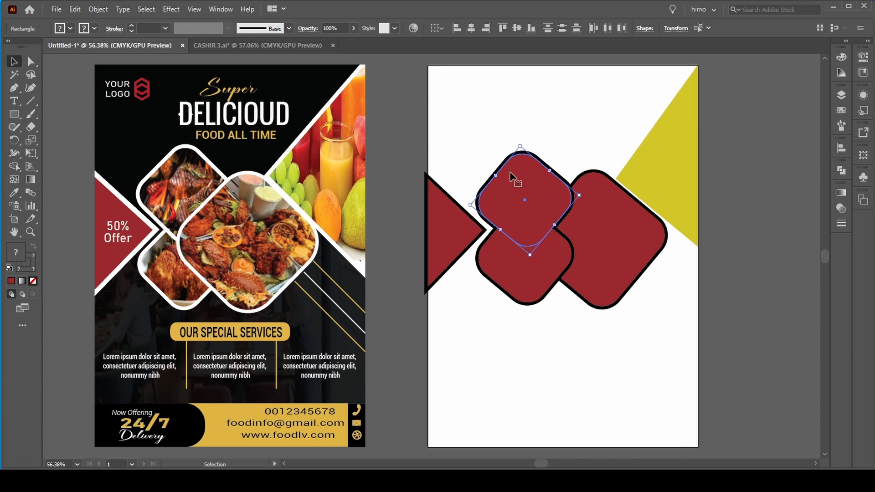
right_click(512, 180)
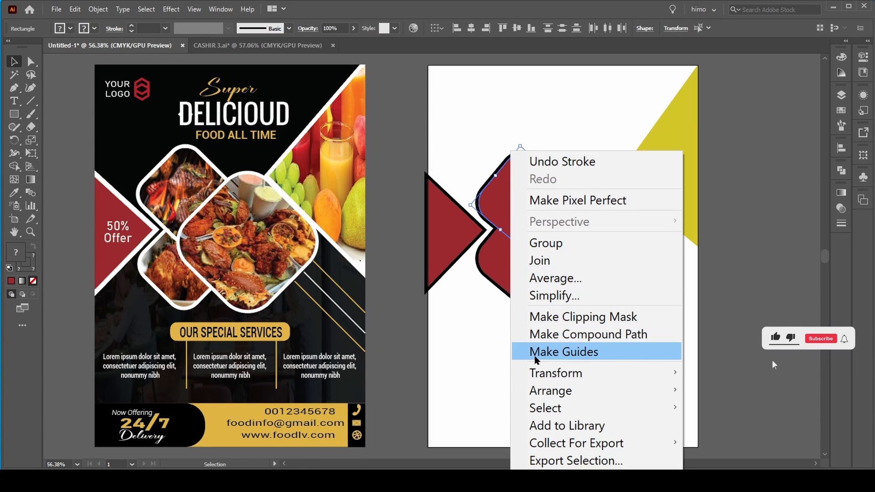
mouse_move(541, 394)
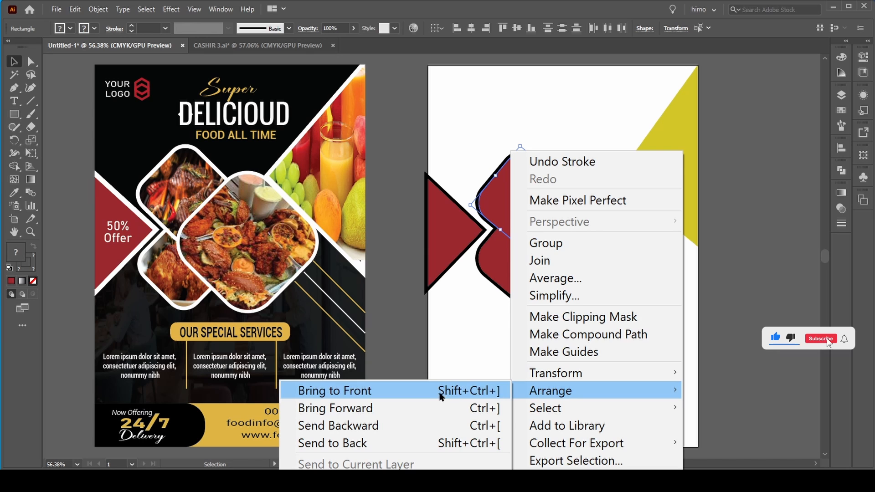
left_click(424, 392)
left_click(471, 345)
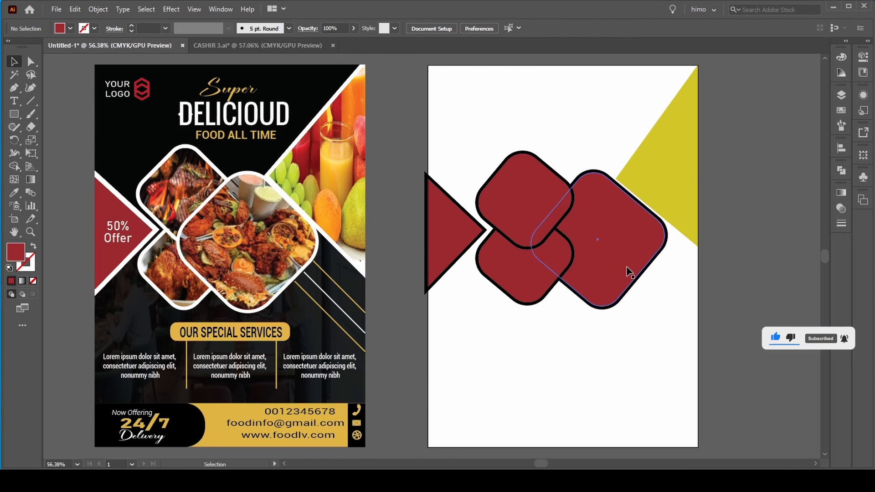
Copy the yellow edge triangle and paste the duplicate directly behind the original
left_click(675, 144)
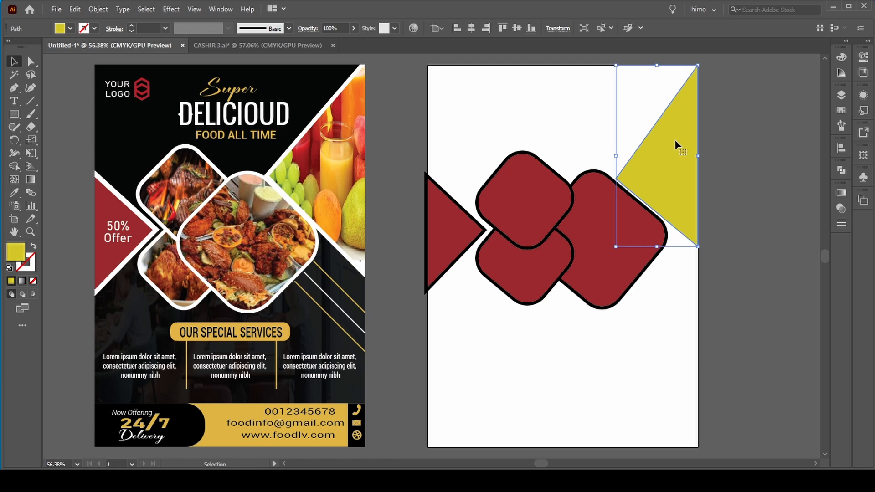
left_click(74, 9)
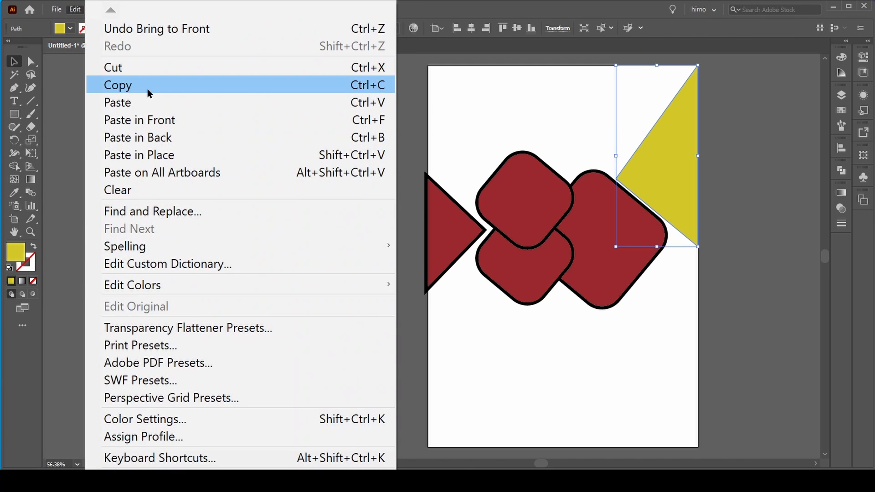
left_click(151, 86)
left_click(74, 9)
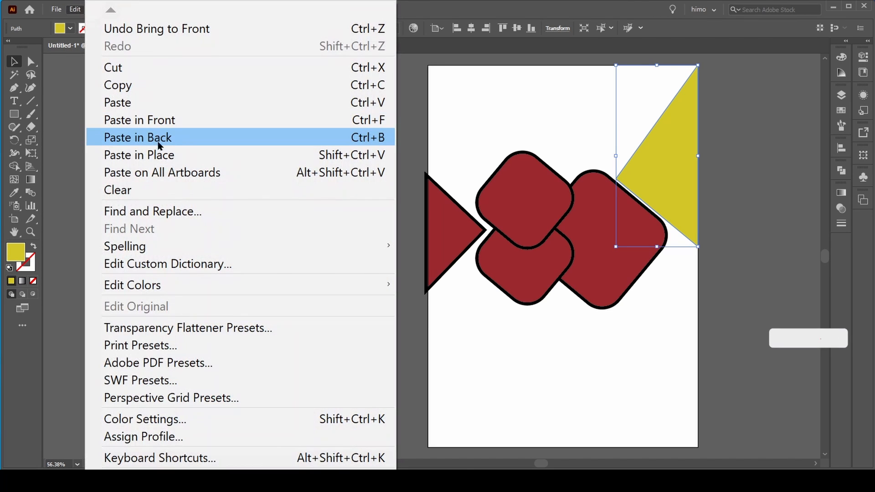
left_click(185, 137)
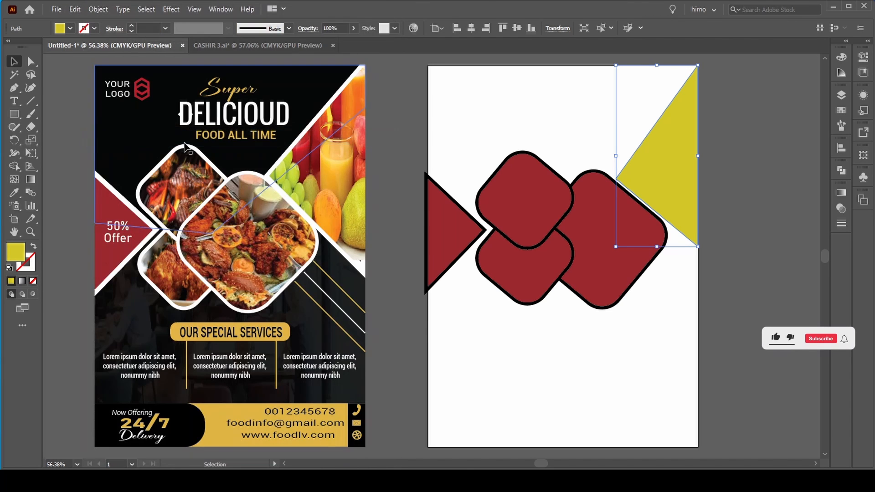
Remove the fill from the pasted yellow triangle copy and give it a black stroke
left_click(69, 29)
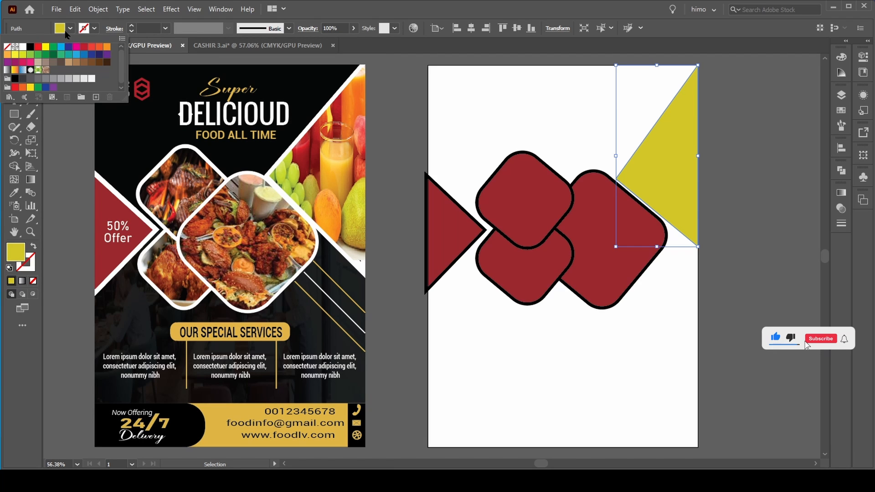
left_click(7, 47)
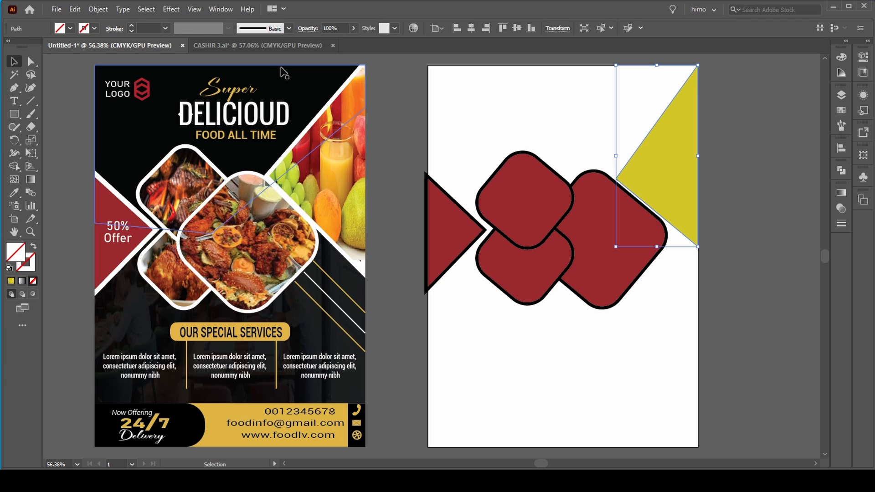
left_click(94, 29)
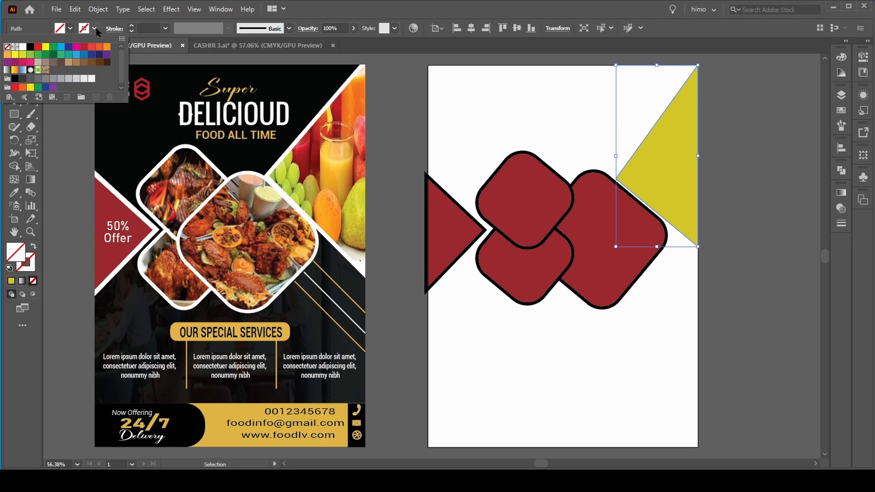
left_click(28, 48)
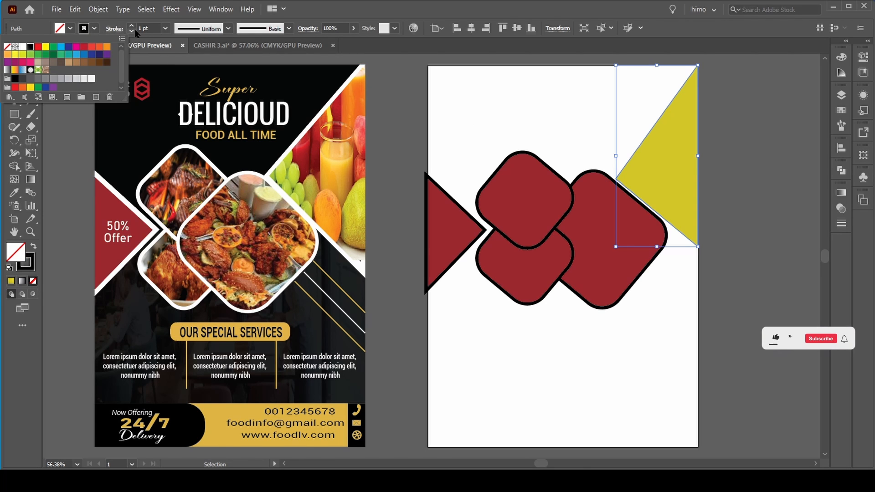
Set the stroke weight of the yellow triangle's black outline to 14 pt and deselect it
left_click(134, 27)
left_click(133, 26)
left_click(134, 26)
left_click(133, 26)
left_click(133, 26)
left_click(133, 27)
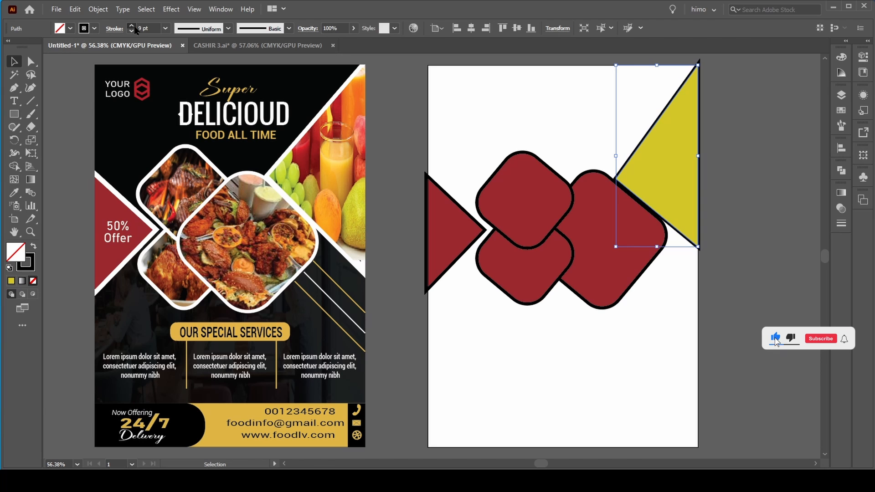
left_click(133, 26)
left_click(134, 26)
left_click(132, 26)
left_click(132, 26)
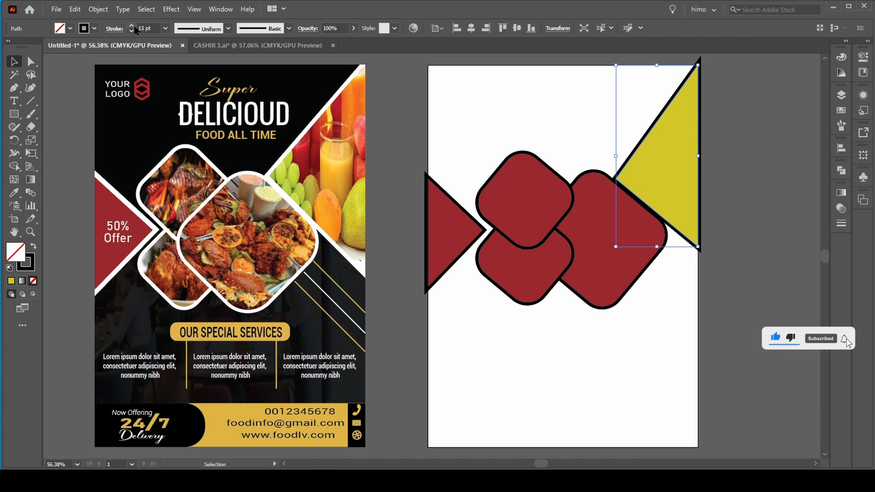
left_click(131, 26)
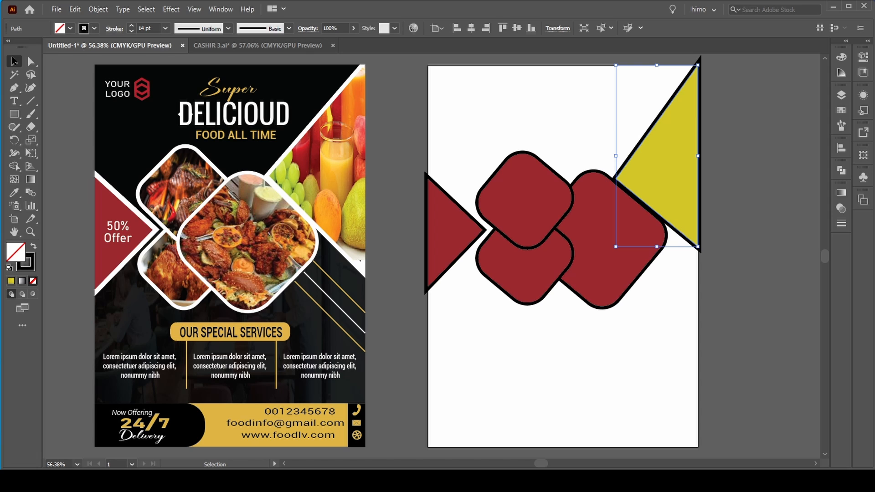
left_click(537, 352)
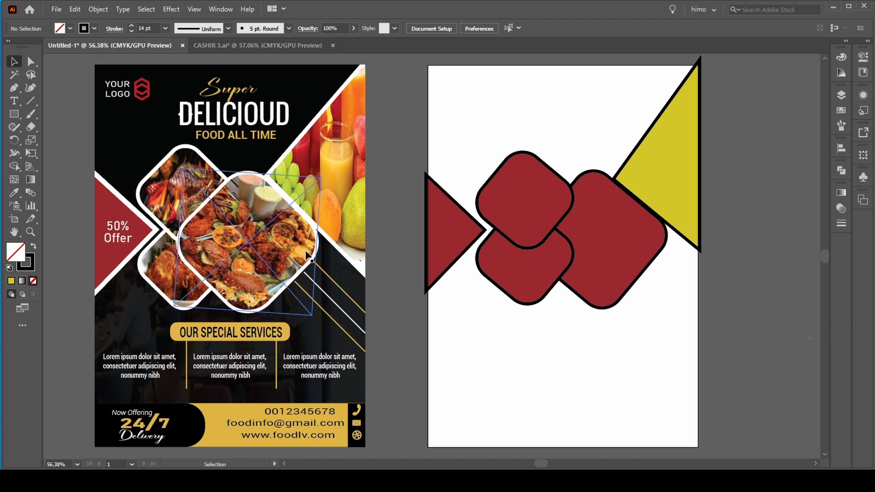
Select all three red diamond fills and move them together off their outlines to the lower edge of the artboard
left_click(614, 266)
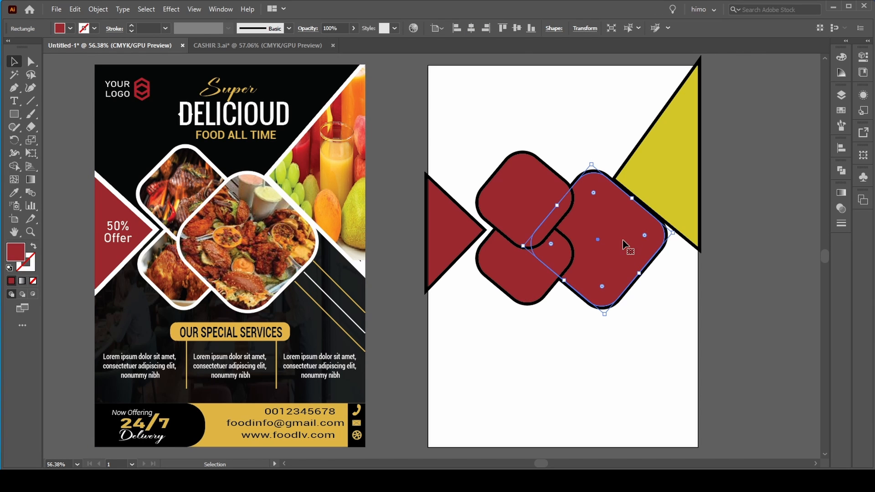
mouse_move(624, 245)
left_mouse_down()
mouse_move(681, 321)
mouse_move(715, 319)
mouse_move(646, 280)
mouse_move(625, 242)
left_mouse_up()
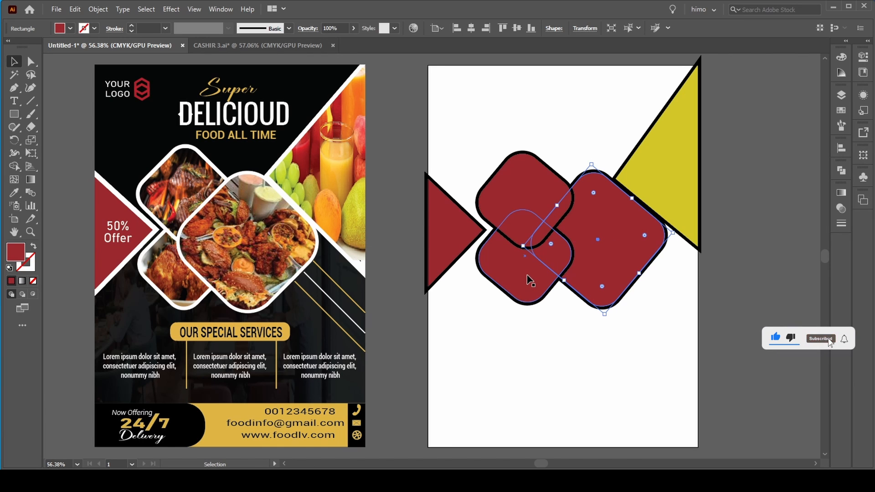
key("a")
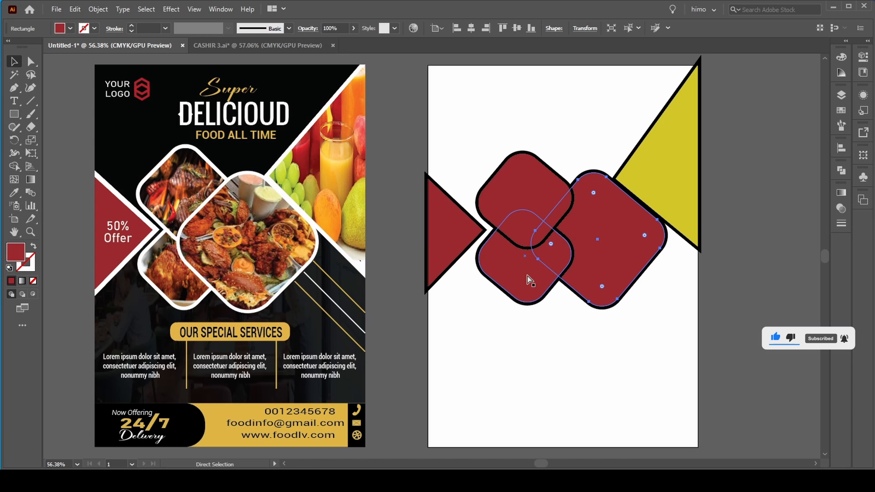
key("v")
left_click(528, 281, "shift")
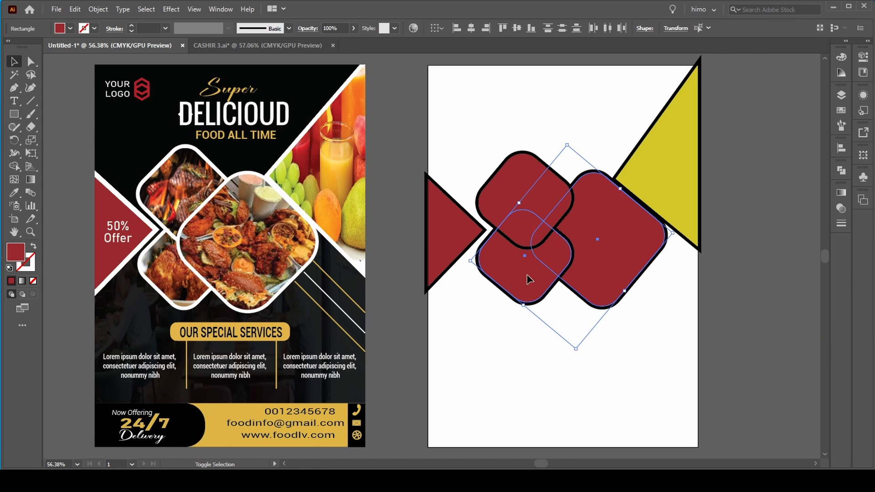
left_click(520, 183, "shift")
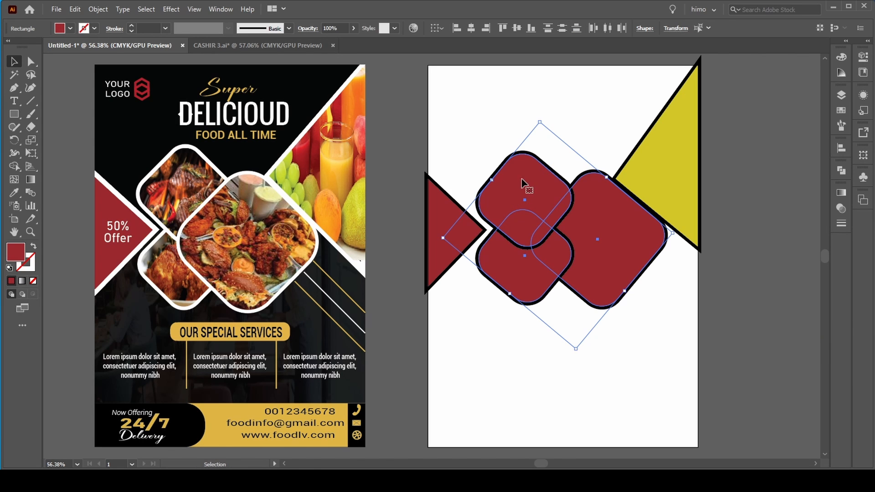
left_click_drag(524, 184, 609, 369)
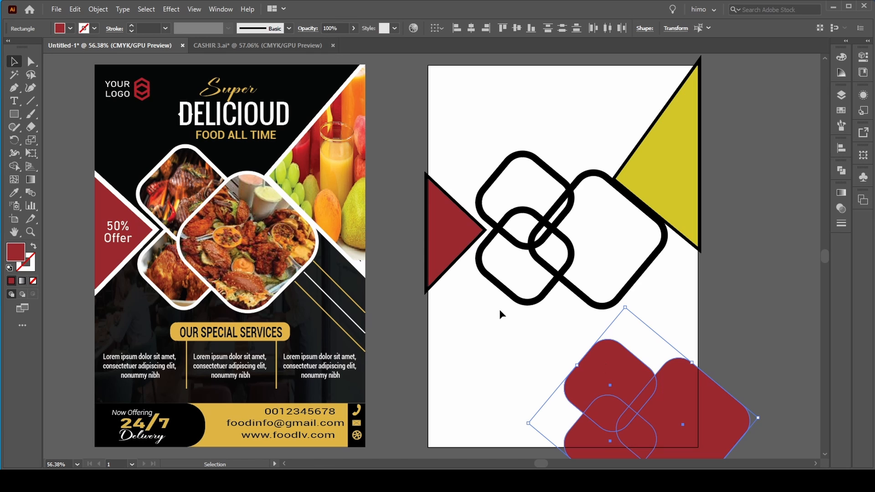
left_click_drag(482, 312, 591, 154)
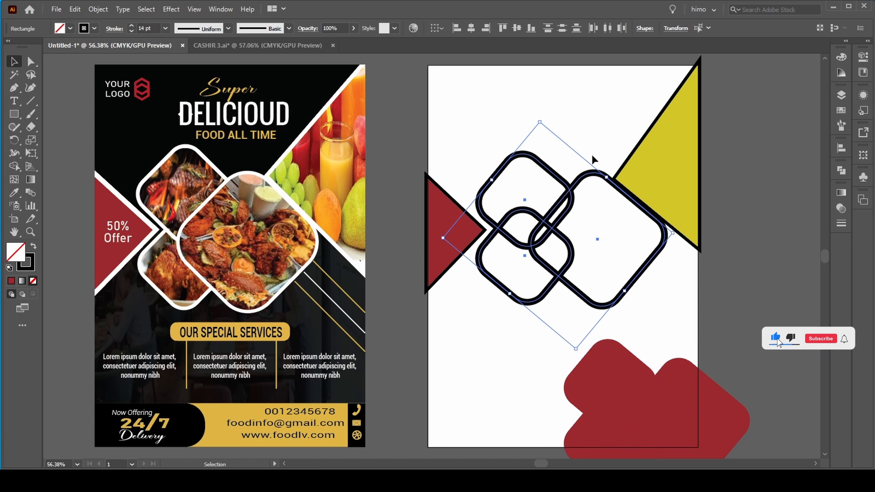
left_click_drag(480, 102, 594, 231)
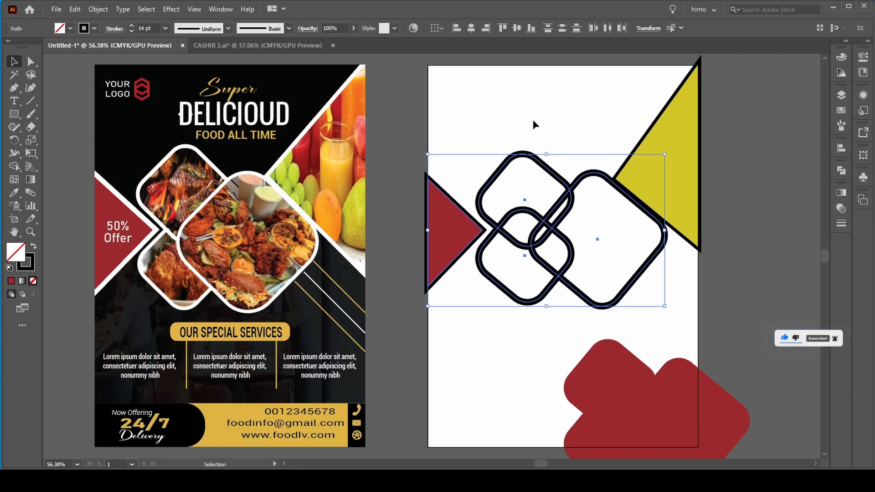
left_click_drag(512, 115, 592, 286)
key("a")
left_click(593, 287)
key("v")
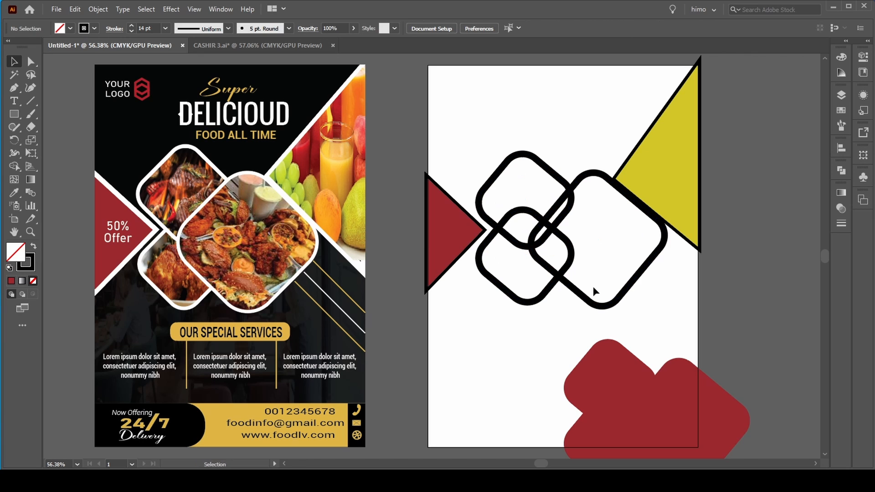
Move the three red diamond fills back onto their black outlines, nudging them upward until they line up, and deselect them
left_click(653, 422)
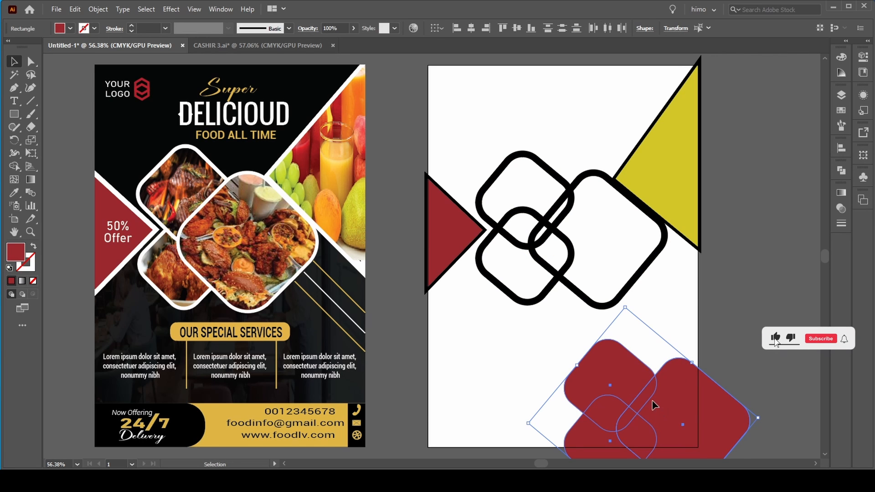
left_click_drag(656, 407, 567, 221)
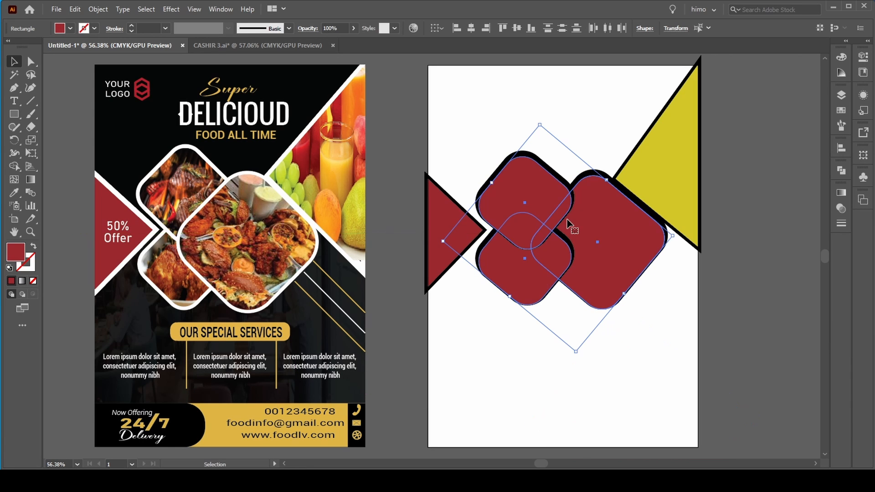
key("Up")
key("Up")
key("Up")
key("Up")
key("Up")
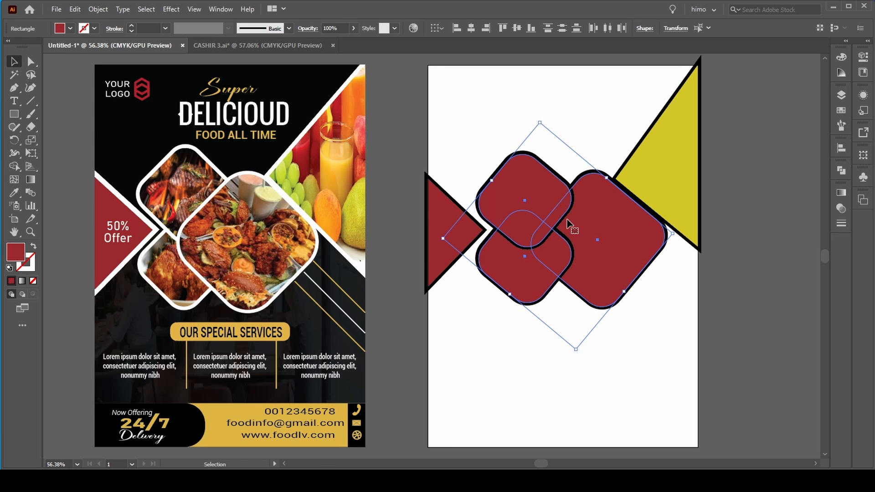
key("Up")
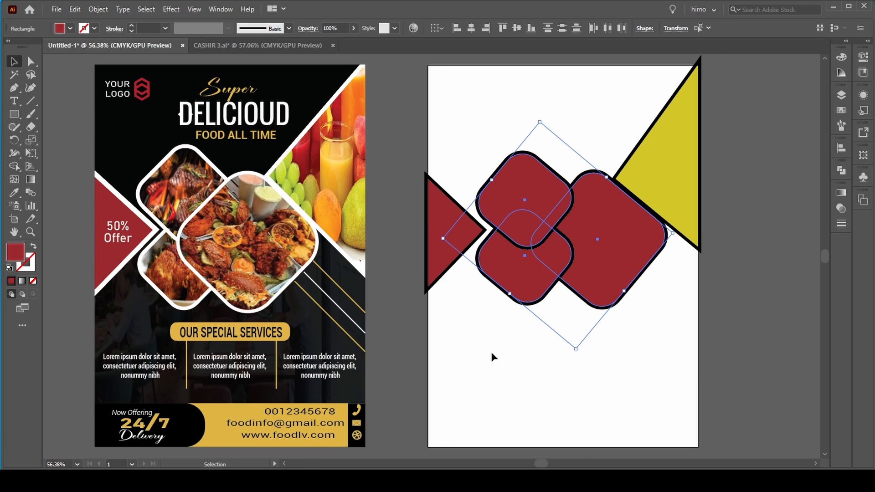
left_click(482, 359)
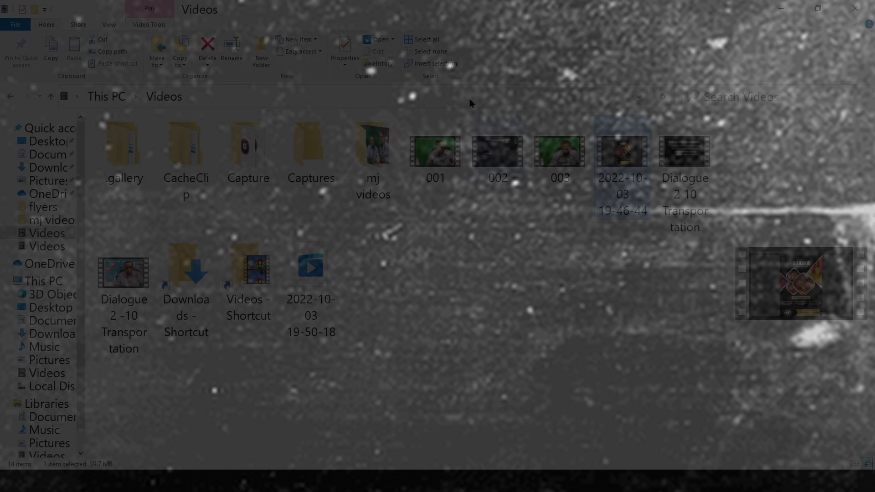
In File Explorer, open the Fast Food folder inside Pictures > Camera Roll > Mj Partice
left_click(50, 181)
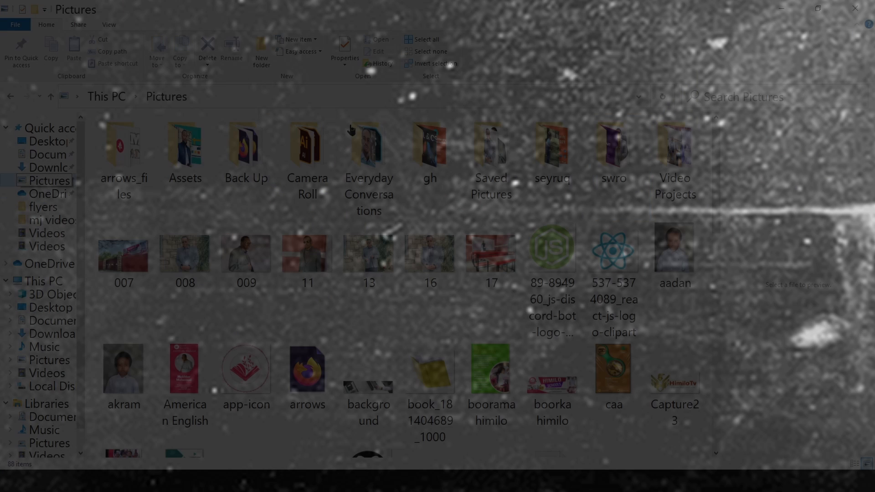
double_click(327, 138)
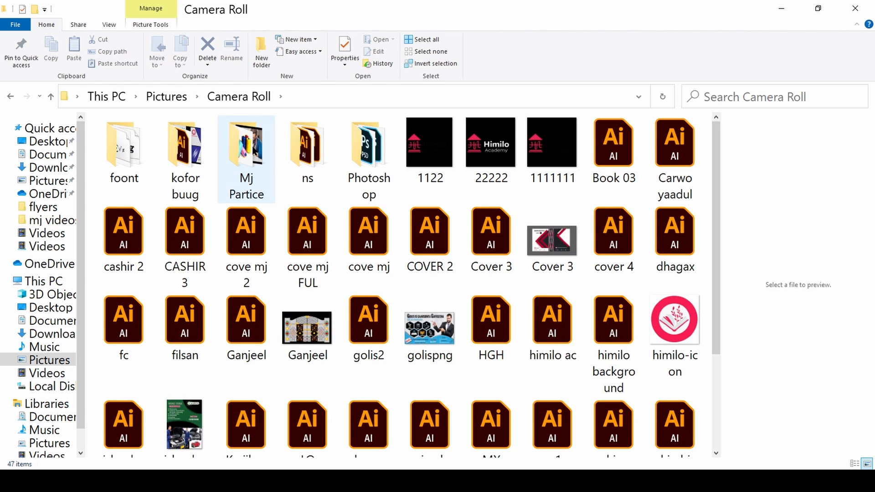
left_click(246, 157)
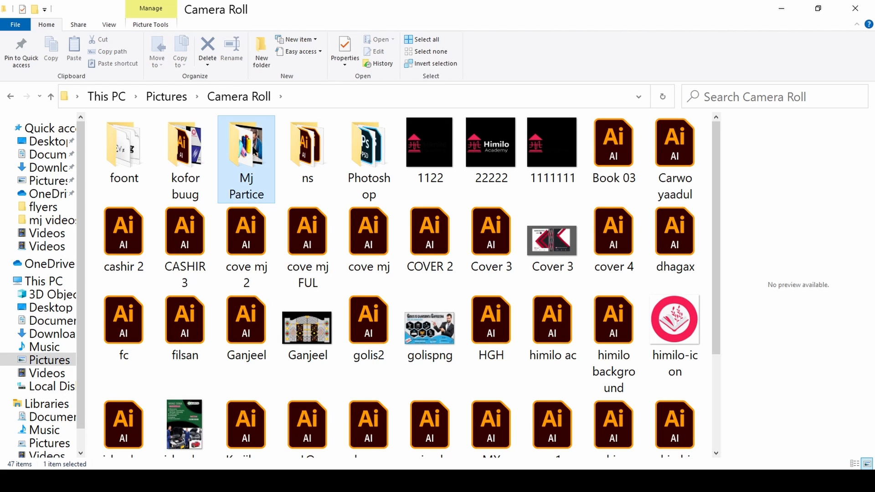
double_click(250, 142)
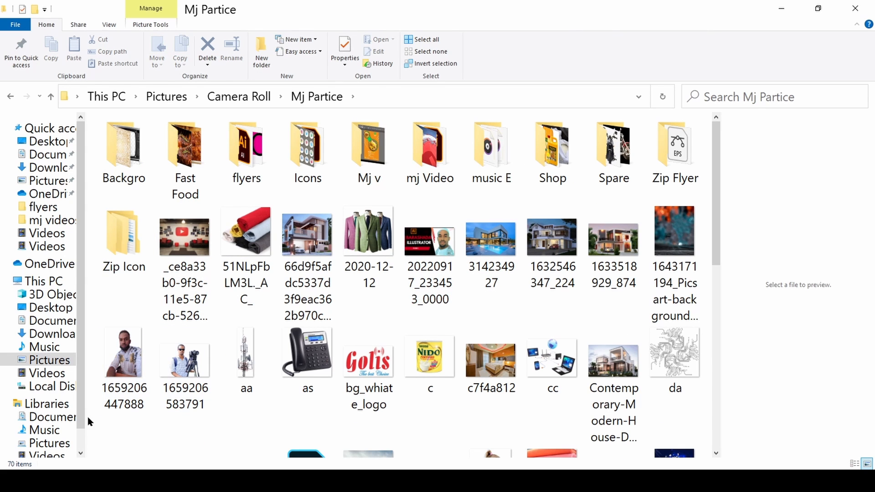
left_click(192, 153)
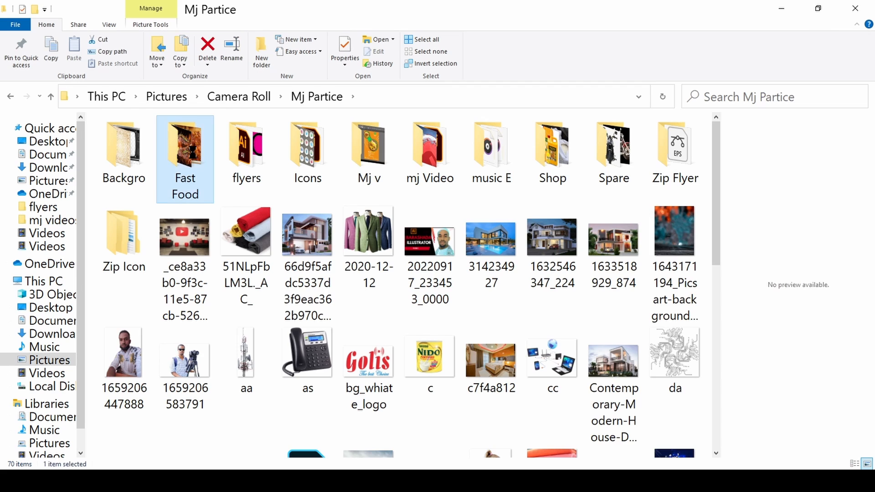
double_click(191, 153)
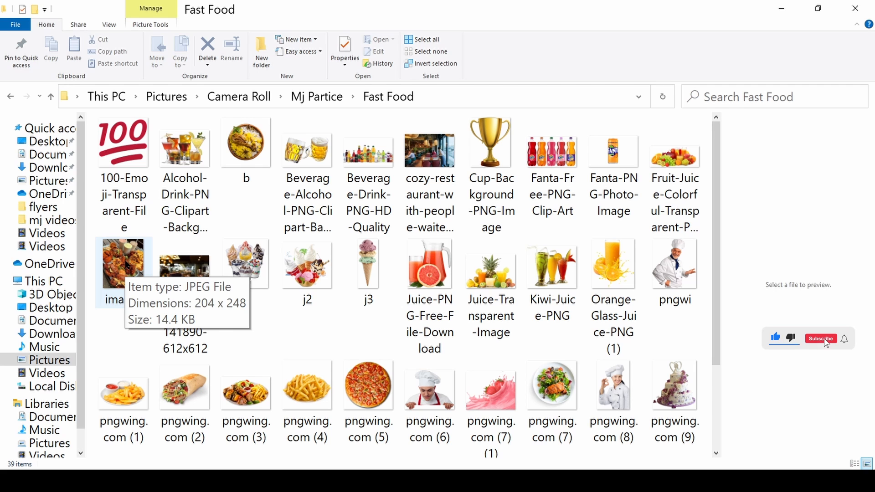
Place the images photo of the food platter in the flyer's lower area and move the largest red diamond behind it
left_click_drag(127, 265, 388, 460)
left_click_drag(390, 468, 525, 388)
left_click_drag(654, 298, 539, 385)
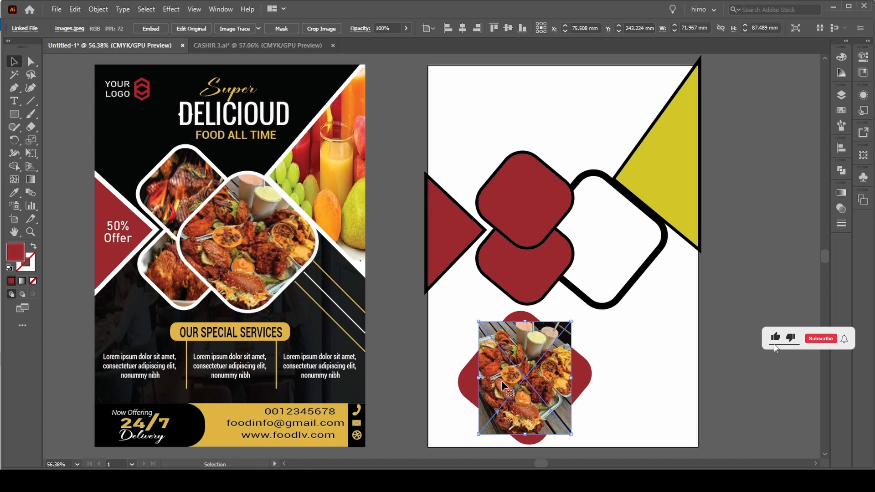
Stretch the platter photo on all four sides until it fully covers the large red diamond
left_click_drag(479, 379, 460, 380)
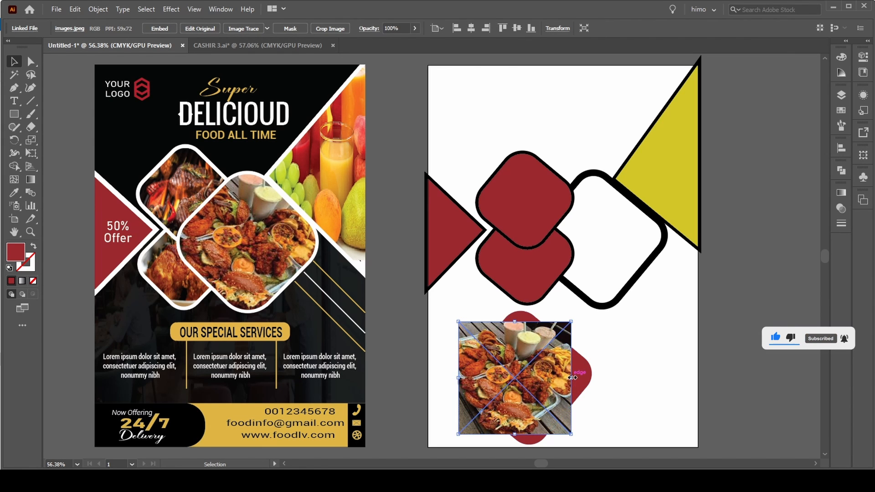
left_click_drag(570, 378, 591, 374)
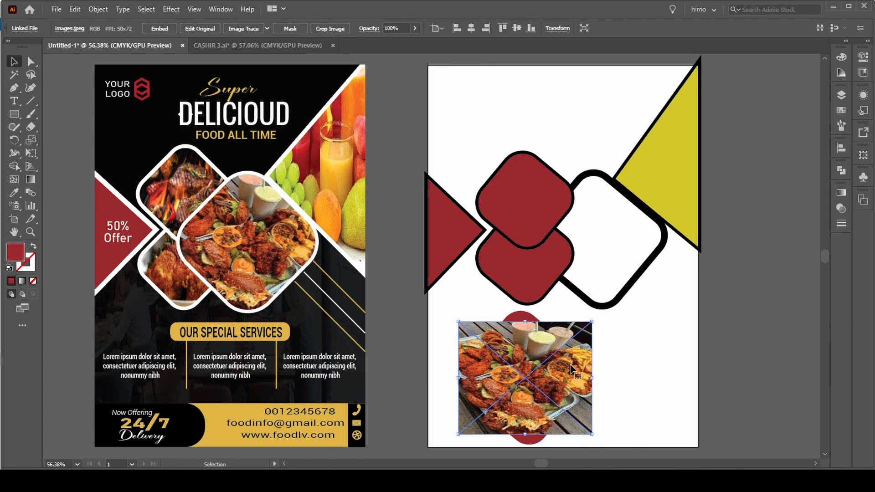
left_click_drag(525, 320, 524, 312)
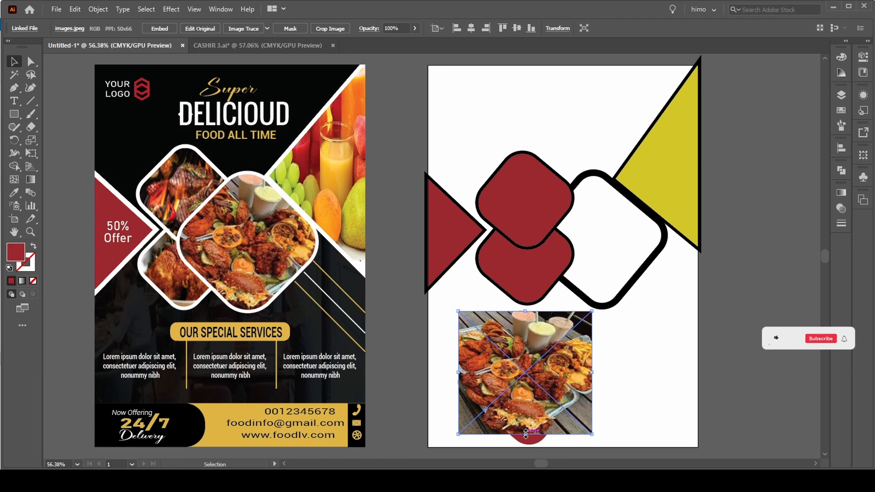
left_click_drag(525, 434, 529, 448)
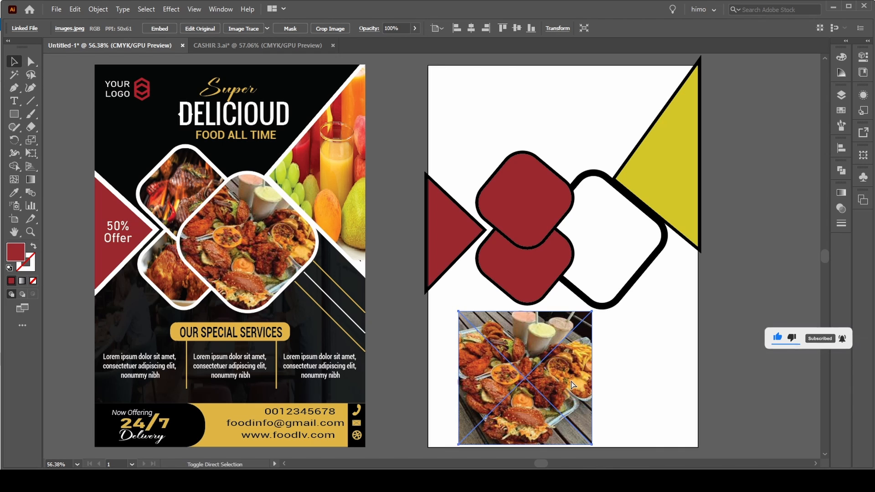
Send the platter photo behind the large red diamond and clip it to the diamond's shape with a clipping mask
key("ctrl+f")
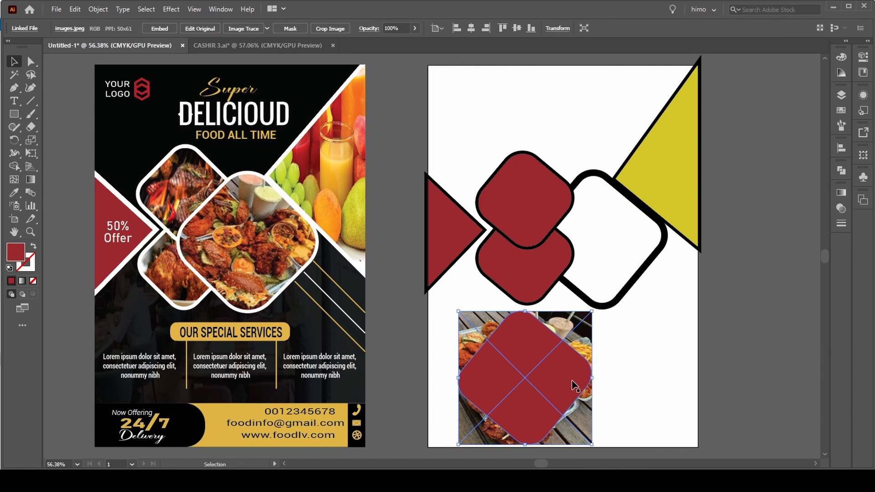
left_click_drag(604, 346, 467, 386)
right_click(510, 362)
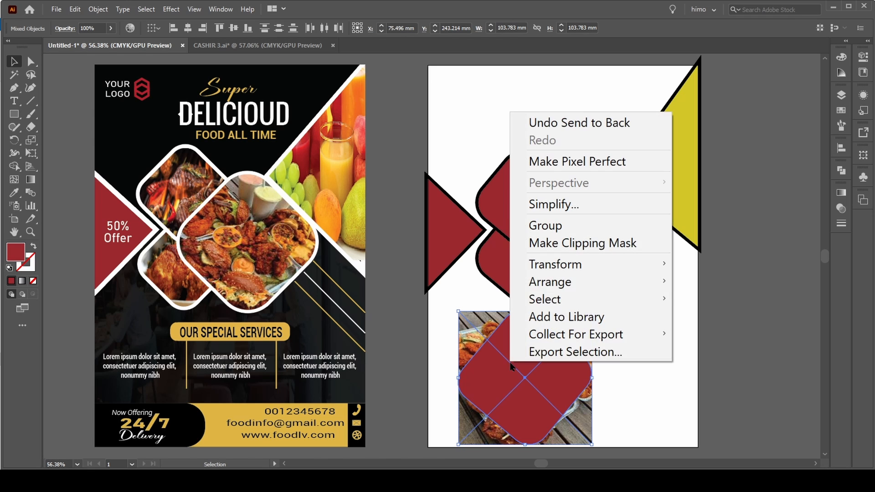
left_click(563, 251)
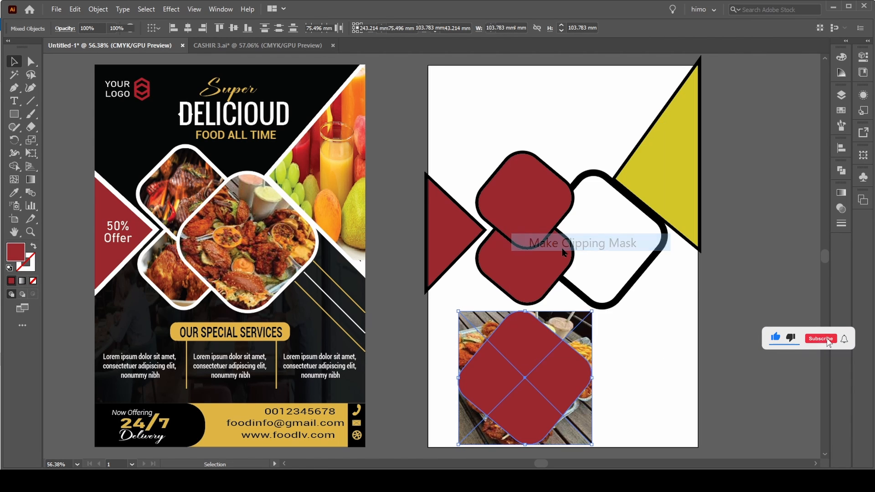
left_click(619, 362)
Move the clipped platter photo into the large diamond outline, align it with the border, and deselect it
left_click_drag(522, 386, 597, 247)
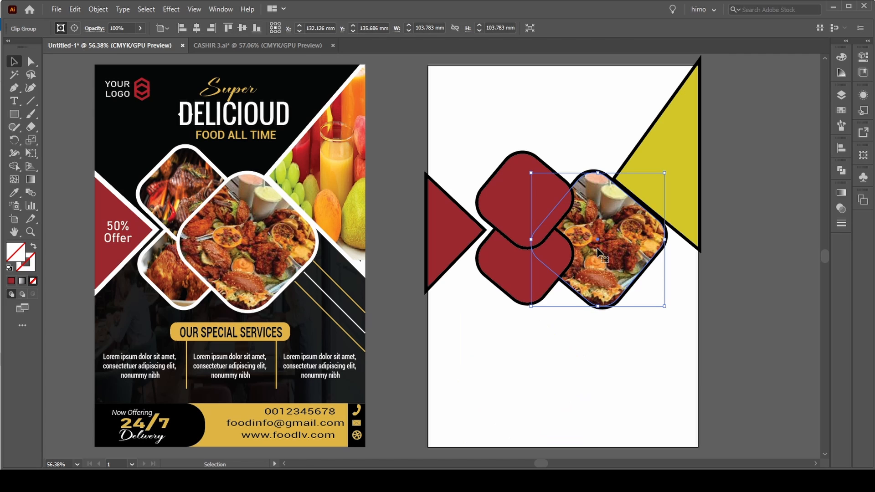
left_click(551, 388)
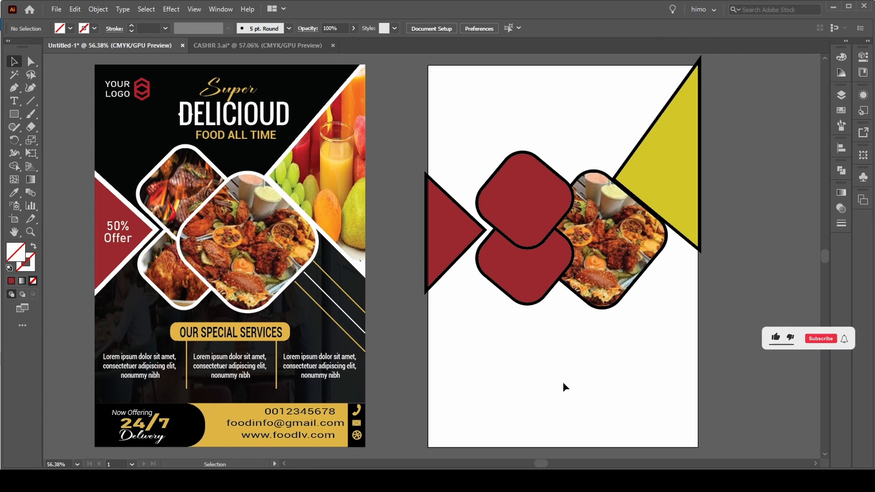
left_click(628, 265)
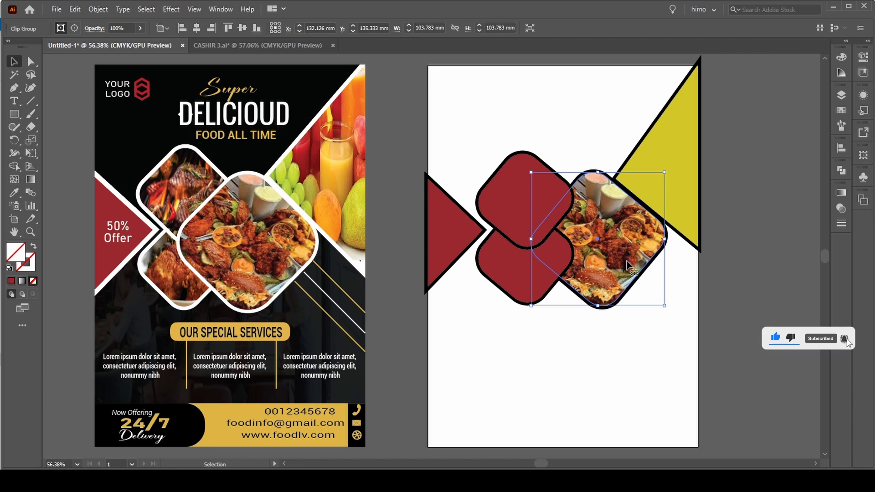
left_click(517, 415)
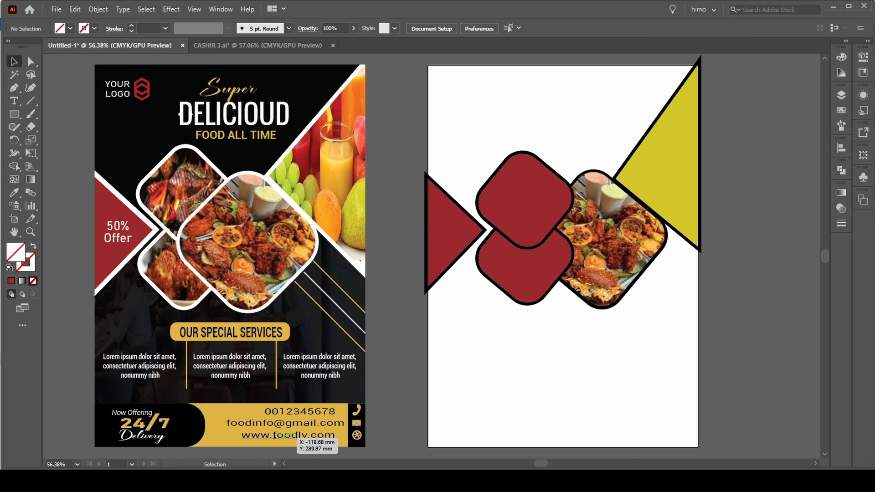
Place the grilled steak picture pngwing.com (61) from the Fast Food folder onto the flyer
mouse_move(282, 478)
left_click(282, 428)
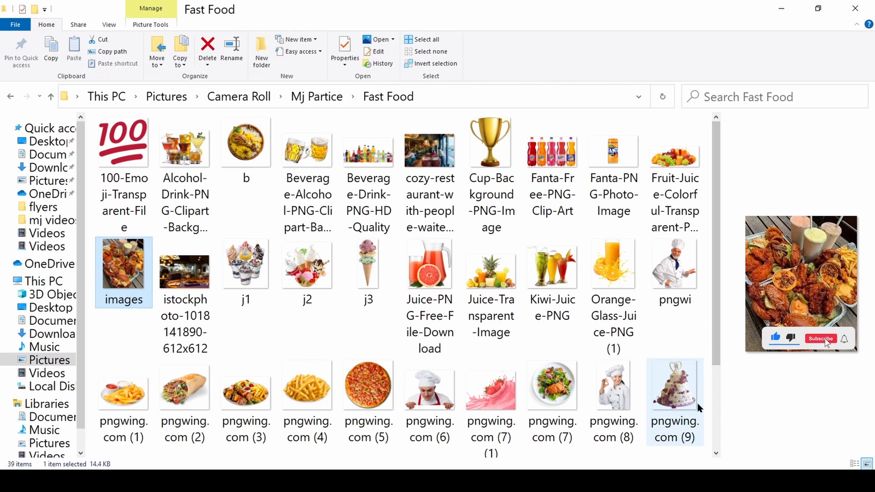
left_click(716, 453)
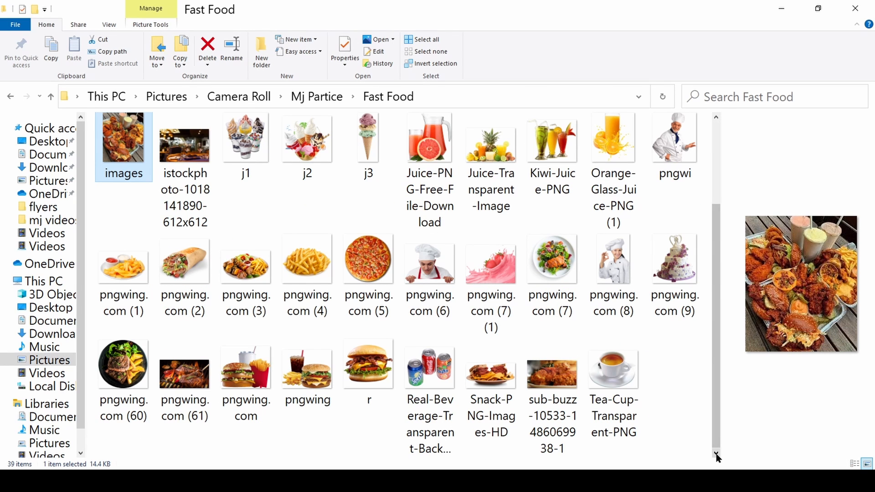
left_click_drag(185, 374, 503, 401)
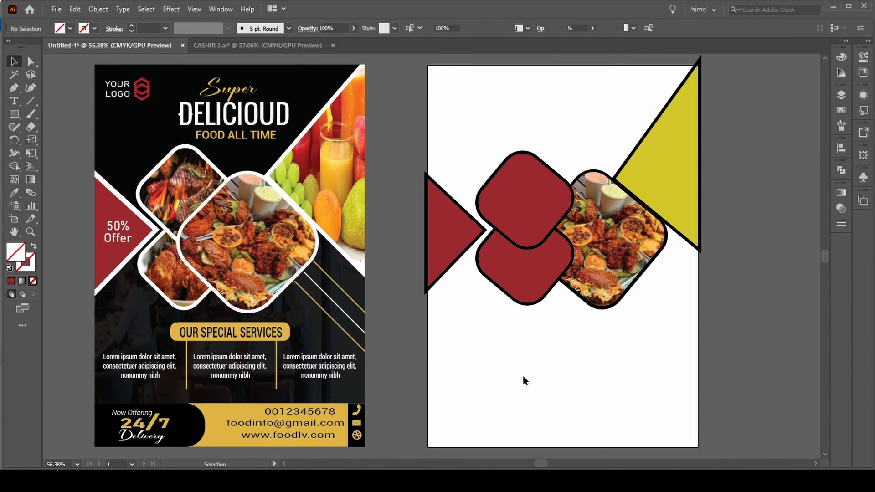
left_click_drag(521, 372, 514, 196)
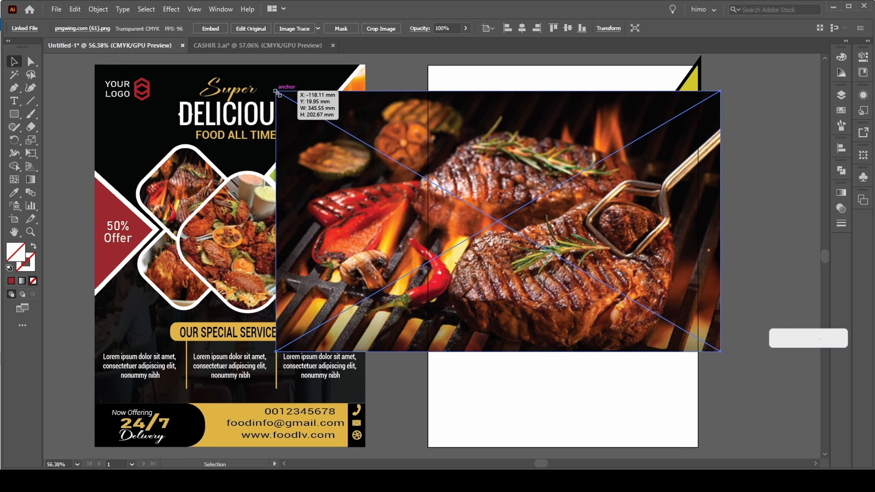
Scale the grilled steak photo down to the width of a small diamond and position it in the empty area below the frames
left_click_drag(276, 91, 490, 246)
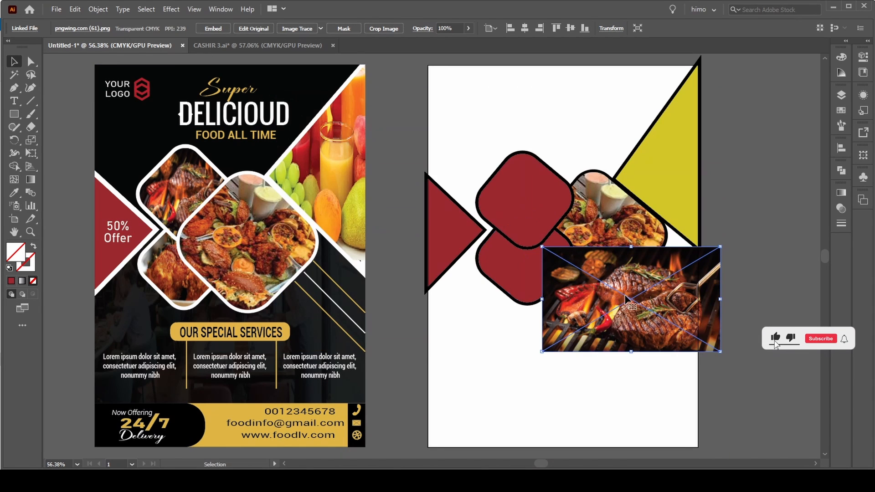
left_click_drag(625, 299, 520, 371)
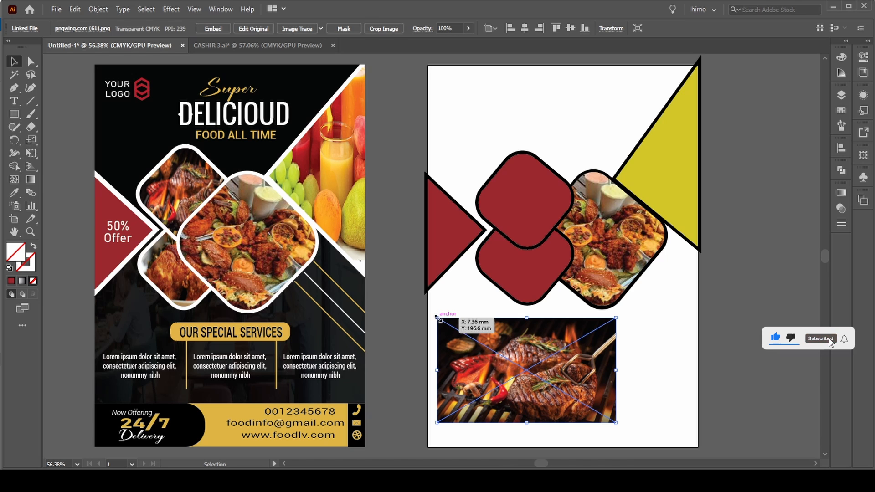
left_click_drag(436, 316, 524, 369)
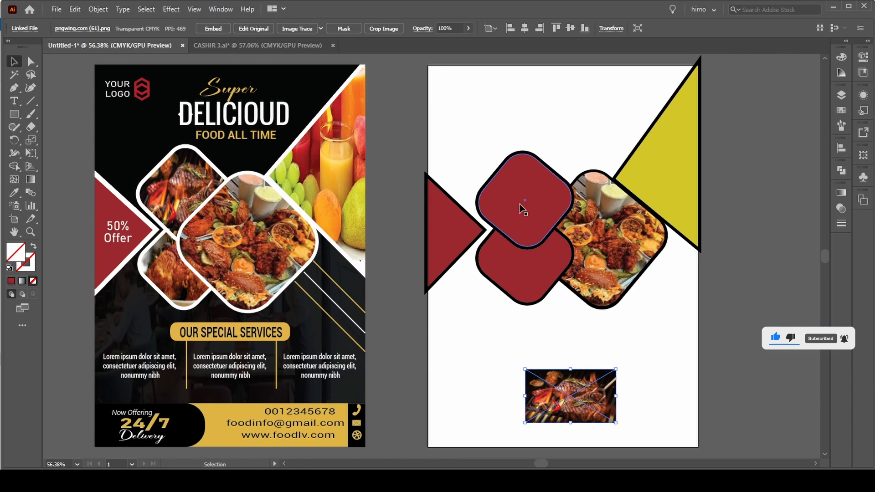
Move the upper small red diamond beneath the grilled steak photo and stretch the photo's edges until it fully covers the diamond
left_click_drag(520, 208, 576, 394)
left_click(474, 361)
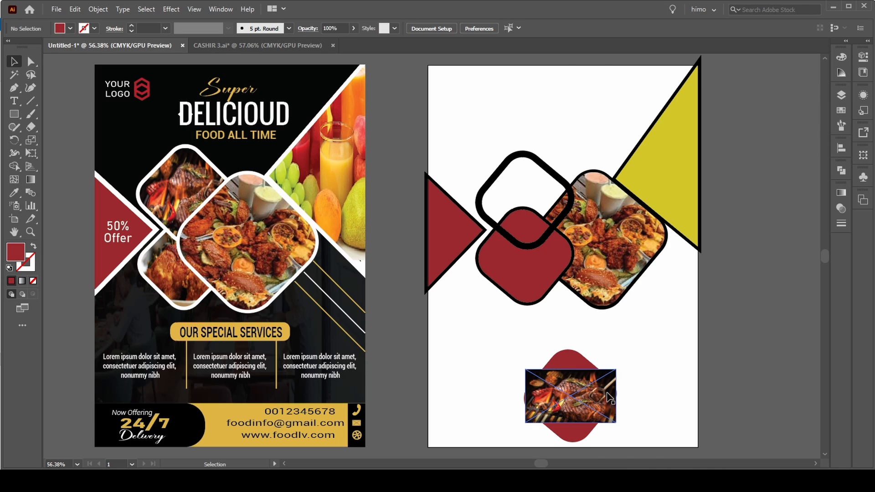
left_click(572, 378)
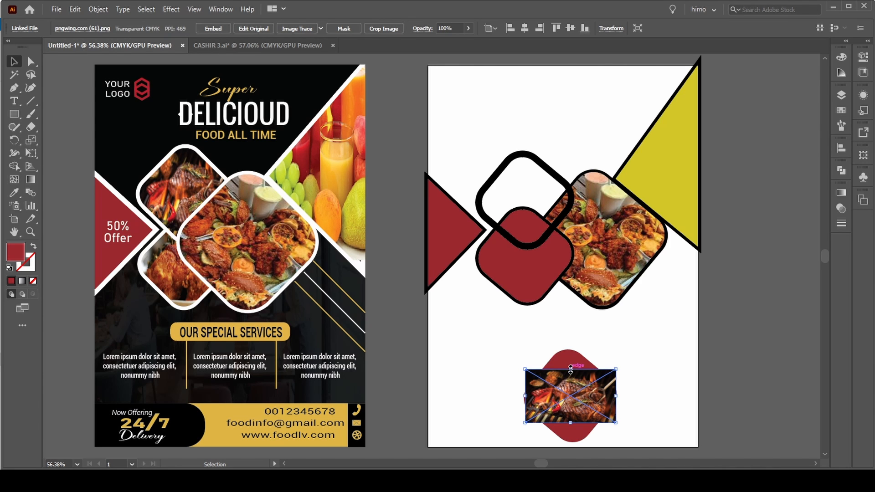
left_click_drag(570, 369, 570, 349)
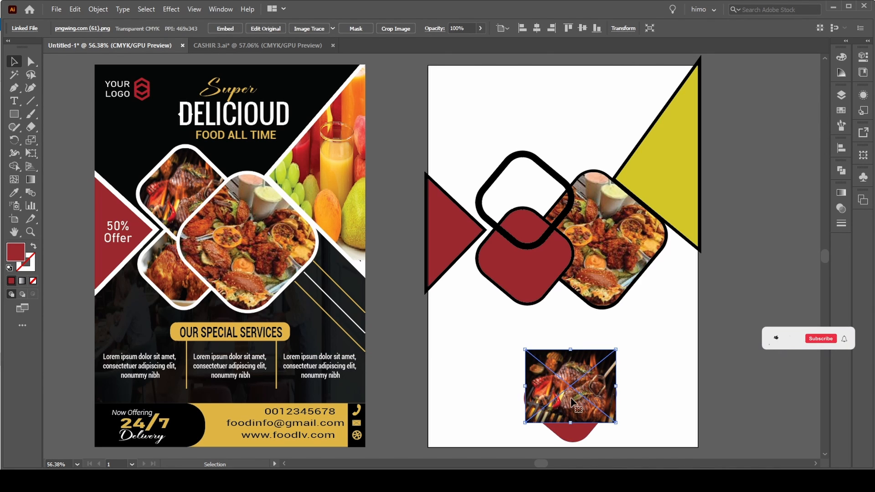
mouse_move(570, 424)
left_mouse_down()
mouse_move(572, 453)
mouse_move(572, 442)
left_mouse_up()
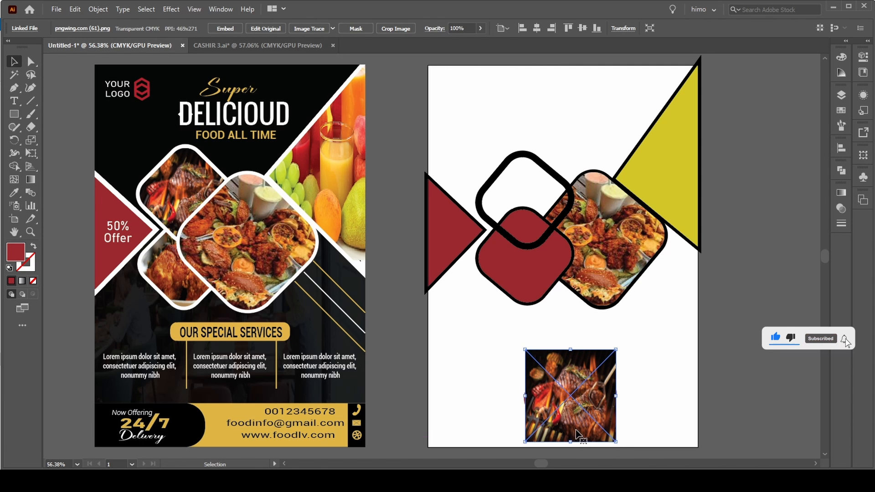
left_click(661, 400)
left_click(553, 405)
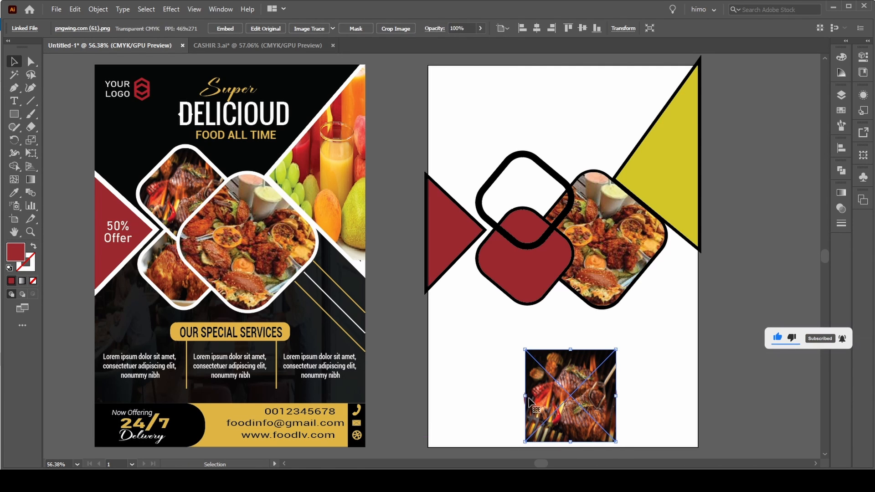
left_click(656, 354)
left_click(610, 389)
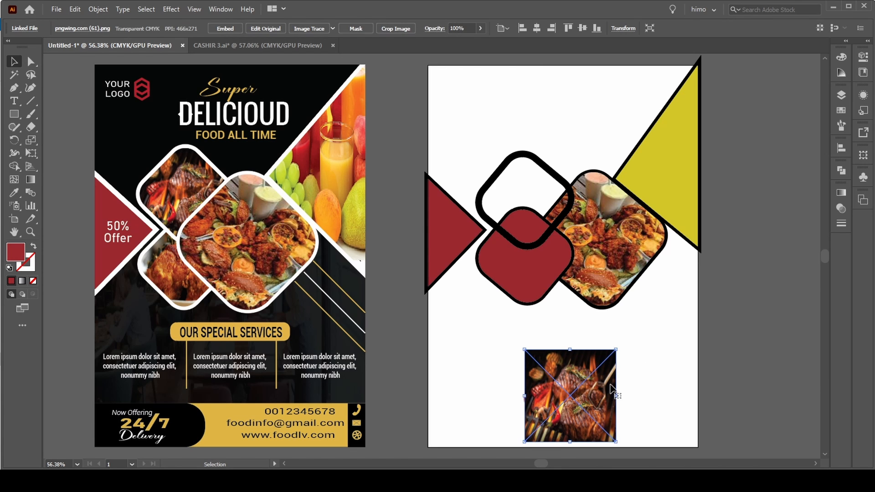
left_click_drag(617, 397, 616, 396)
left_click(623, 387)
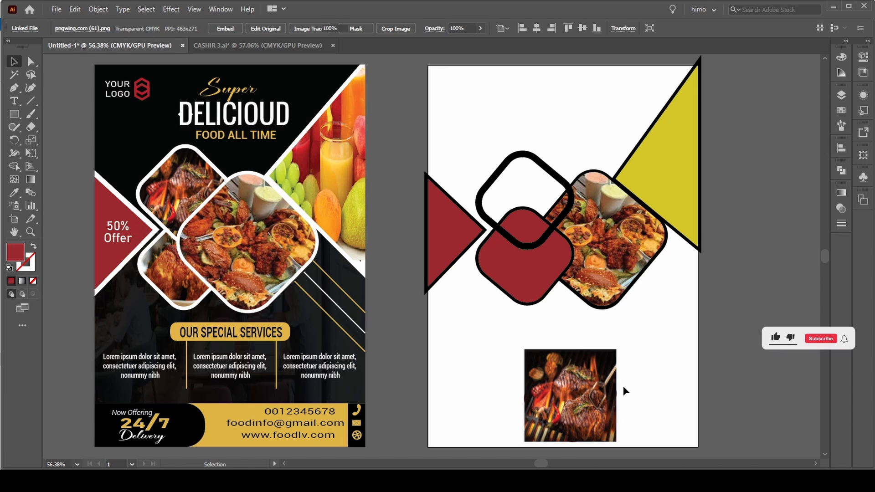
Clip the steak photo, sent to the back, to the red diamond with a clipping mask and fit it into the upper small outline
left_click(576, 374)
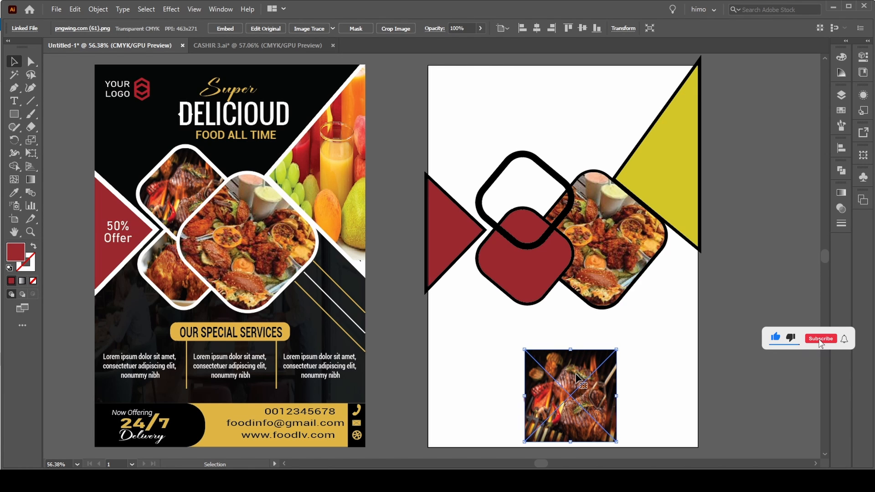
key("ctrl+shift+[")
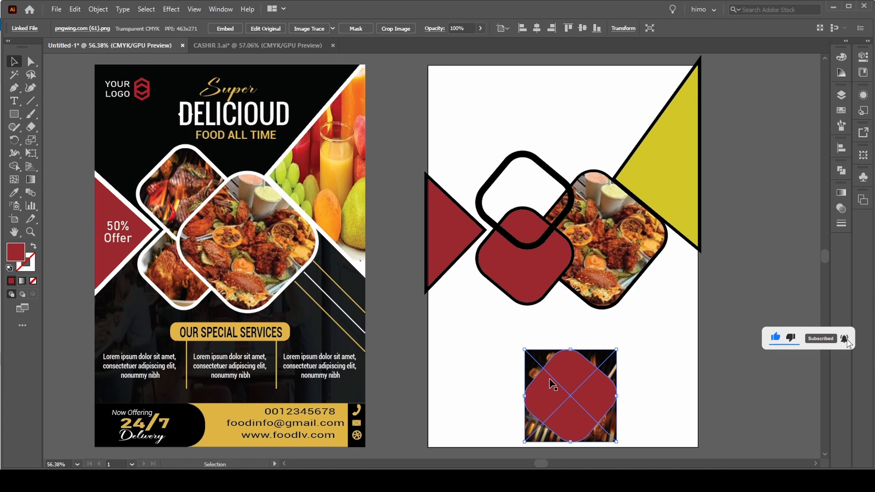
left_click(496, 370)
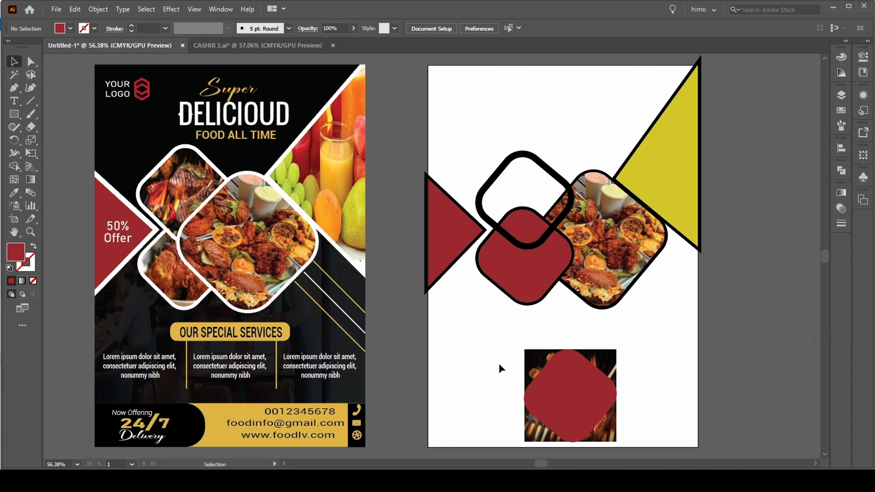
left_click_drag(500, 368, 591, 421)
right_click(592, 420)
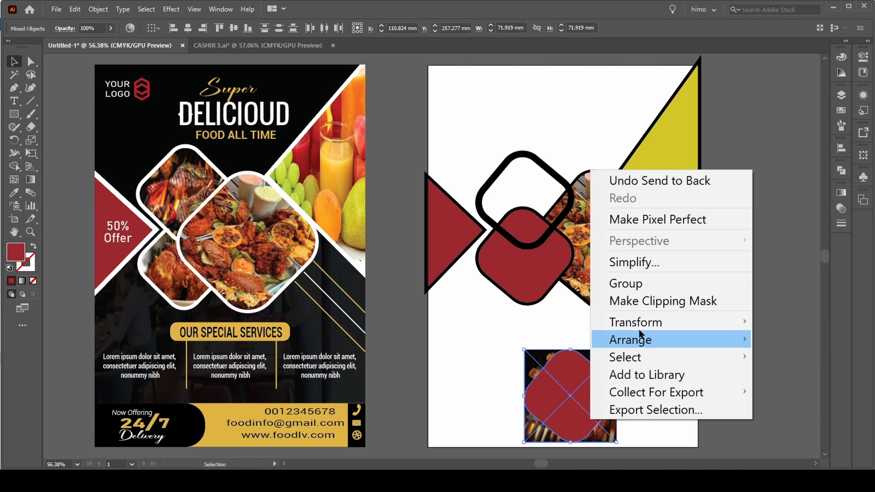
left_click(619, 301)
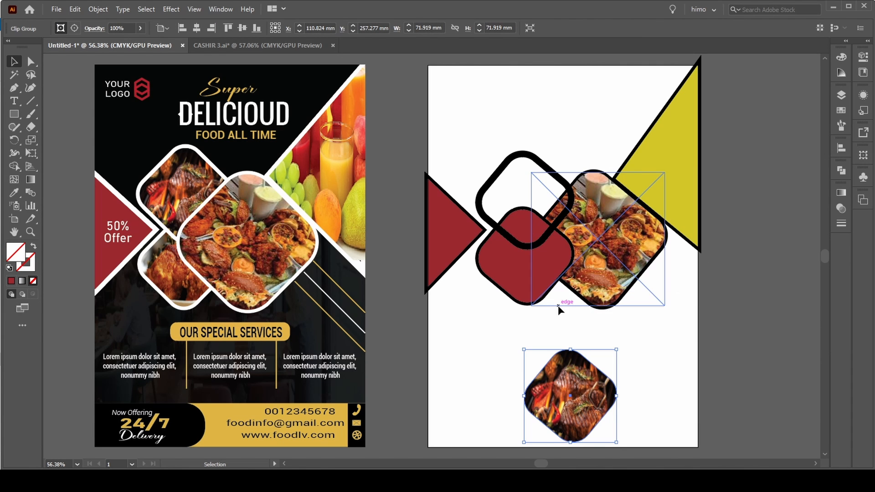
left_click_drag(582, 403, 536, 206)
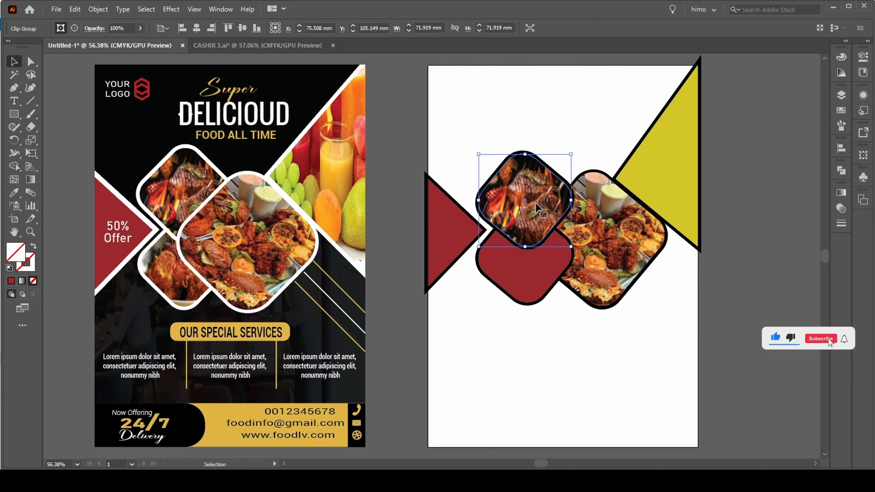
left_click(502, 315)
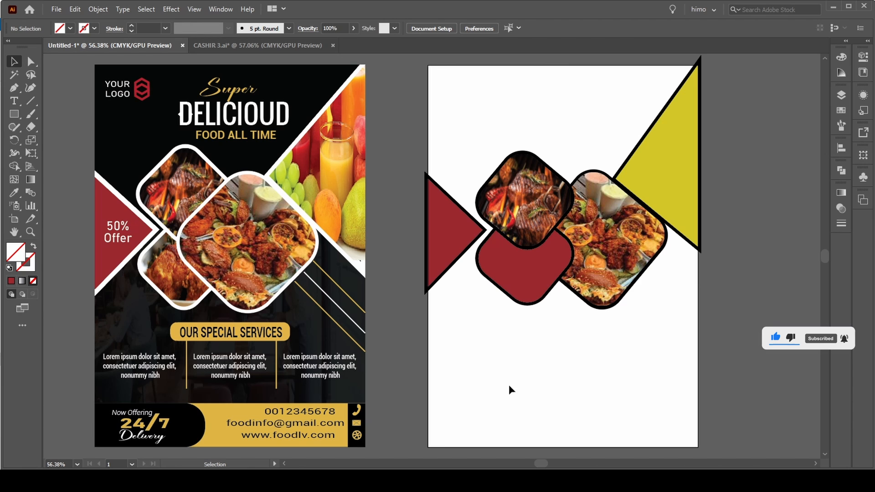
left_click(321, 480)
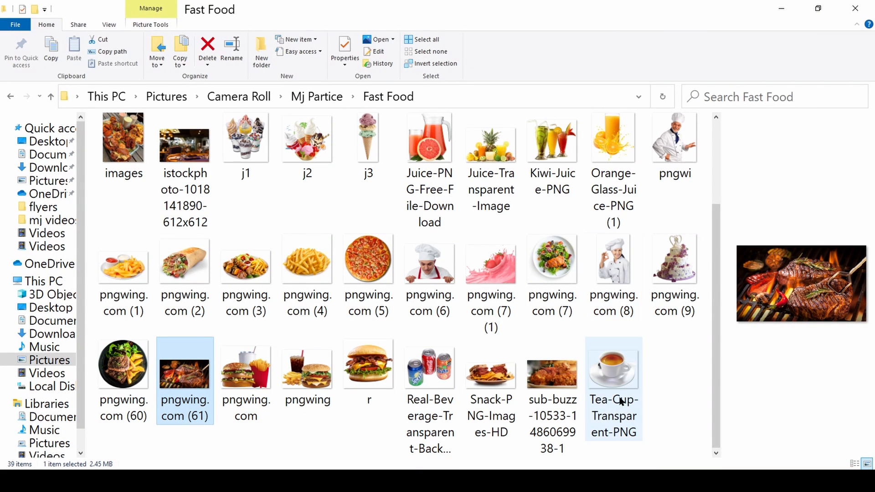
left_click(587, 480)
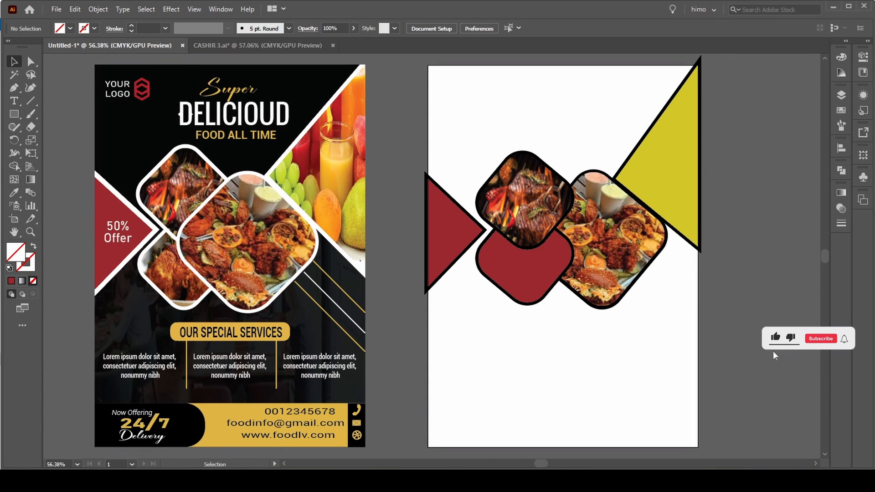
left_click(588, 480)
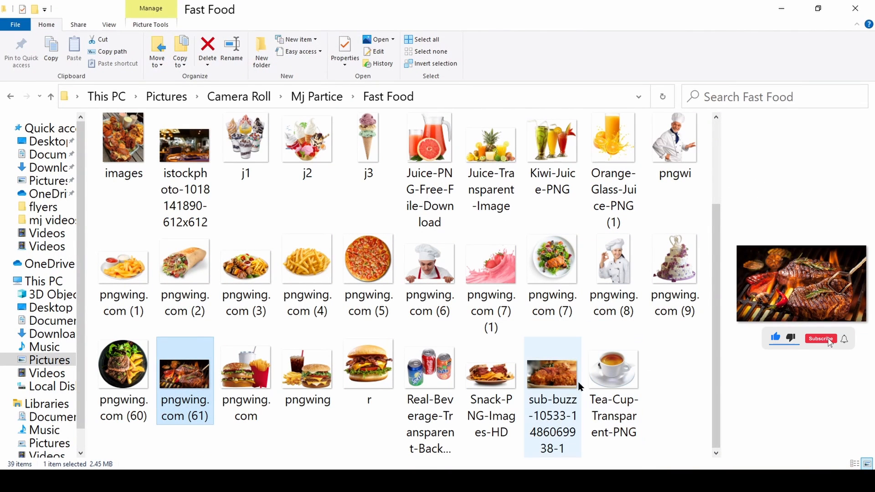
left_click_drag(561, 378, 502, 360)
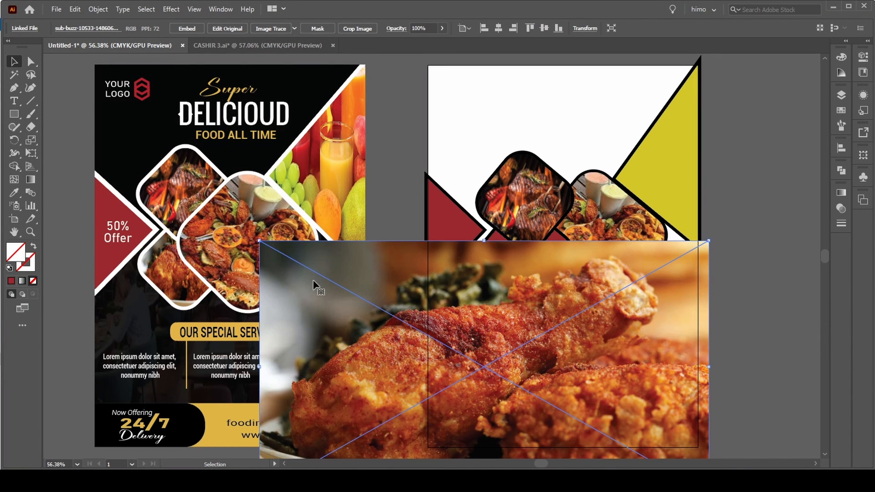
Scale the fried chicken photo down to slightly wider than a small diamond and position it in the empty area below the frames
left_click_drag(439, 327, 418, 255)
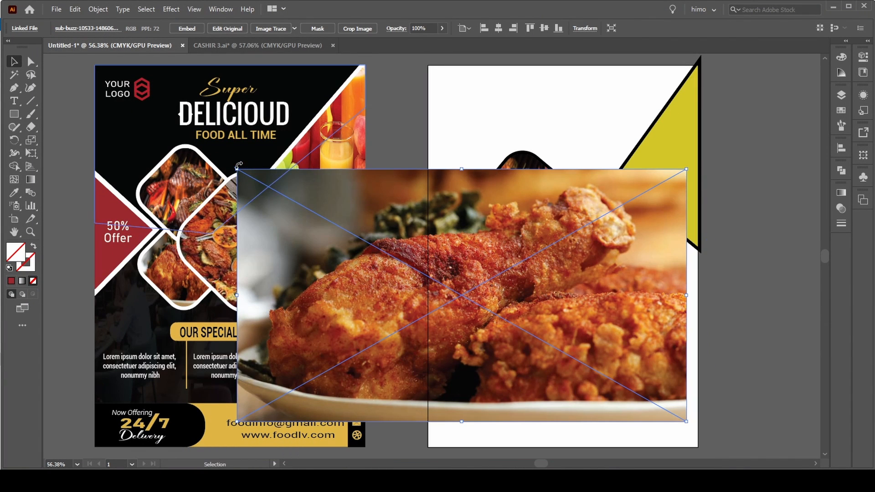
left_click_drag(236, 170, 525, 350)
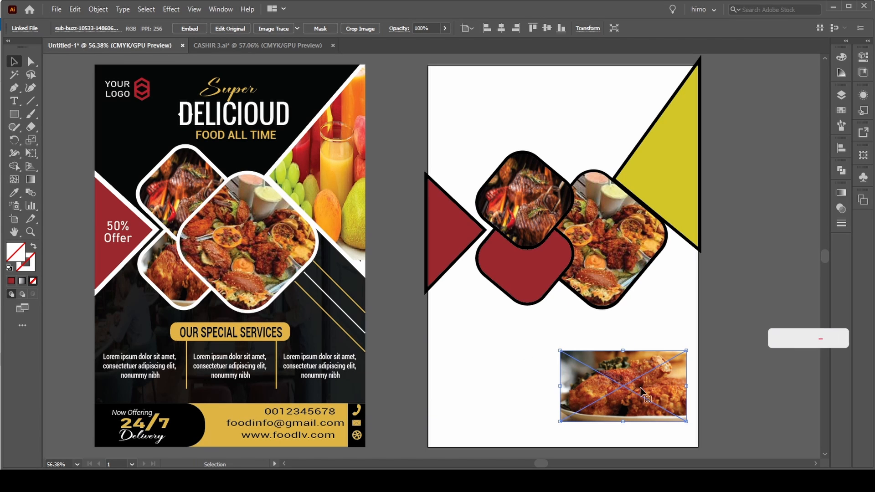
left_click_drag(608, 375, 537, 359)
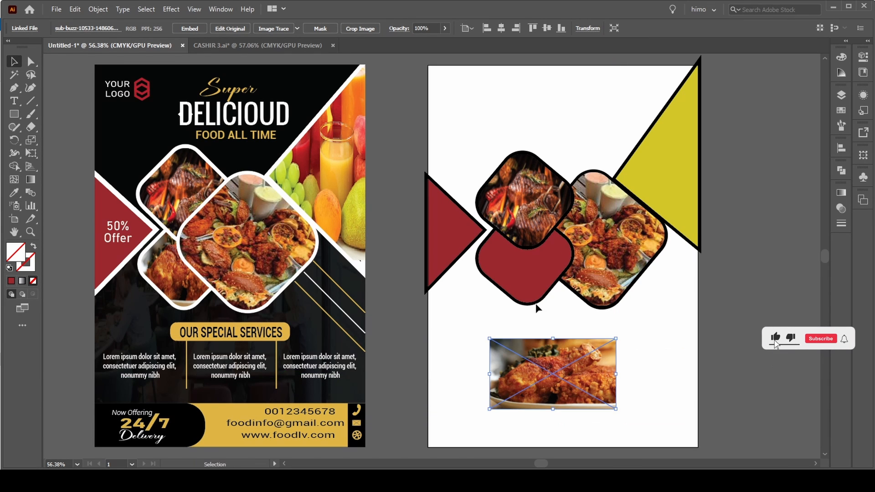
Move the lower small red diamond beneath the fried chicken photo and resize the photo's four sides to match the diamond's extents
left_click_drag(528, 273, 556, 389)
left_click(462, 352)
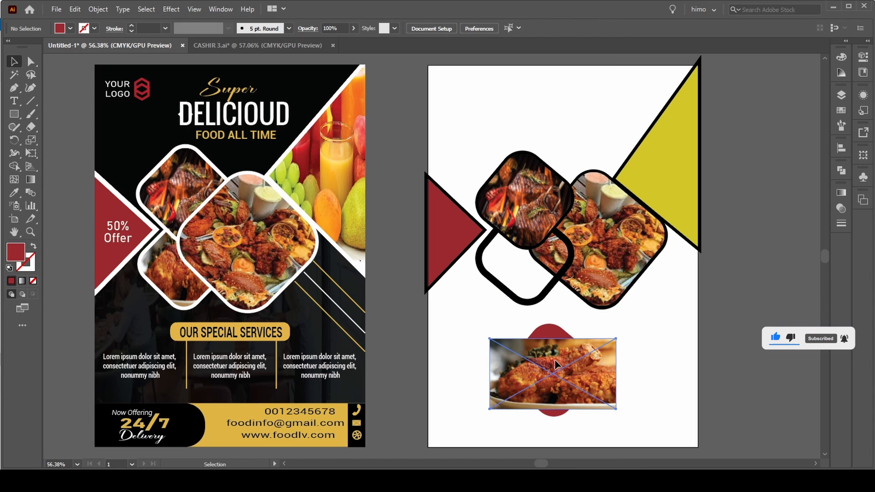
left_click(554, 359)
left_click_drag(553, 339, 549, 323)
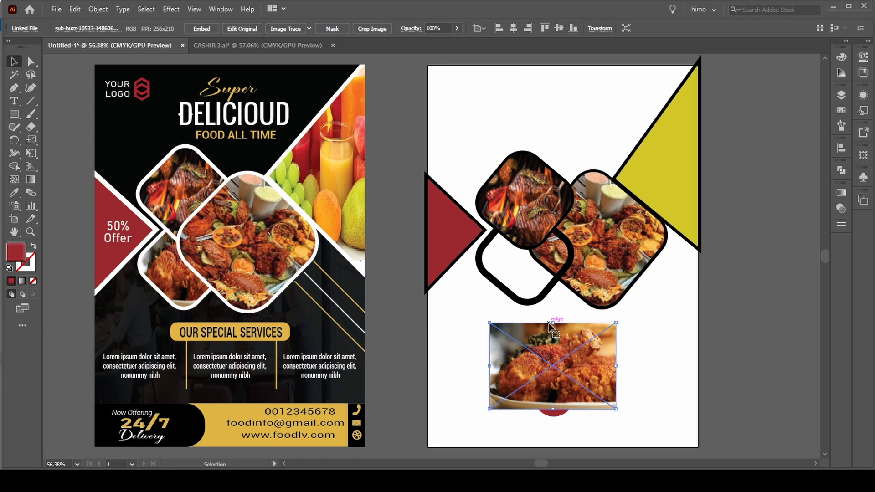
left_click_drag(554, 408, 554, 416)
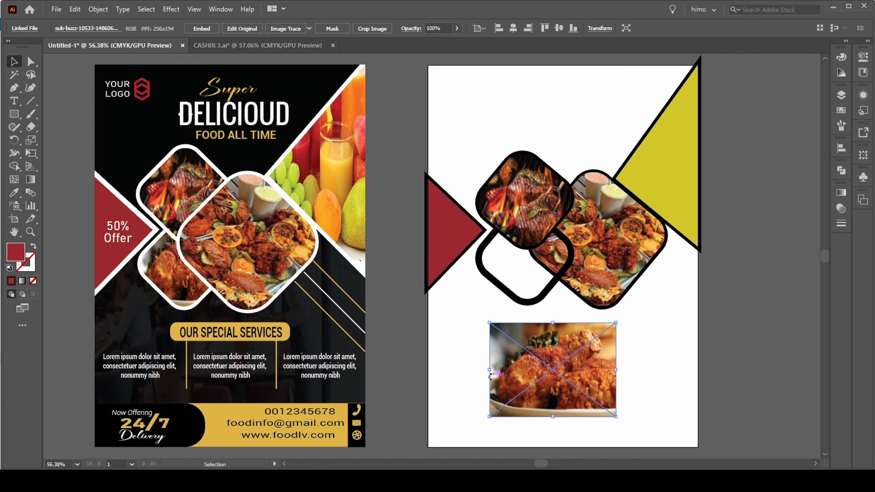
left_click_drag(489, 369, 503, 370)
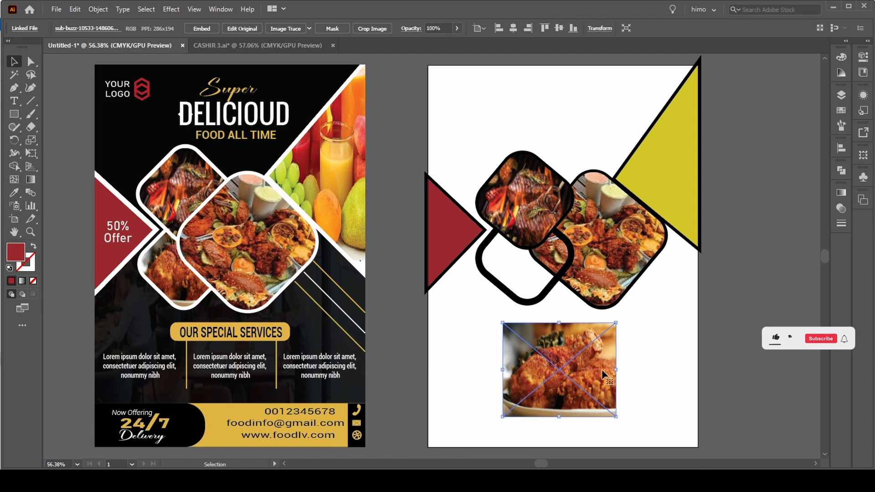
left_click_drag(615, 370, 600, 374)
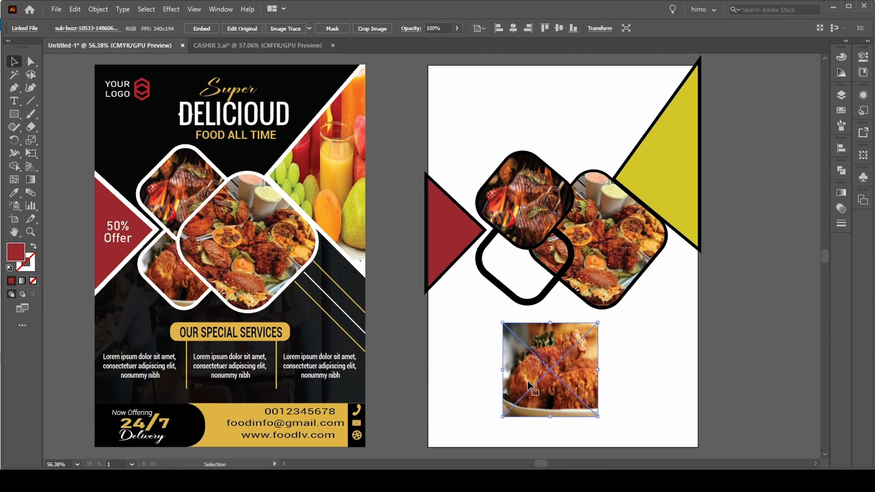
Send the fried chicken photo behind the red diamond and select both for a clipping mask
key("ctrl+shift+bracketleft")
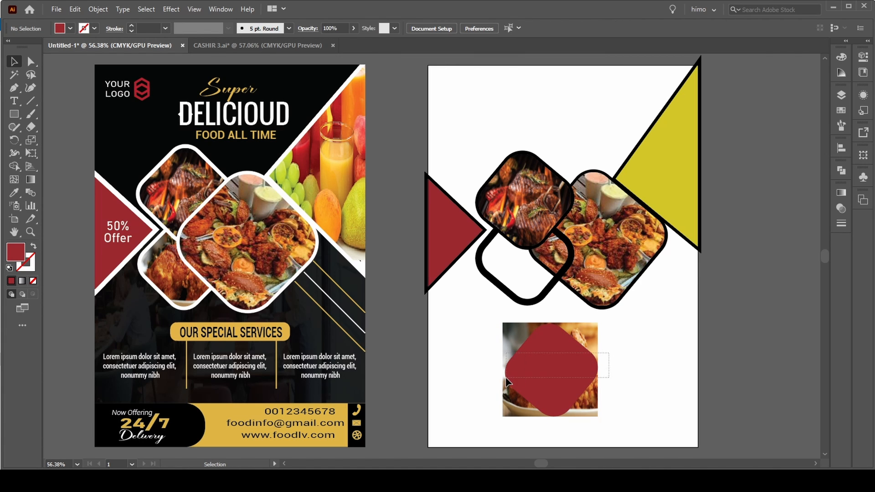
left_click(592, 363, "shift")
right_click(537, 361)
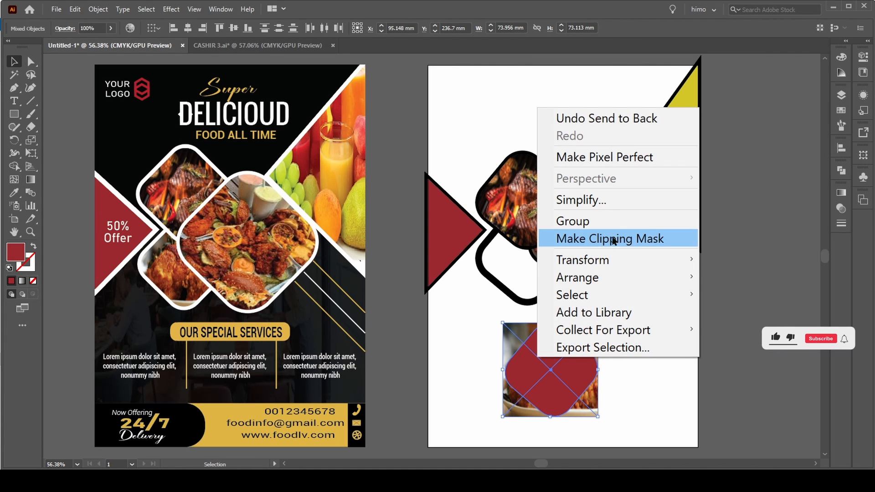
Clip the fried chicken photo to the red rounded diamond and place it inside the lower-left diamond frame
left_click(589, 241)
left_click_drag(561, 389, 532, 273)
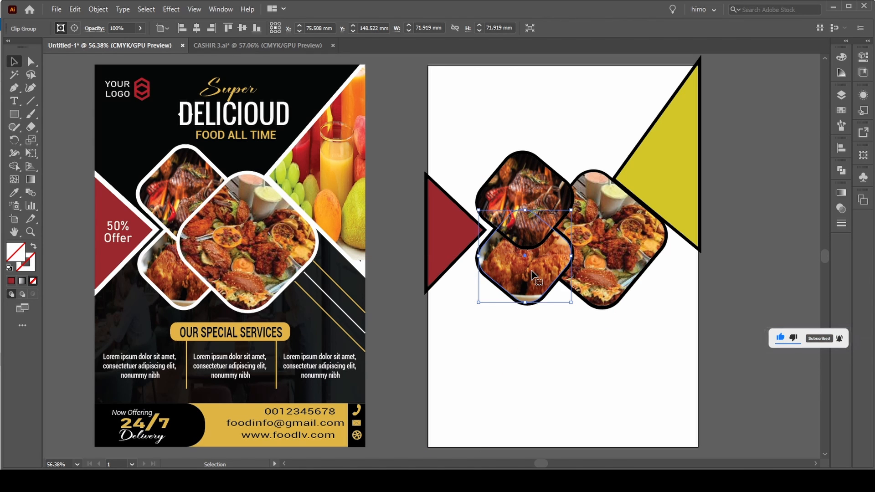
left_click(599, 349)
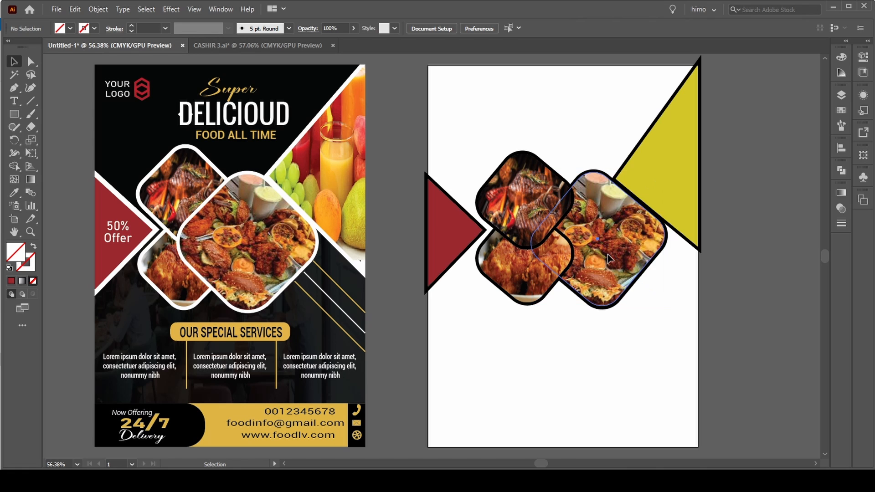
left_click_drag(608, 257, 609, 259)
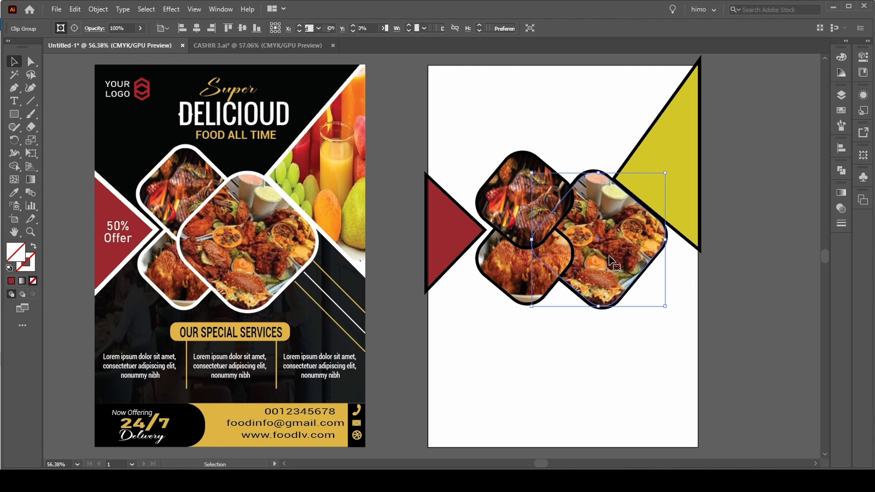
left_click(570, 363)
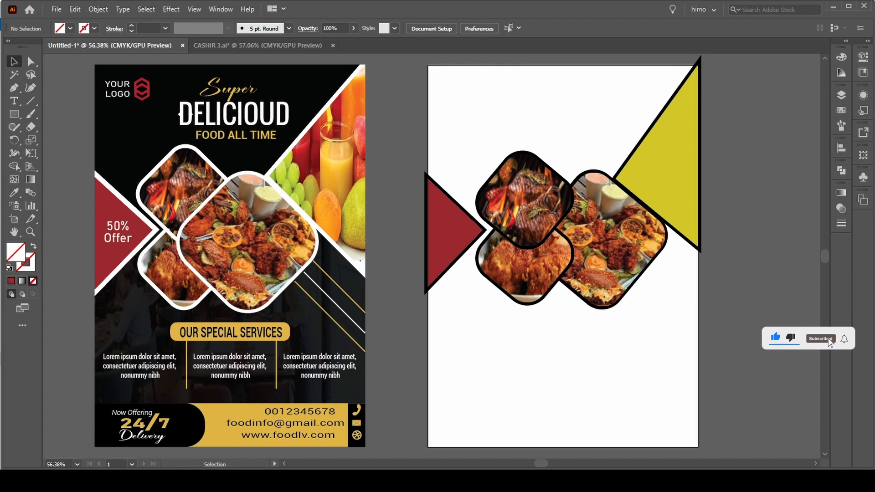
Place the Fruit-Juice-Colorful image from the Fast Food folder into the flyer document, below the diamond photos
left_click(283, 480)
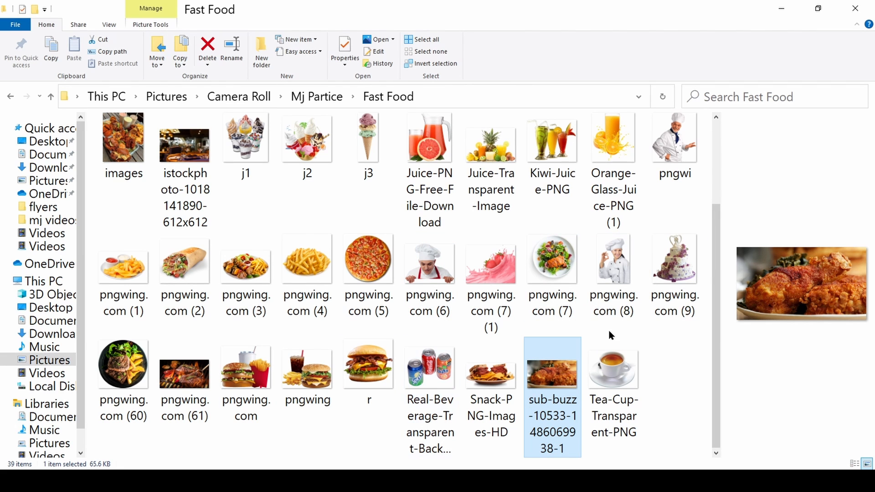
scroll(718, 336, "up", 3)
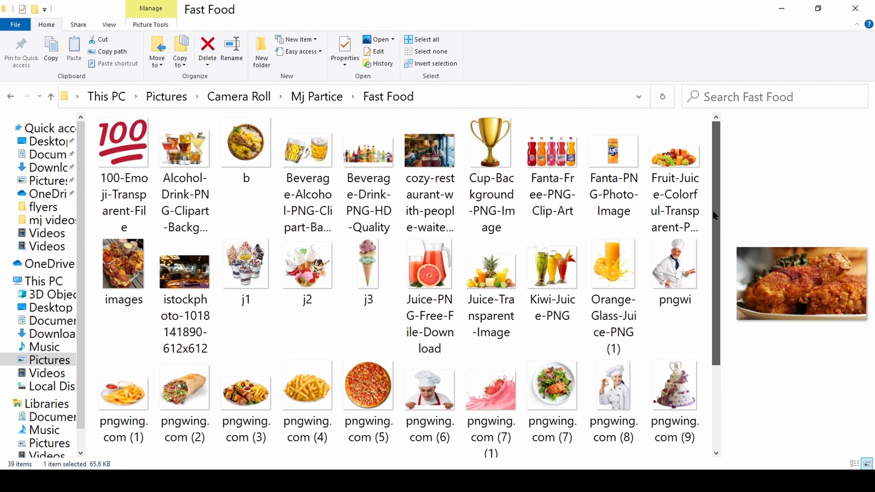
left_click(688, 191)
left_click_drag(421, 300, 639, 299)
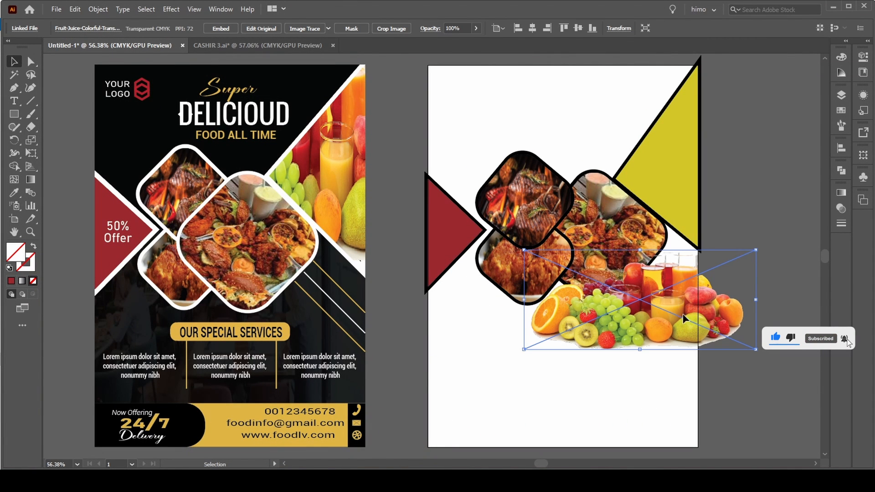
left_click_drag(682, 315, 575, 348)
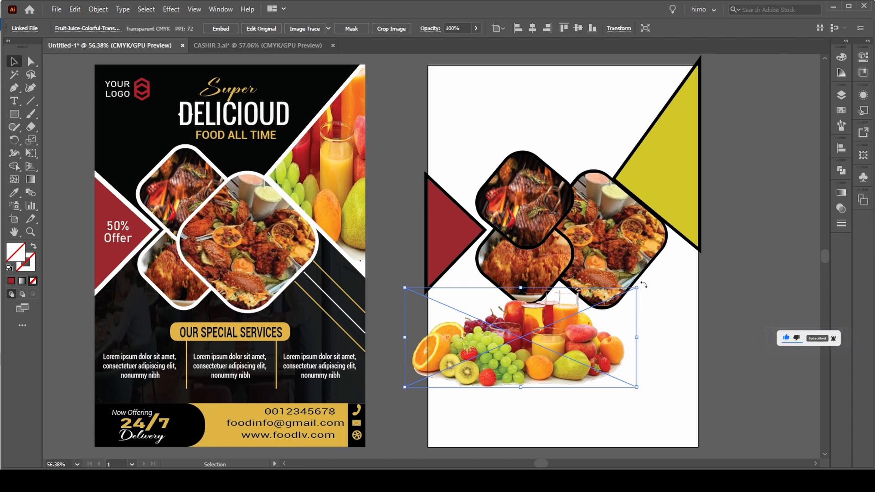
left_click_drag(643, 284, 504, 176)
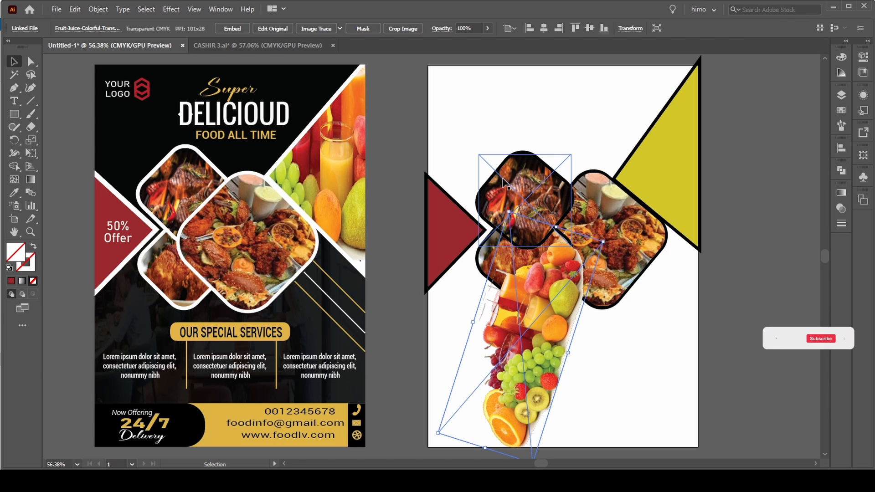
key("ctrl+z")
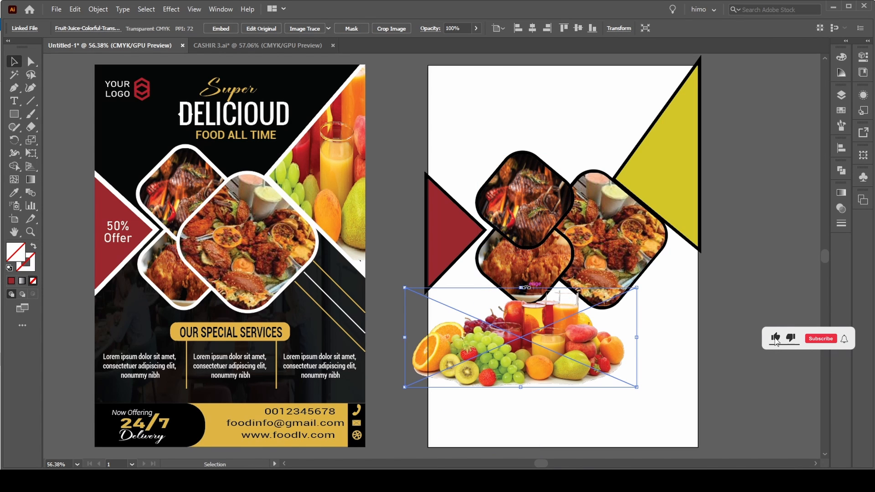
left_click_drag(521, 289, 491, 199)
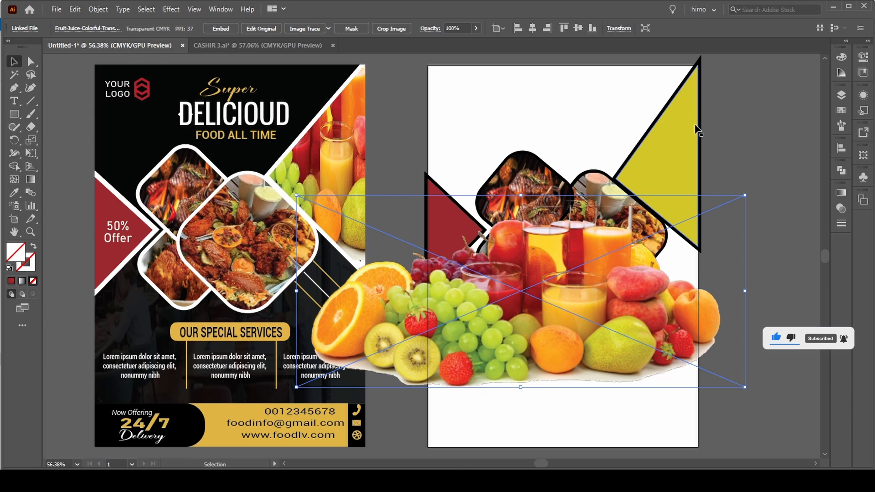
left_click_drag(691, 131, 601, 262)
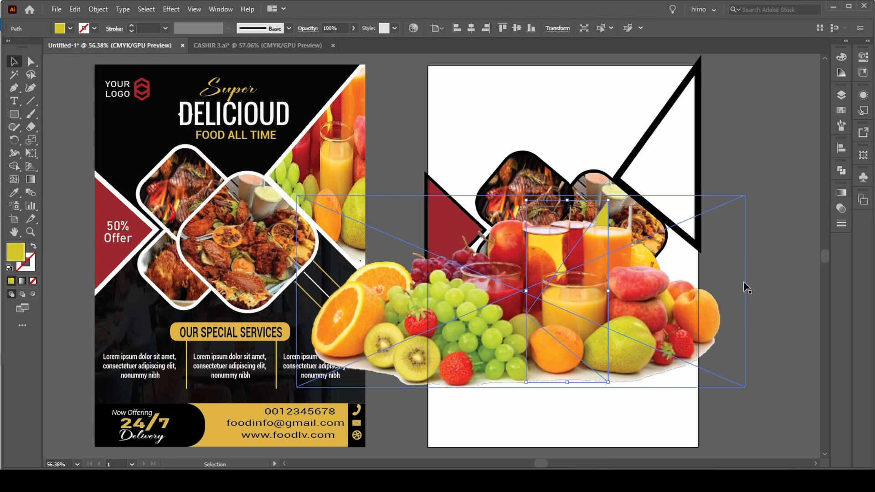
left_click(713, 308)
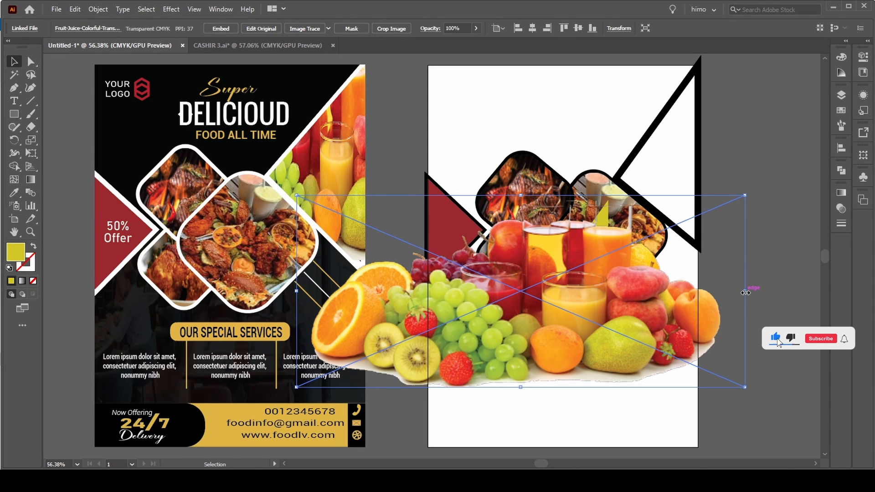
key("ctrl+z")
key("ctrl+z")
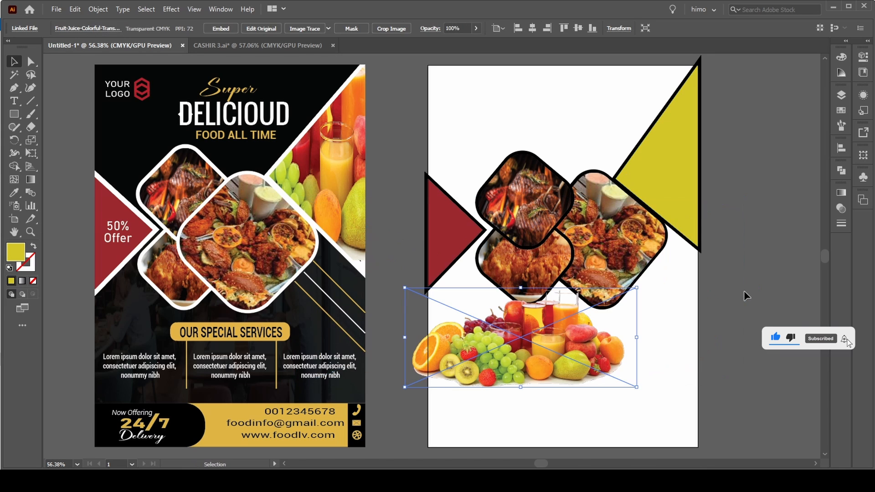
Move the yellow triangle onto the fruit photo and stretch the photo vertically until it covers the triangle's height
left_click_drag(546, 371, 622, 393)
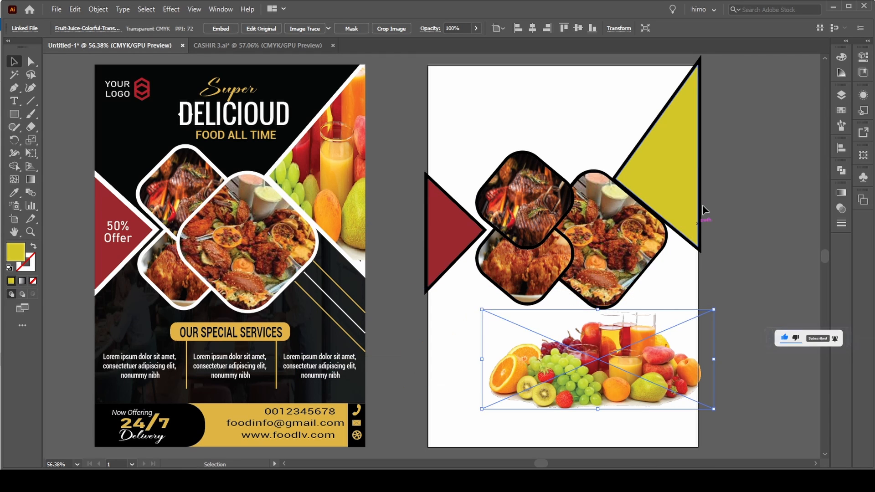
left_click_drag(663, 142, 616, 340)
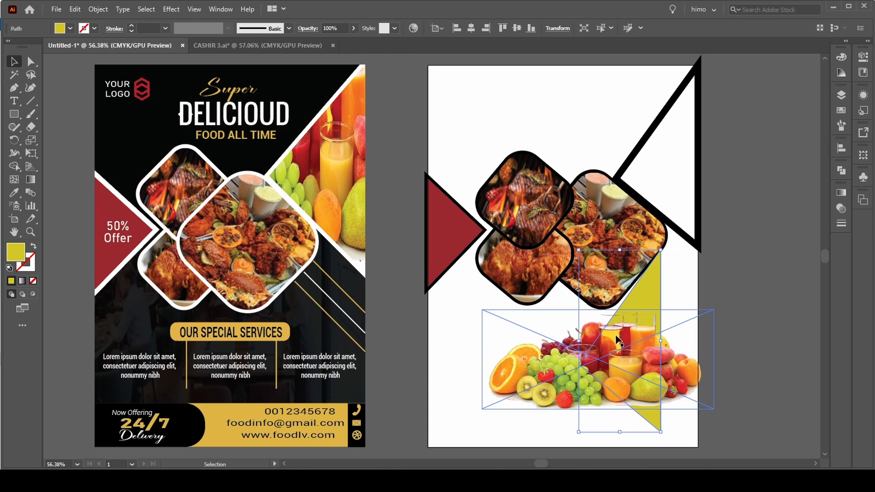
left_click(519, 333)
left_click_drag(598, 310, 598, 247)
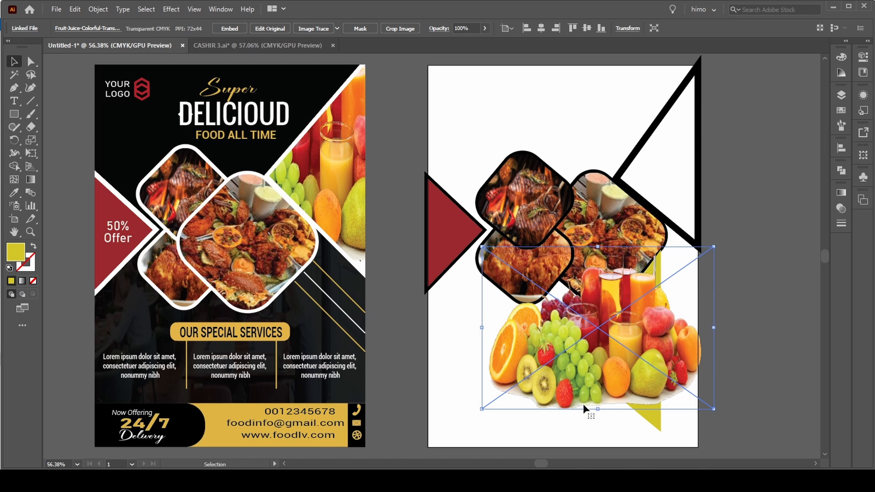
left_click_drag(597, 409, 600, 431)
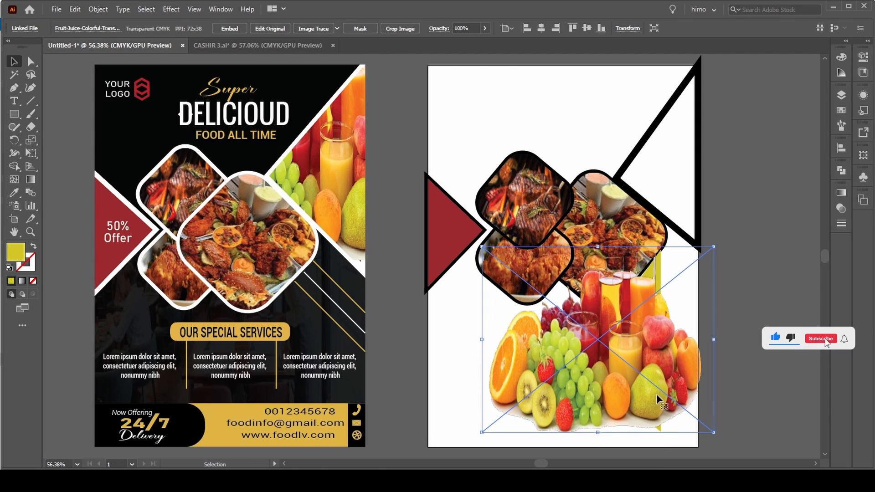
left_click_drag(656, 373, 670, 361)
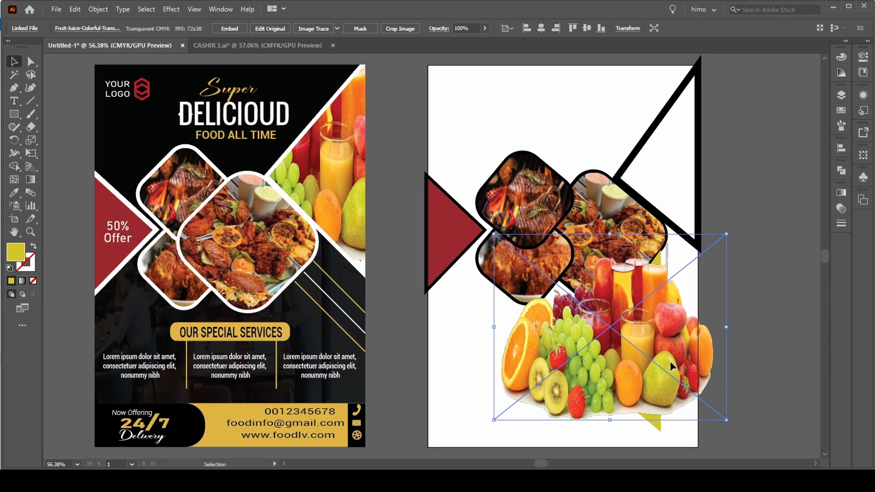
left_click_drag(670, 361, 658, 329)
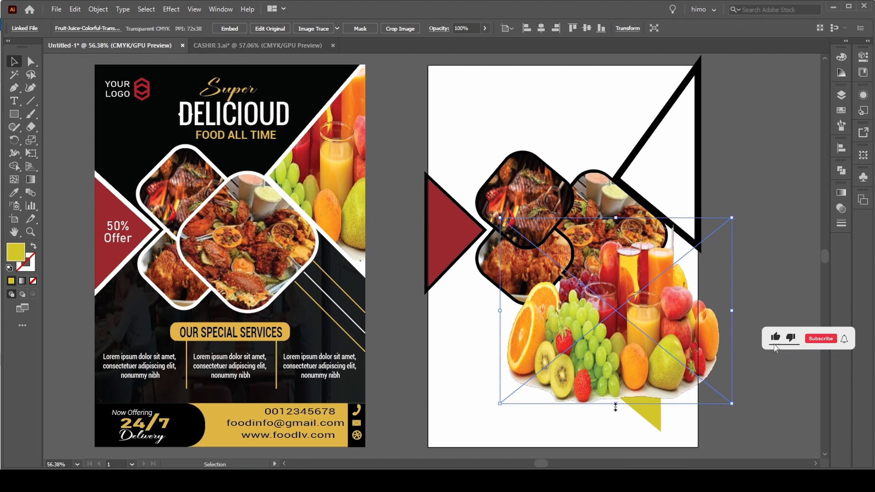
left_click_drag(615, 407, 615, 432)
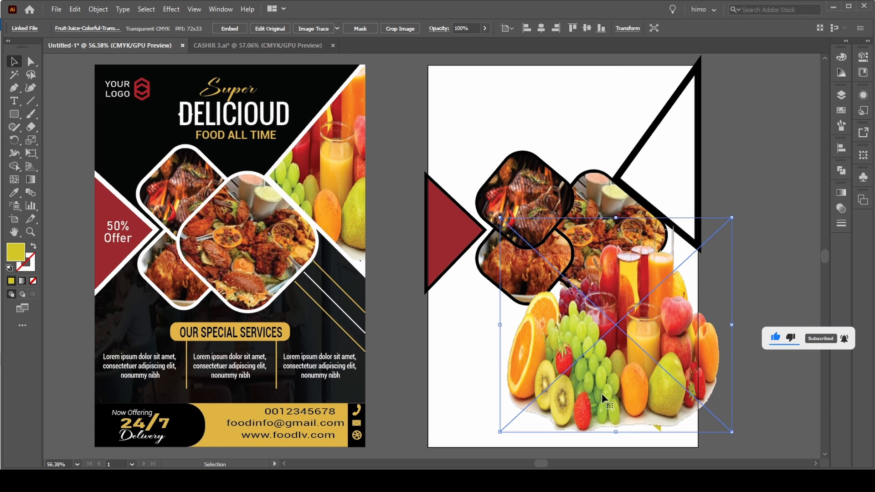
Send the fruit photo to the back and clip it with the yellow triangle using Make Clipping Mask
key("ctrl+shift+bracketleft")
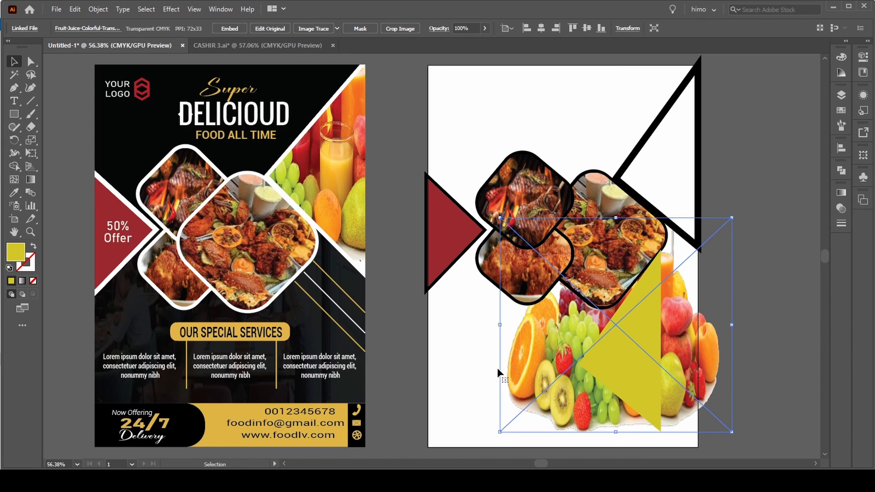
left_click(464, 370)
left_click_drag(465, 370, 586, 368)
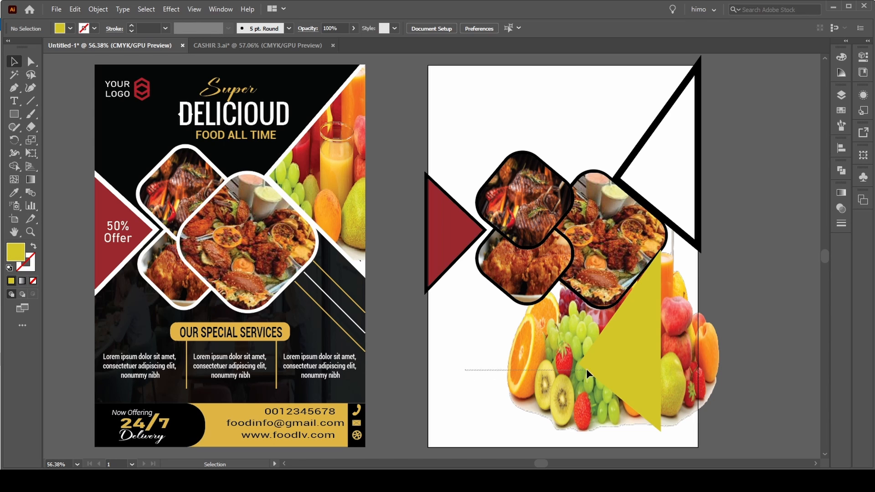
left_click_drag(672, 362, 673, 362)
right_click(578, 363)
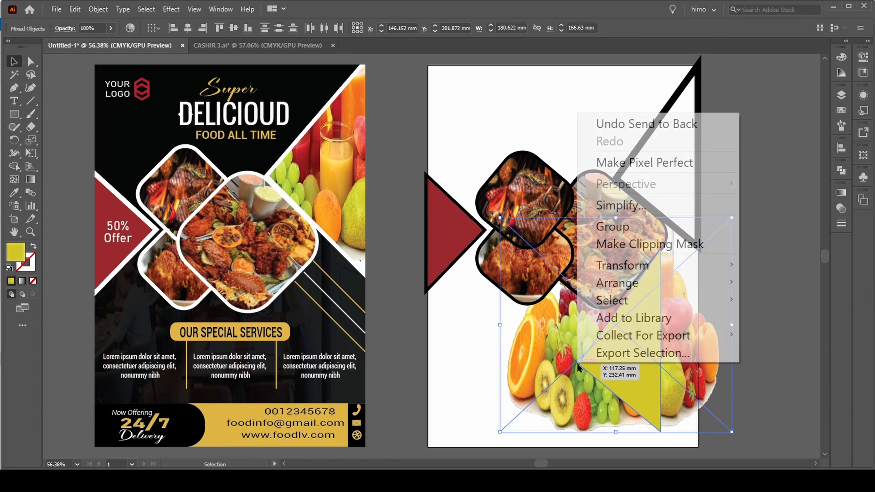
left_click(651, 245)
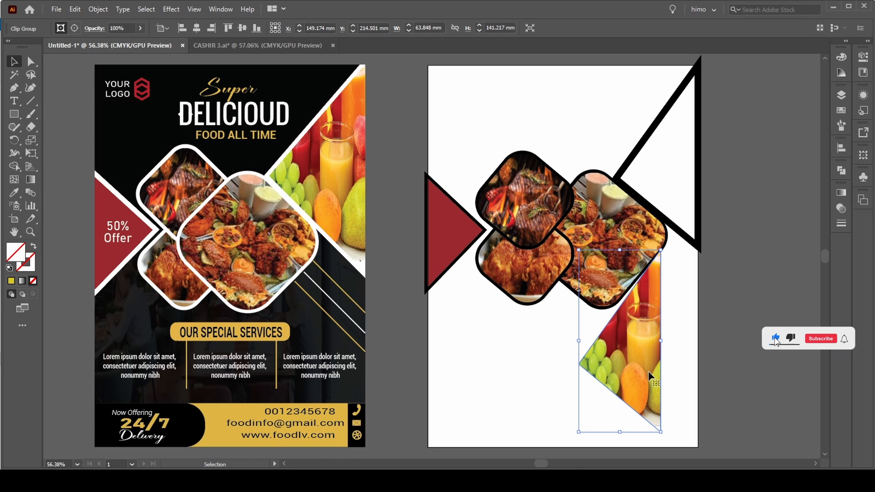
Move the clipped fruit photo into the black triangular frame at the artboard's right edge
left_click_drag(650, 376, 687, 187)
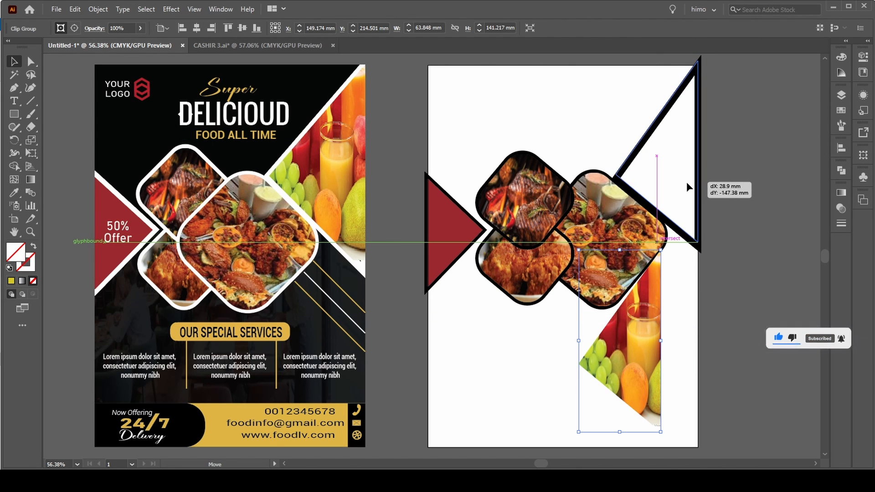
left_click_drag(686, 184, 685, 185)
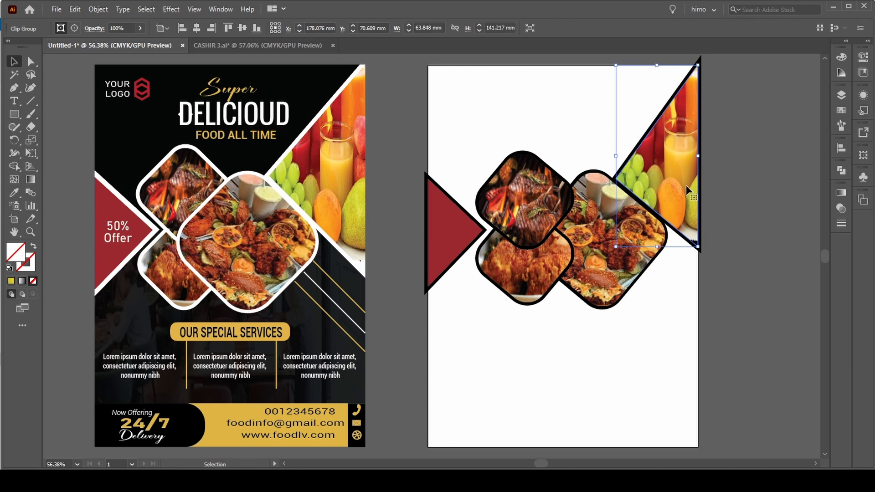
left_click(748, 188)
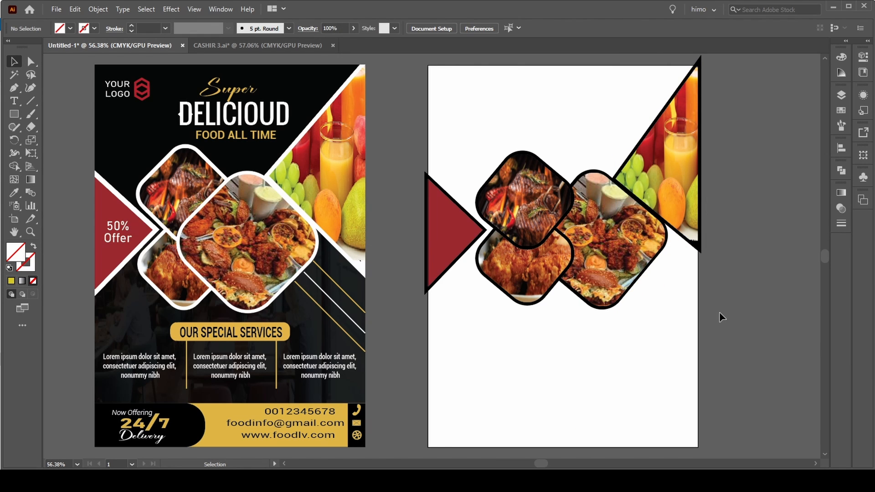
Inside the triangular clip group, stretch the fruit photo slightly downward to fill the lower corner, and exit isolation mode
double_click(692, 230)
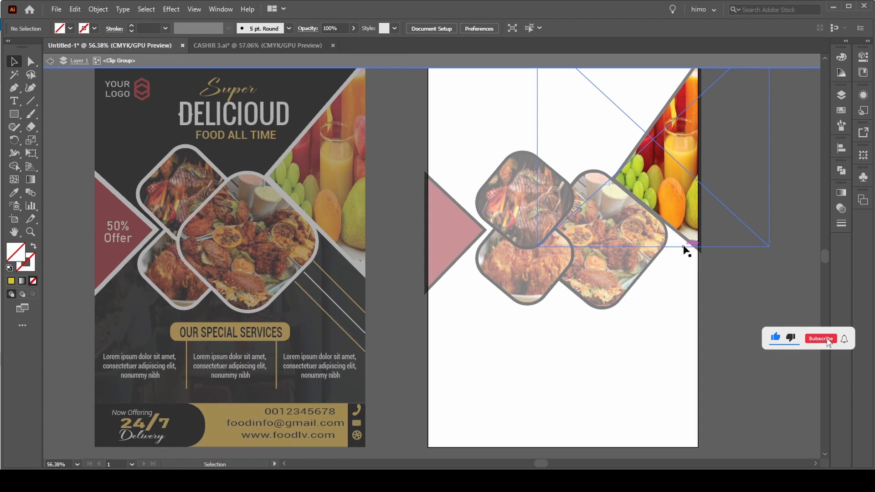
left_click(689, 223)
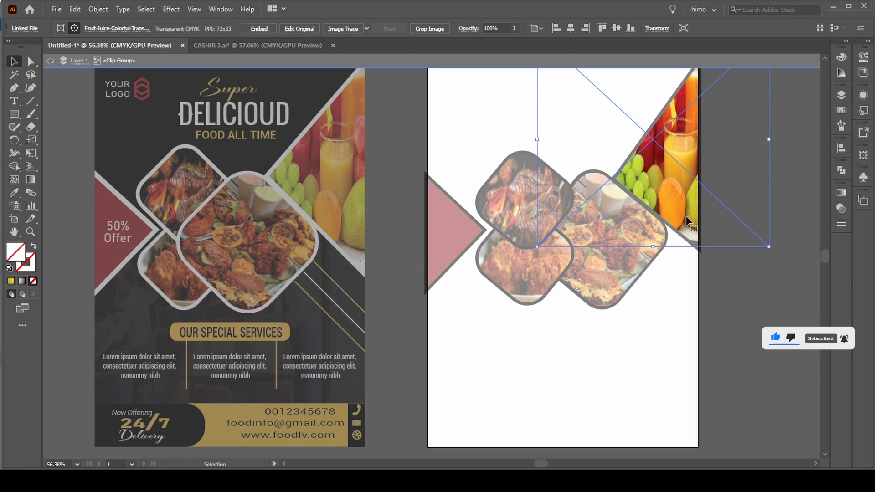
left_click_drag(653, 246, 653, 256)
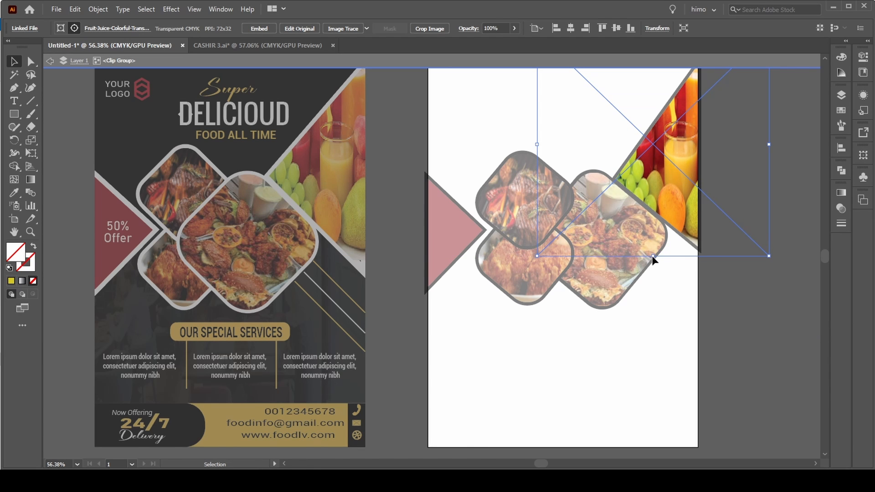
left_click_drag(653, 256, 653, 255)
left_click(637, 301)
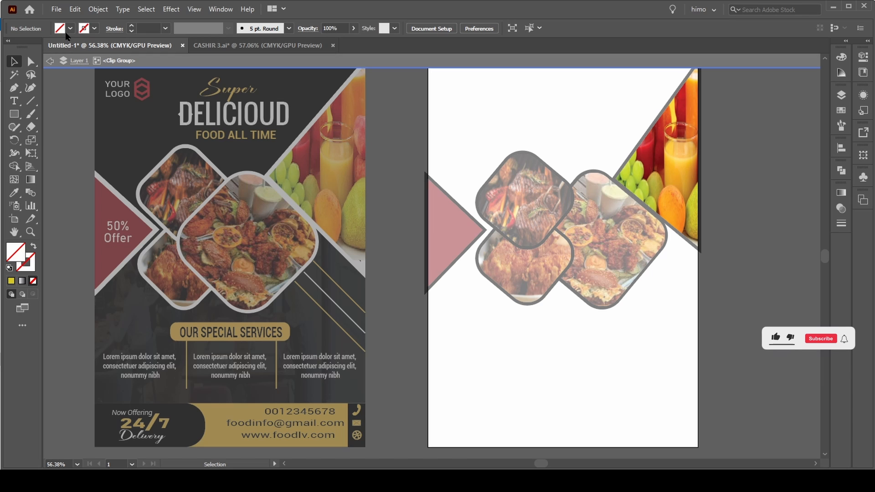
left_click(49, 61)
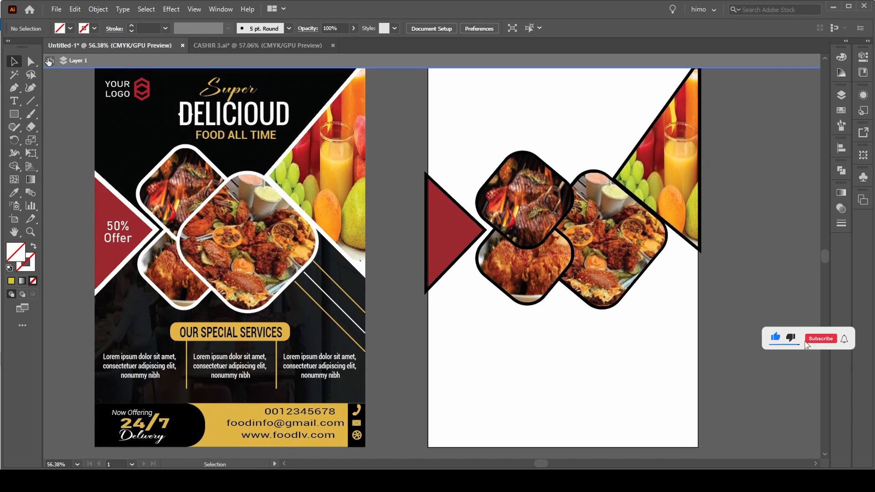
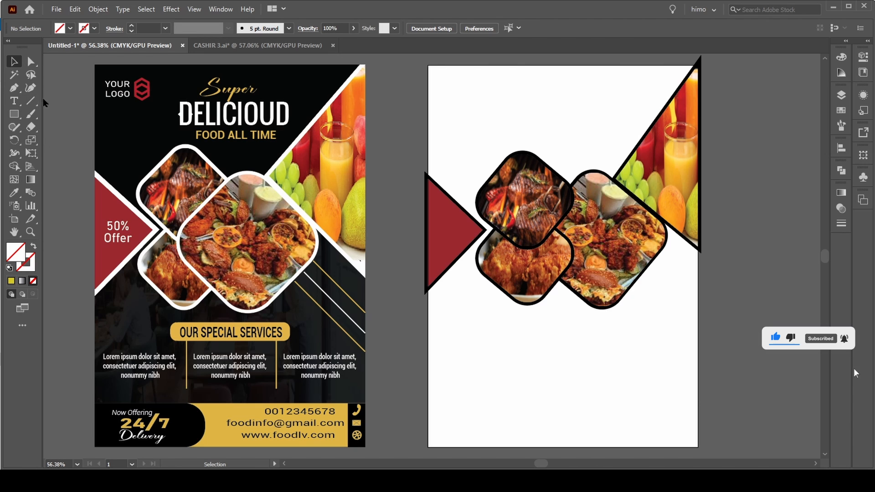
Draw a 210 × 297.1 mm rectangle covering the whole new artboard and fill it with black sampled from the reference flyer's background
left_click(15, 116)
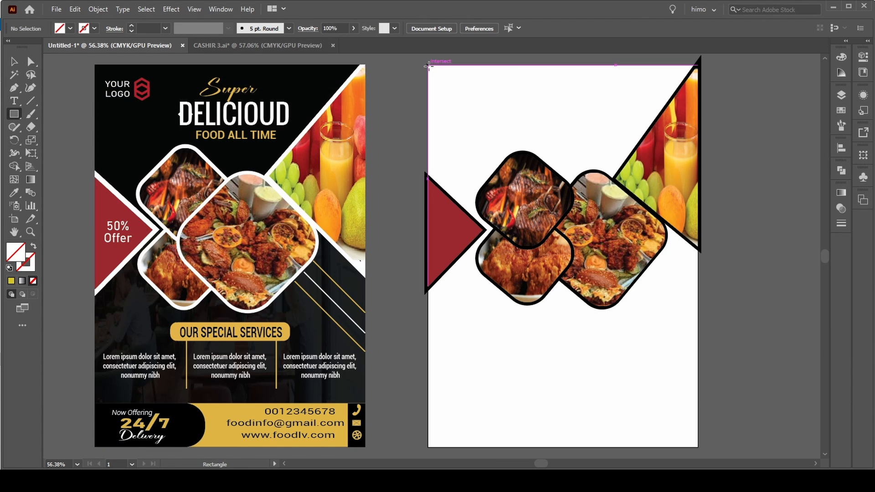
left_click_drag(429, 65, 698, 448)
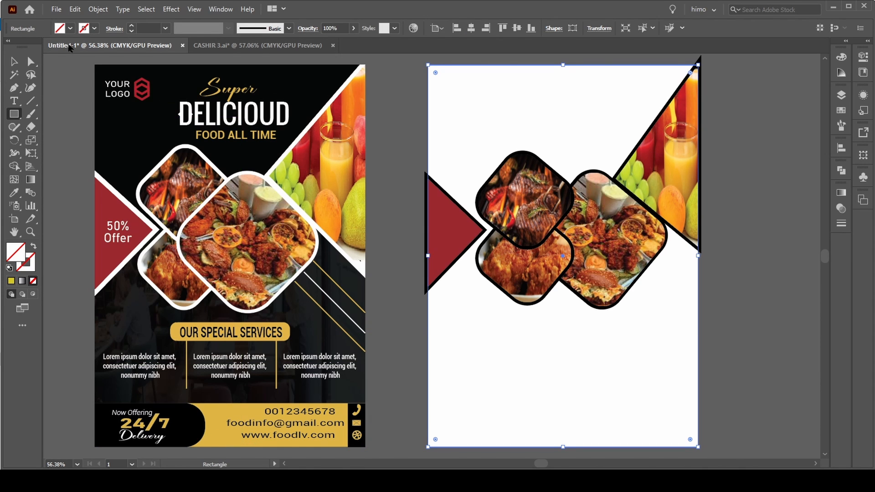
left_click(60, 28)
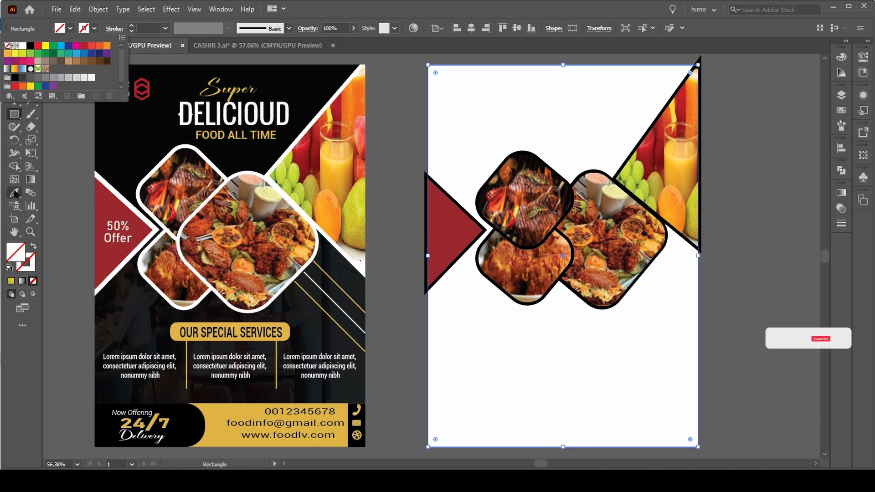
left_click(136, 135)
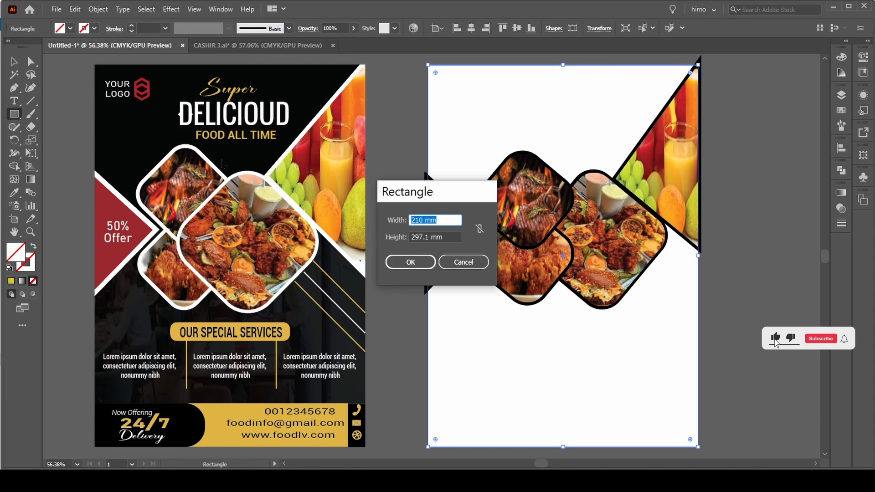
left_click(464, 264)
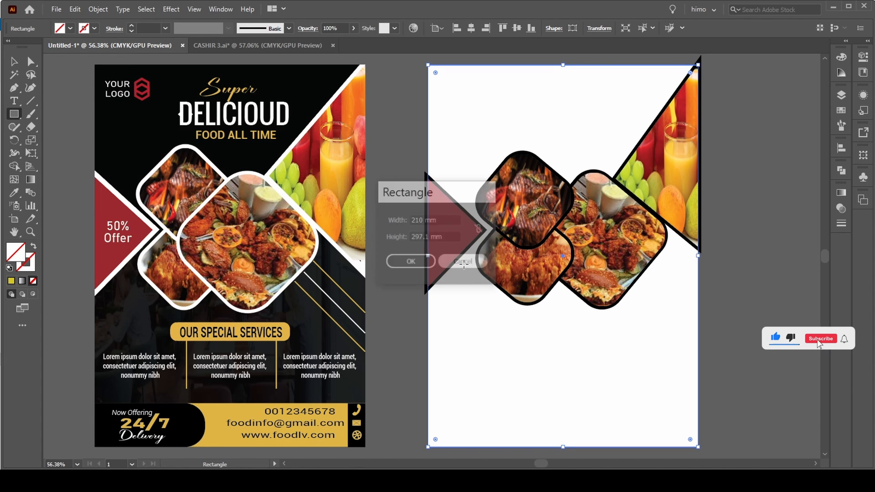
left_click(14, 192)
left_click(115, 149)
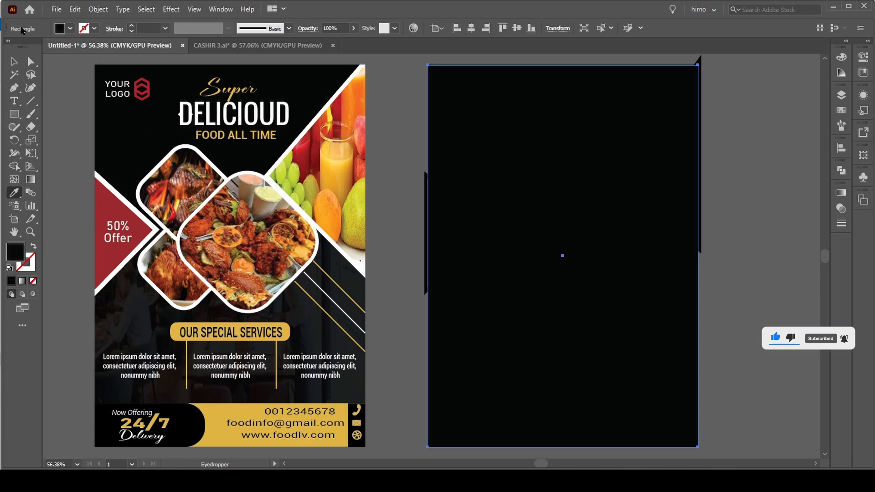
left_click(14, 61)
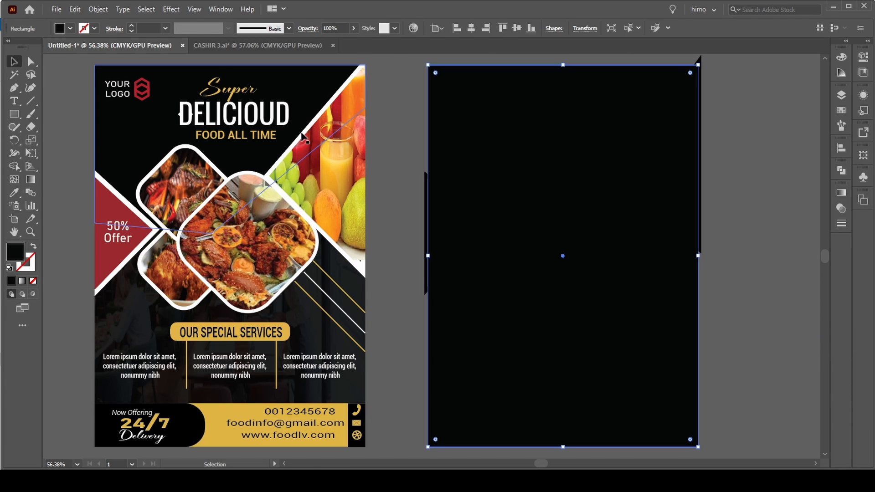
Recolor the full-page rectangle with the dark red sampled from the reference flyer's offer triangle
mouse_move(14, 192)
left_mouse_down()
mouse_move(99, 200)
mouse_move(82, 221)
mouse_move(16, 194)
left_mouse_up()
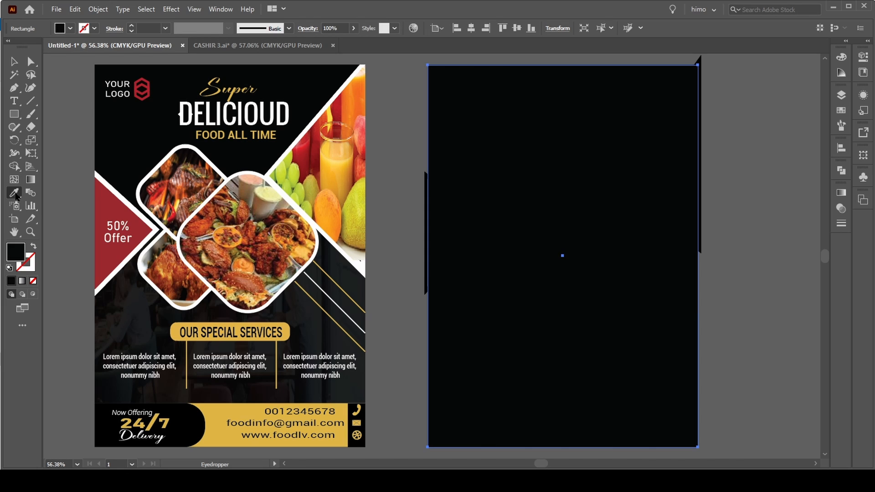
left_click(116, 196)
key("v")
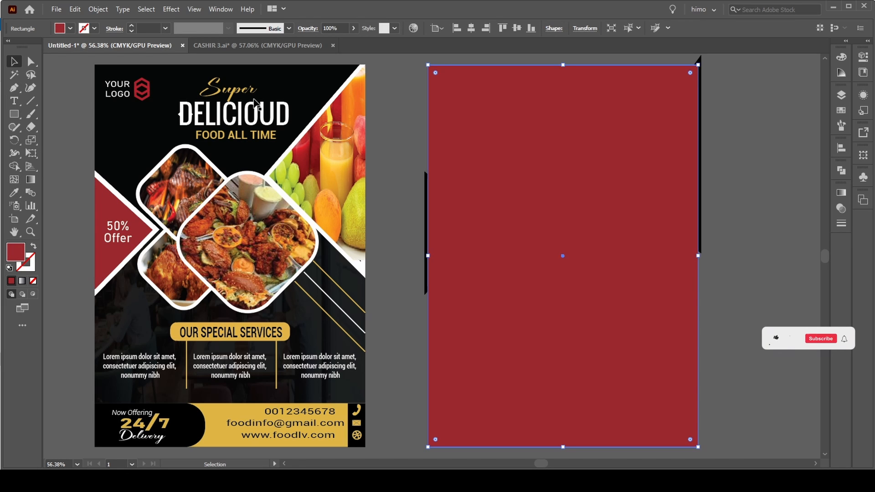
left_click(754, 77)
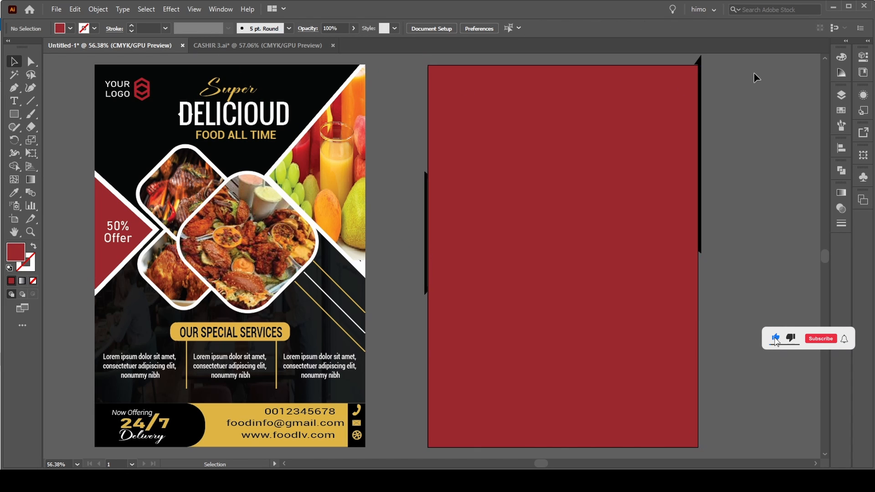
Select the artwork on the new artboard and try to combine the overlapping background and frame shapes with the Shape Builder tool
left_click_drag(738, 60, 410, 223)
left_click_drag(411, 357, 411, 459)
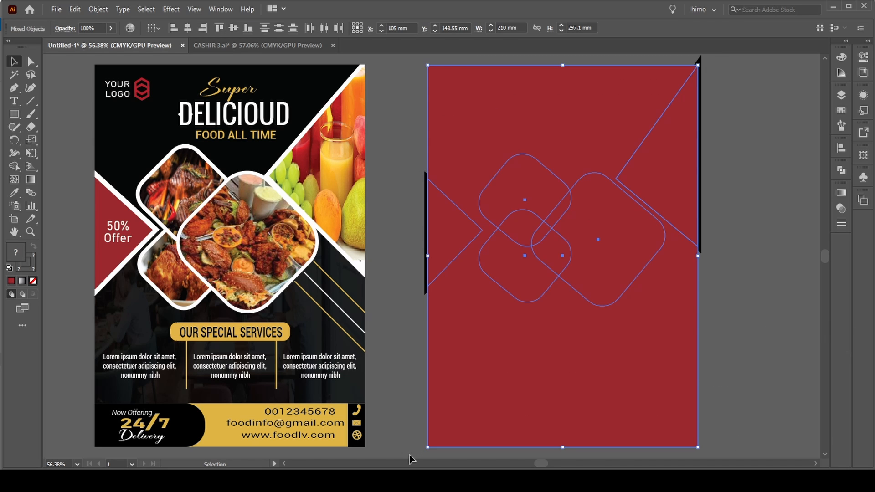
left_click(14, 166)
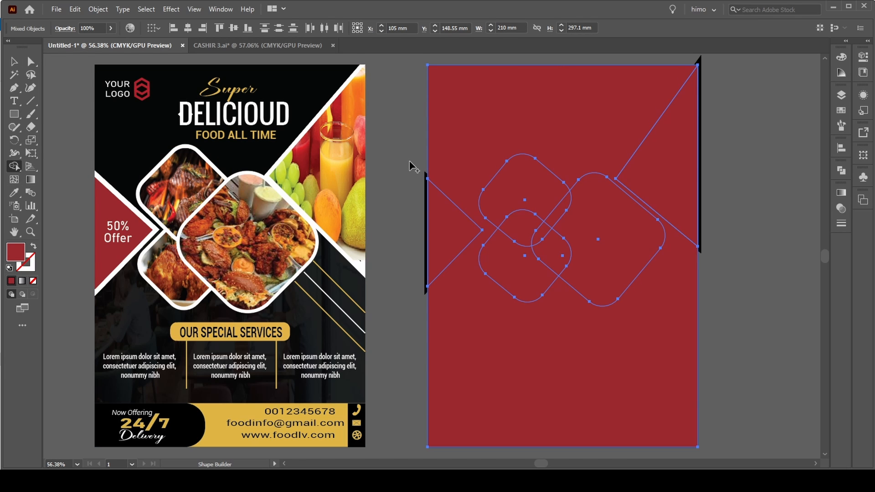
left_click_drag(421, 163, 429, 220)
left_click(14, 62)
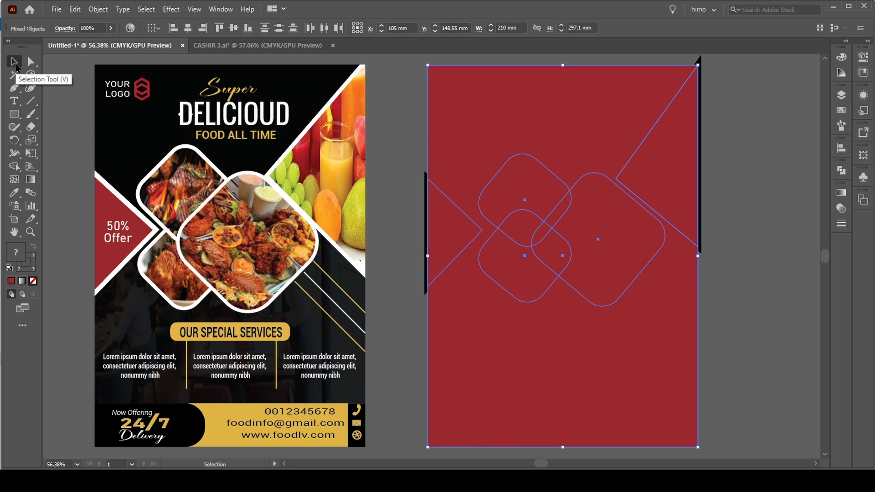
key("ctrl+z")
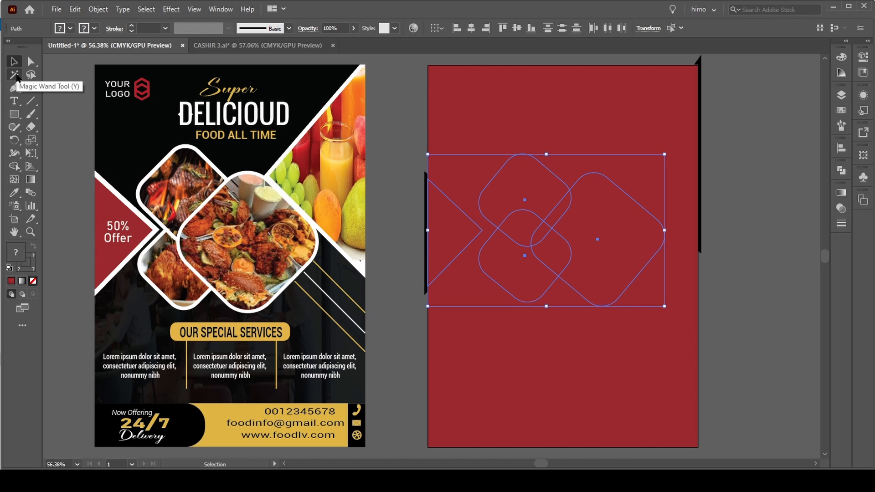
left_click(15, 169)
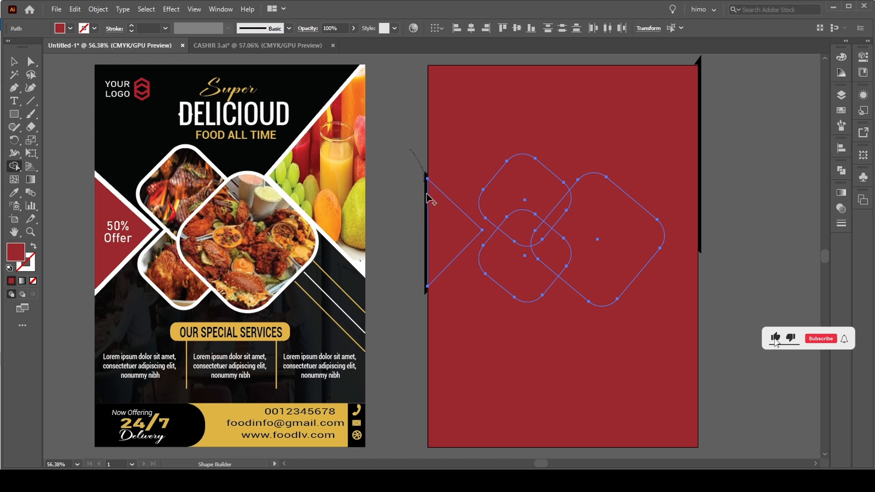
key("v")
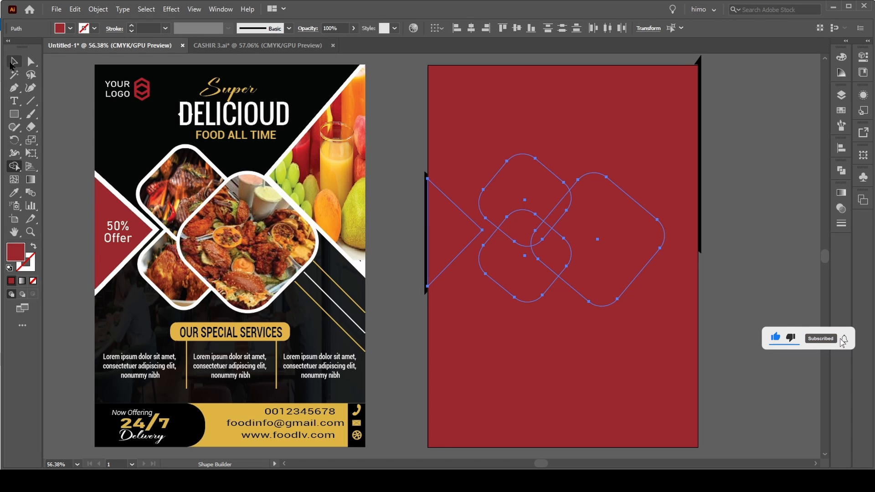
key("ctrl+a")
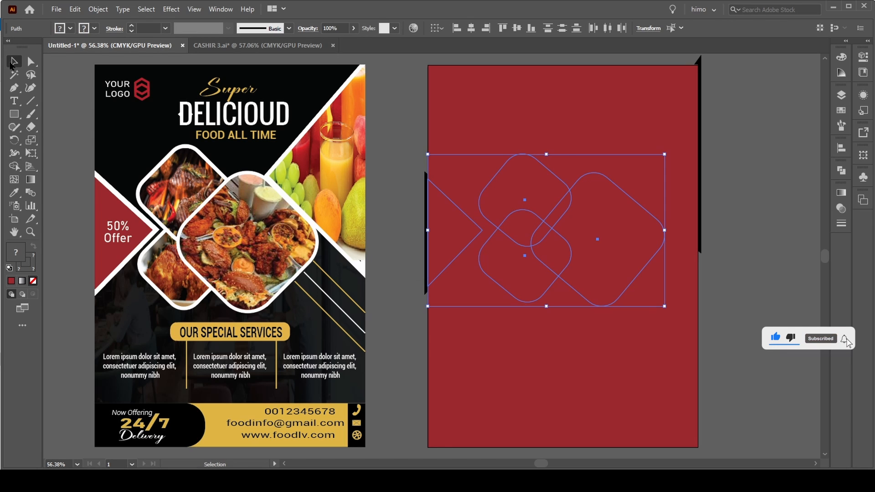
Delete the full-page red rectangle from the new artboard
left_click(770, 158)
left_click(618, 109)
key("Delete")
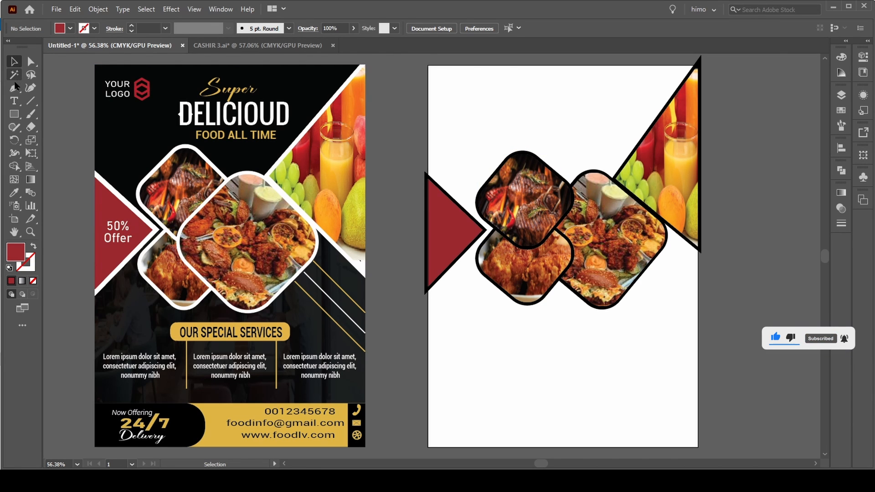
Start a Pen path from the artboard's upper-left corner down its left edge about 100 mm, then to a tip between the diamond photos
left_click(14, 87)
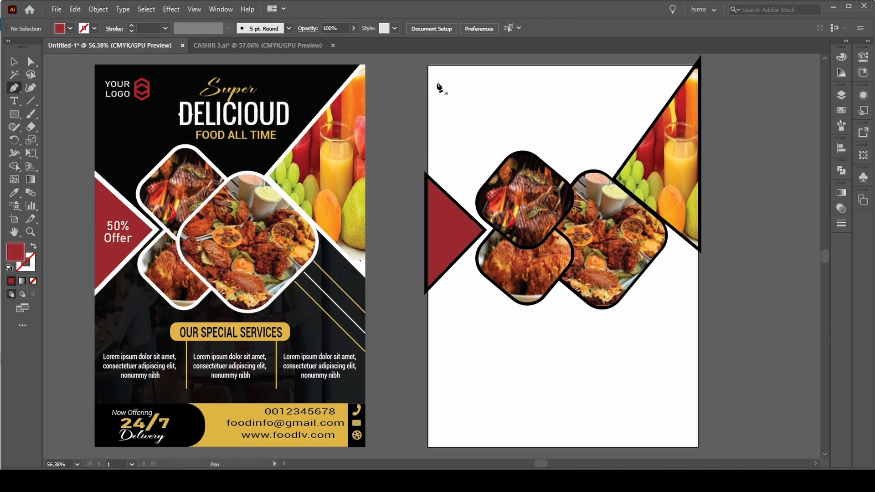
left_click(428, 66)
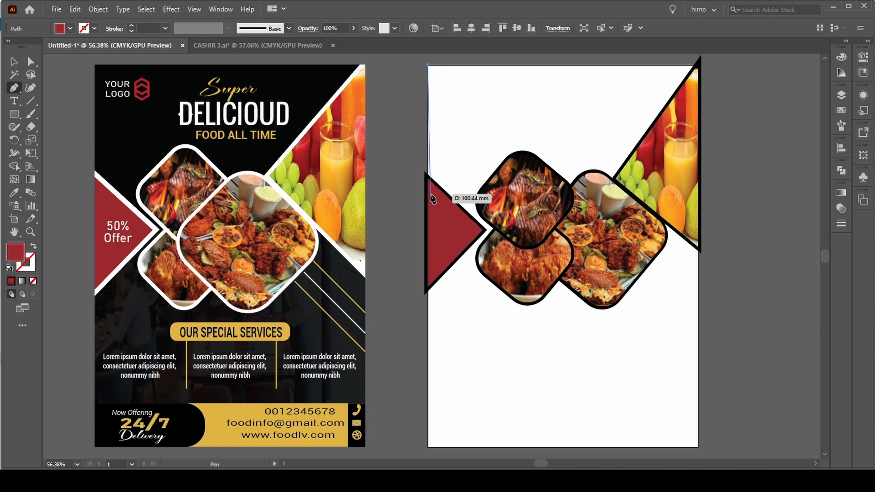
left_click(428, 193)
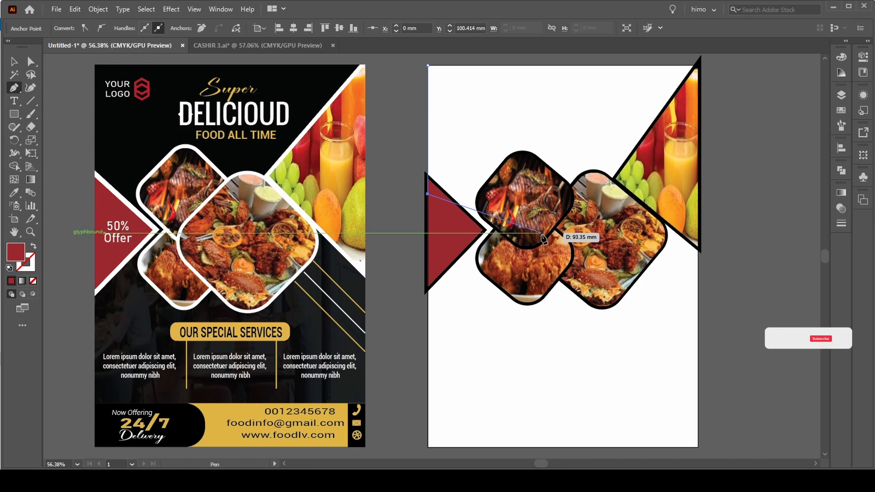
left_click(538, 263)
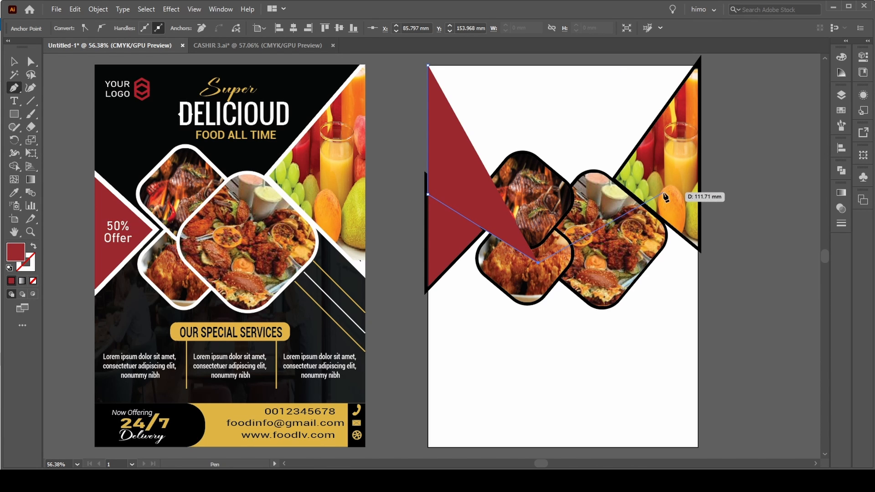
left_click(700, 158)
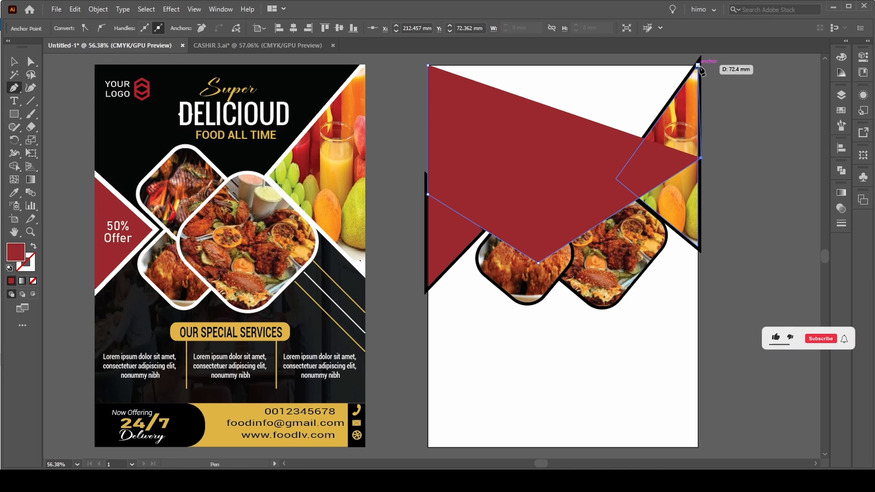
key("a")
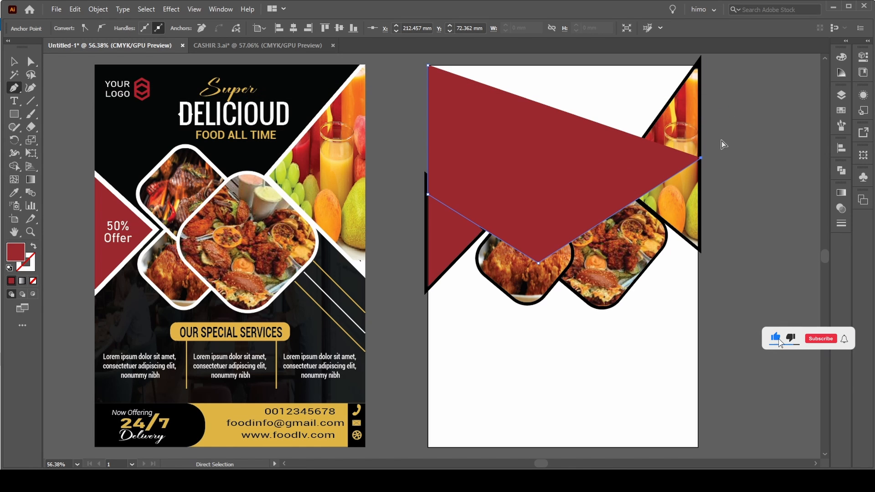
key("ctrl+z")
key("p")
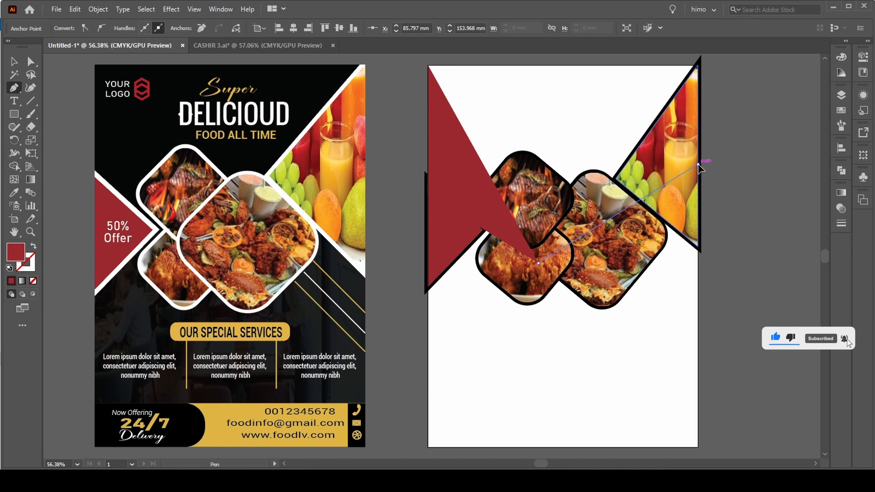
Continue the path to the artboard's right edge about 77 mm down and its upper-right corner, then close it at the starting point
left_click(699, 165)
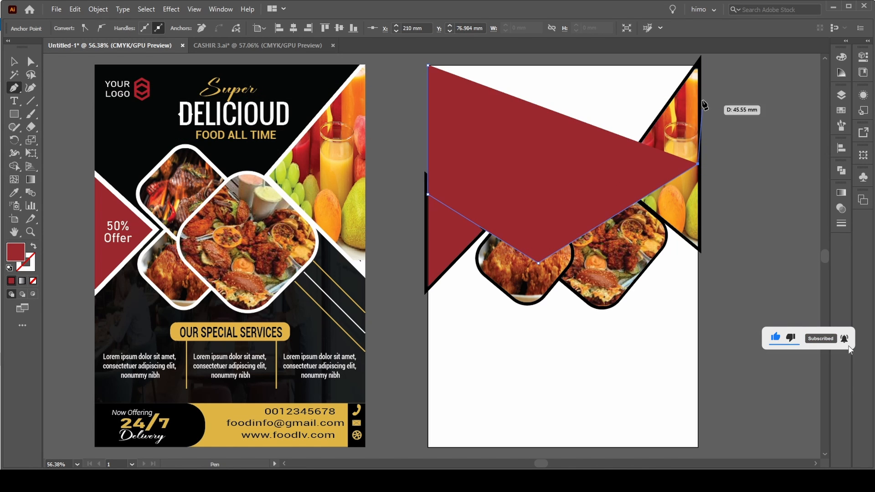
left_click(698, 65)
left_click(428, 65)
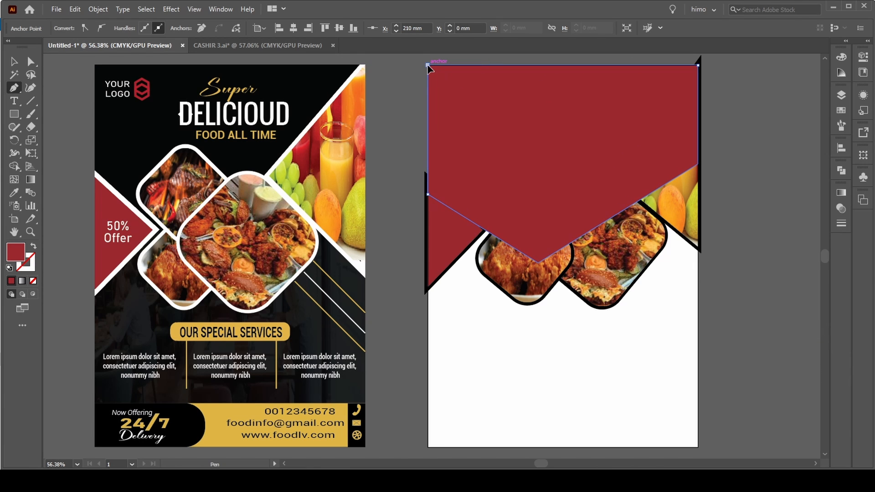
left_click(14, 67)
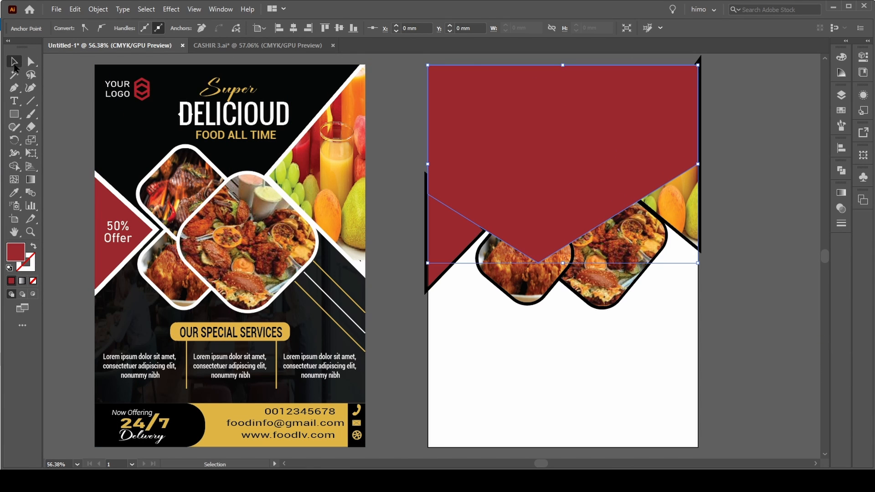
Fill the five-sided shape with black sampled from the reference flyer's background and send it behind the photos and frames
left_click(14, 192)
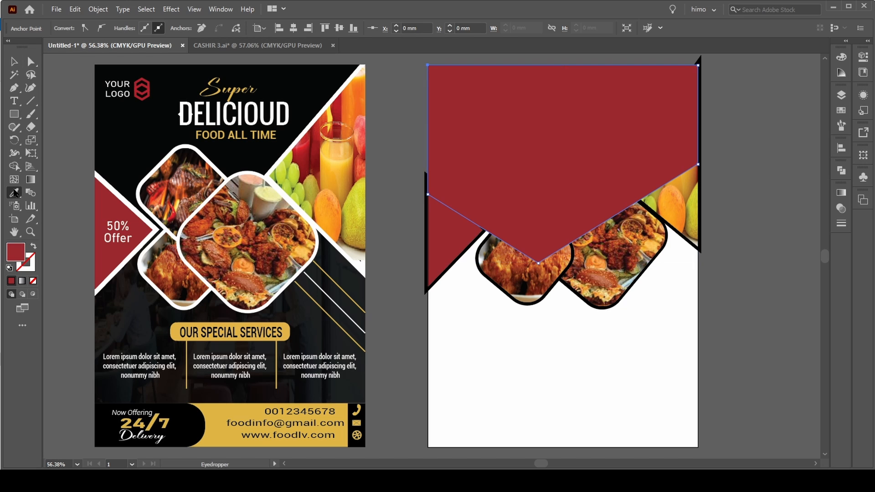
left_click(148, 126)
left_click(14, 63)
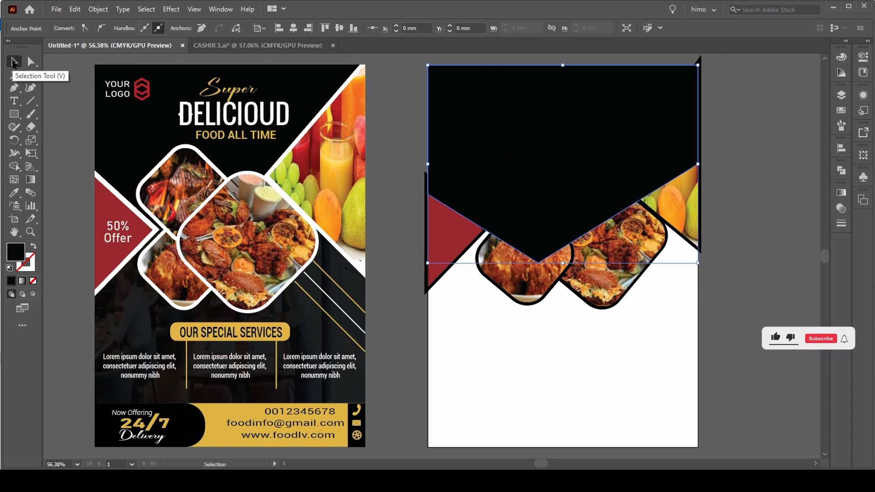
key("ctrl+shift+bracketleft")
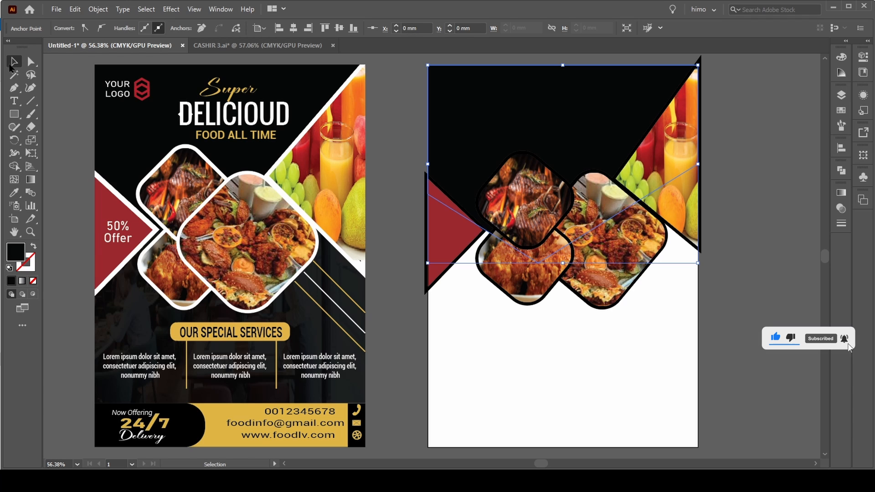
left_click(693, 335)
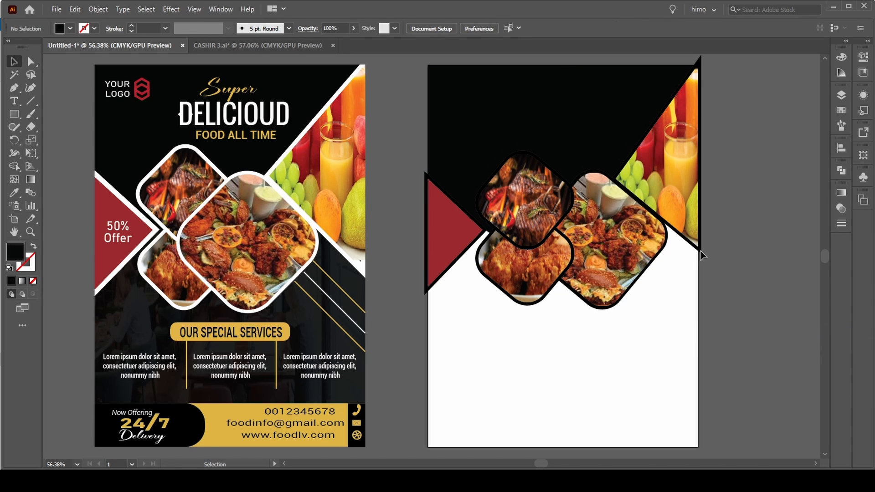
left_click(661, 254)
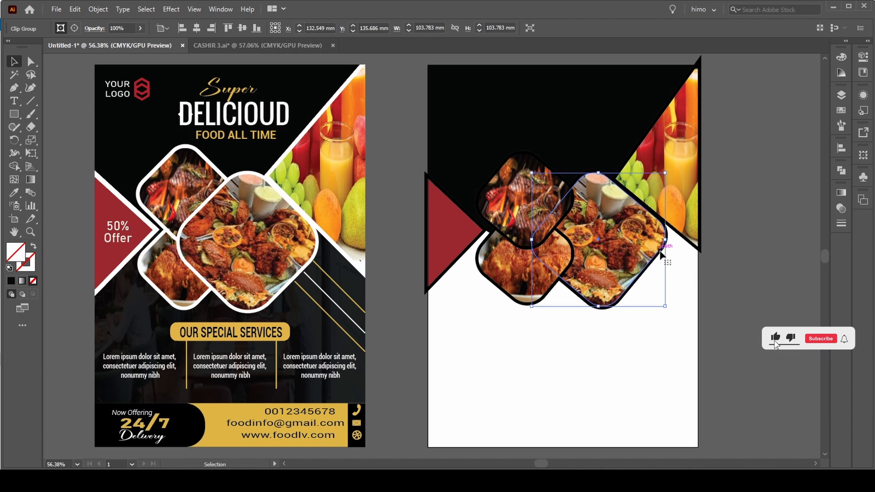
left_click(613, 325)
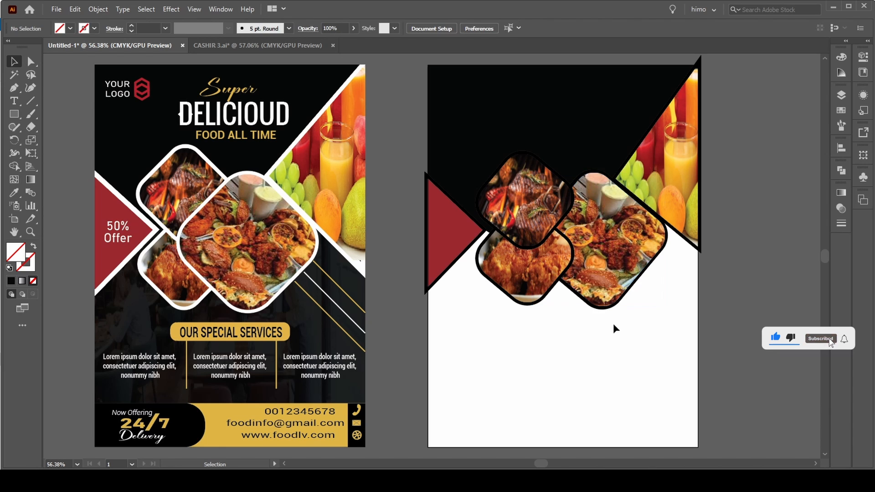
left_click(629, 271)
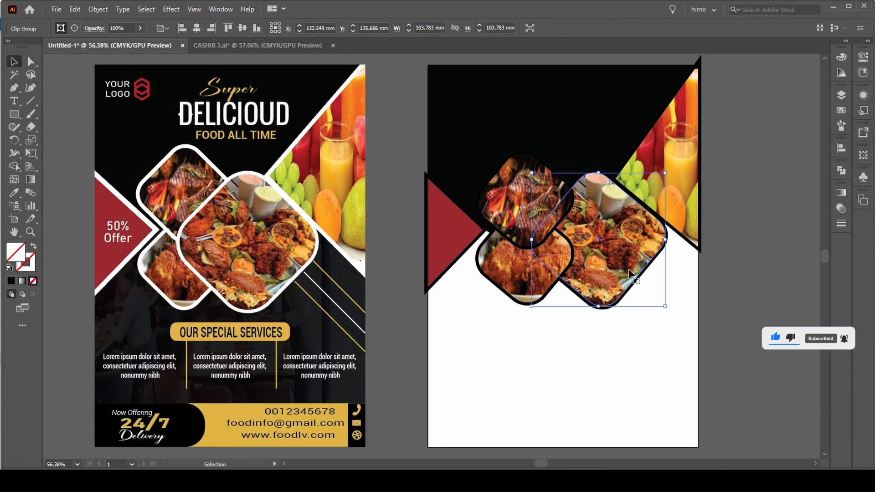
left_click(518, 290, "shift")
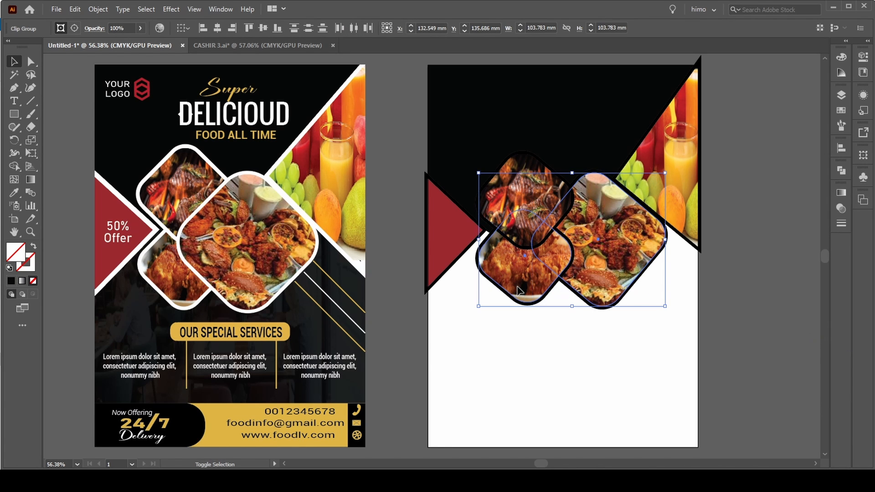
left_click(519, 191, "shift")
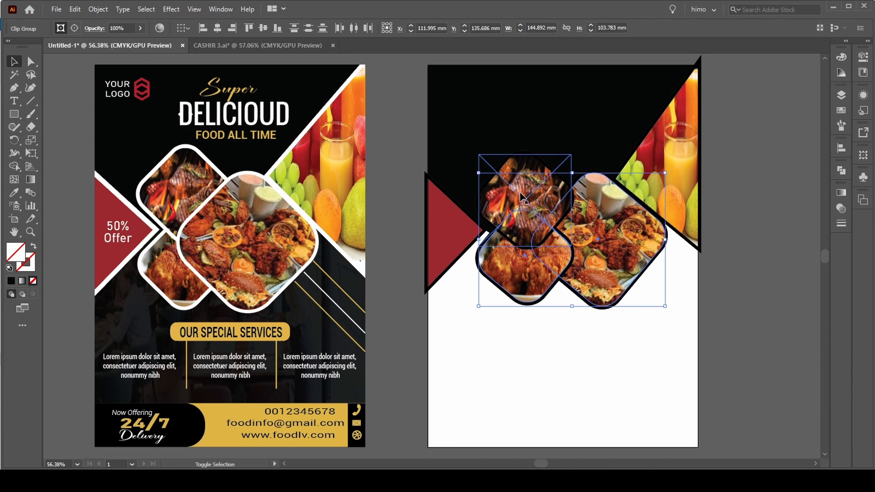
left_click(686, 176, "shift")
left_click(450, 231, "shift")
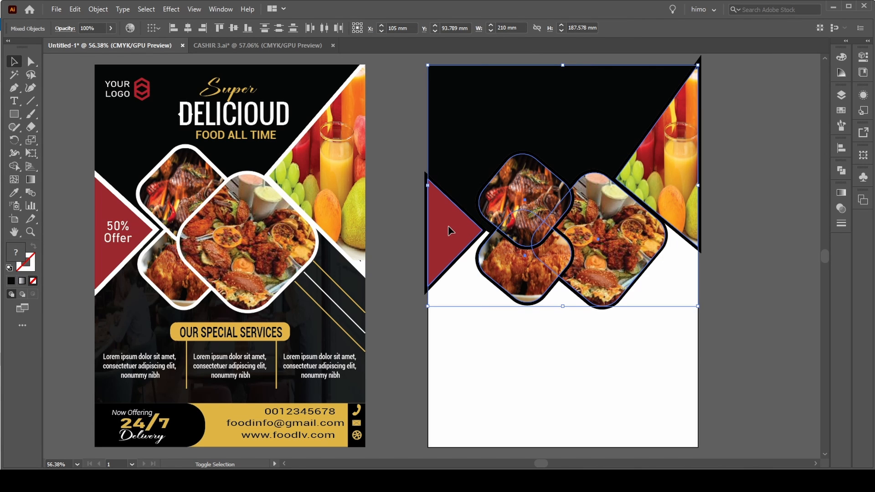
left_click(449, 340)
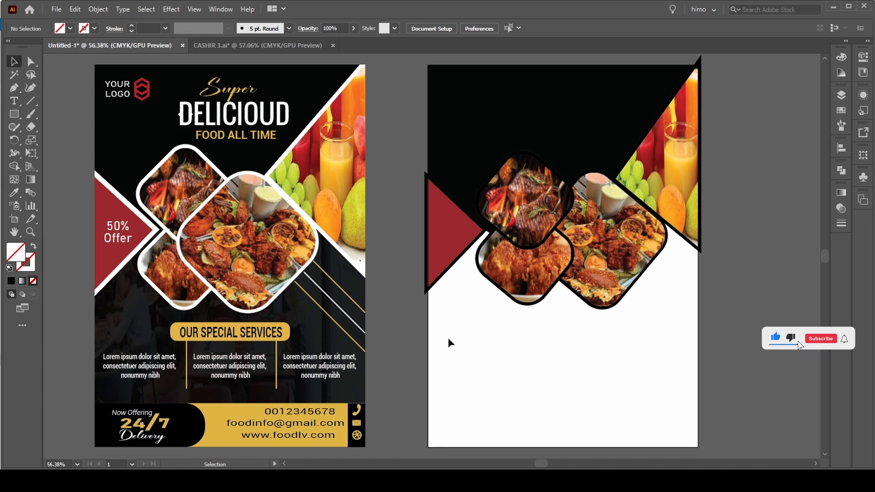
Select the outlines of the red triangle, the three photo diamonds and the fruit photo triangle together
left_click(445, 271)
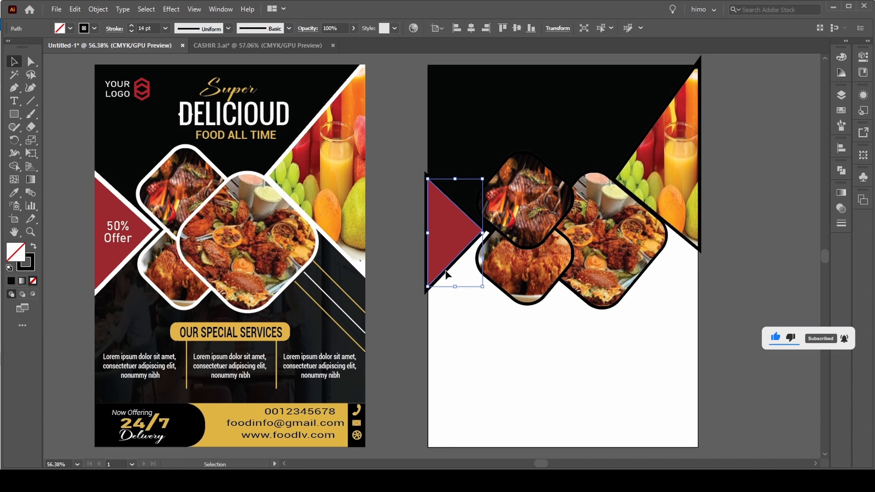
left_click(507, 293, "shift")
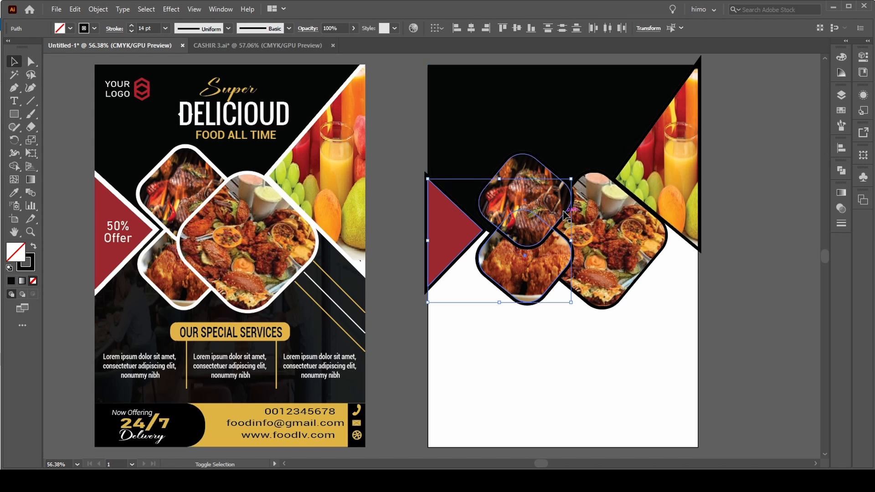
left_click(548, 171, "shift")
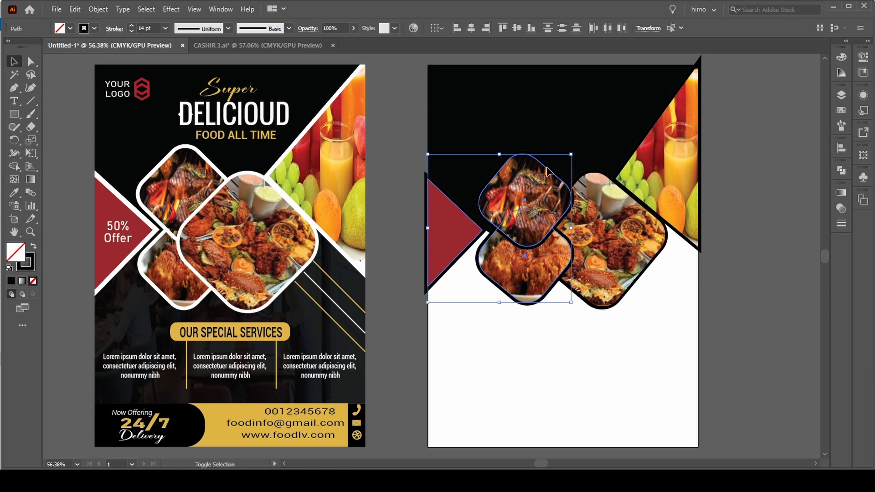
left_click(630, 200, "shift")
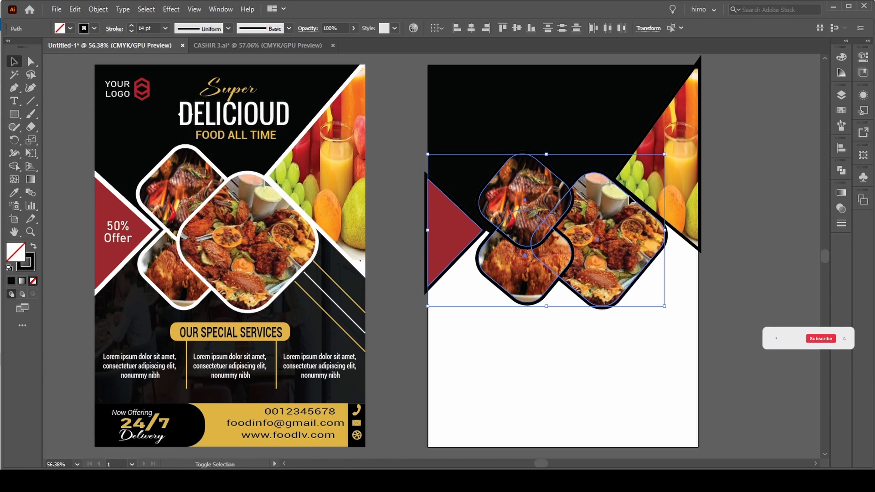
left_click(682, 236, "shift")
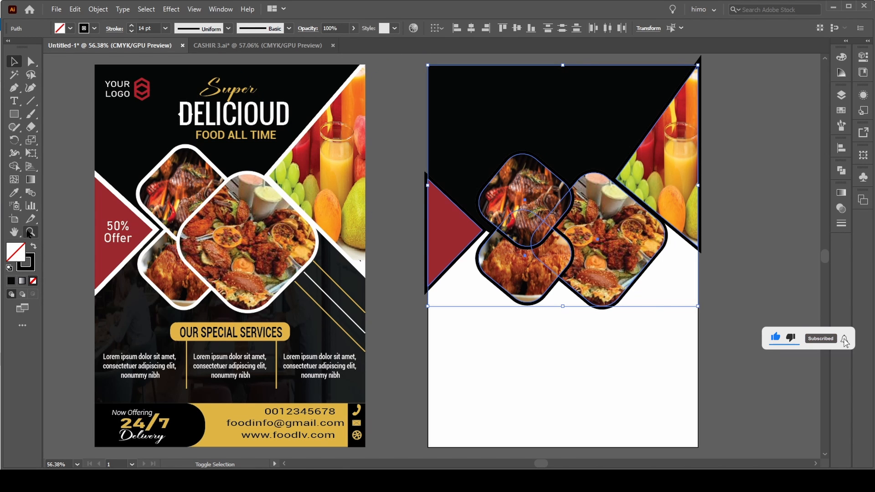
Try to recolor the selected frame outlines with the Eyedropper, sampling the reference flyer's black and the blank artboard's white
left_click(12, 196)
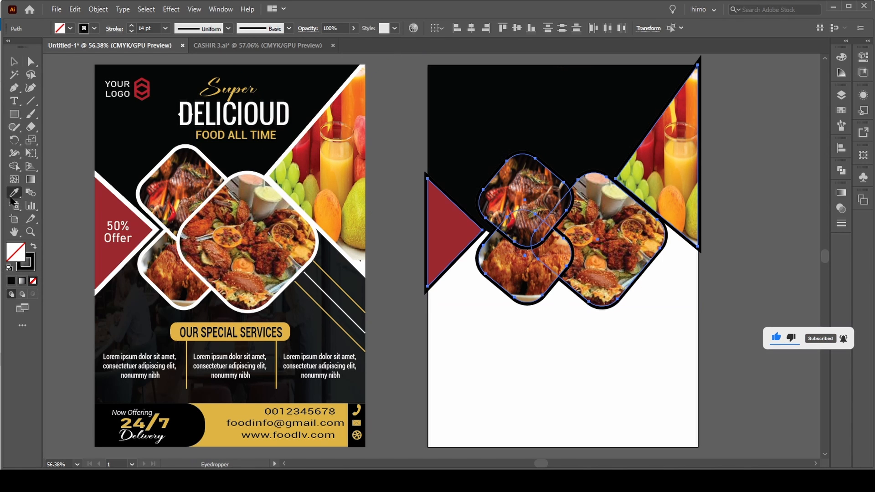
left_click(152, 174)
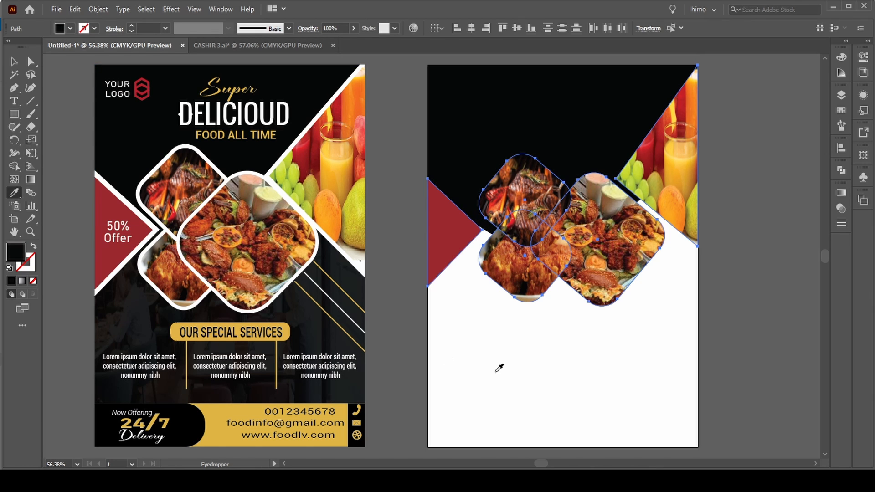
left_click(499, 368)
left_click(14, 61)
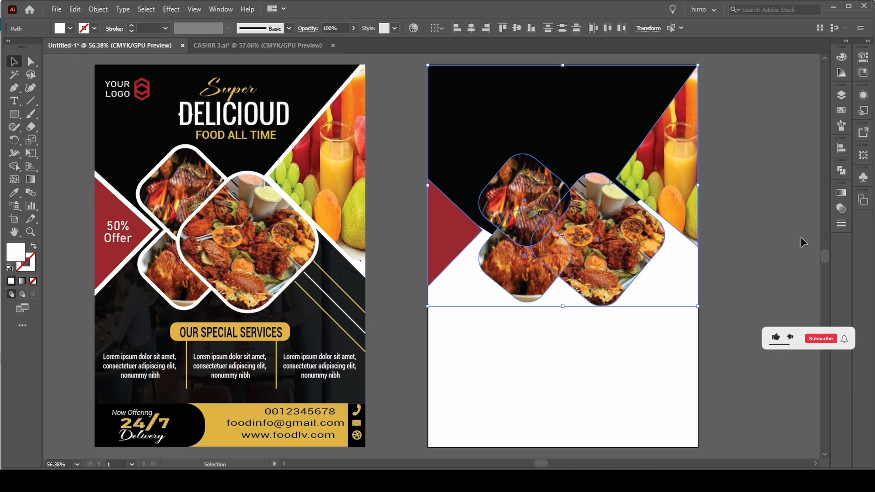
left_click(817, 180)
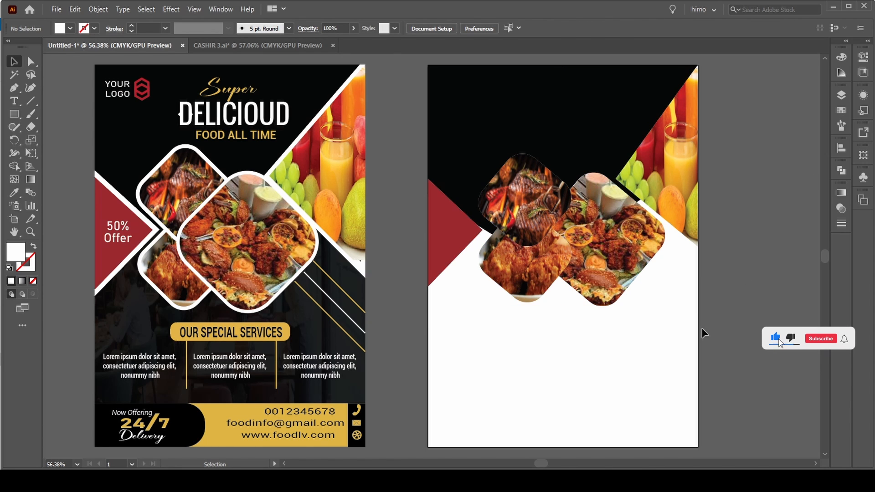
Draw a rectangle over the whole new artboard and fill it with black sampled from the reference flyer's background
left_click(20, 113)
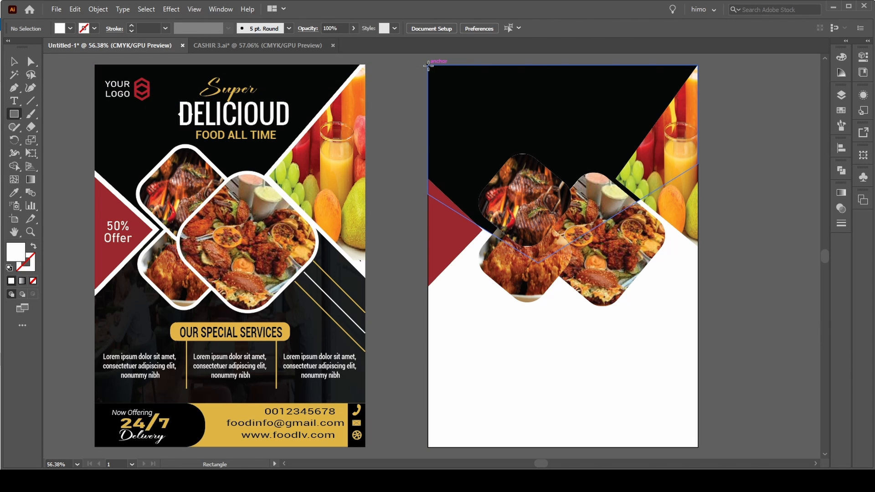
left_click_drag(428, 65, 697, 447)
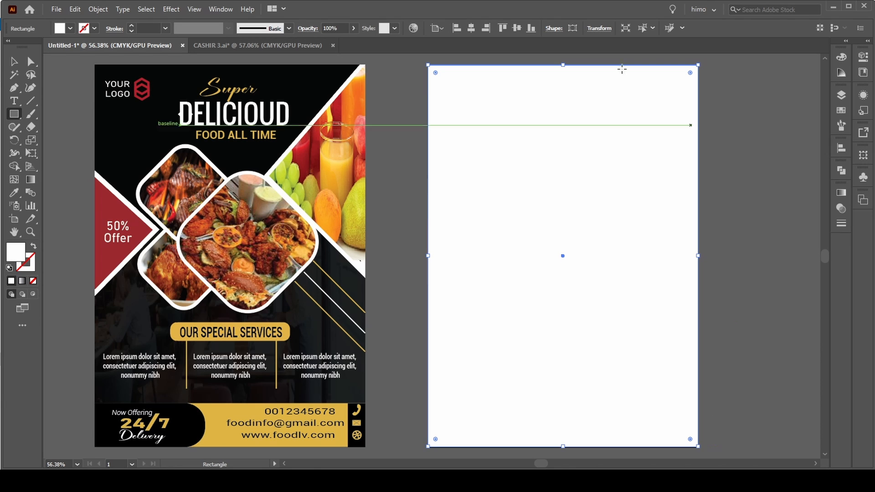
left_click(14, 192)
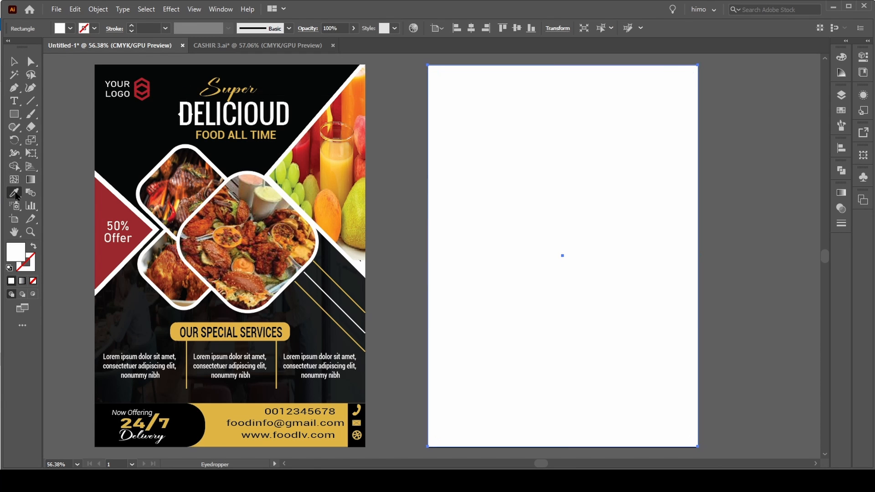
left_click(100, 150)
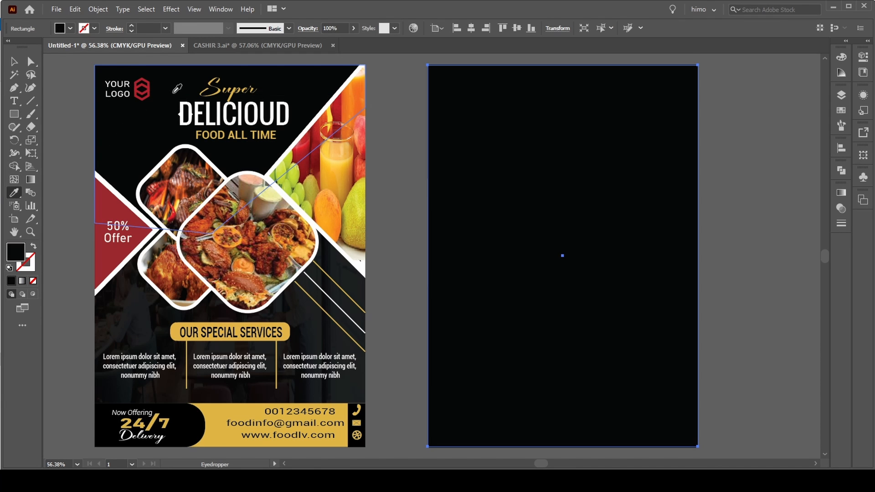
left_click(14, 61)
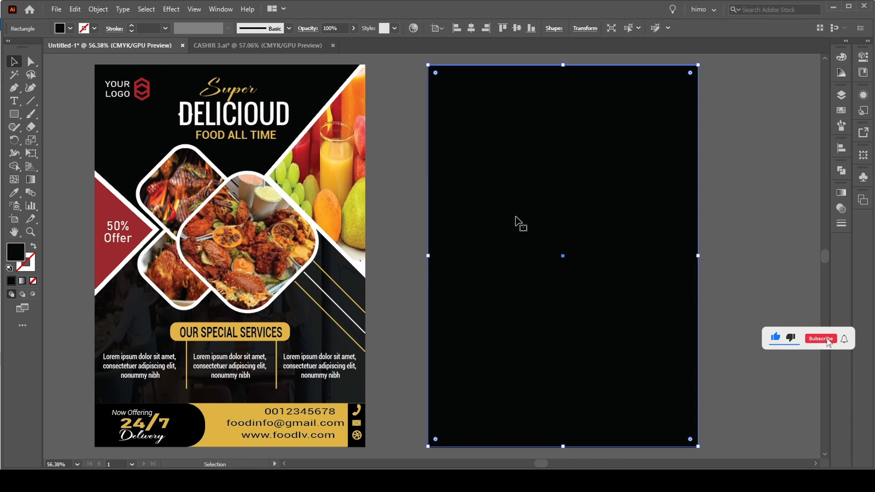
Send the full-page black rectangle to the back, behind the photos and the red triangle, and deselect it
key("ctrl+f")
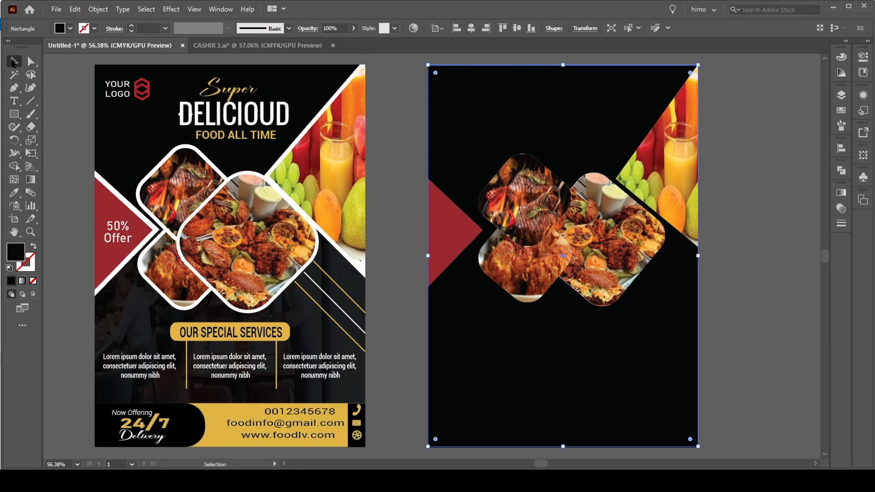
right_click(518, 405)
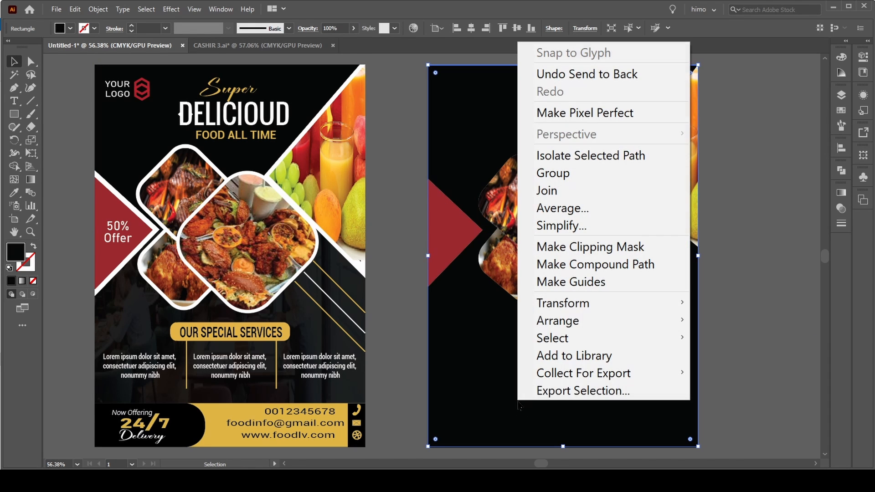
mouse_move(610, 309)
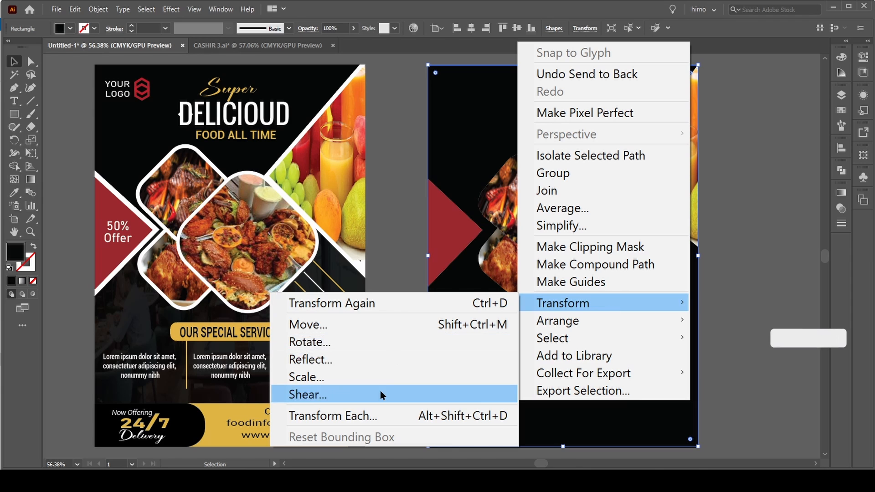
mouse_move(537, 322)
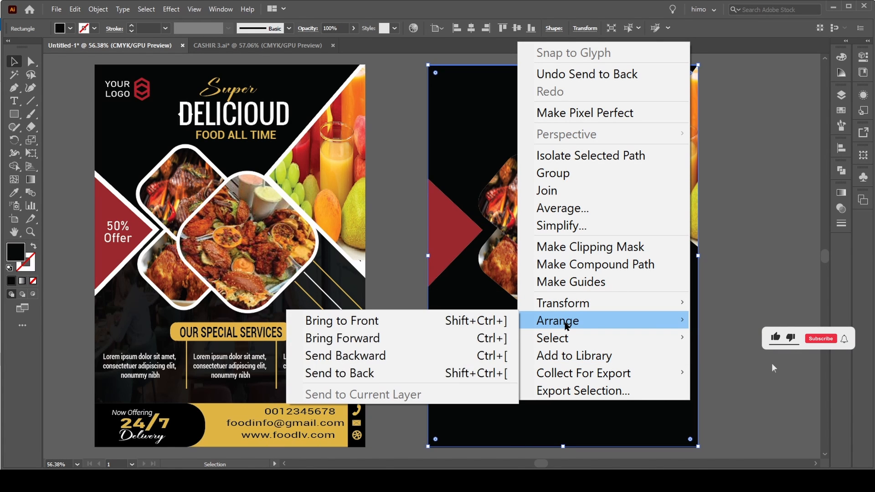
left_click(393, 370)
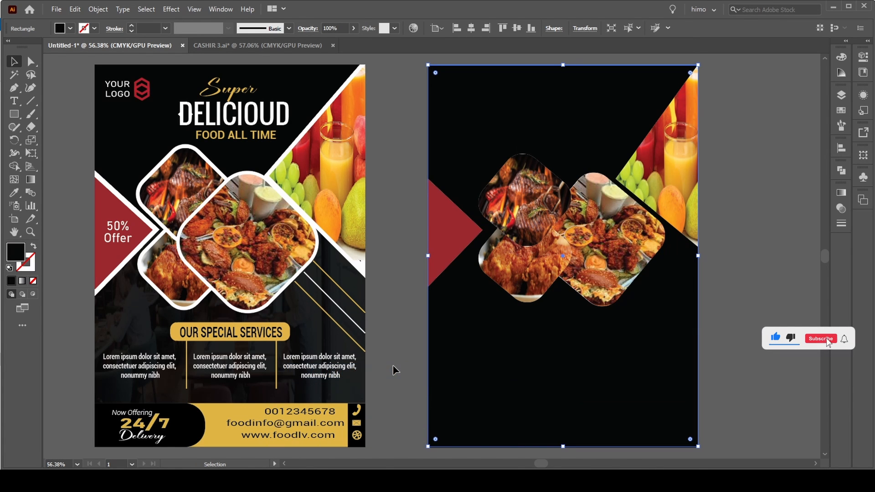
left_click(725, 304)
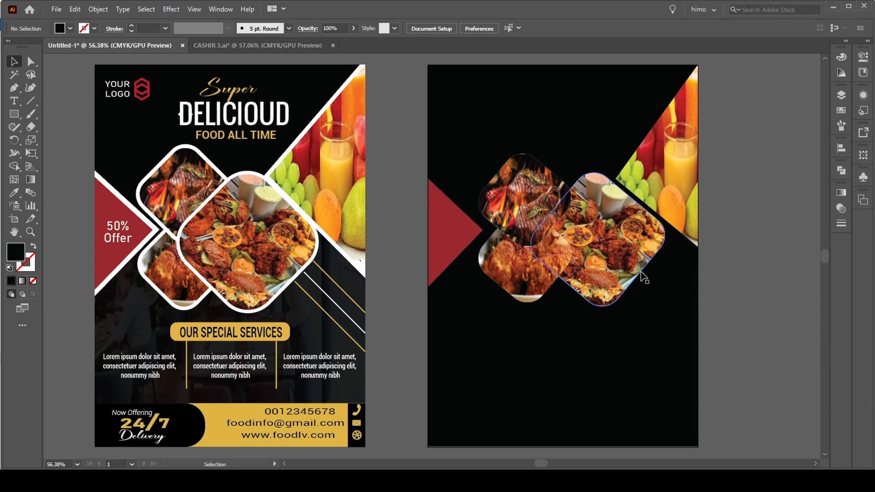
left_click(644, 277)
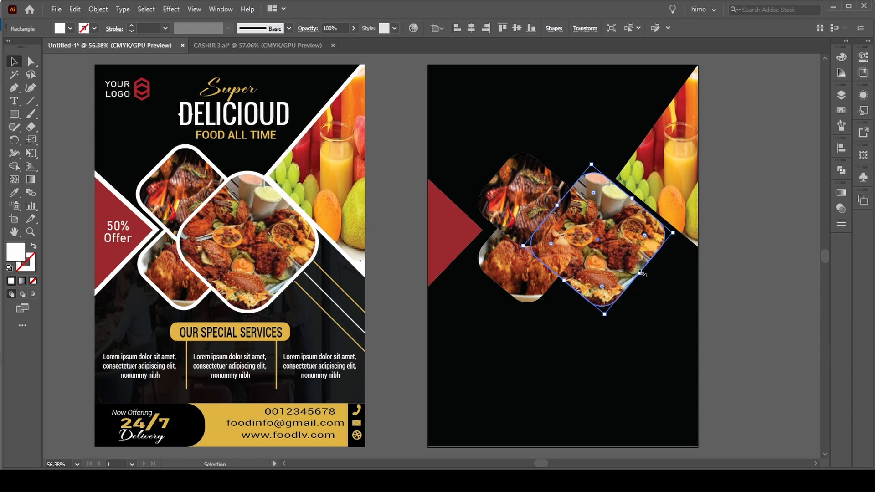
key("a")
left_click(543, 290)
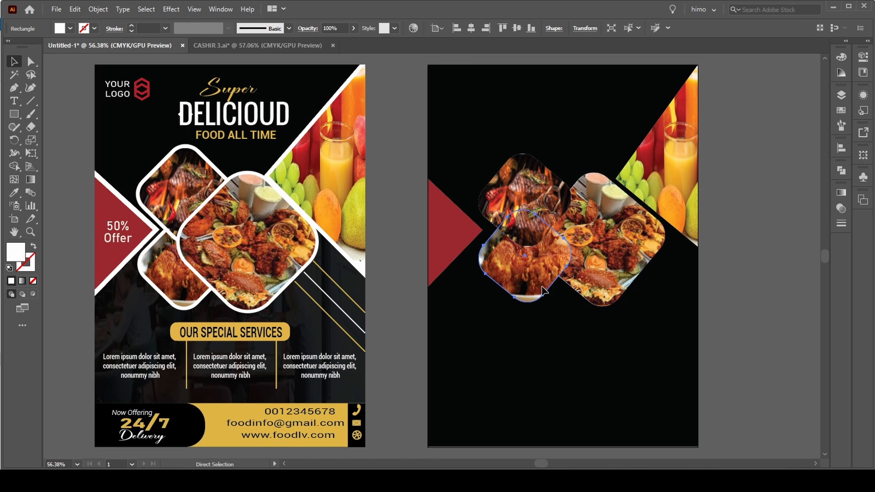
left_click(458, 252)
key("v")
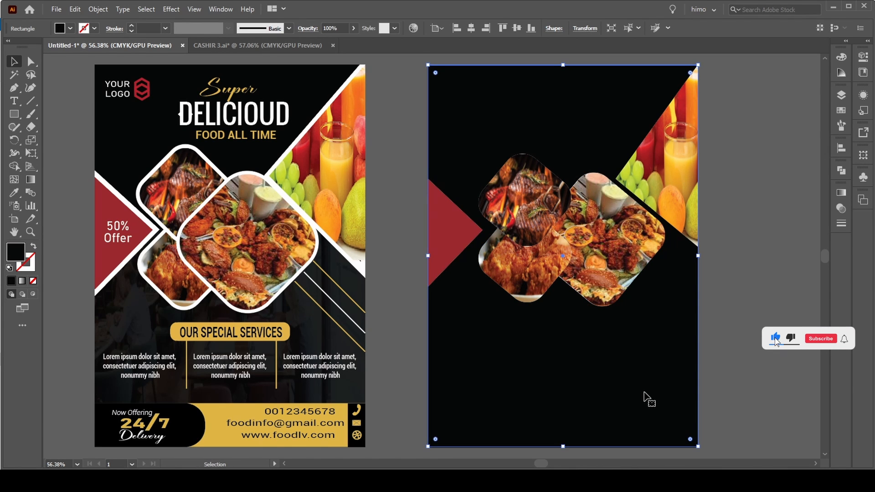
key("a")
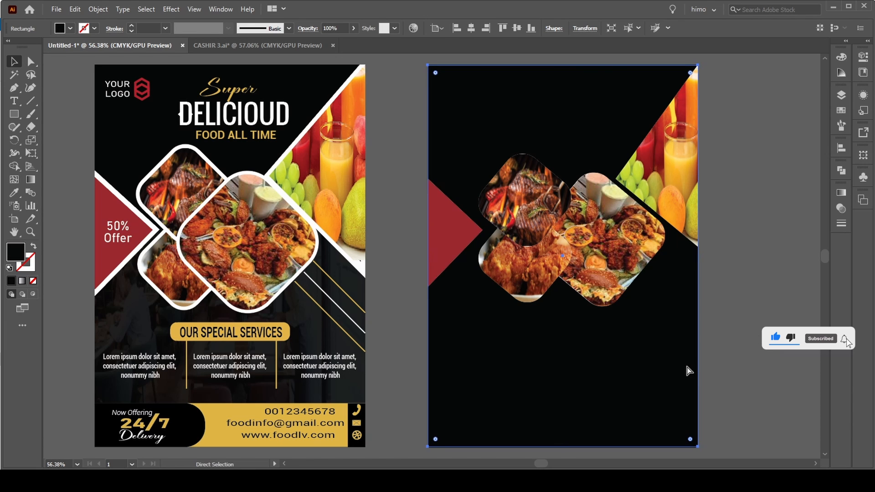
Undo the full-page black rectangle and the Eyedropper recoloring of the frames, back to their 14 pt black outlines
key("ctrl+z")
key("ctrl+z")
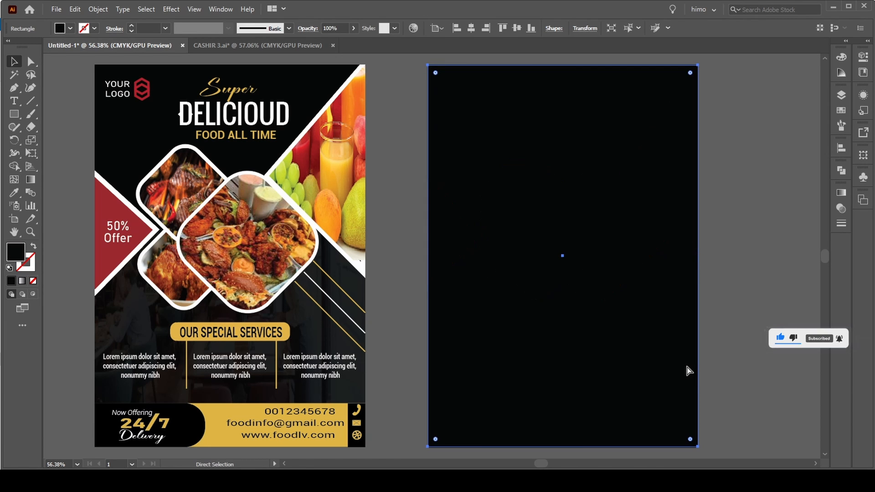
key("ctrl+z")
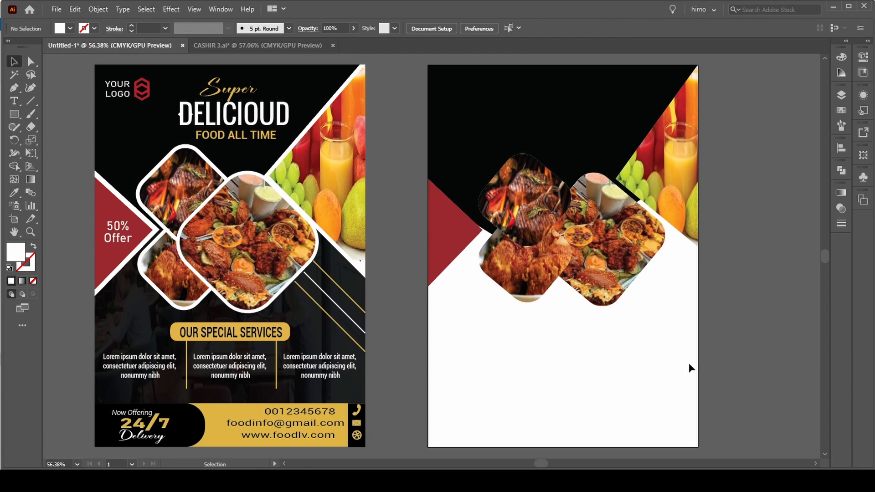
left_click(608, 303)
key("v")
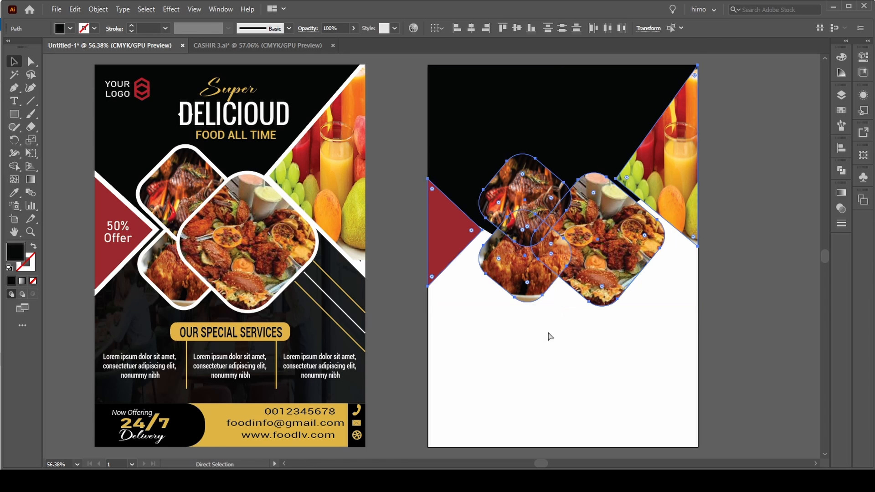
key("shift+x")
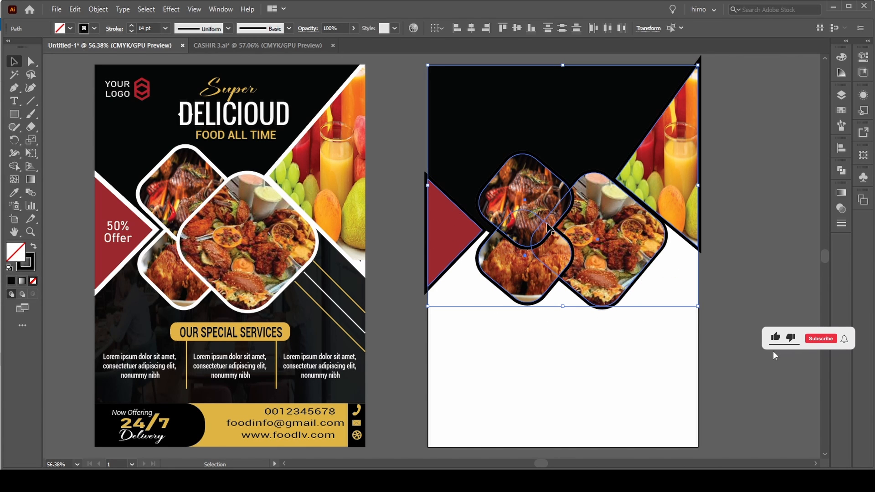
Select the outlines of the three diamond frames and both triangle frames on the new artboard and set their stroke color to white
left_click(578, 344)
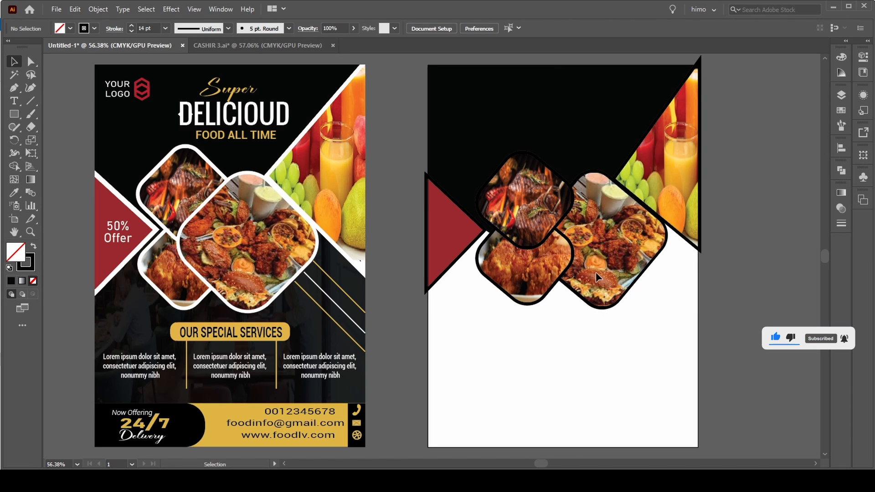
left_click(591, 309)
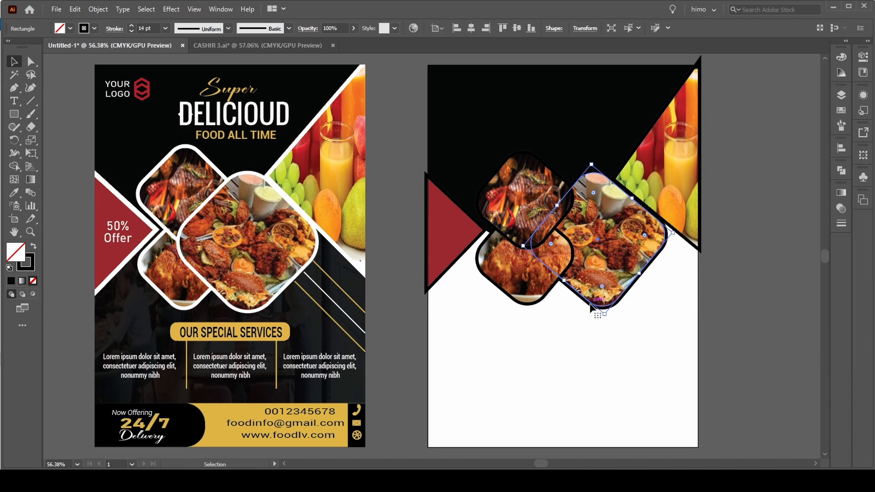
left_click(548, 295)
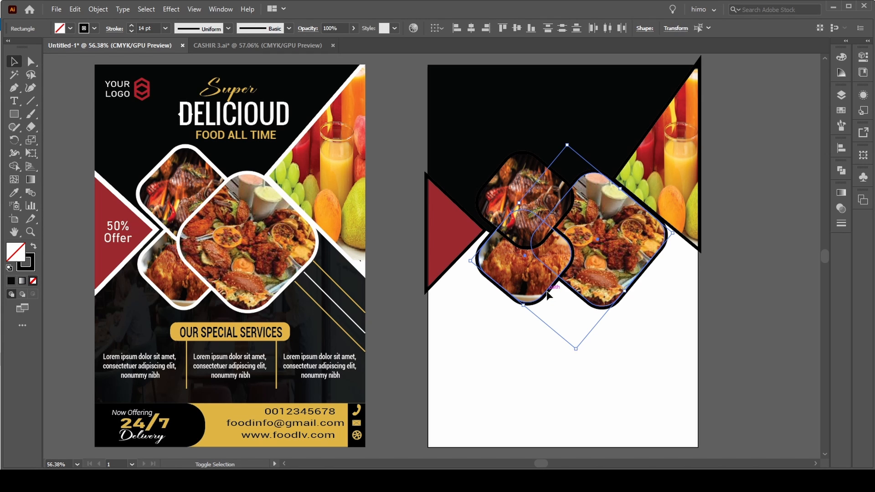
left_click(479, 209, "shift")
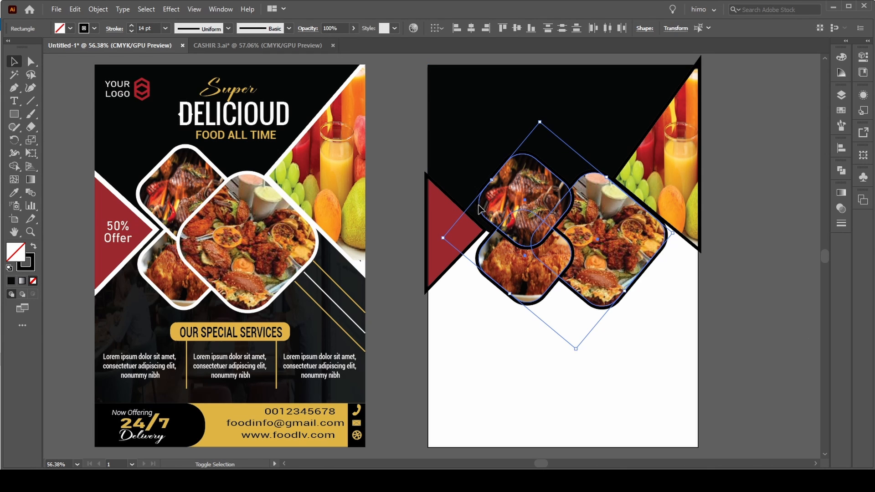
left_click(428, 210, "shift")
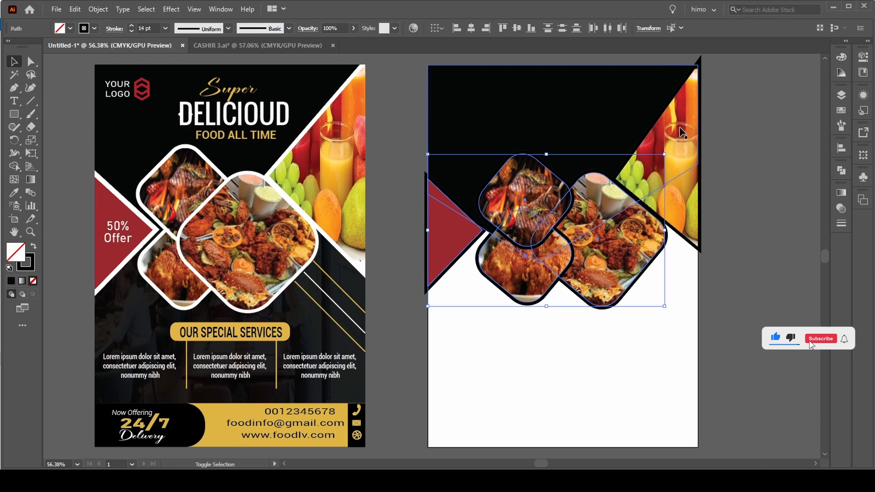
left_click(563, 85, "shift")
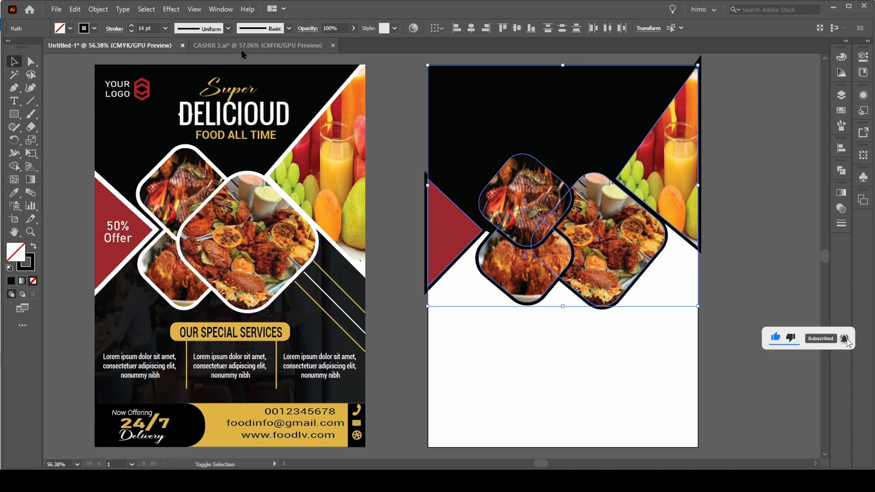
left_click(93, 28)
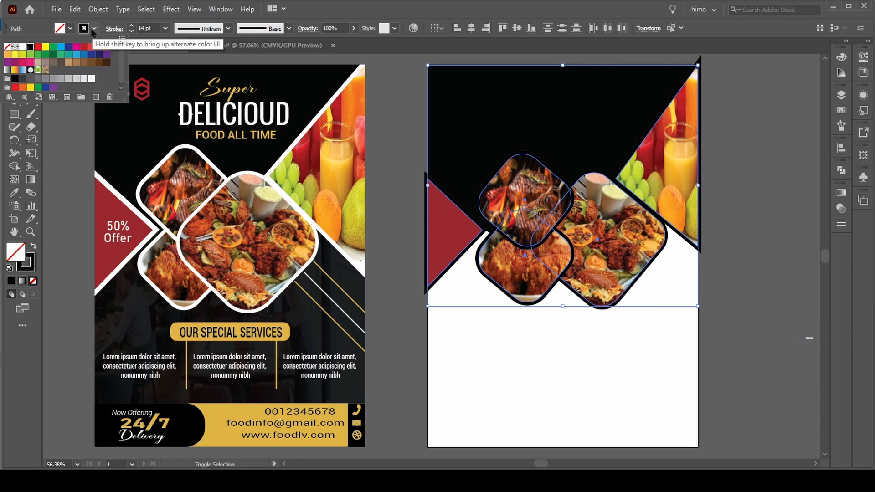
left_click(23, 47)
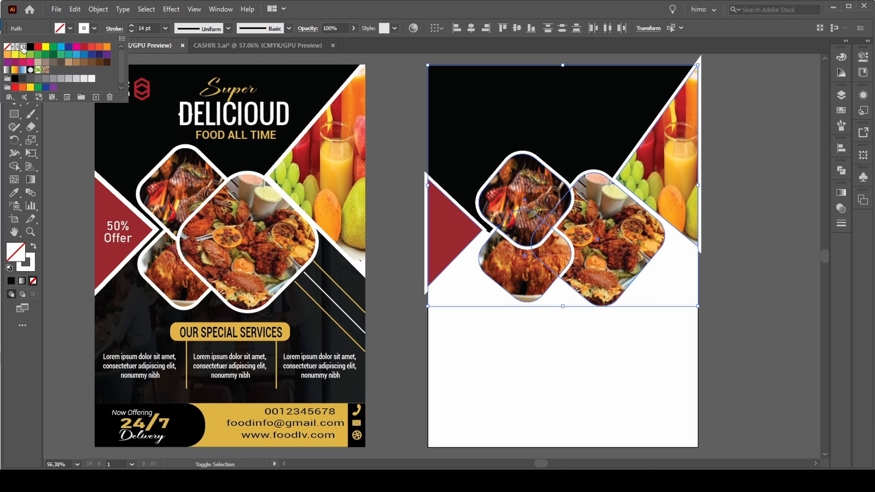
left_click(474, 347)
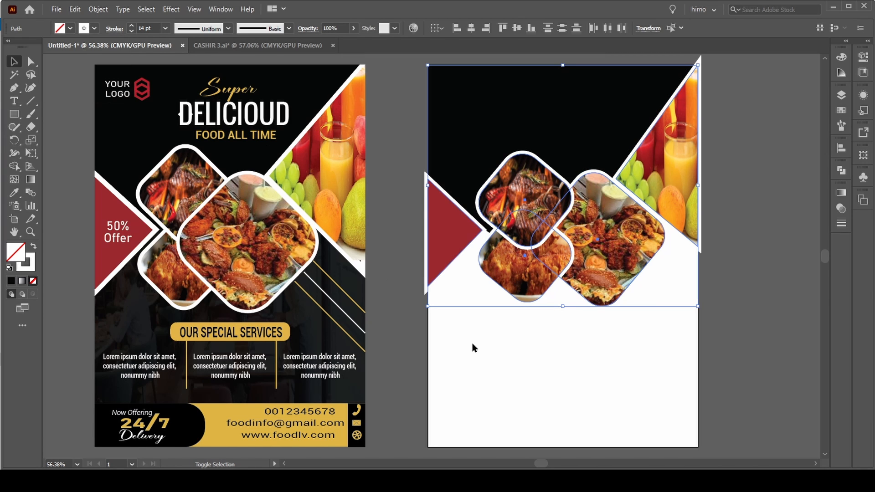
Draw a rectangle covering the whole new artboard and set its stroke to None
left_click(20, 115)
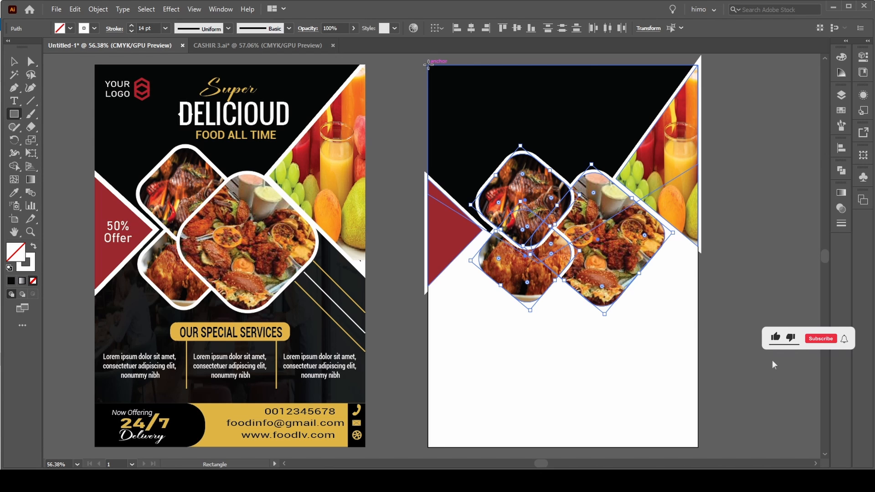
left_click_drag(429, 64, 698, 446)
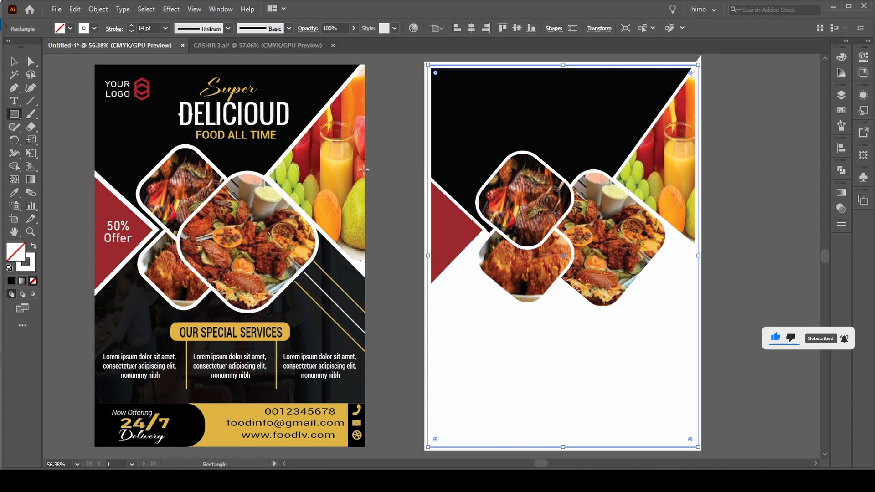
left_click(93, 29)
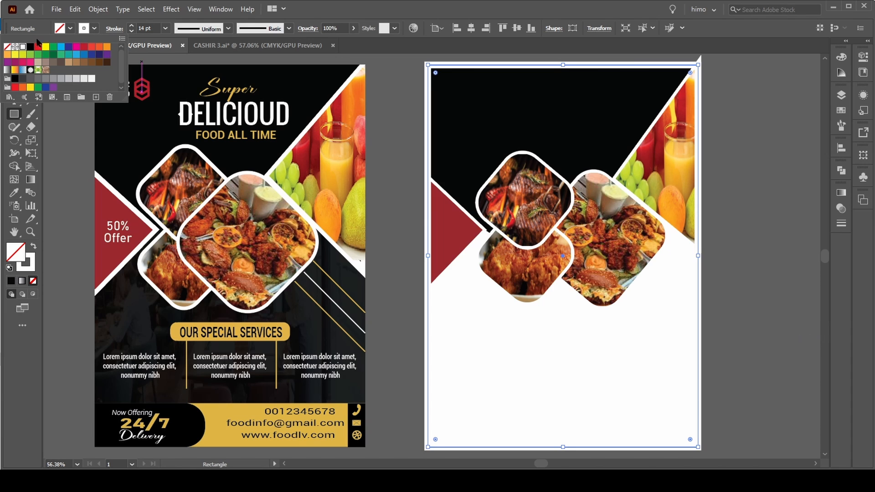
left_click(8, 46)
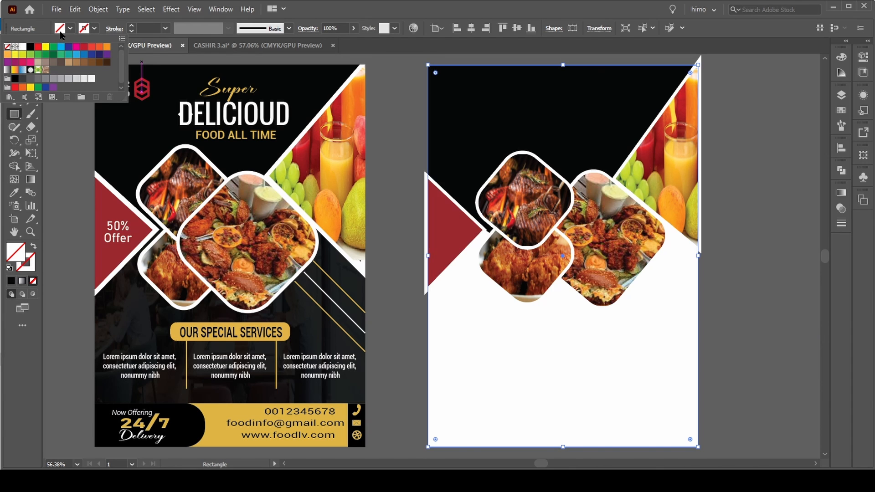
Fill the full-page rectangle with black sampled from the reference flyer's background and send it to the back
left_click(15, 192)
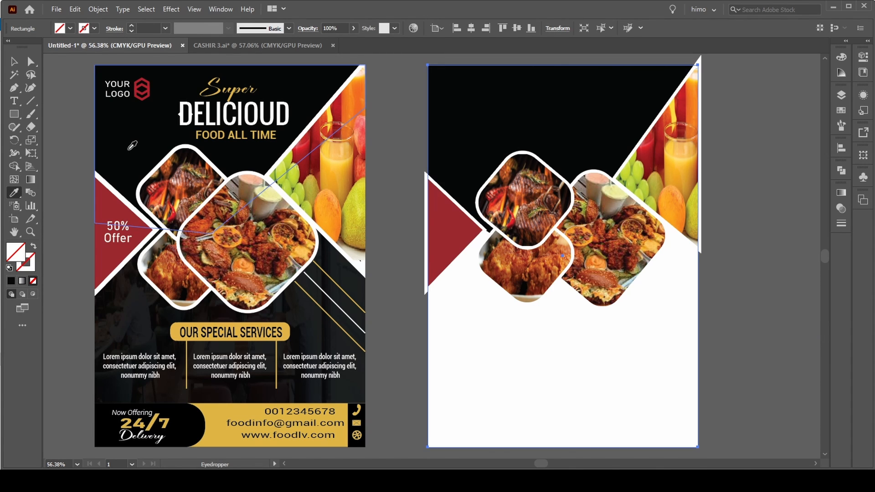
left_click(132, 144)
left_click(17, 63)
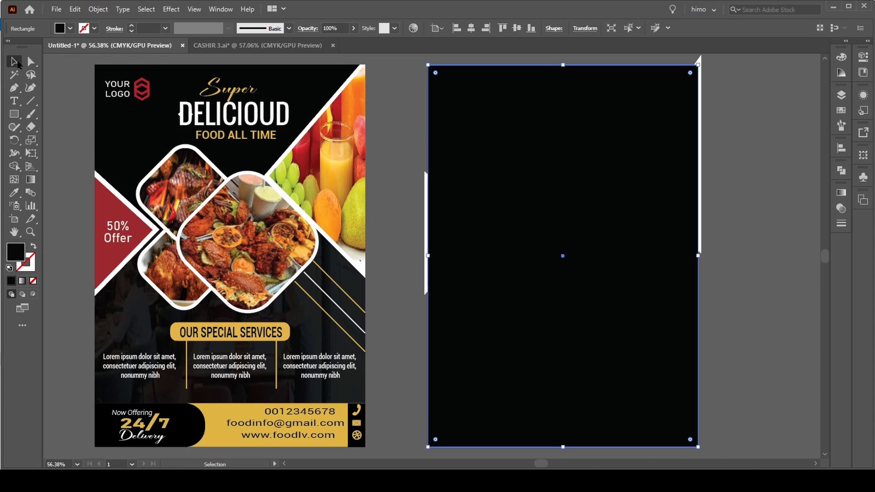
key("ctrl+shift+bracketleft")
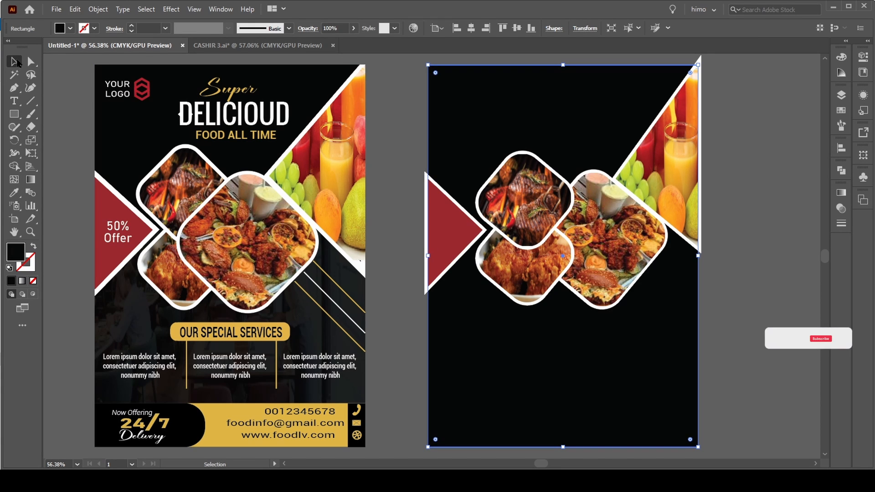
left_click(731, 152)
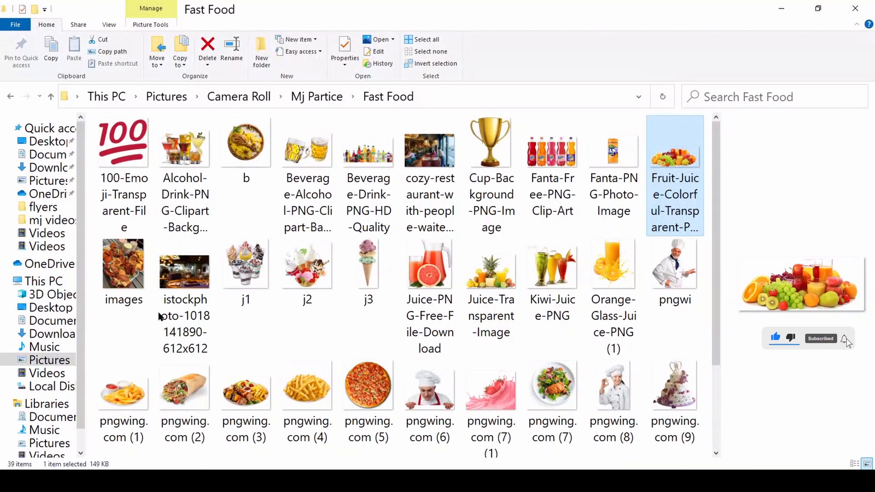
Place the cozy-restaurant photo from the Fast Food folder in File Explorer into the Illustrator flyer document
left_click(423, 147)
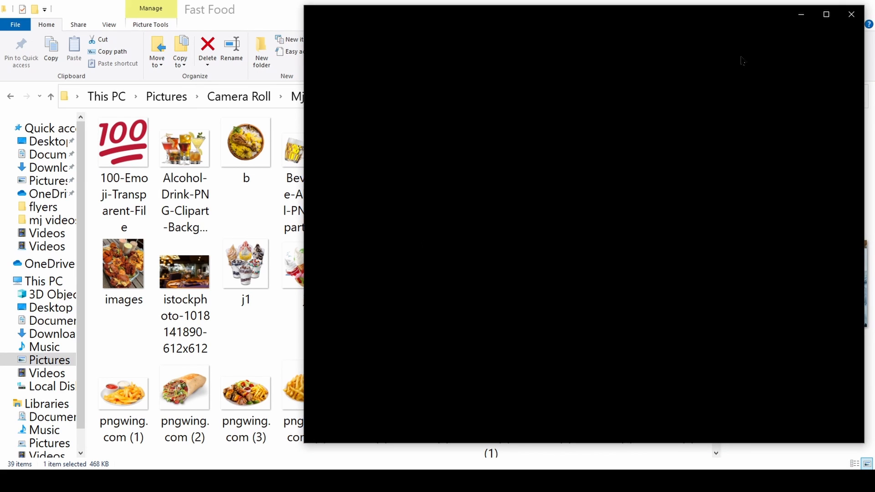
left_click(850, 15)
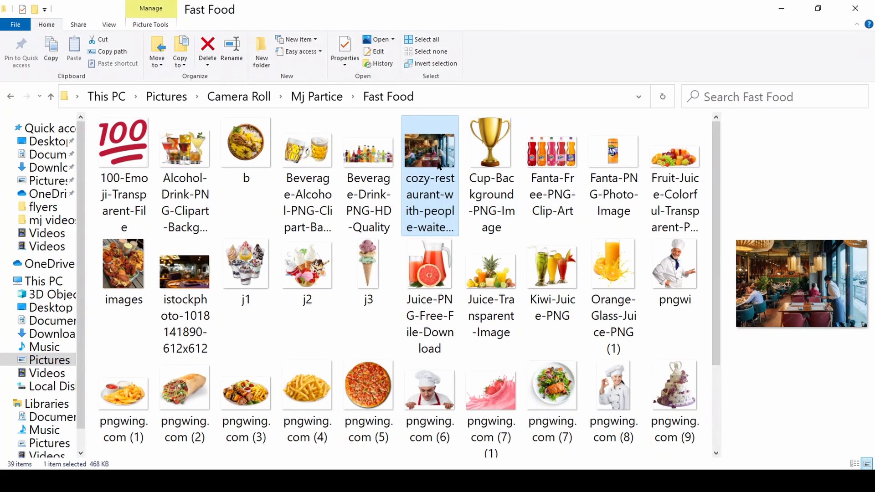
left_click_drag(438, 164, 501, 328)
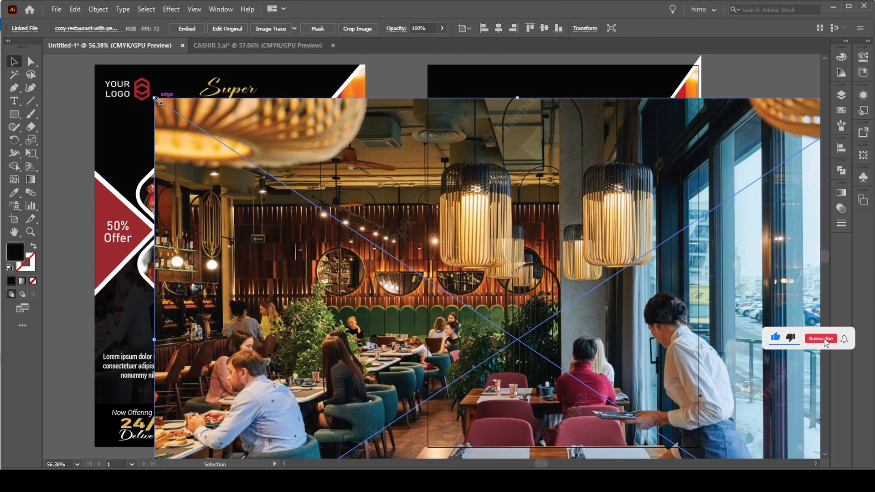
Scale, stretch and position the restaurant photo to span the new artboard's full width from just above the middle down to its bottom edge
left_click_drag(153, 98, 475, 273)
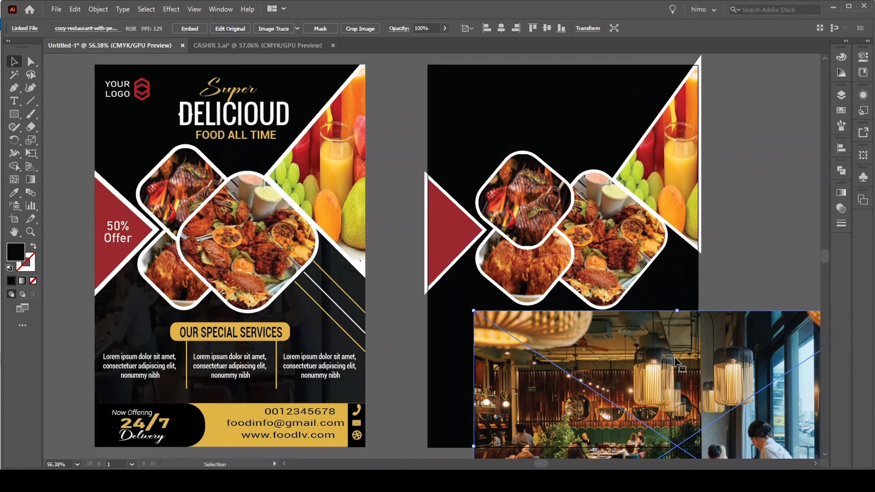
left_click_drag(690, 370, 644, 265)
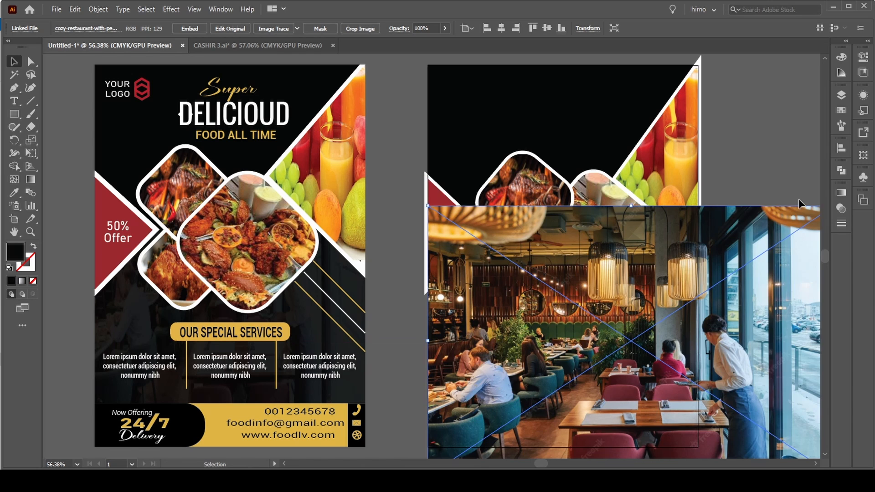
left_click_drag(429, 208, 444, 280)
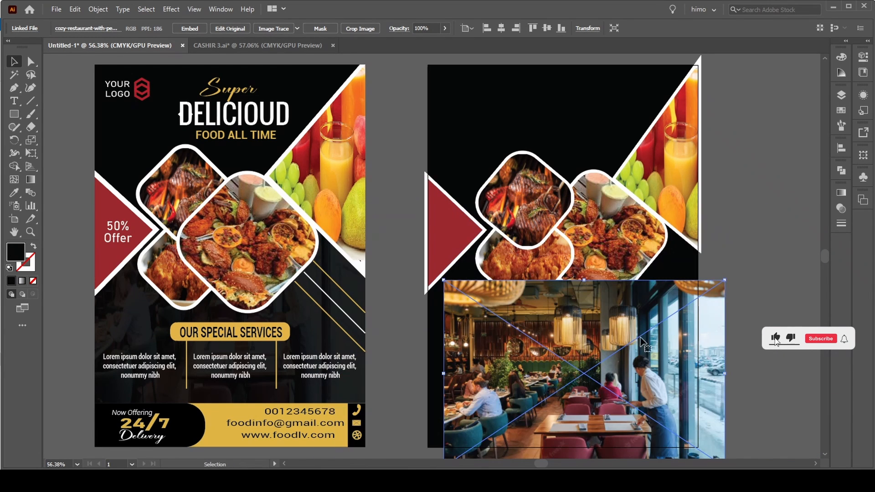
left_click_drag(643, 357, 627, 311)
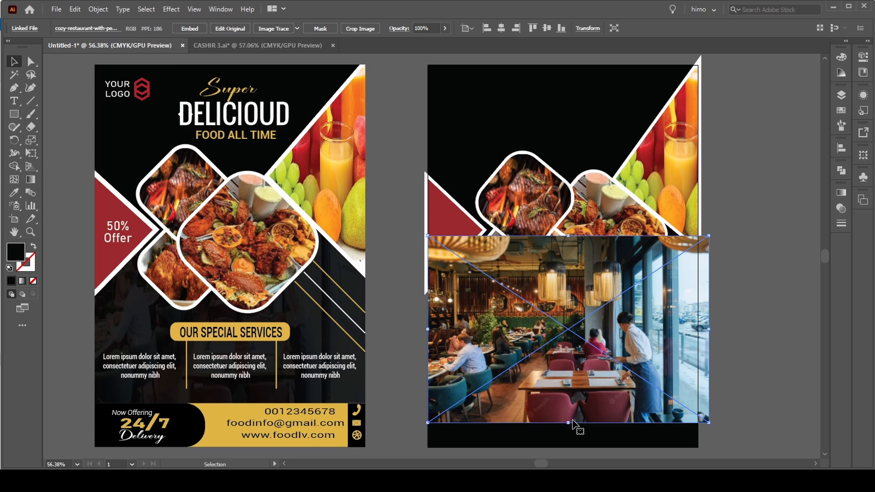
left_click_drag(568, 423, 568, 448)
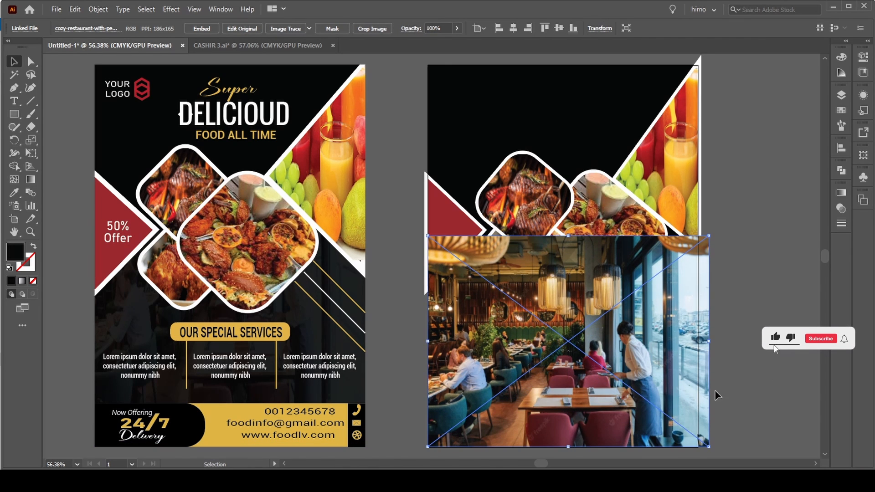
left_click_drag(705, 344, 698, 343)
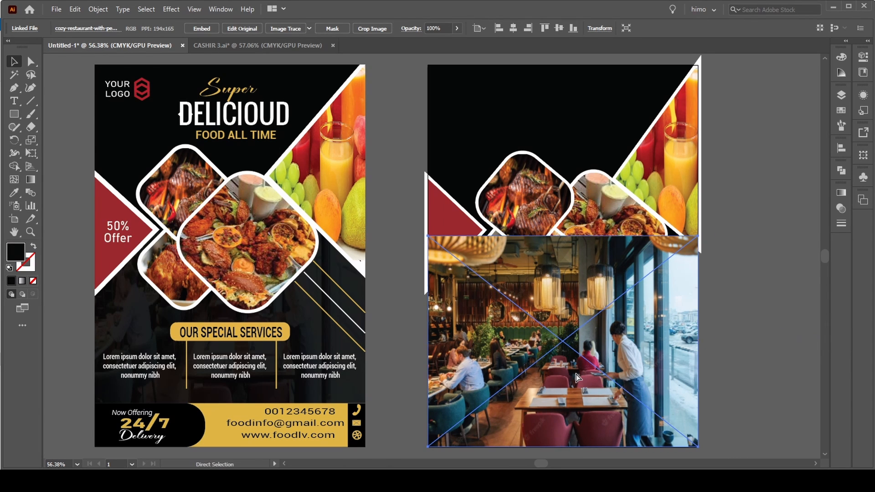
Send the restaurant photo to the back, behind the full-page black rectangle, and deselect it
key("v")
key("ctrl+shift+bracketleft")
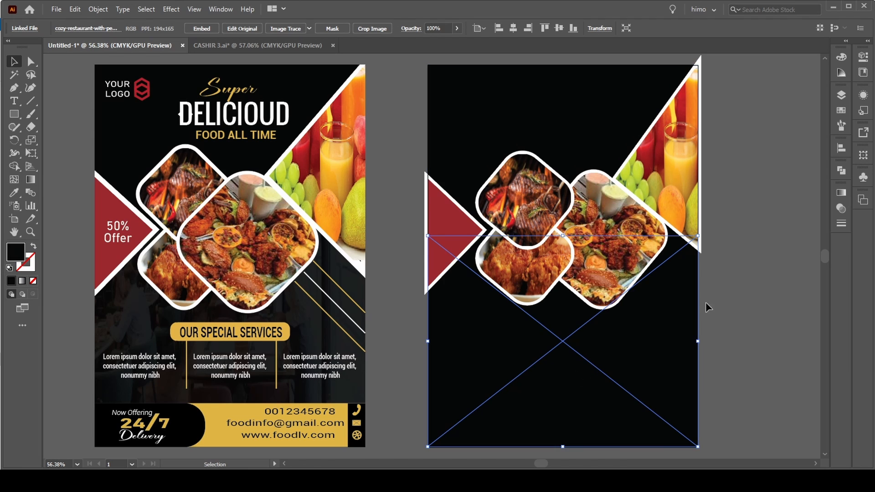
left_click(742, 285)
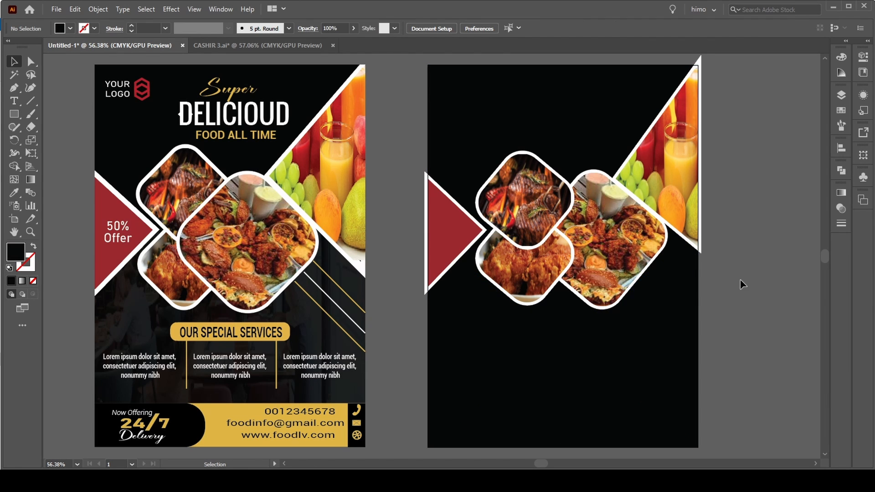
Set the full-page black rectangle's opacity to 90% so that the restaurant photo shows faintly through it
left_click(687, 292)
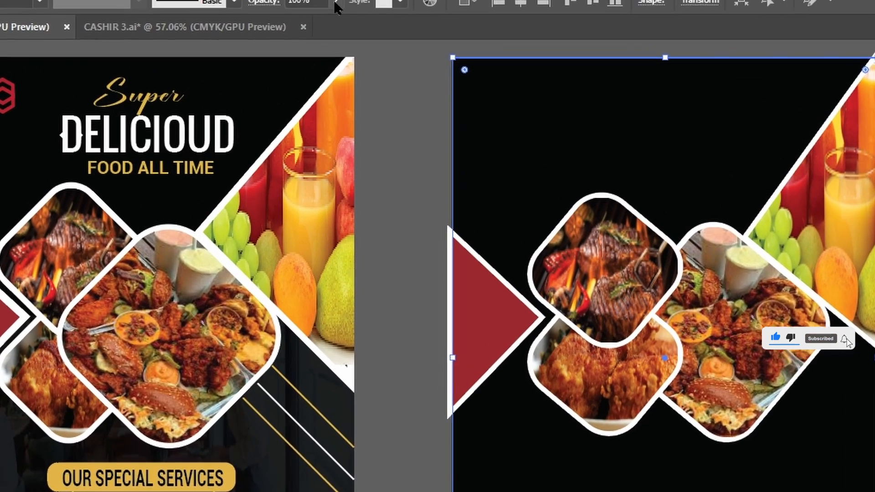
left_click(332, 0)
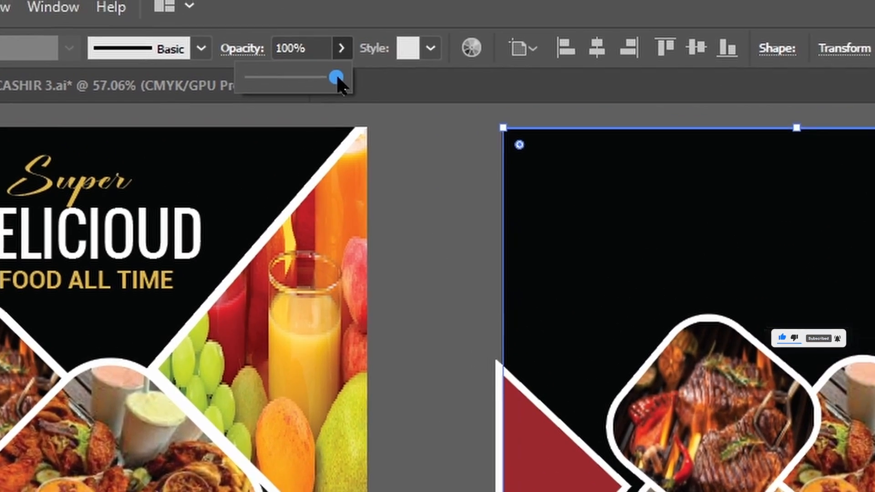
left_click_drag(331, 32, 315, 31)
left_click_drag(313, 101, 269, 106)
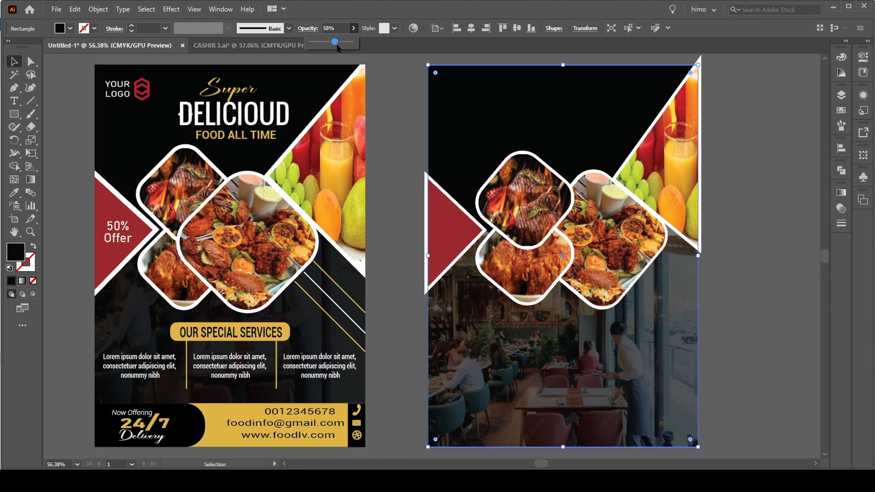
left_click_drag(339, 48, 343, 49)
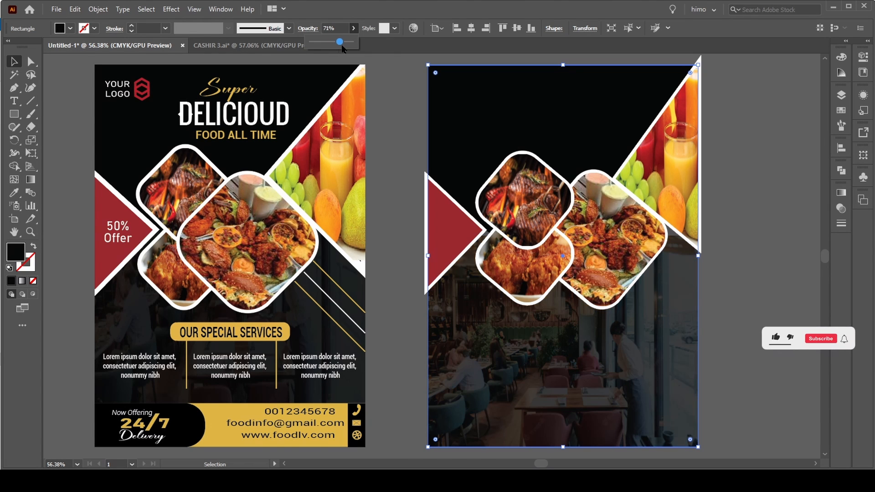
left_click_drag(349, 50, 351, 50)
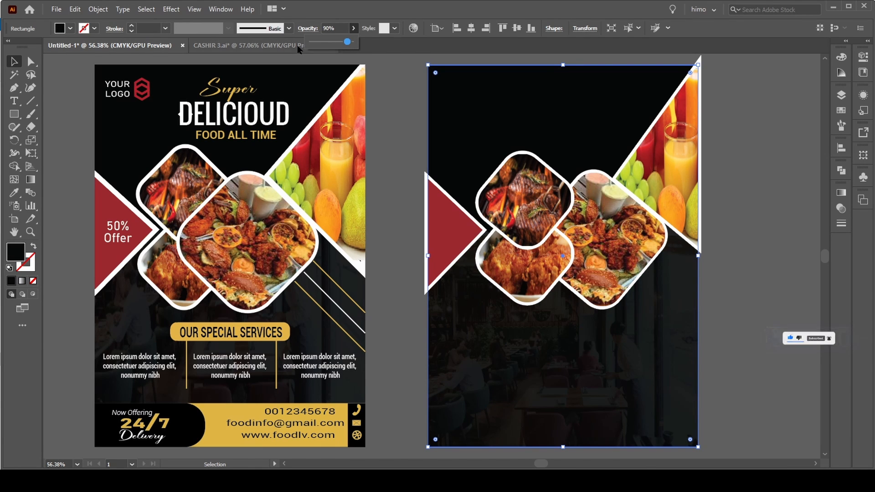
left_click(321, 344)
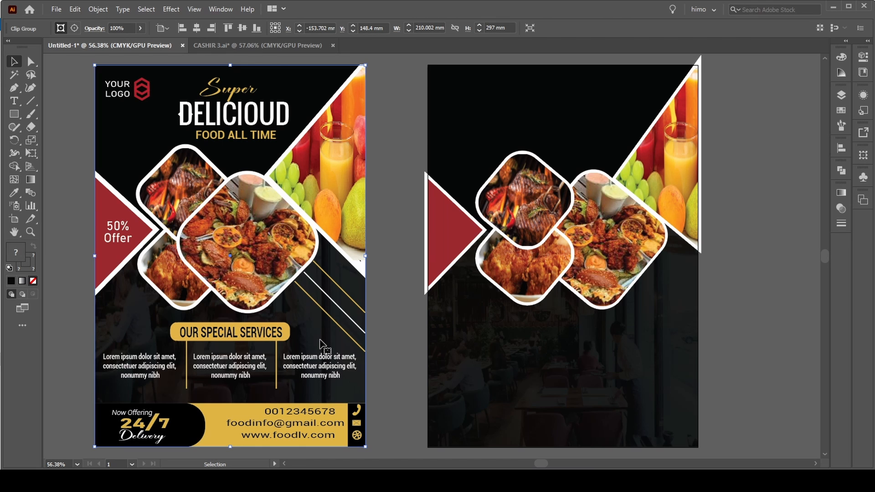
right_click(314, 329)
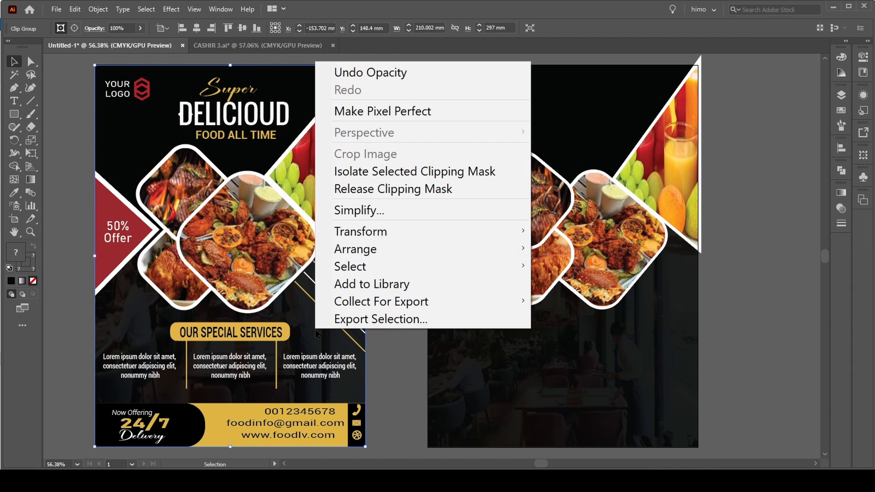
left_click(234, 371)
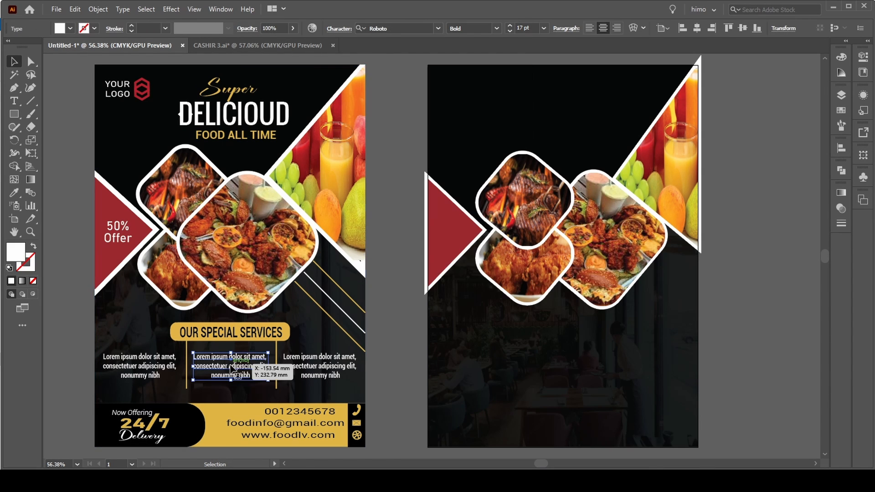
left_click(315, 321)
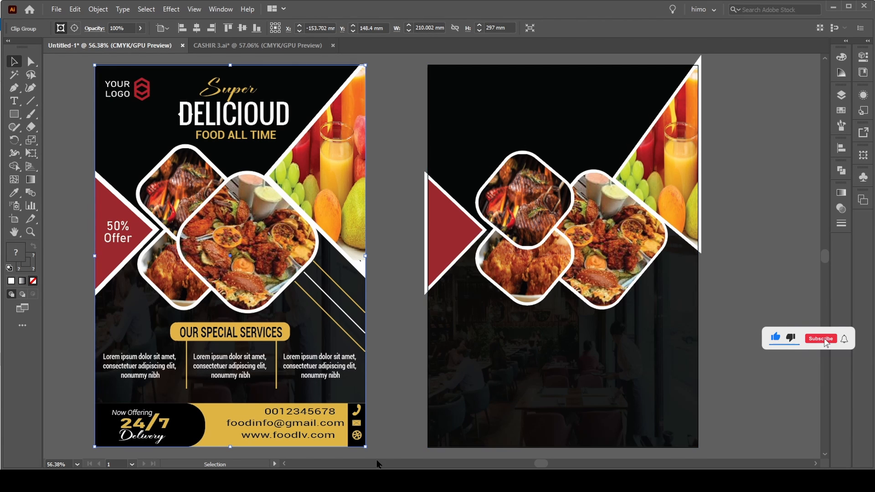
left_click(392, 387)
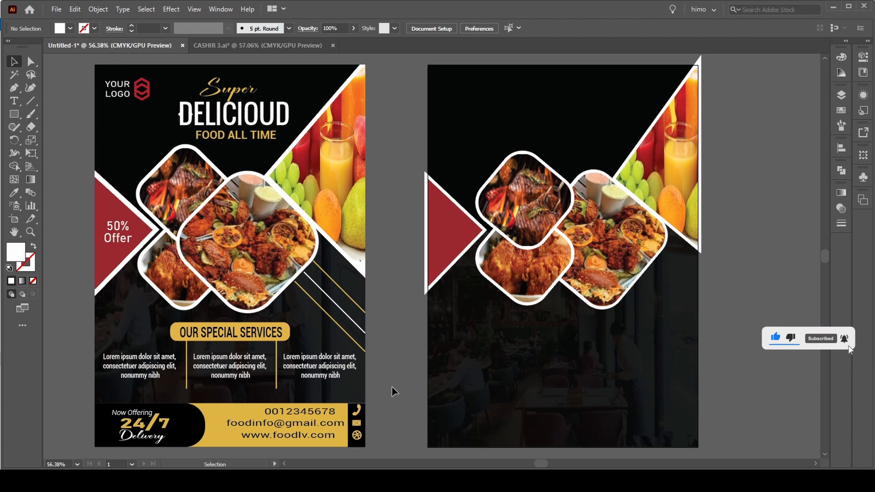
Set the opacity of the new artboard's full-page black rectangle to 88% and deselect it
left_click(495, 388)
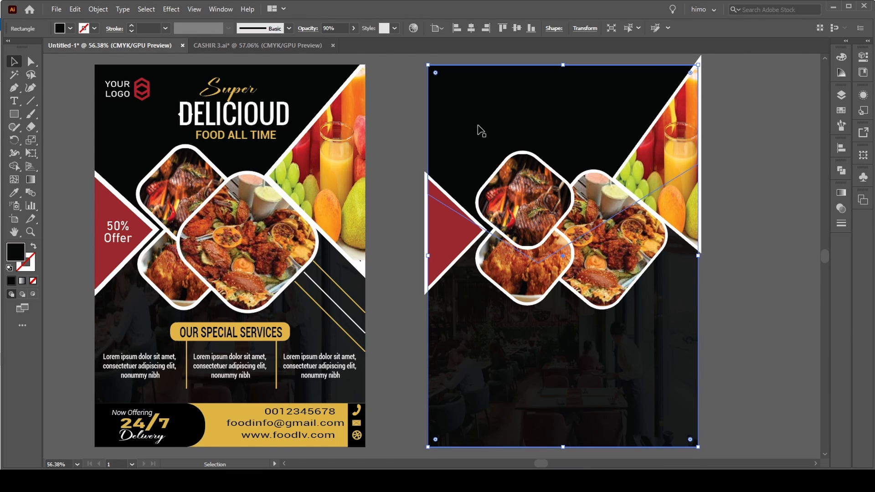
left_click(354, 29)
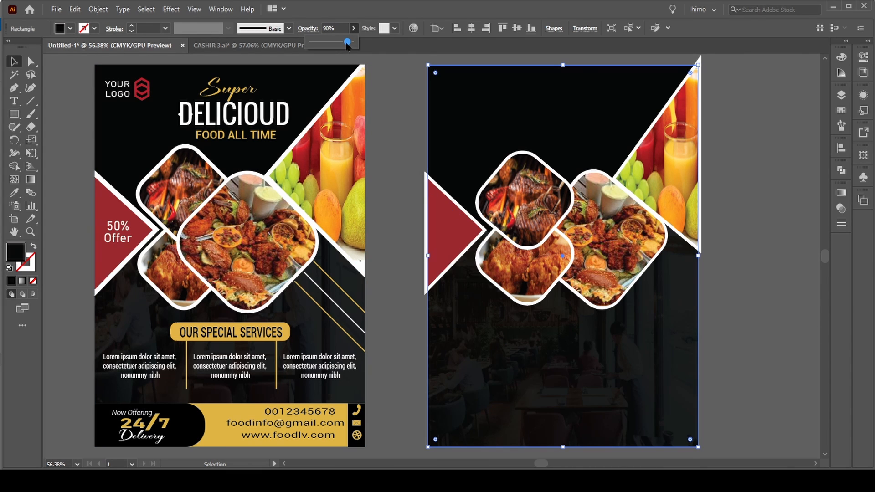
left_click_drag(345, 44, 346, 45)
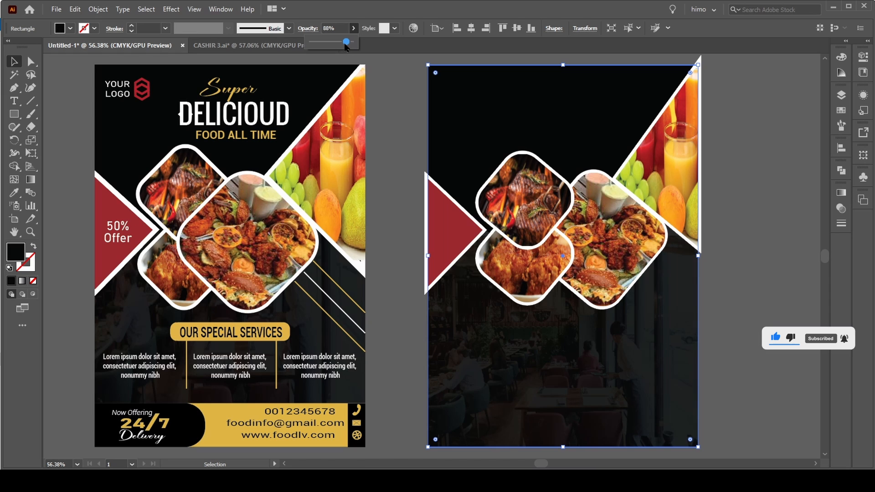
left_click(397, 118)
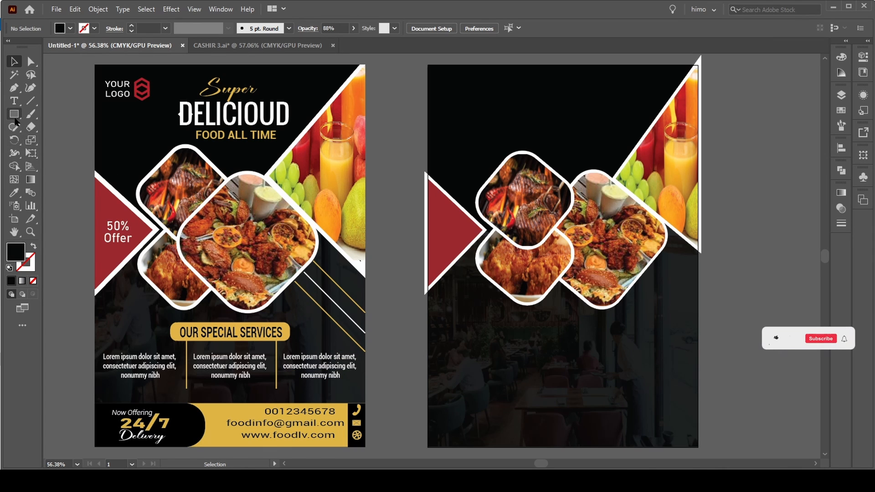
left_click(15, 117)
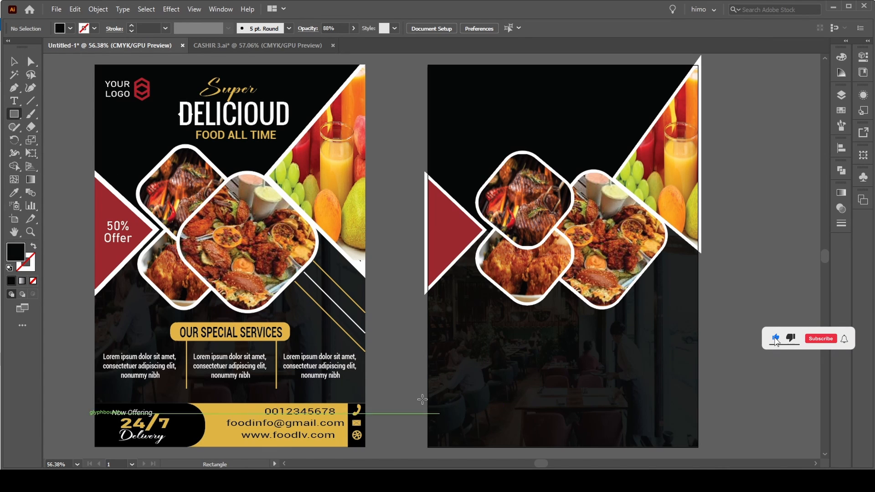
left_click(14, 61)
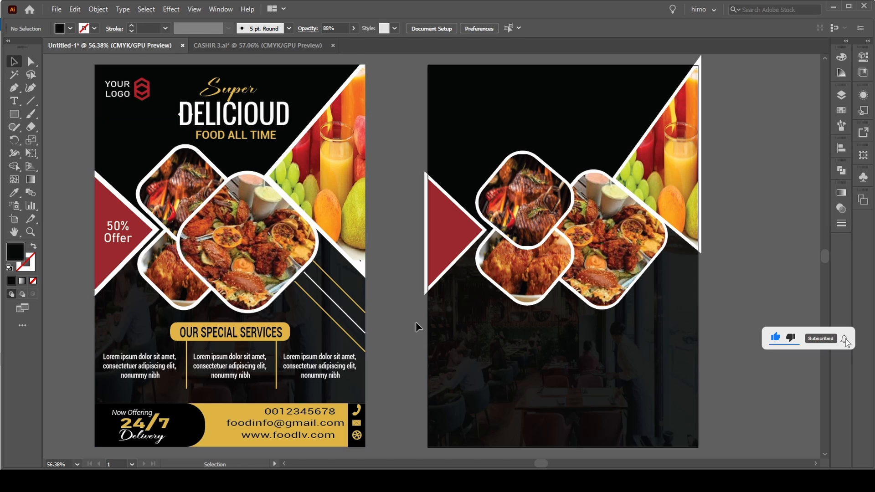
left_click(508, 360)
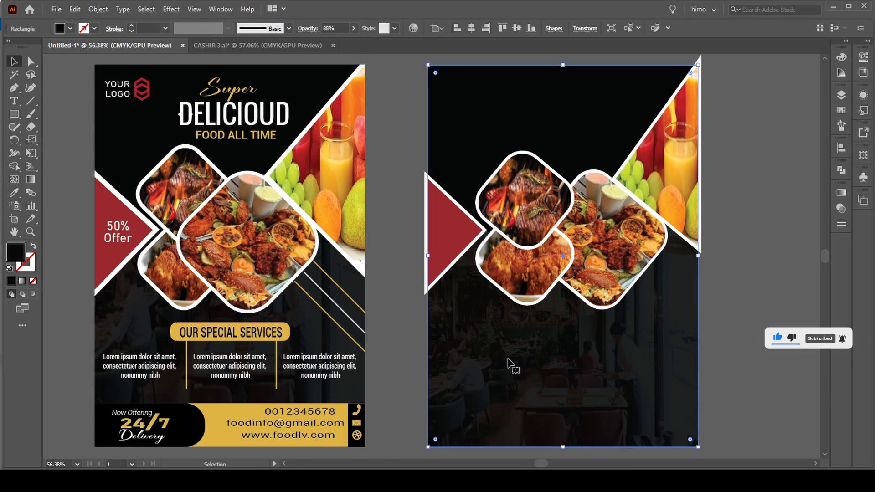
key("ctrl+shift+a")
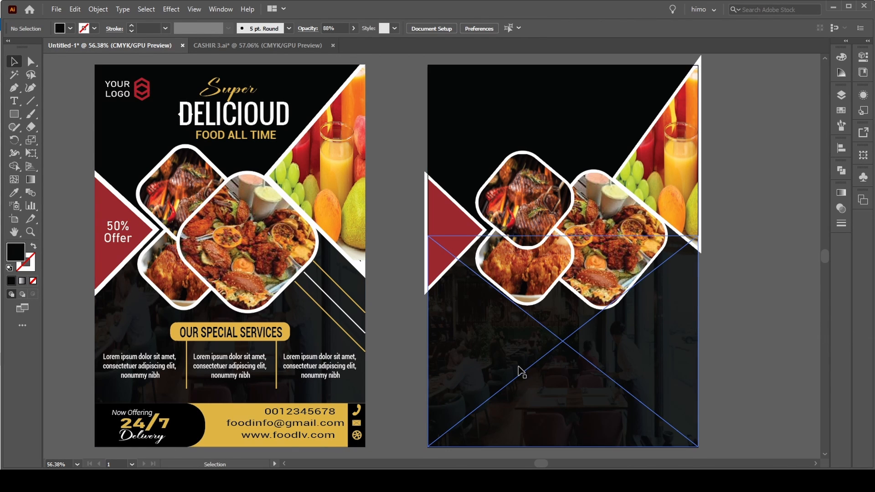
left_click(518, 366)
key("ctrl+shift+a")
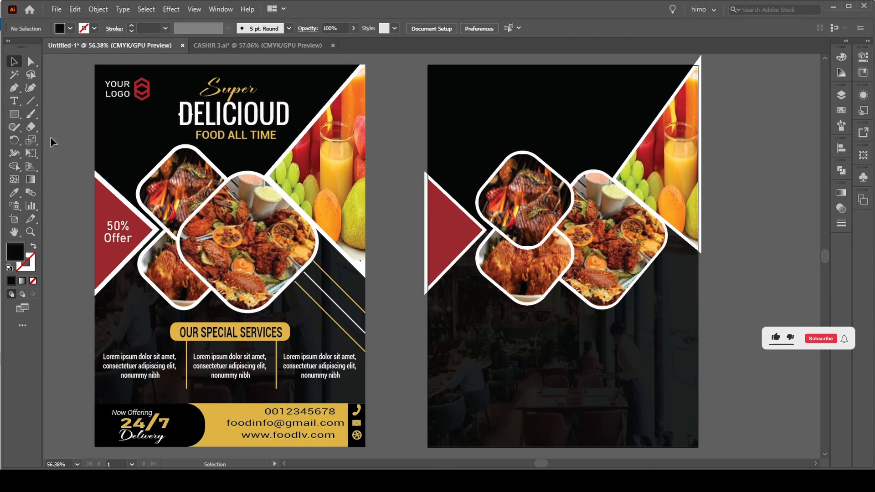
Draw a black footer rectangle from the new artboard's bottom-left corner, slightly under half the page wide, and fully round its right-hand corners
left_click(14, 114)
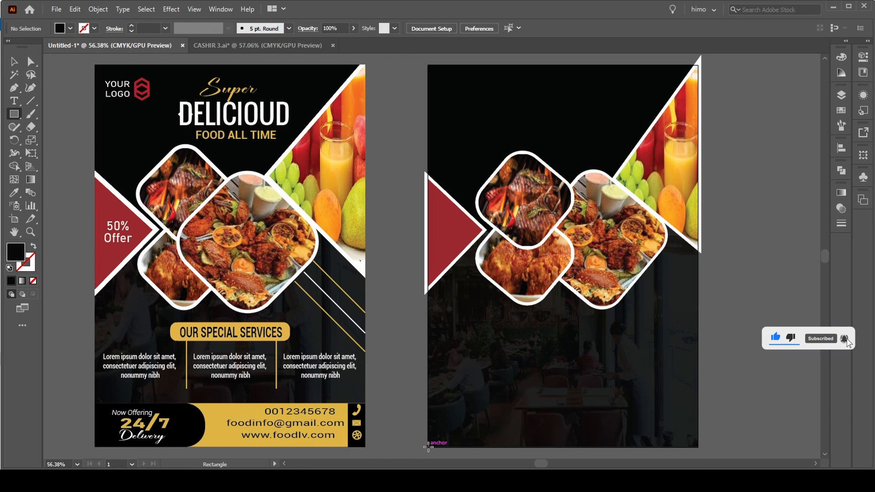
left_click_drag(428, 446, 548, 408)
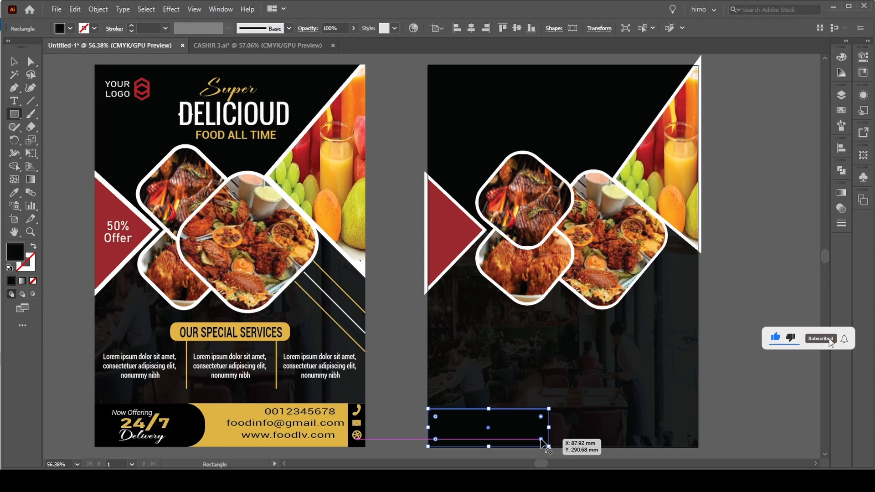
left_click_drag(541, 440, 505, 441)
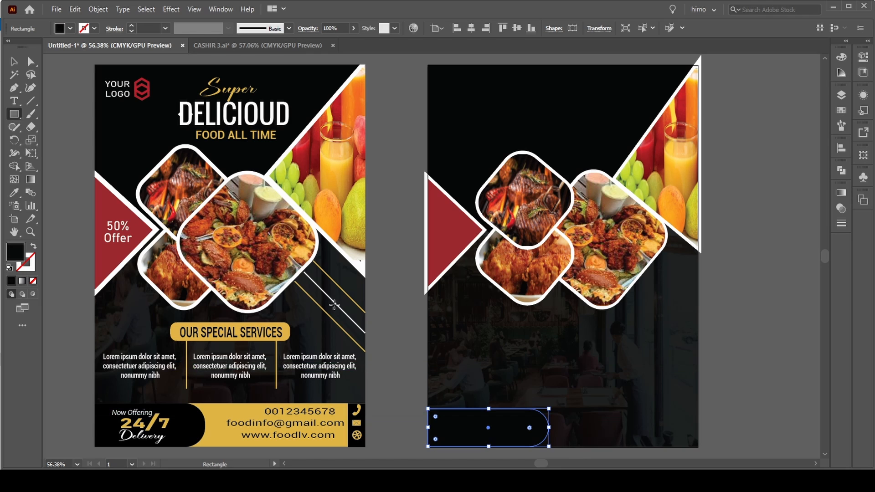
left_click(14, 62)
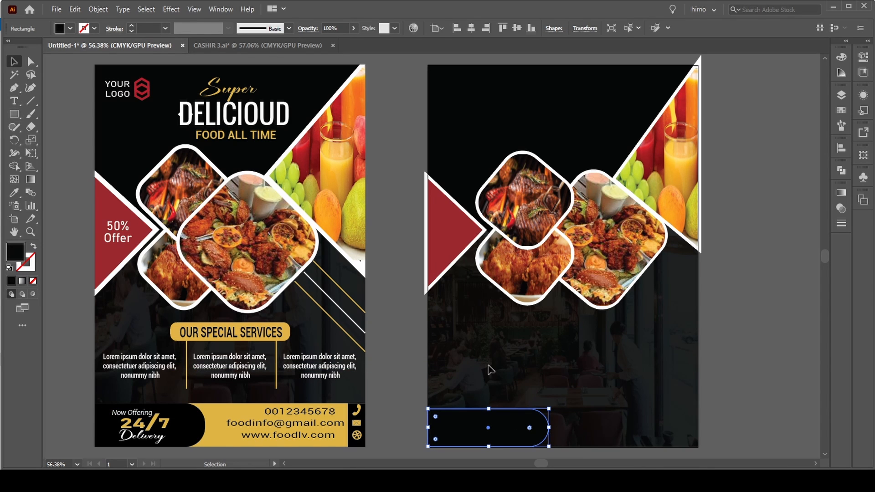
Copy the rounded black footer bar, paste it in place, and move the copy right so it slightly overlaps the original's rounded end
left_click(73, 11)
left_click(130, 84)
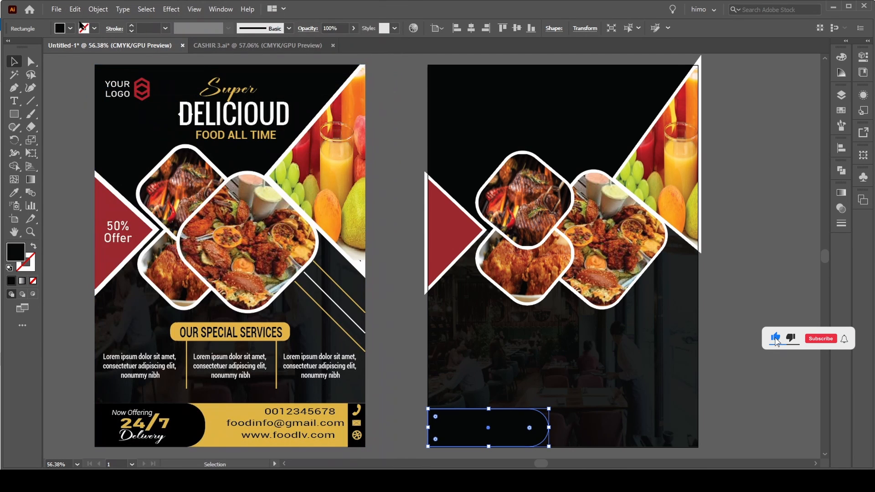
left_click(74, 9)
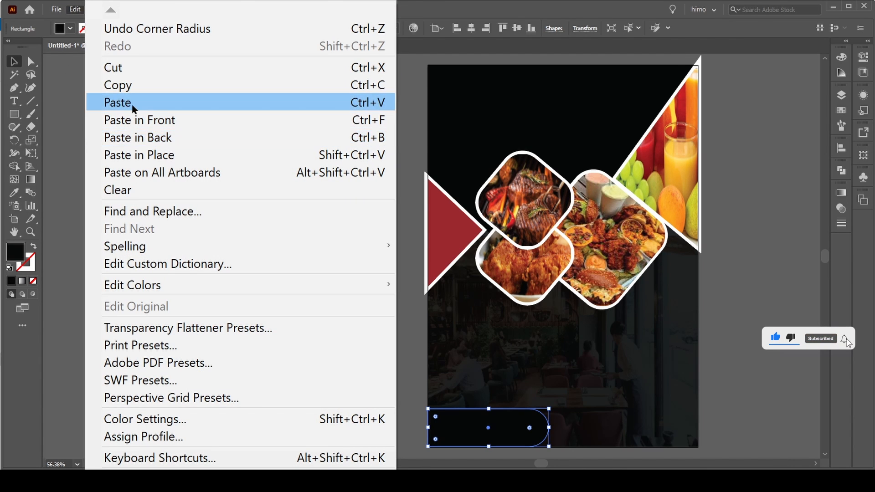
left_click(197, 151)
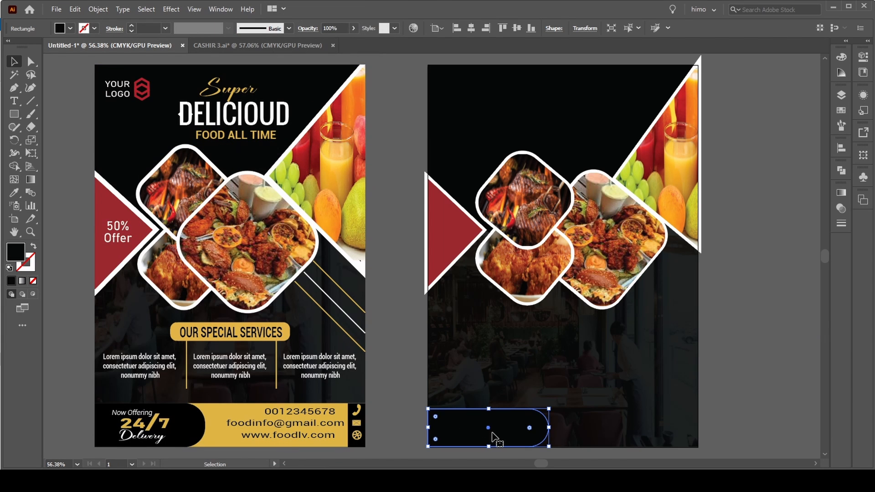
left_click_drag(489, 429, 607, 429)
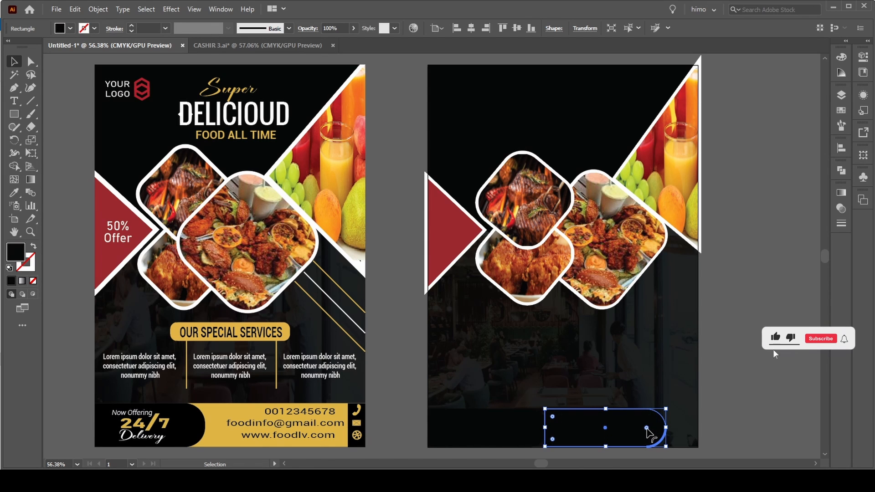
Remove the corner rounding from the right-hand copy of the footer bar so that it is a plain rectangle
left_click(687, 416)
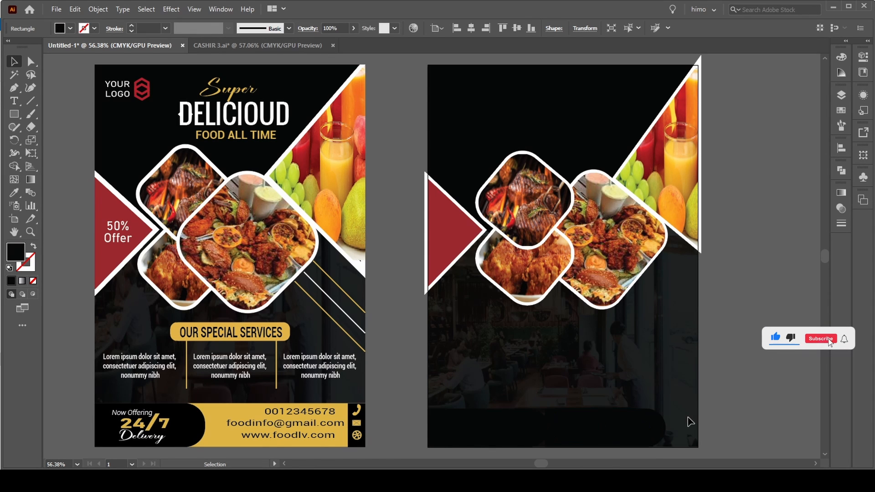
left_click(643, 432)
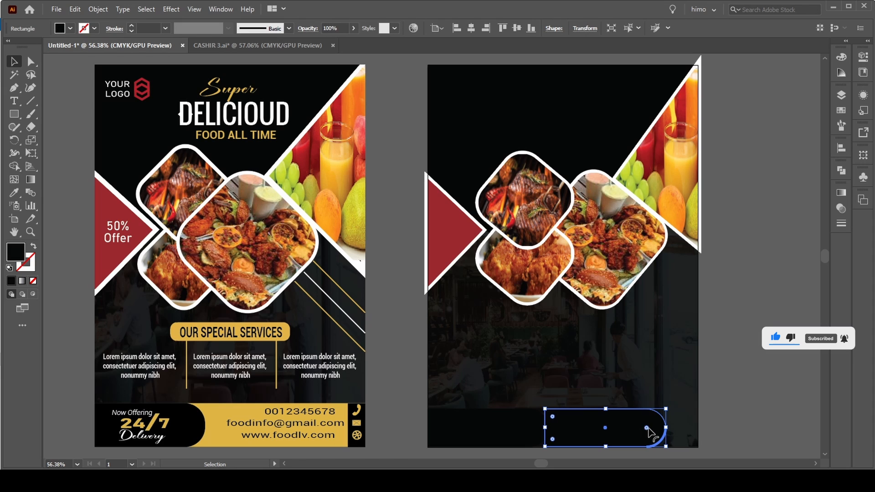
left_click_drag(647, 428, 702, 416)
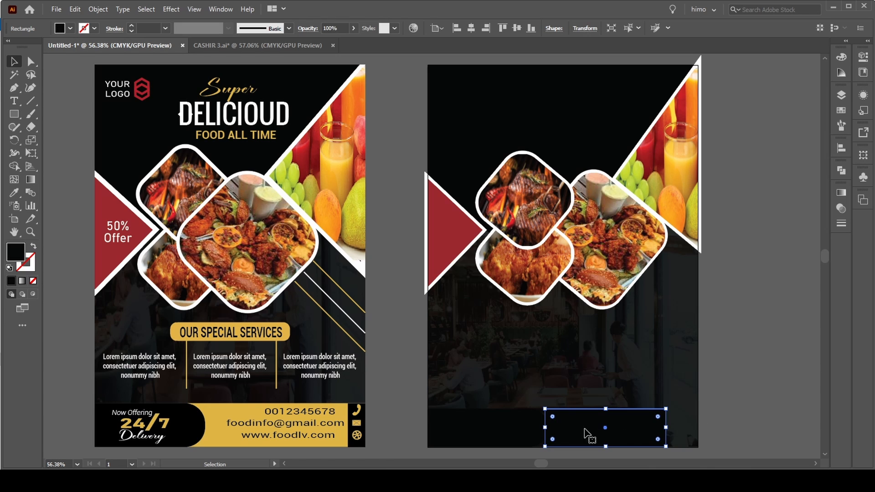
Fill the footer copy with the gold sampled from the reference flyer's footer and stretch it to the new artboard's right edge
left_click(14, 193)
left_click(229, 408)
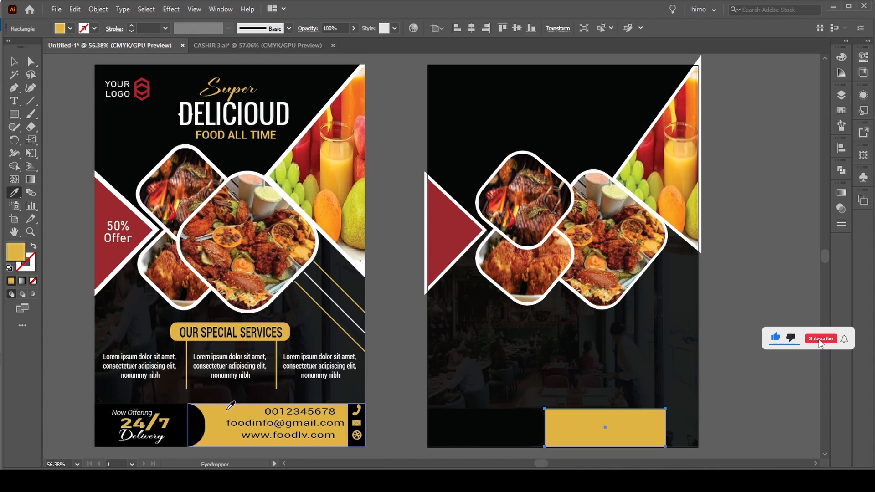
left_click(14, 62)
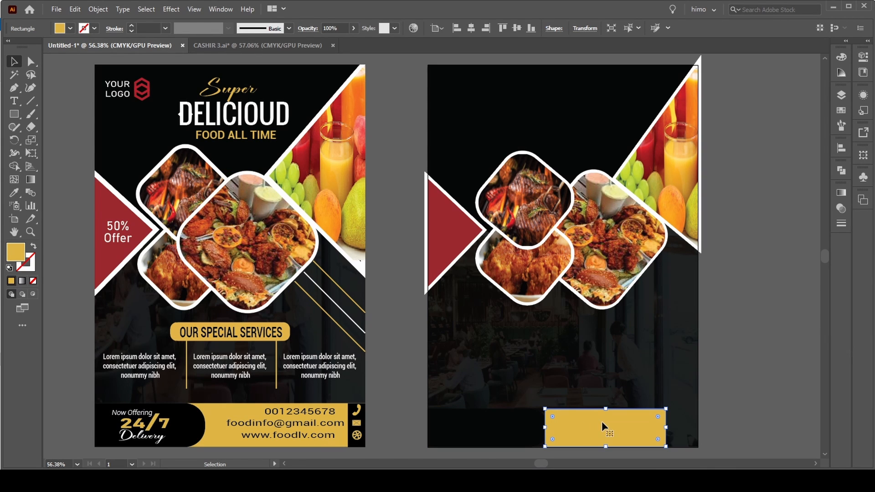
left_click_drag(667, 428, 700, 424)
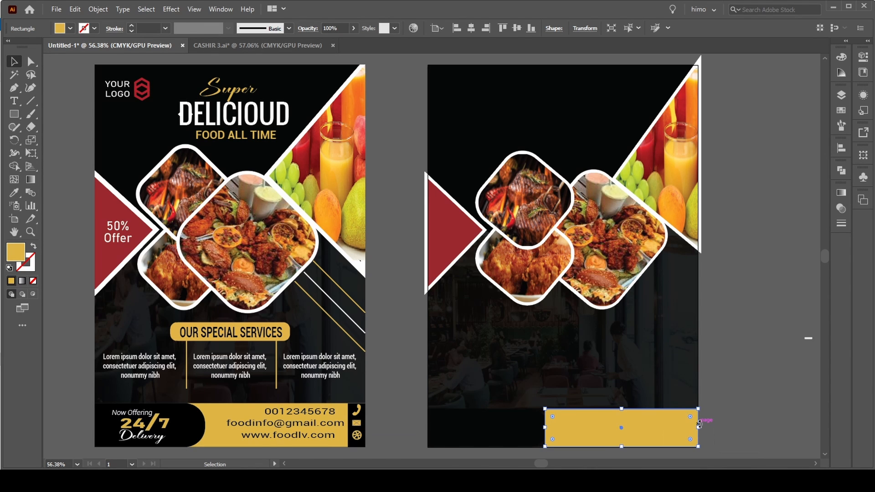
left_click(747, 388)
Widen the rounded black footer bar to the right over the gold one and bring it to the front
left_click(561, 426)
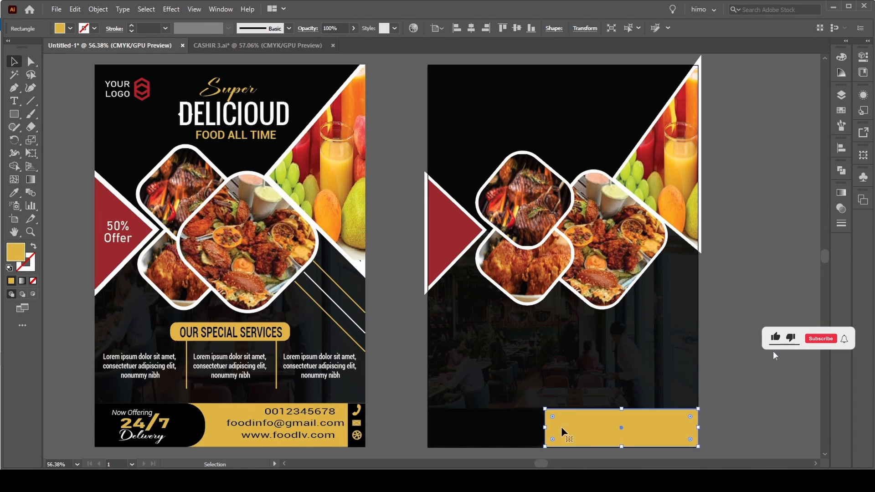
left_click(511, 433)
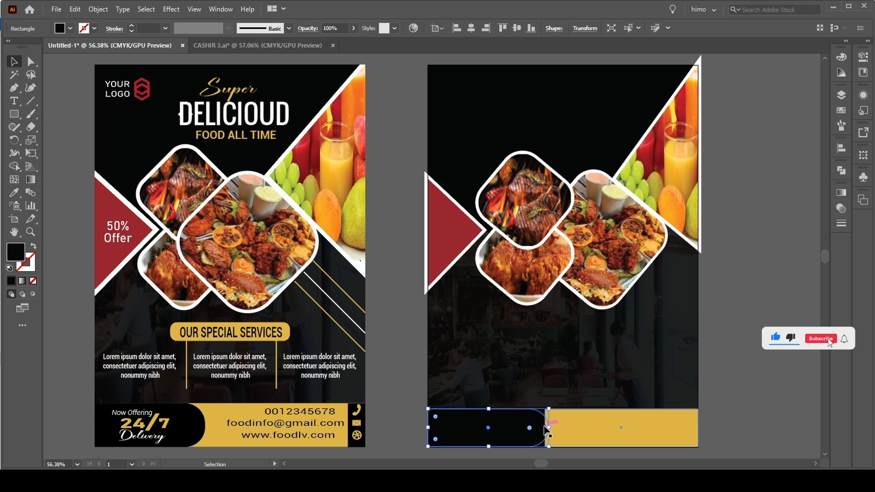
left_click_drag(547, 427, 567, 427)
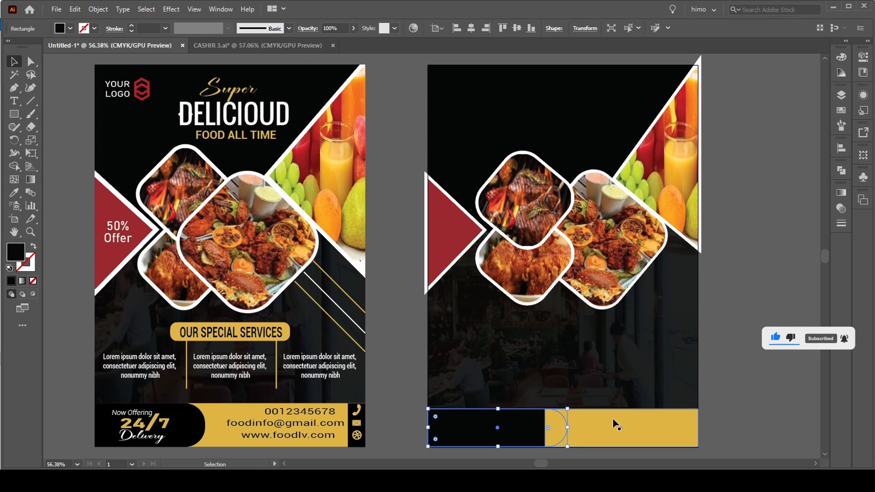
right_click(520, 437)
mouse_move(578, 353)
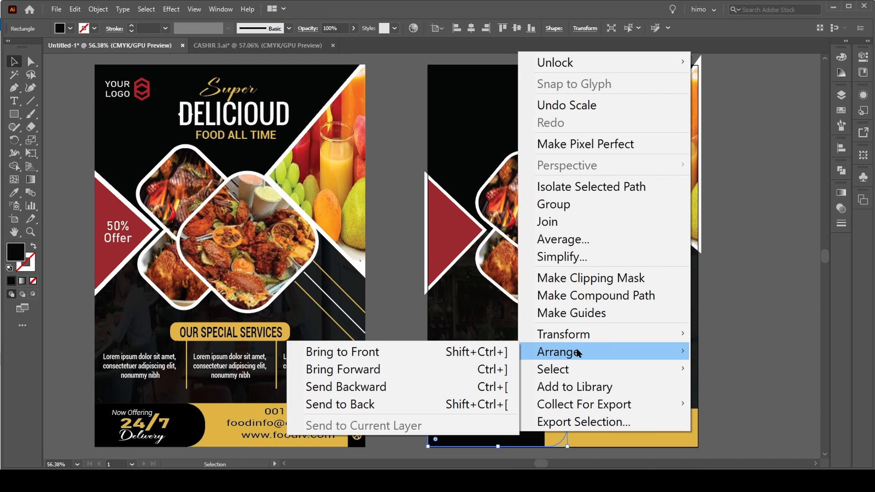
left_click(445, 351)
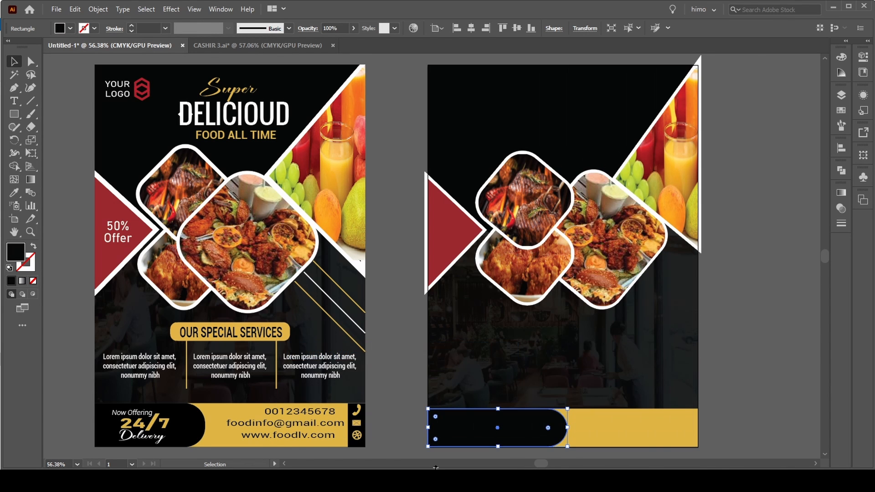
left_click(727, 409)
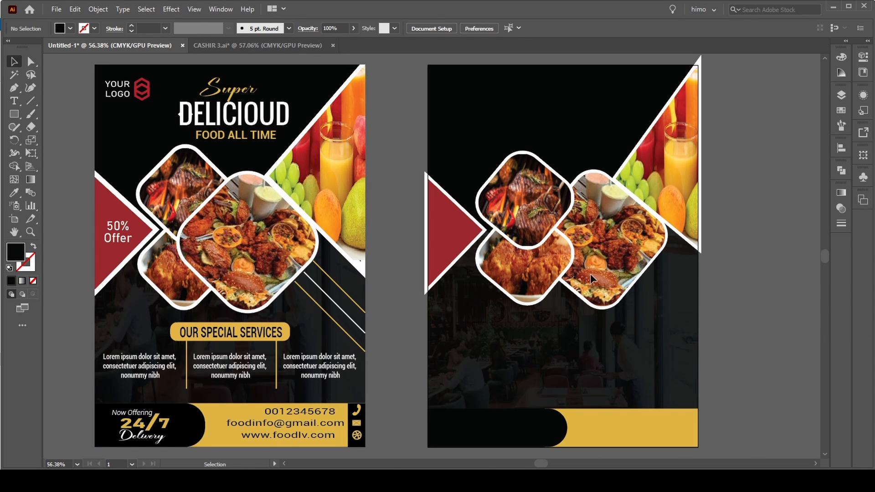
left_click(575, 156)
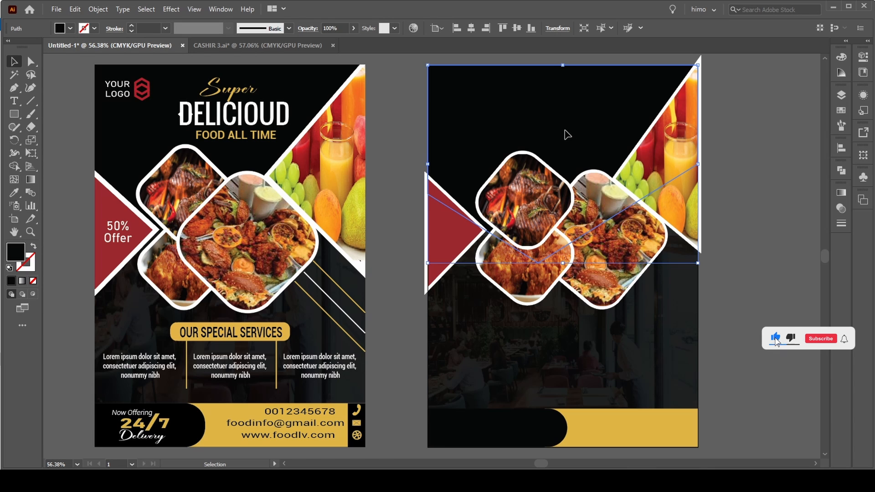
key("a")
key("v")
key("ctrl+shift+a")
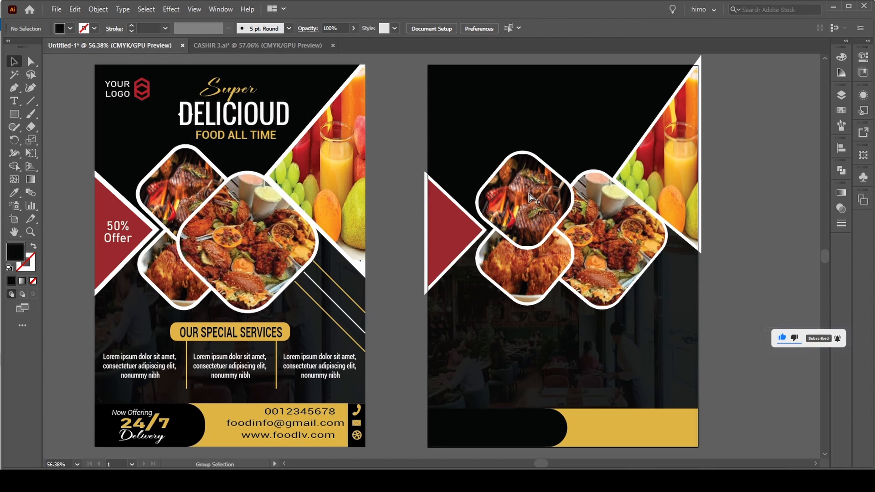
key("ctrl+a")
left_click(715, 180)
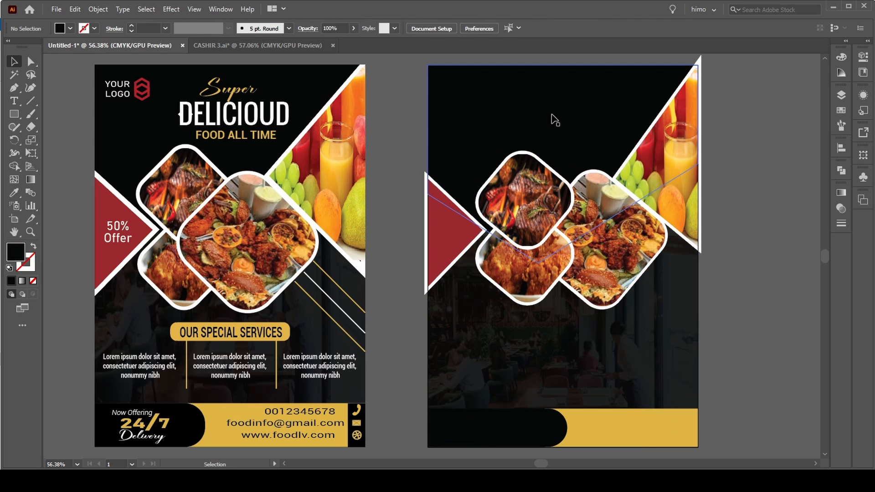
Lock the black upper background shape, the rounded black footer bar and the gold footer bar on the new flyer
left_click(551, 116)
key("ctrl+shift+a")
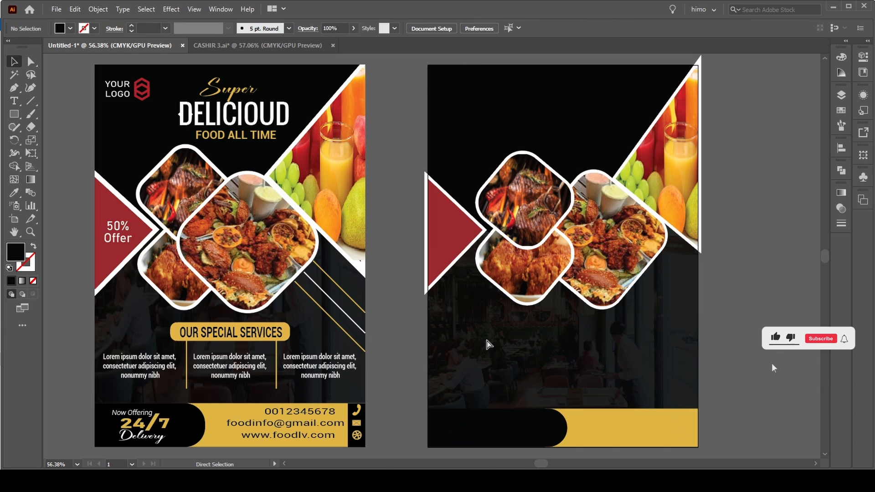
left_click(476, 431)
key("ctrl+shift+a")
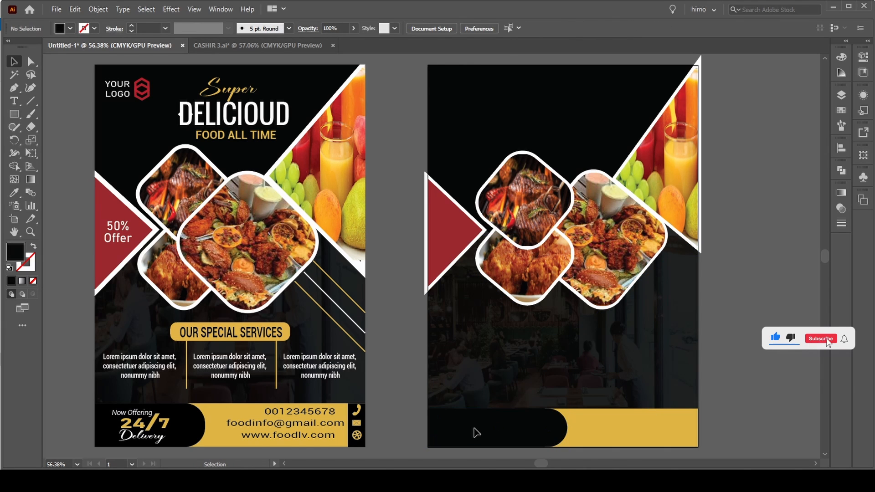
left_click(639, 429)
key("ctrl+shift+a")
key("v")
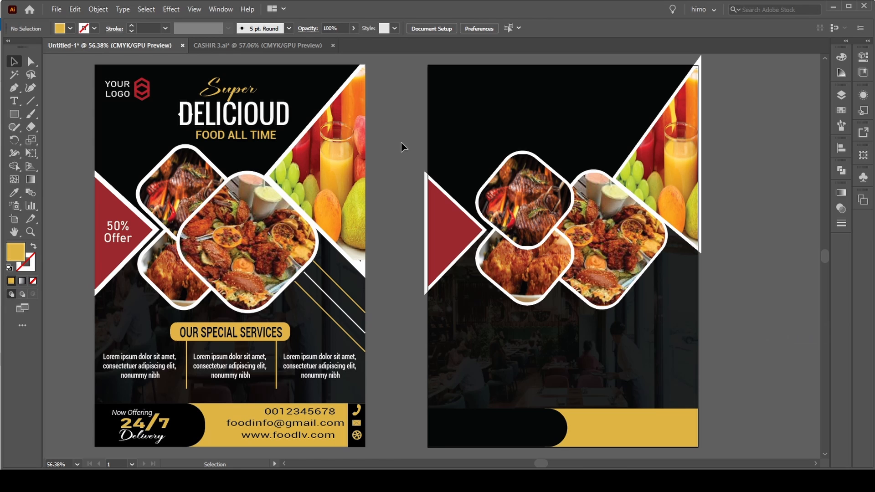
Move the three food photo frames, the red triangle and the fruit photo together up by about 9.5 mm
left_click_drag(401, 142, 722, 311)
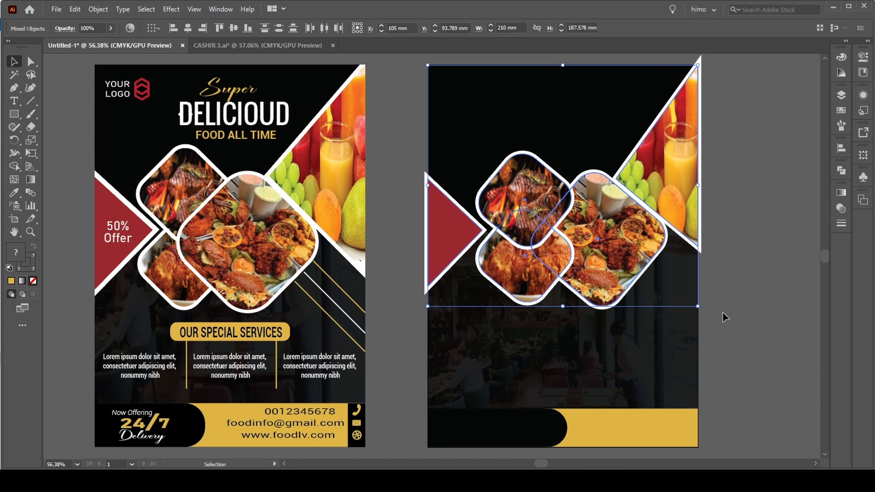
key("Up")
key("Up")
key("Up")
key("Up")
key("Up")
key("Up")
key("Up")
key("Up")
key("Up")
key("Up")
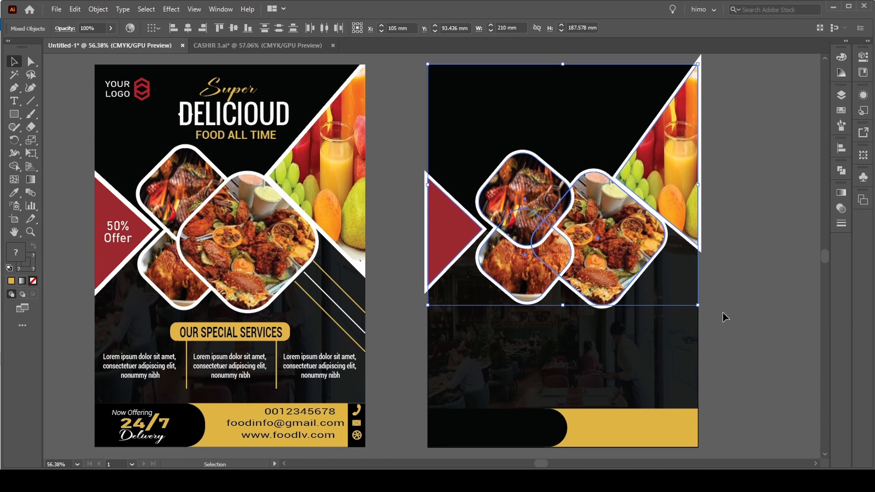
key("Up")
key("Up")
key("Up")
key("Up")
key("Up")
key("Up")
key("Up")
key("Up")
key("Up")
key("Up")
key("Up")
key("Up")
key("Up")
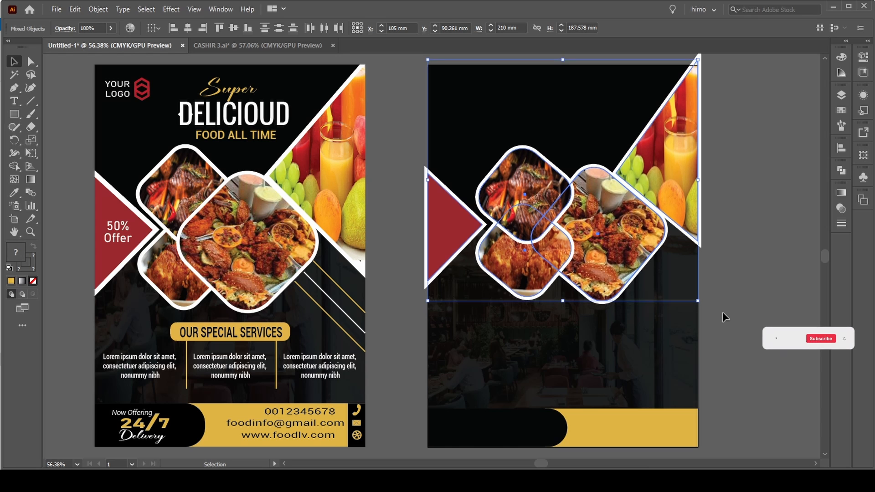
key("Up")
key("Up")
key("Up")
key("Up")
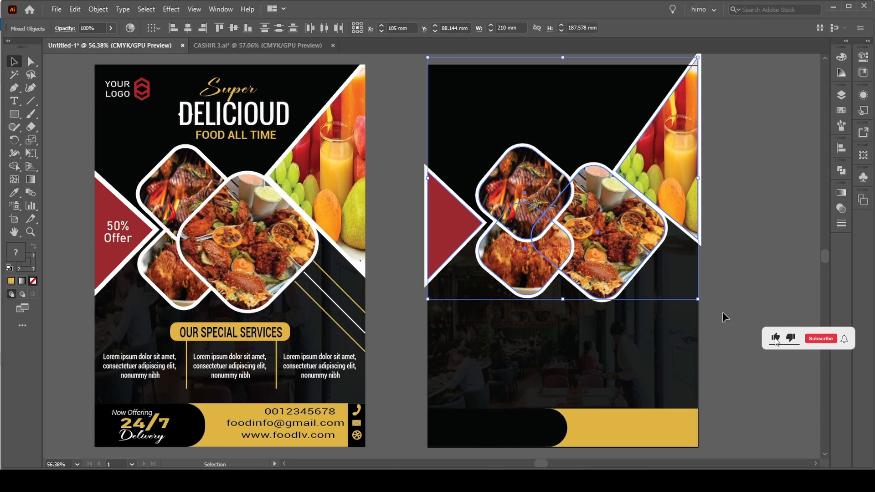
key("Up")
key("Up")
key("Up")
key("Up")
key("Up")
key("Up")
key("Up")
key("Up")
key("Up")
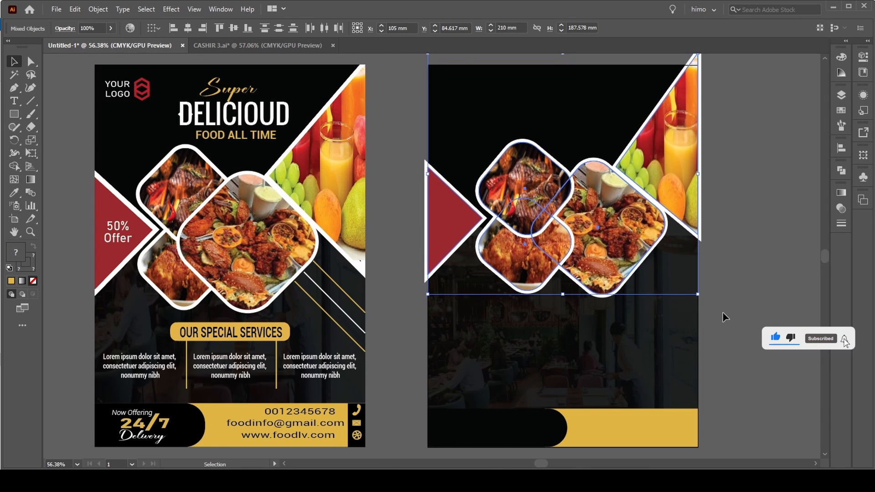
key("Up")
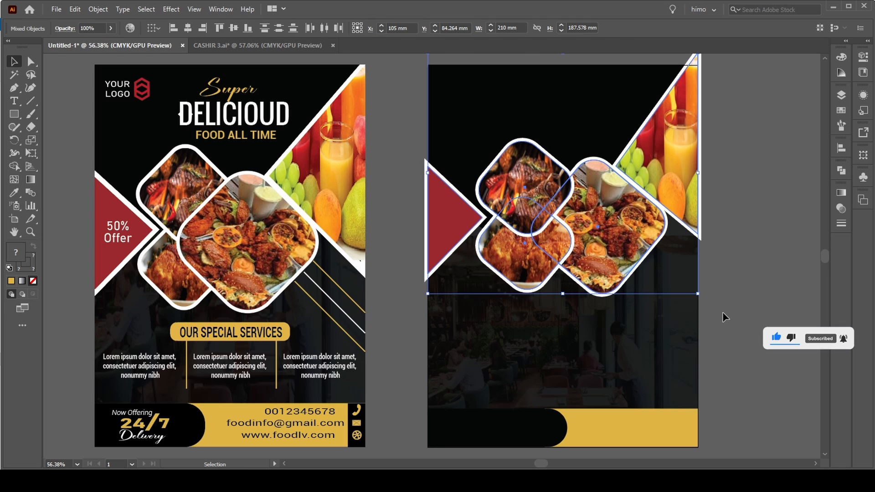
left_click(801, 302)
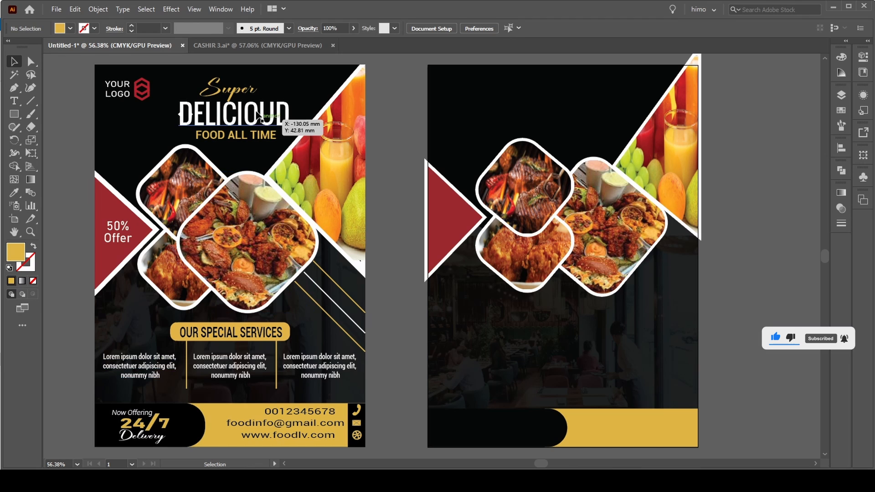
Lock the clipped background artwork of the reference flyer so its text groups can be picked separately
left_click(194, 81)
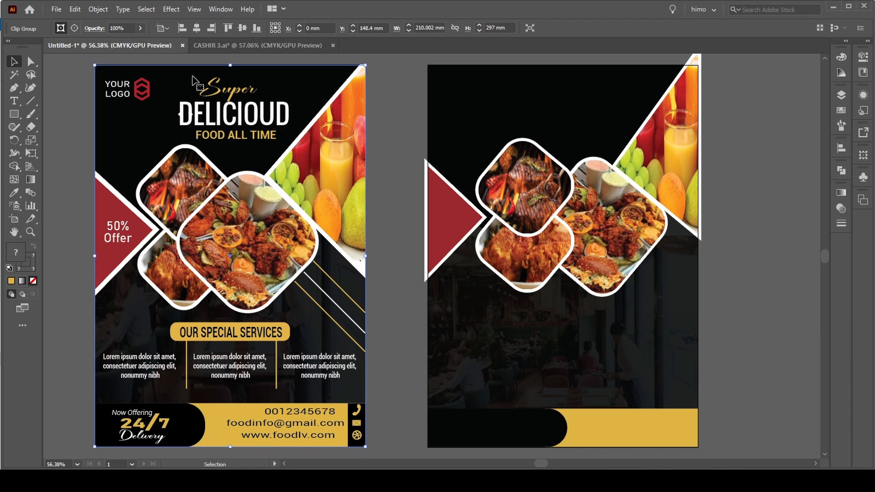
left_click(210, 87)
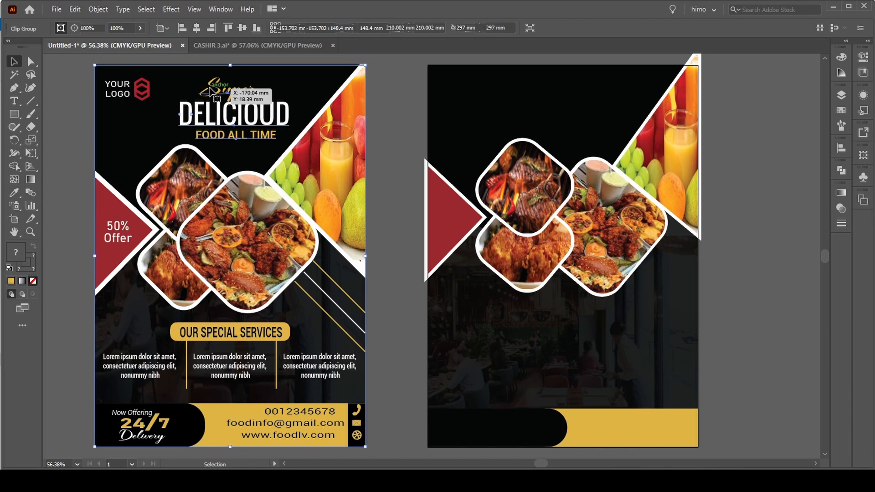
Try to move the reference flyer's title group and logo onto the new artboard, and undo both moves
left_click_drag(236, 114, 575, 106)
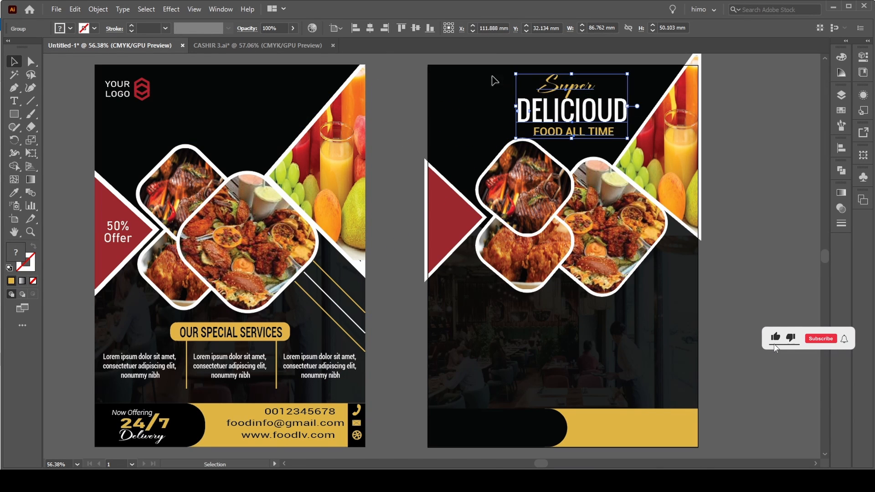
left_click(383, 99)
left_click_drag(144, 86, 475, 83)
key("ctrl+z")
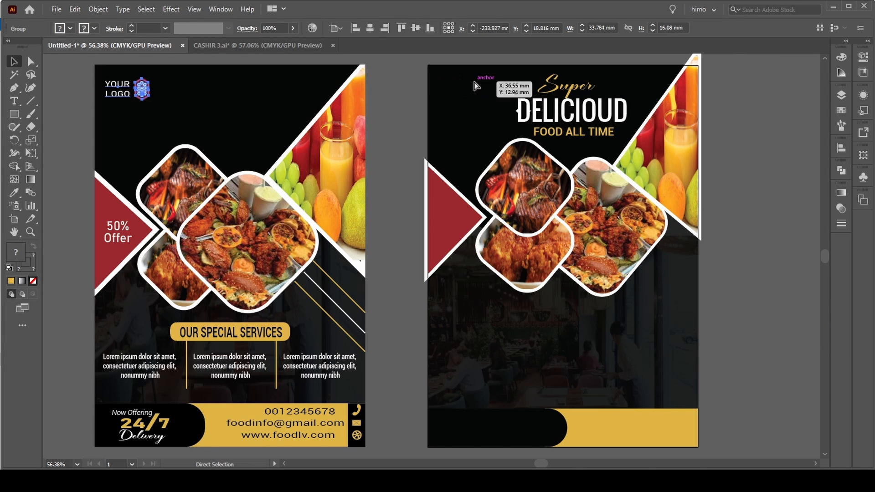
key("ctrl+z")
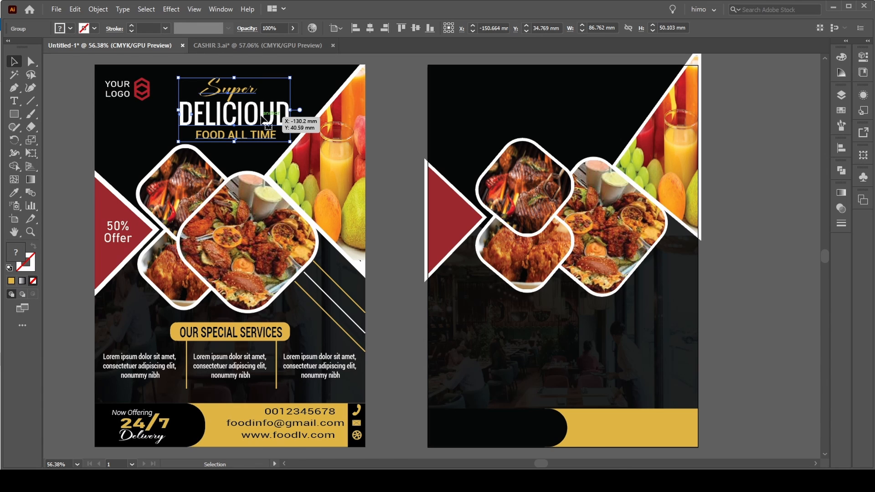
Copy the reference's "Super DELICIOUD FOOD ALL TIME" title group and place the copy above the photo frames on the new flyer
right_click(262, 119)
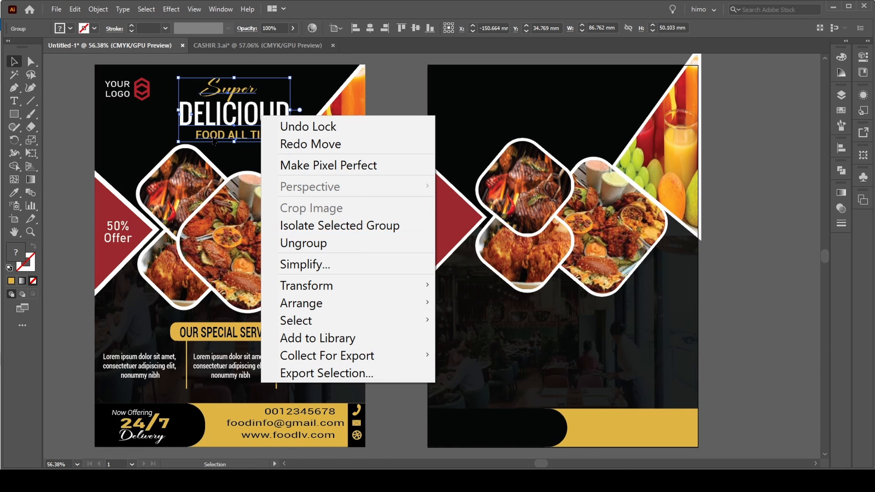
left_click(75, 9)
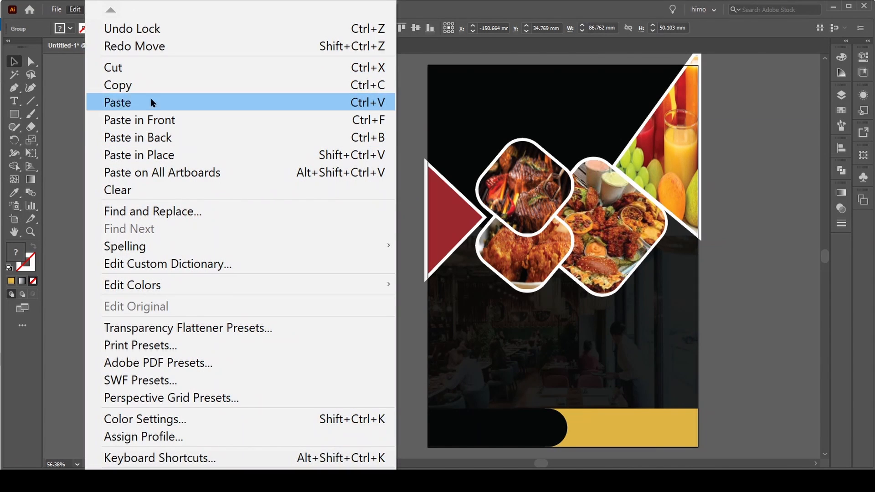
left_click(140, 89)
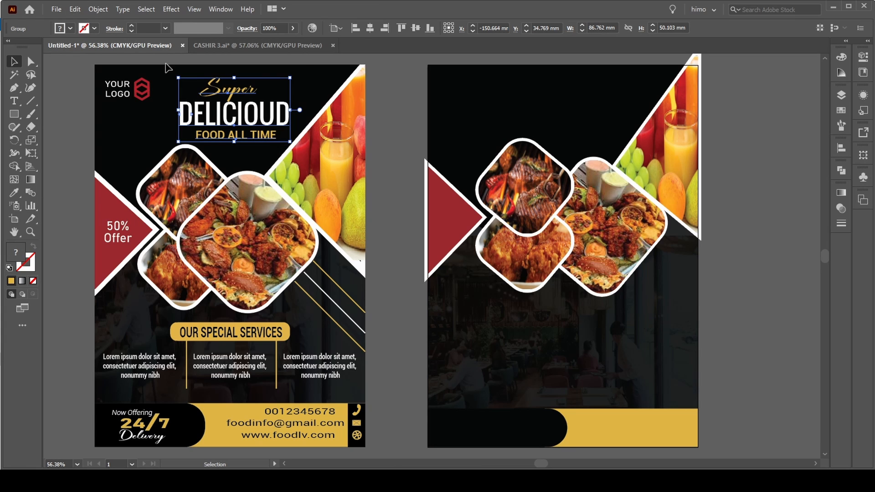
key("ctrl+v")
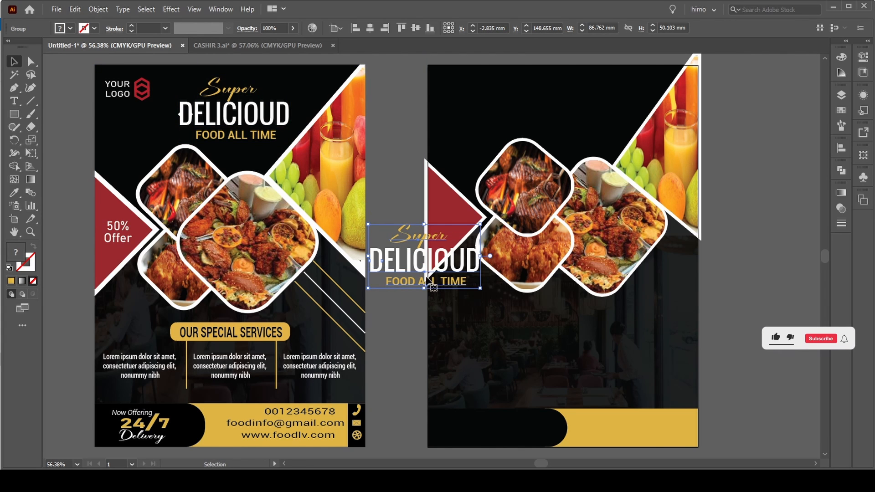
left_click_drag(426, 276, 564, 124)
left_click(409, 125)
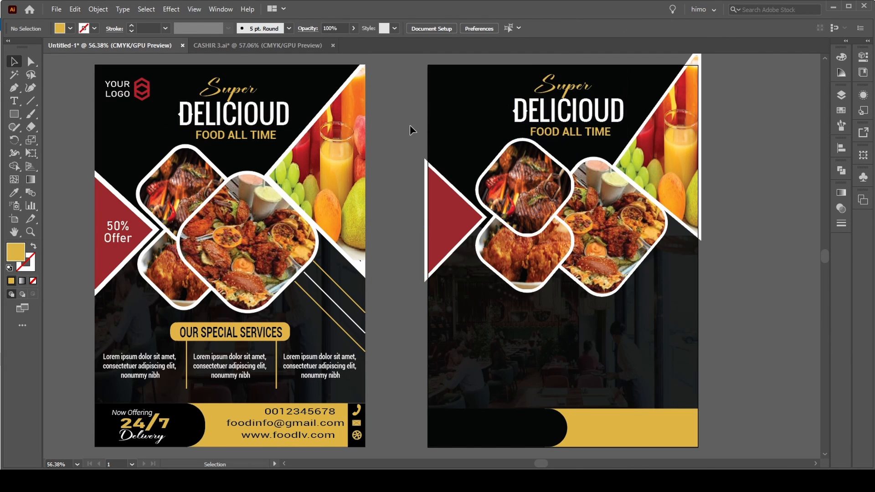
Copy the reference's "YOUR LOGO" group and place the copy in the new flyer's top-left corner
left_click(120, 96)
key("ctrl+c")
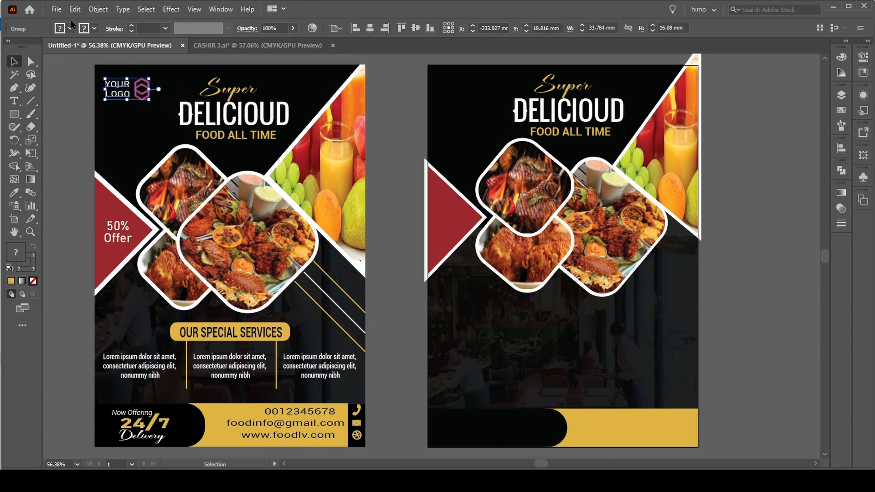
key("ctrl+v")
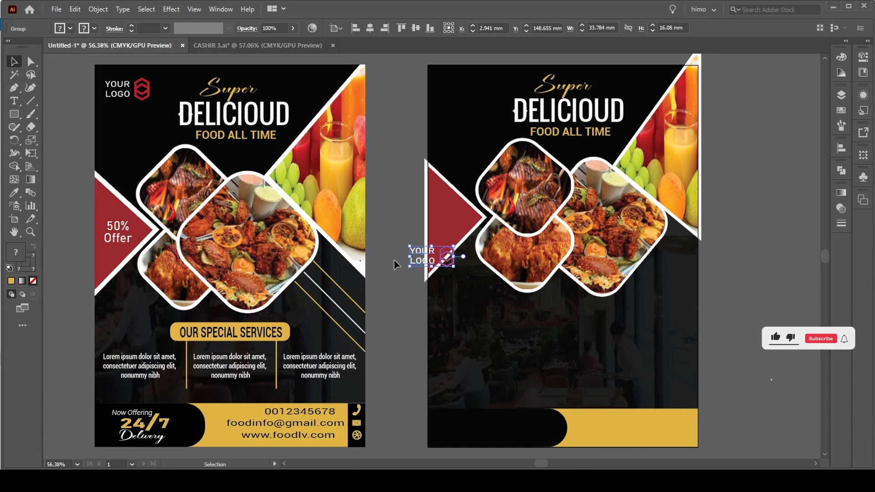
left_click_drag(431, 254, 443, 82)
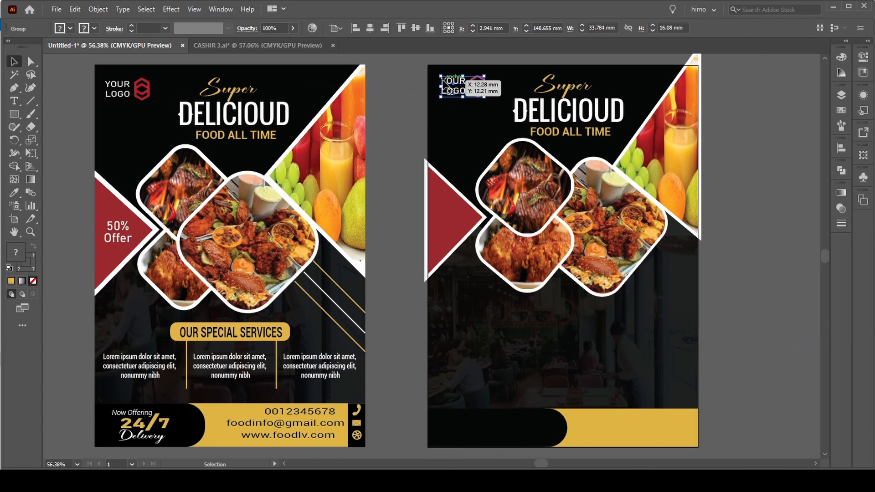
left_click(406, 141)
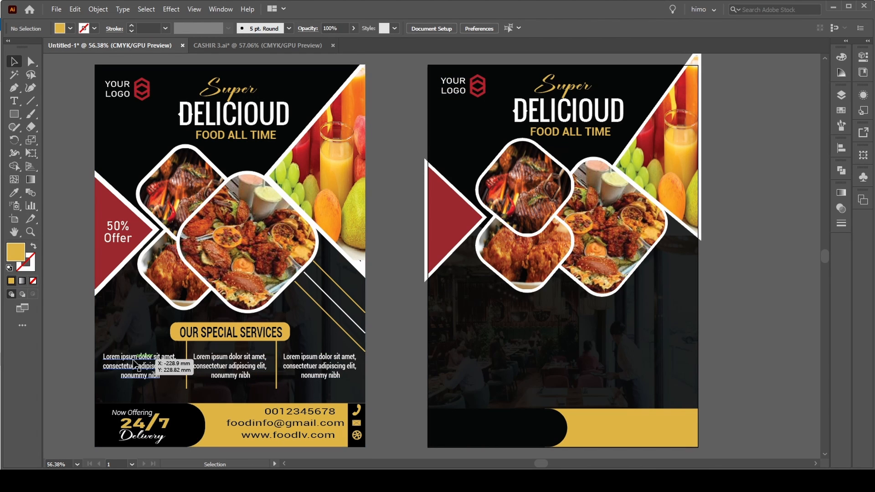
Copy the "OUR SPECIAL SERVICES" banner with its text columns and gold dividers, and place the copy between the new flyer's photos and footer
left_click(196, 339)
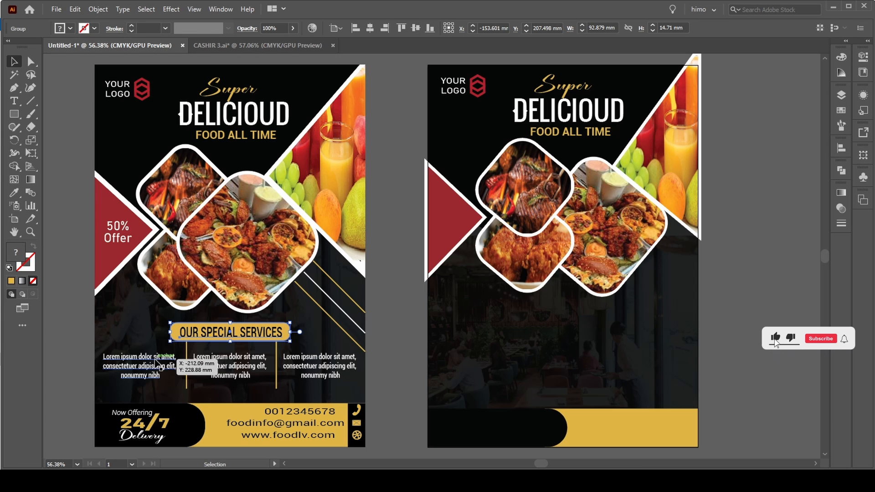
key("a")
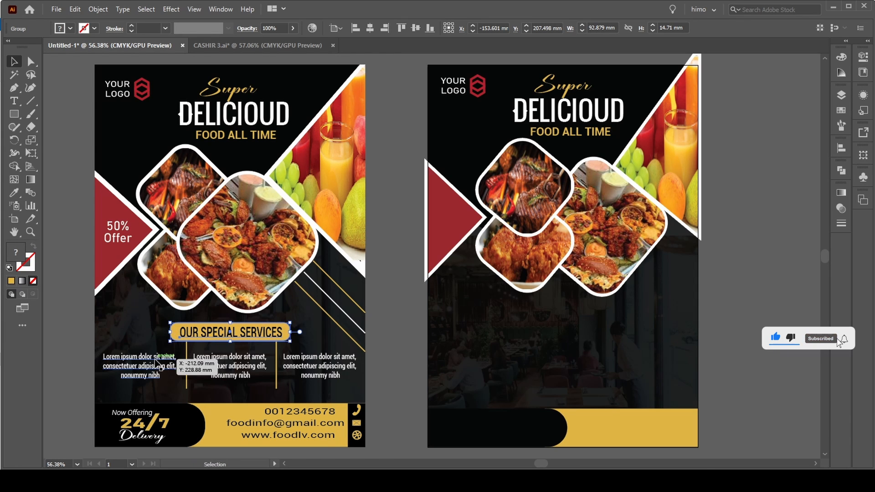
left_click(155, 362, "shift")
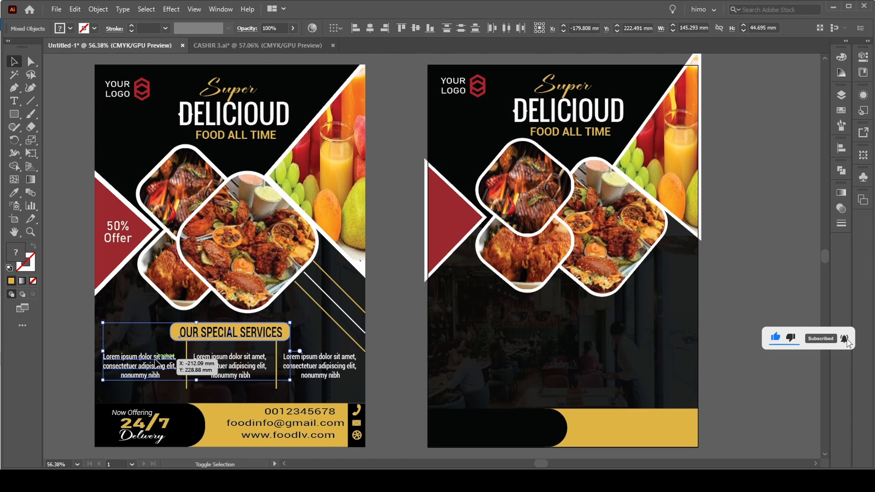
left_click(315, 361, "shift")
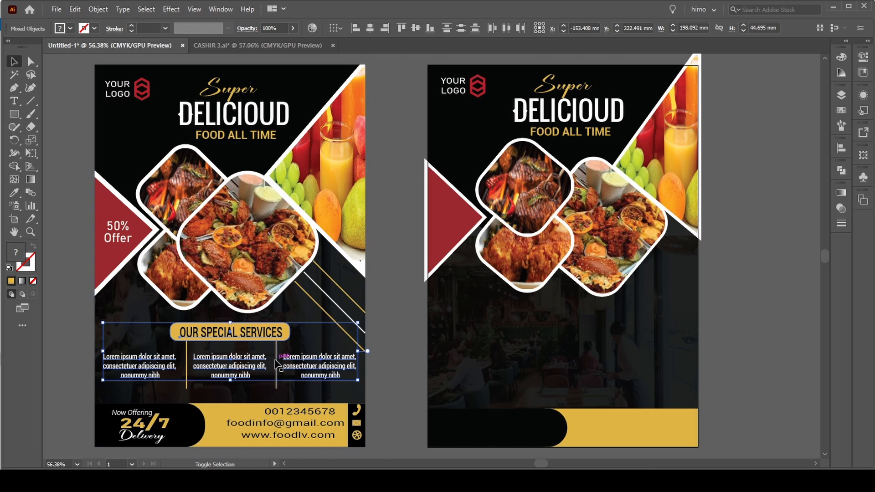
left_click(276, 365, "shift")
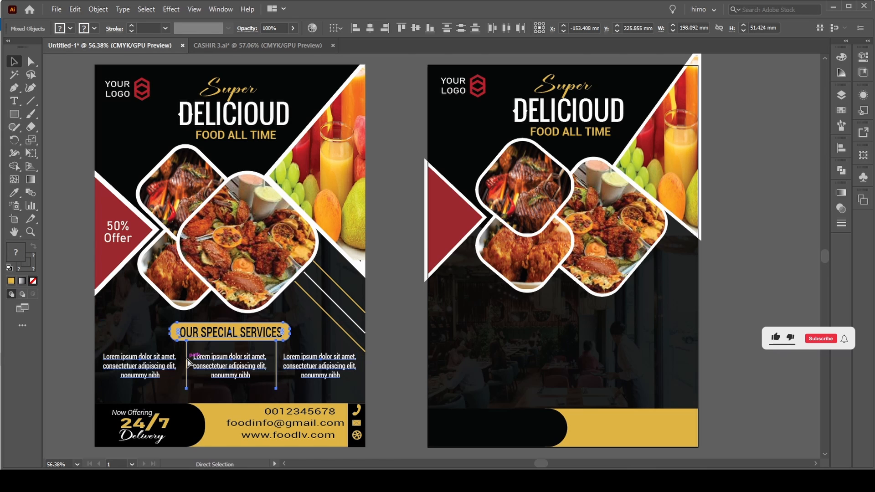
key("ctrl+c")
key("ctrl+v")
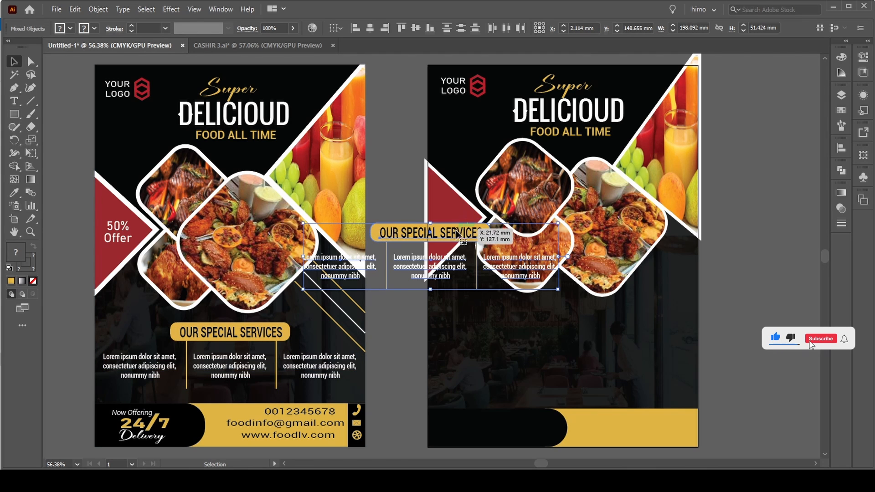
left_click_drag(458, 232, 590, 320)
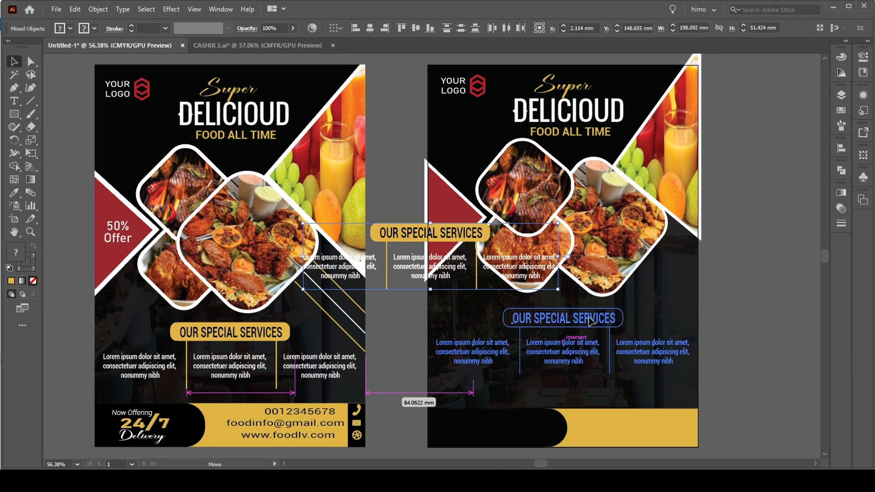
left_click_drag(590, 321, 590, 320)
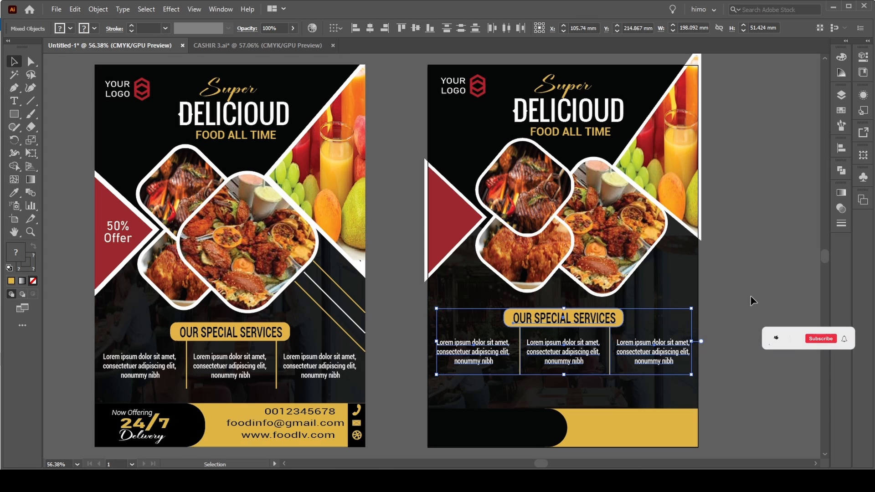
left_click(738, 323)
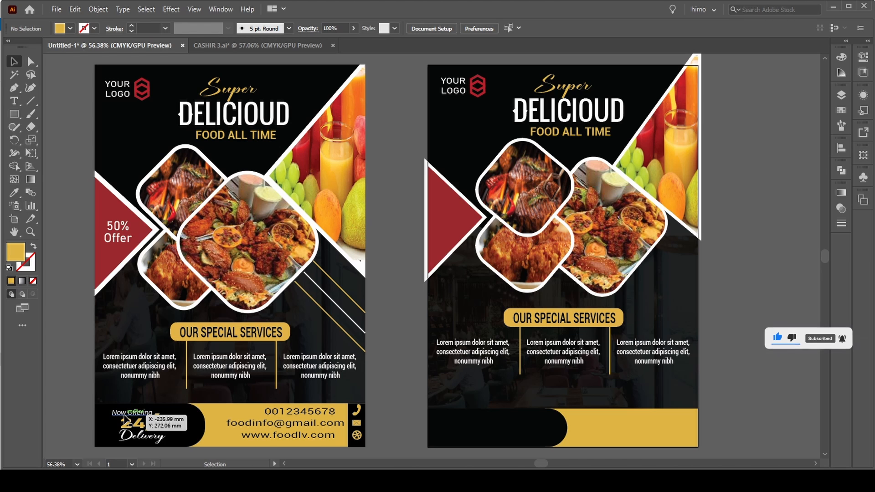
left_click(124, 418, "shift")
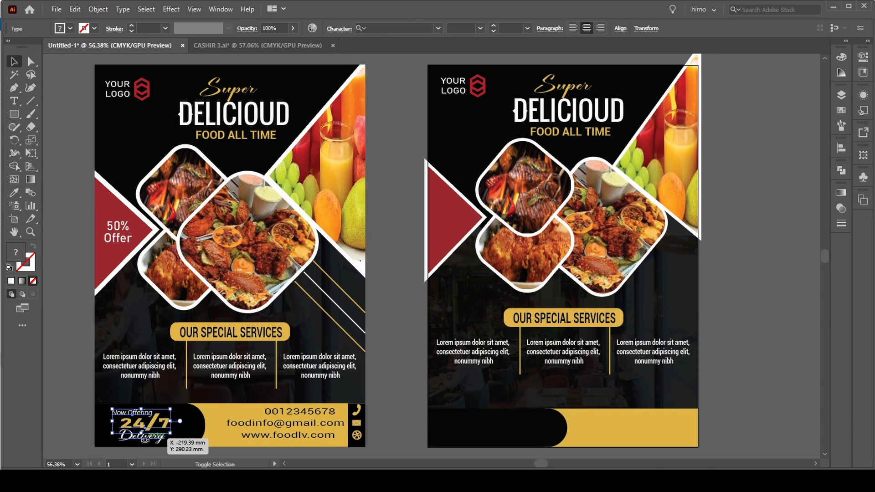
left_click(83, 433)
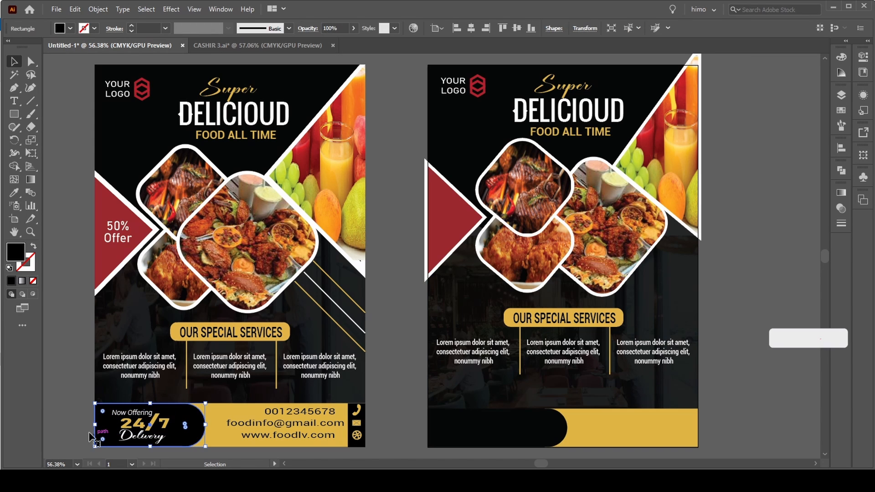
left_click(146, 442)
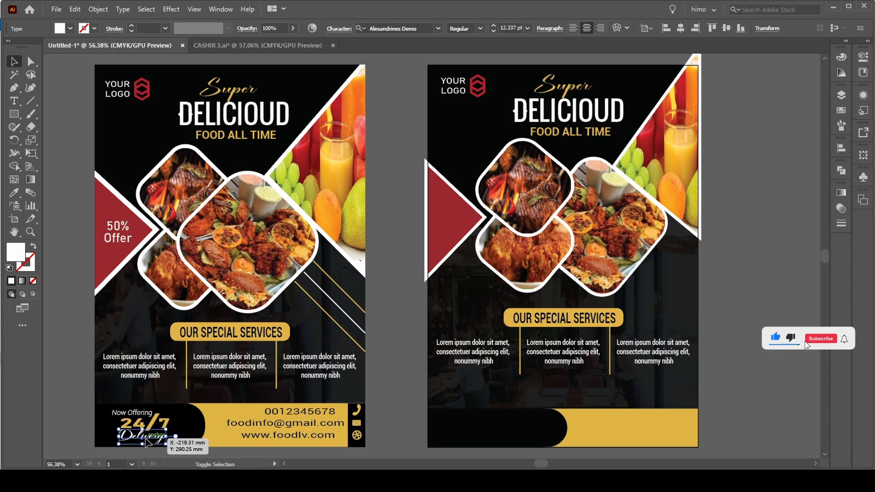
left_click(105, 424)
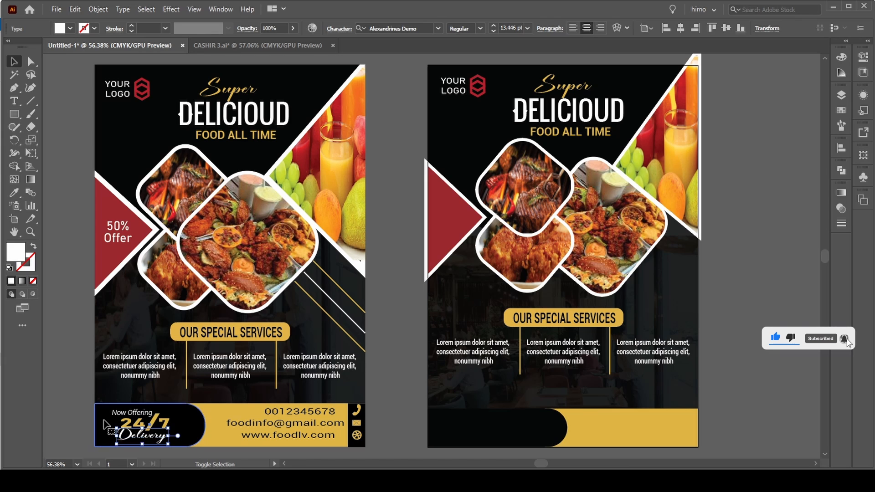
key("ctrl+z")
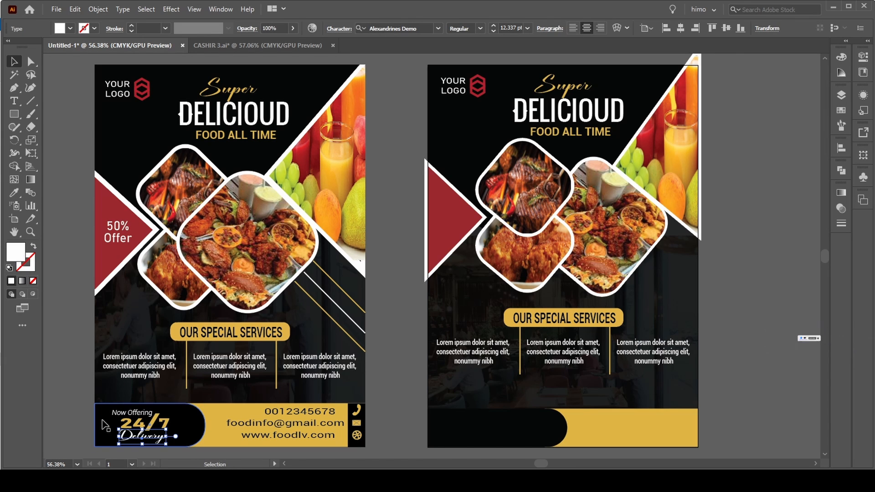
left_click(76, 407)
left_click_drag(139, 437, 118, 412)
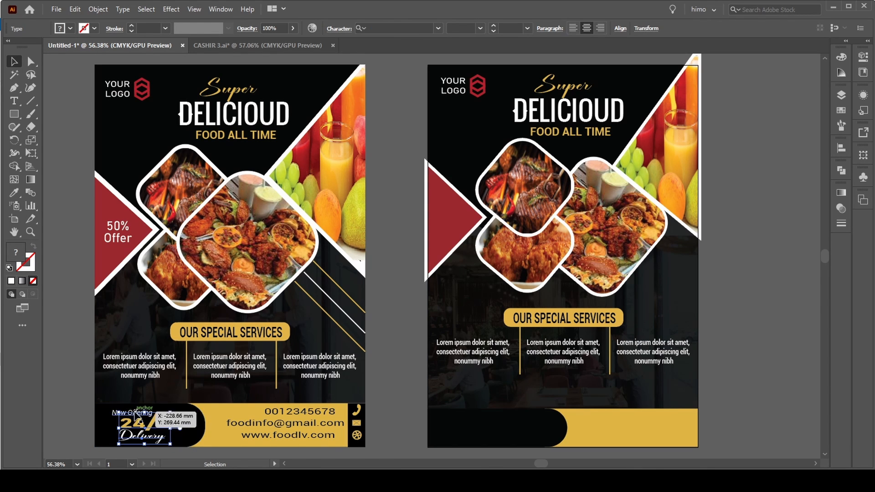
left_click(60, 380)
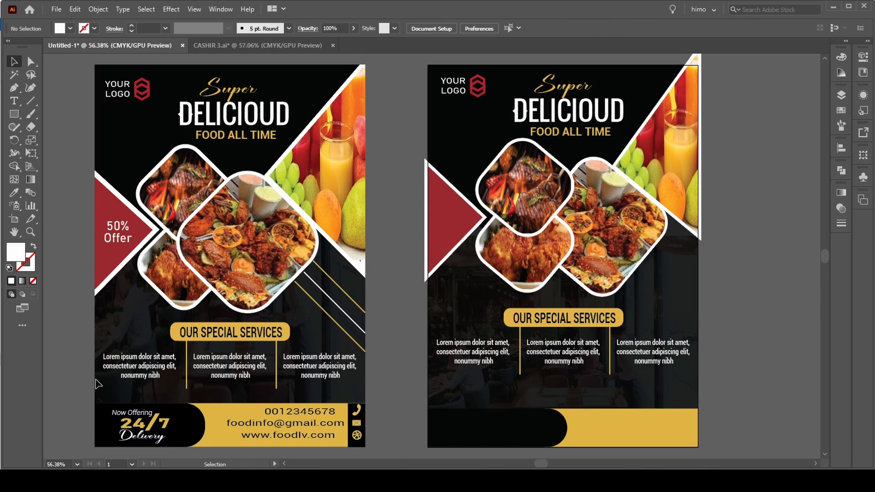
Copy the reference's "Now Offering 24/7 Delivery" text and place the copy inside the black part of the new flyer's footer
left_click(138, 416)
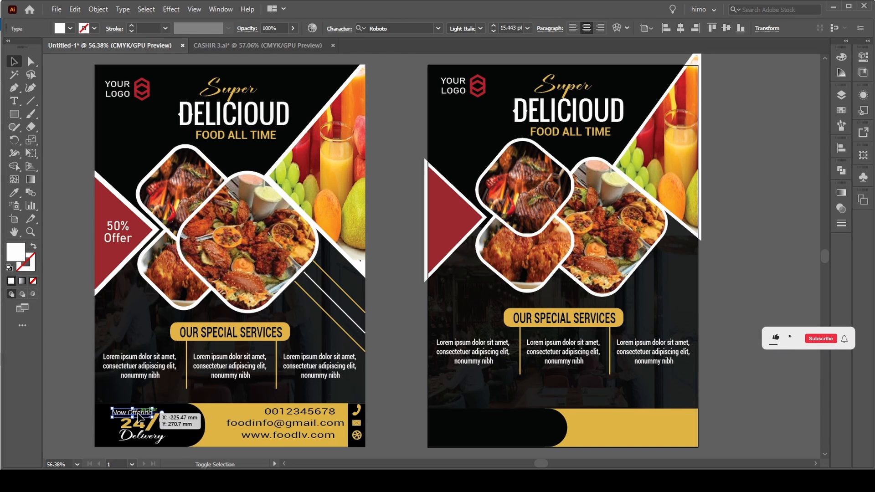
left_click(148, 437, "shift")
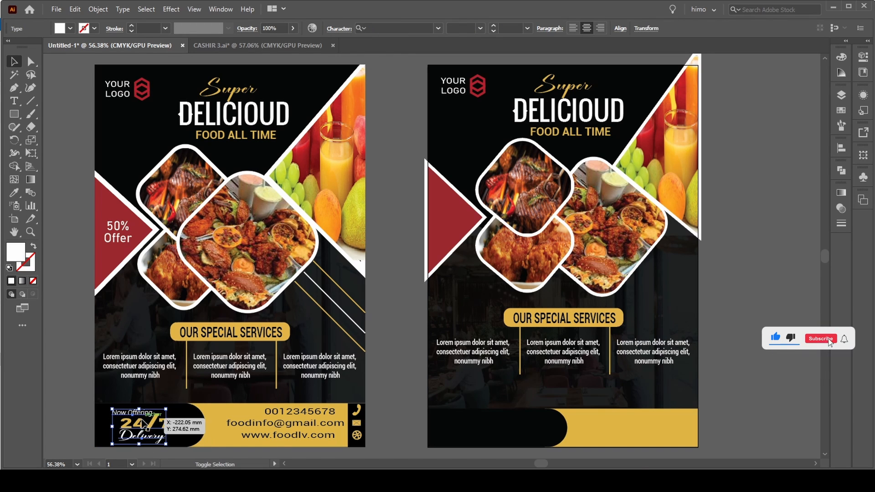
left_click(136, 421, "shift")
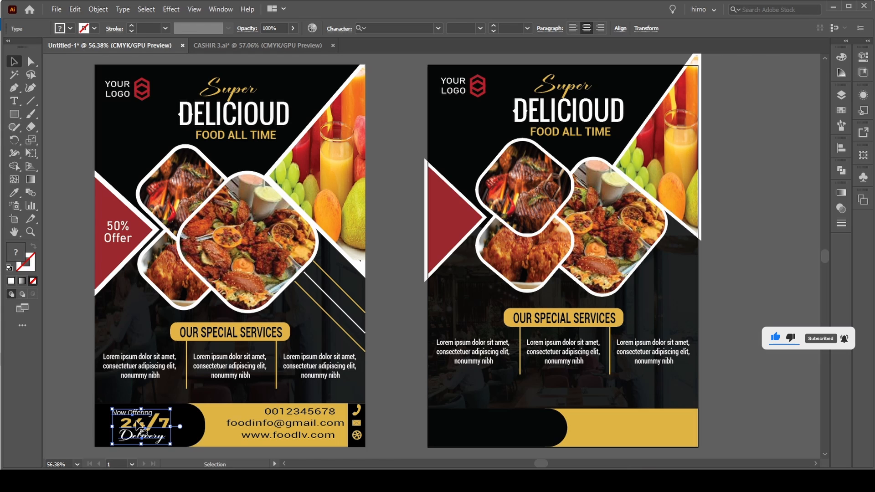
key("ctrl+c")
key("ctrl+v")
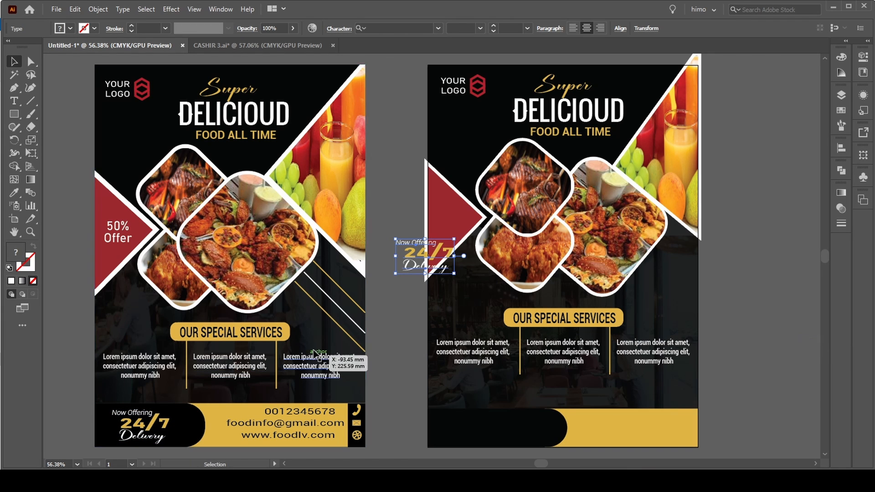
left_click_drag(415, 258, 464, 428)
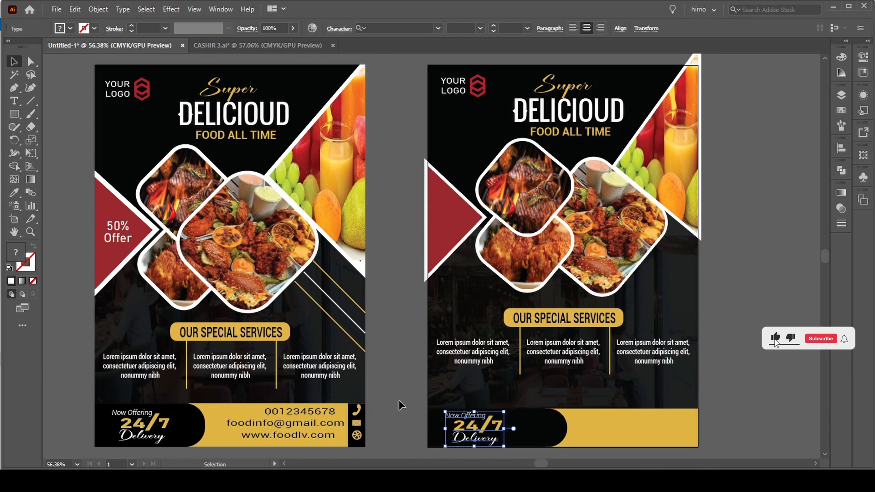
key("Up")
key("Up")
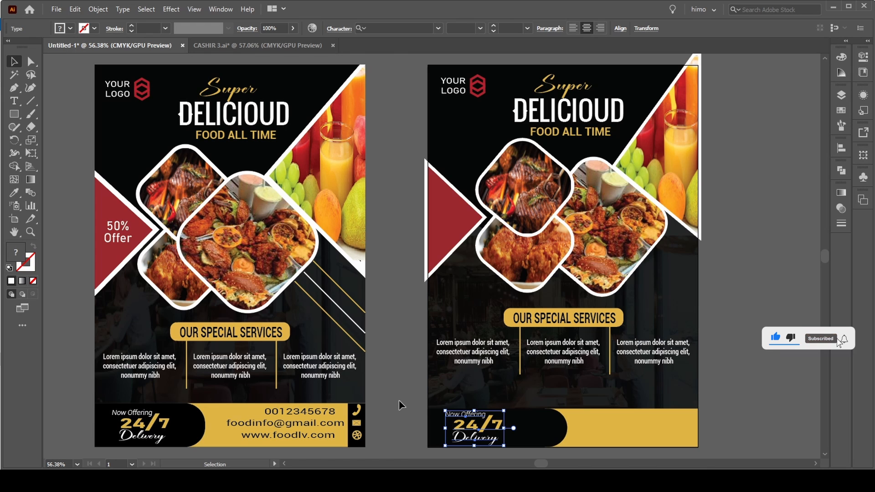
left_click(399, 400)
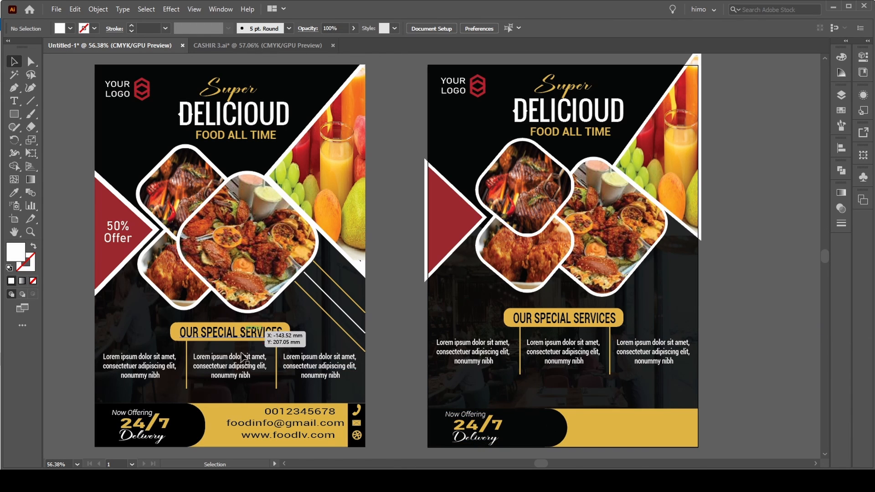
left_click(338, 389)
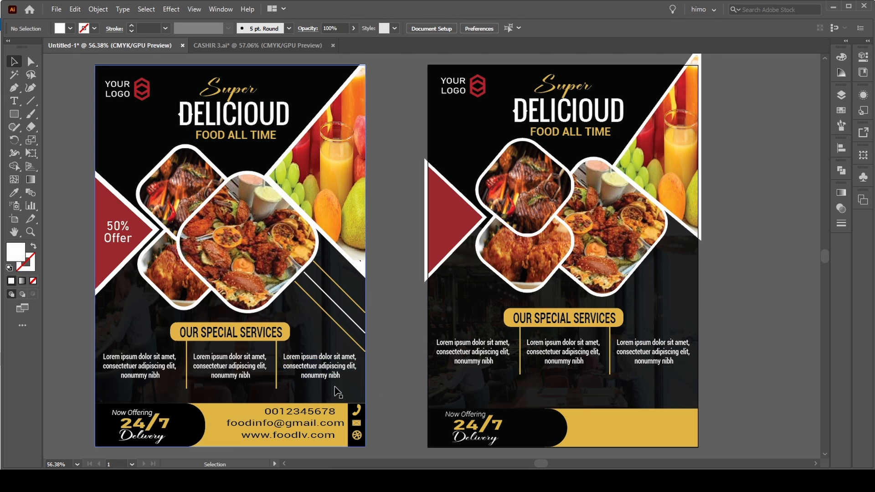
key("ctrl+shift+a")
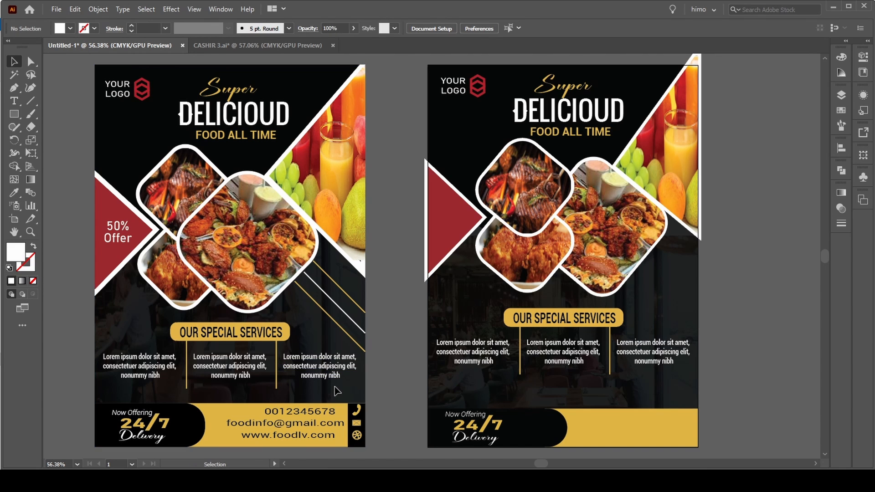
key("a")
left_click(239, 412)
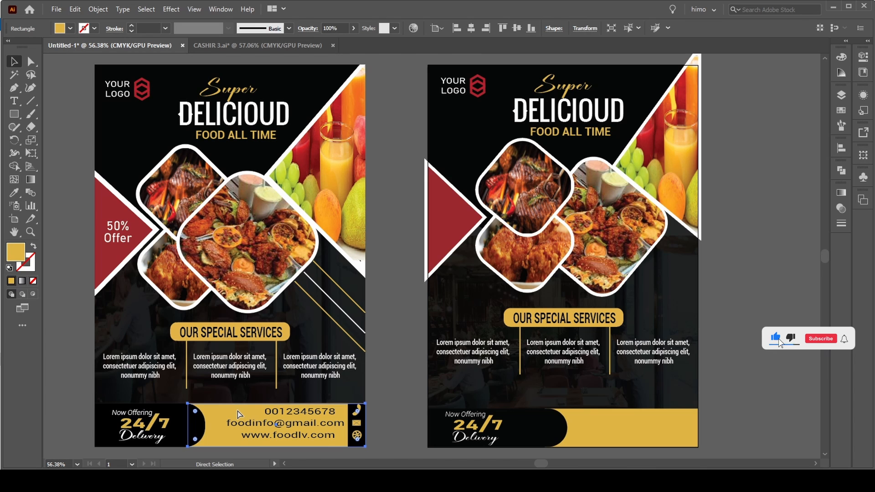
key("ctrl+shift+a")
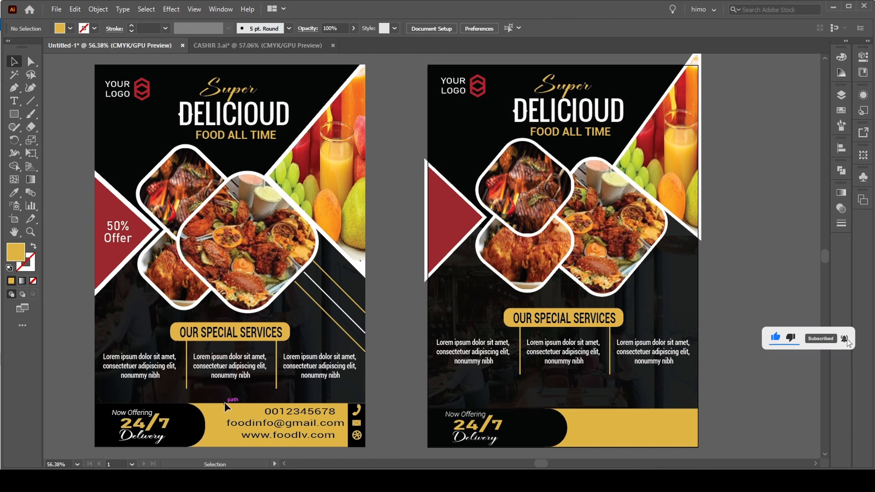
Copy the reference footer's phone, email and website lines with their black icon strip onto the gold part of the new footer
left_click_drag(223, 399, 368, 450)
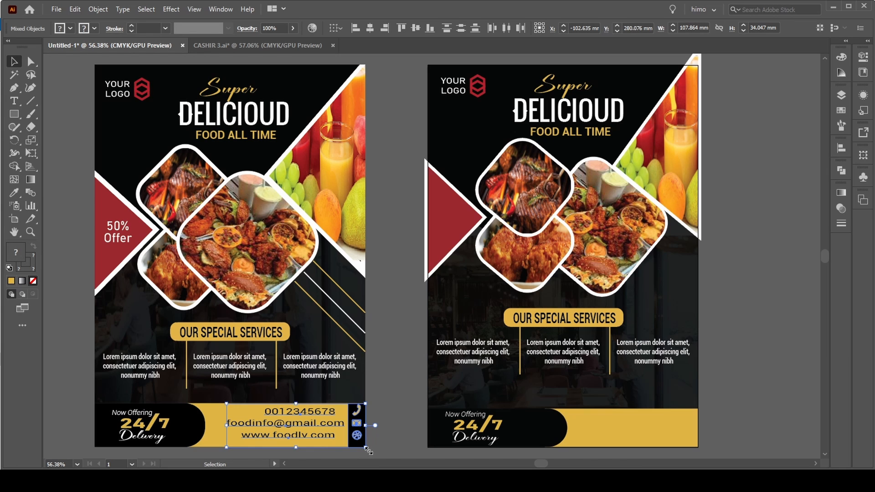
key("ctrl+c")
key("ctrl+v")
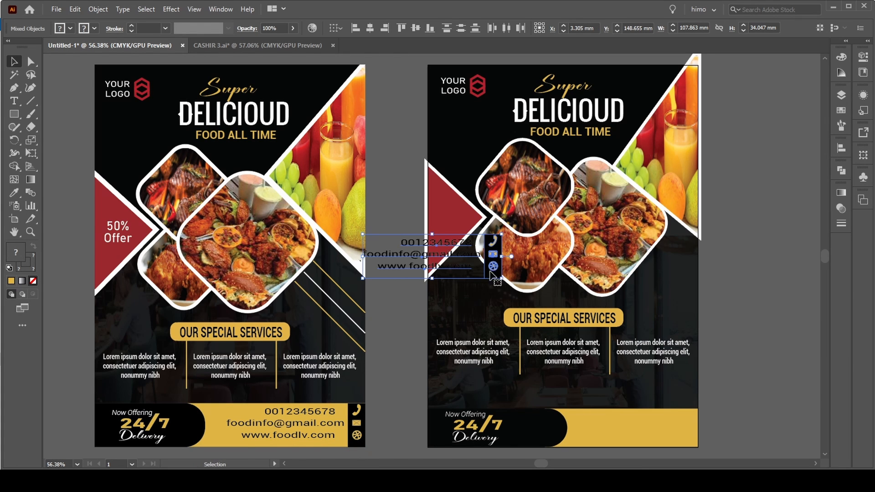
left_click_drag(495, 257, 689, 424)
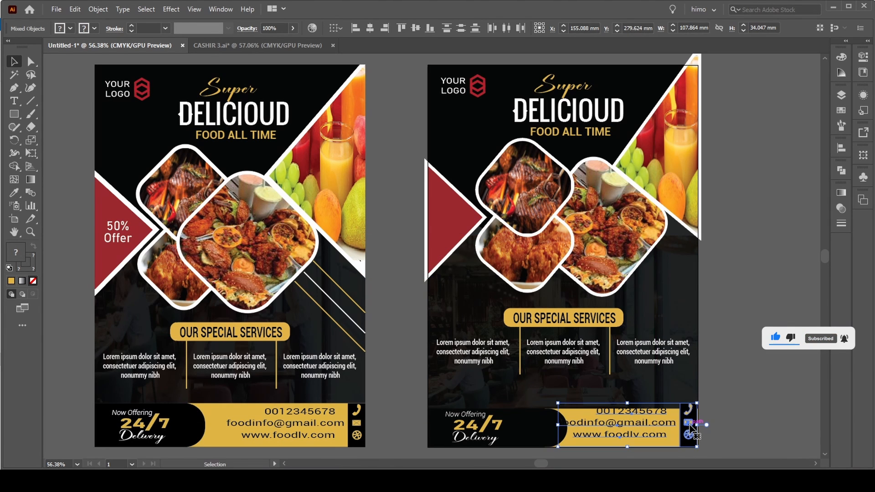
Nudge the copied contact block slightly right and down so it sits flush with the new flyer's right edge
key("Right")
key("Right")
key("Up")
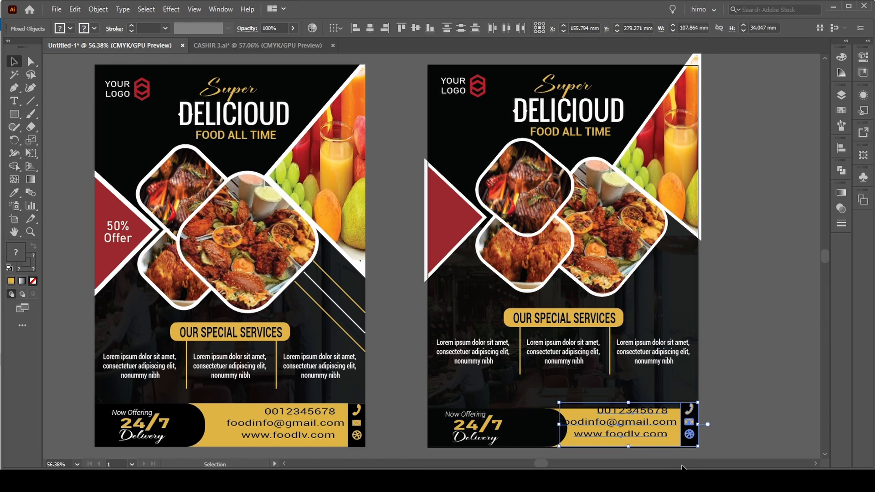
key("Down")
key("Left")
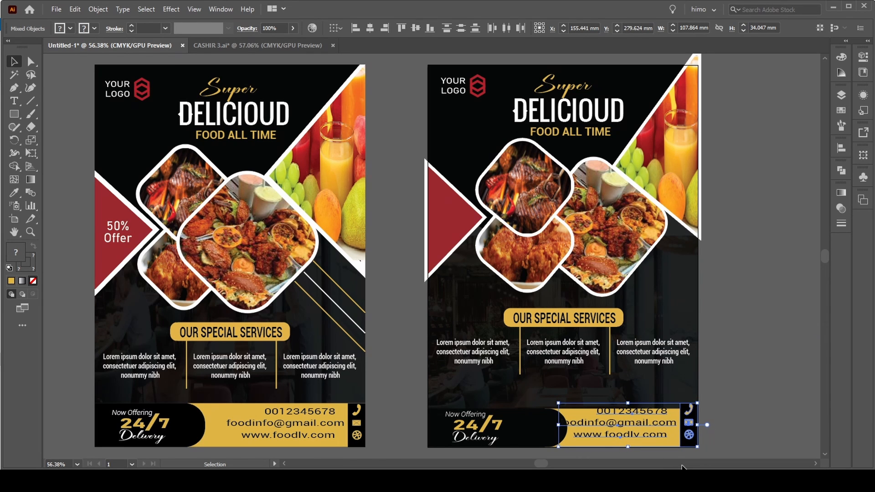
left_click(733, 421)
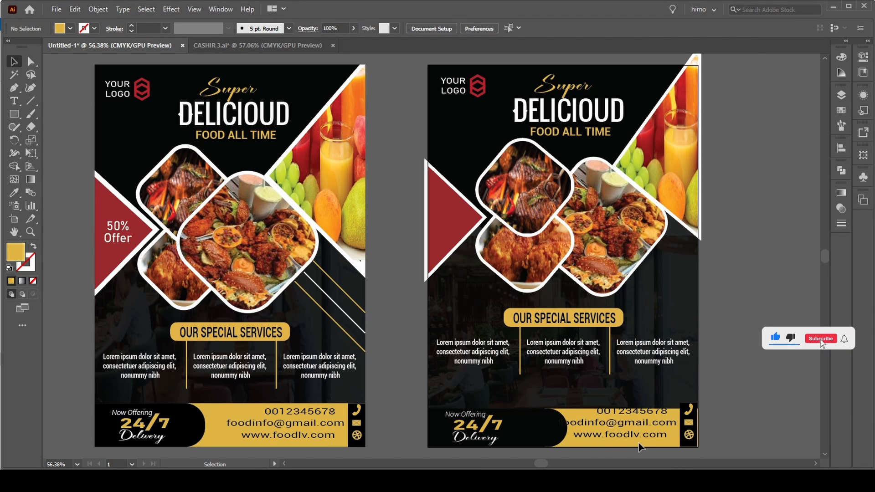
left_click(699, 404)
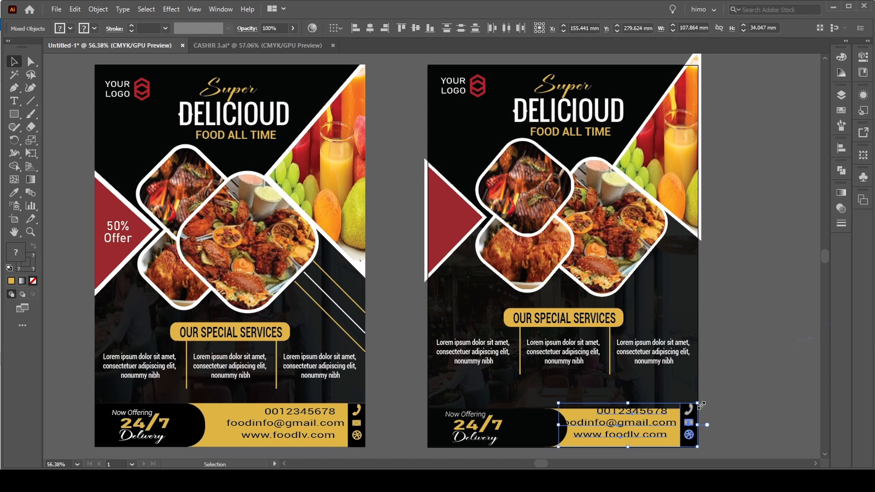
key("Down")
key("Down")
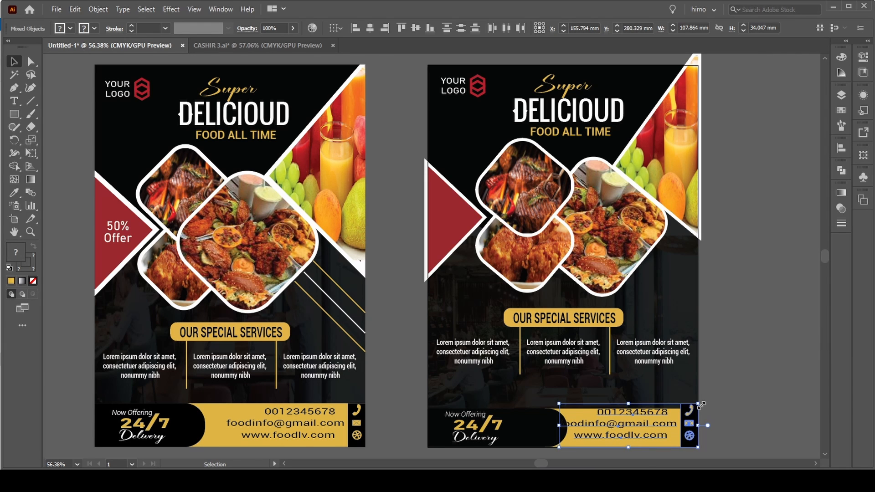
left_click(721, 394)
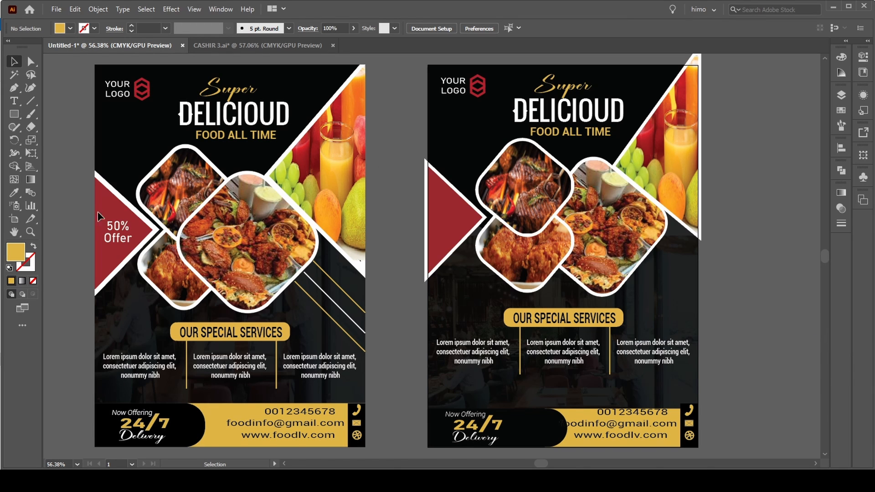
Duplicate the reference's "50% Offer" text into the red triangle on the new flyer
left_click(117, 241)
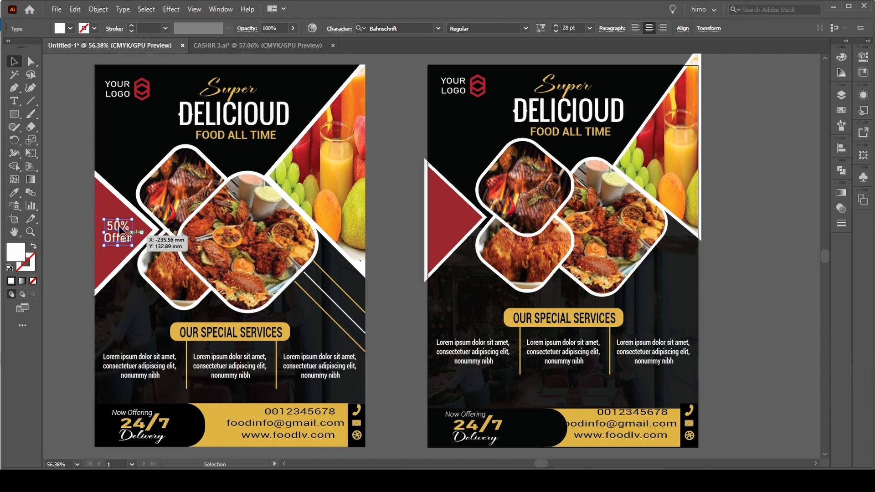
key("a")
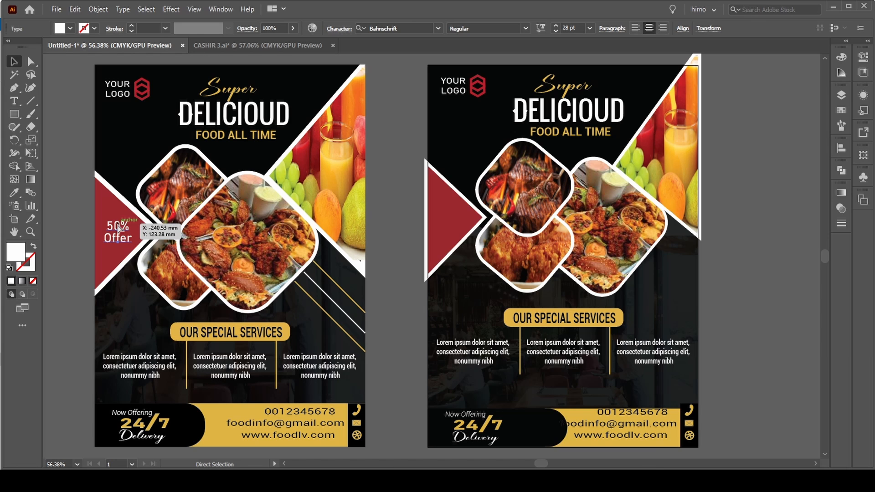
left_click_drag(118, 228, 444, 221)
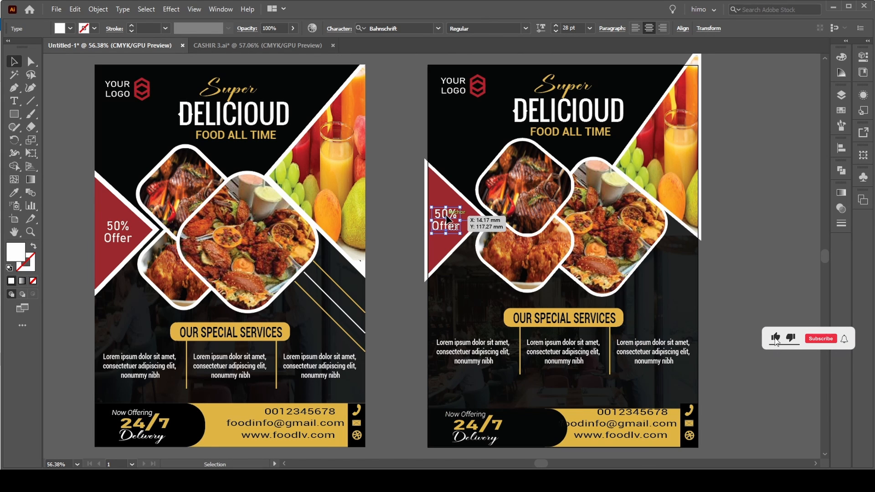
Nudge the new flyer's "50% Offer" text slightly right and down inside the red triangle
key("Right")
key("Right")
key("Down")
key("Right")
key("Down")
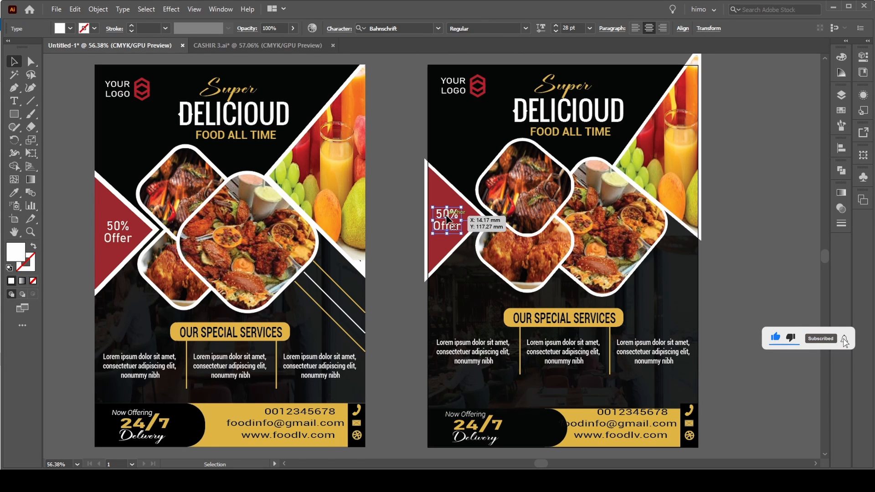
key("Up")
key("Right")
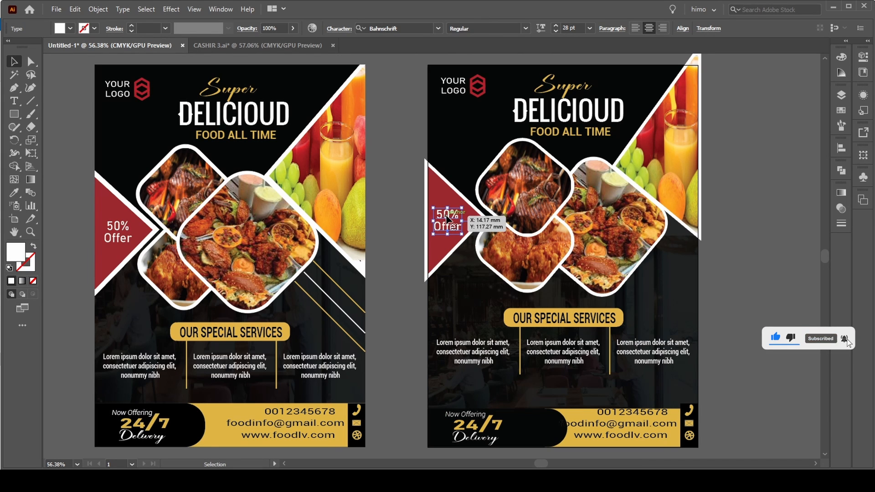
left_click(408, 184)
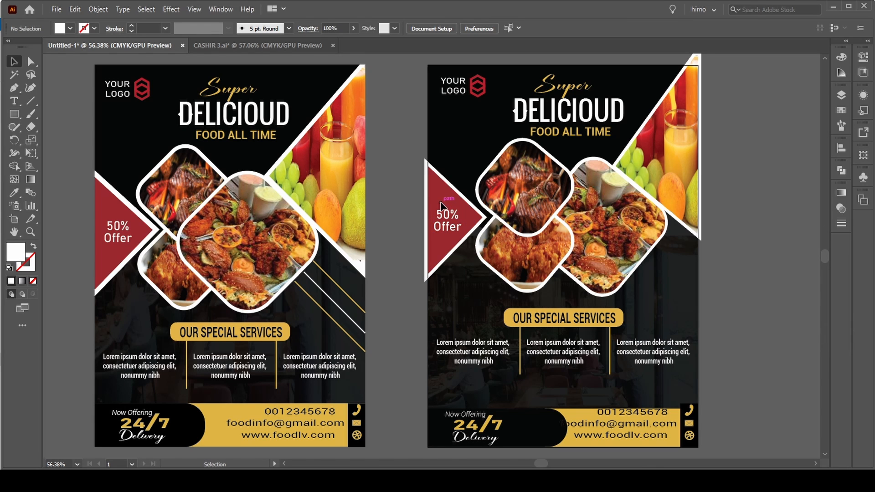
Select both lines of the new flyer's "50% Offer" text and fine-tune their position slightly further right and up in the triangle
left_click_drag(436, 224, 445, 234)
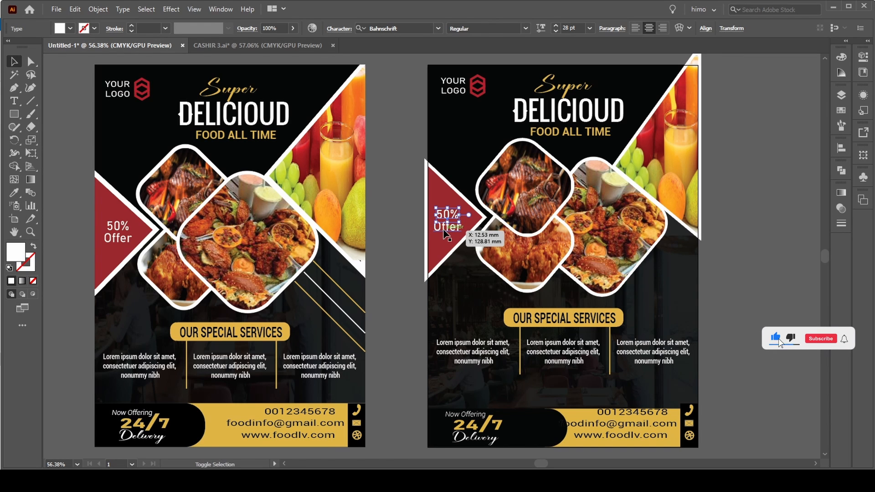
left_click(444, 229, "shift")
key("Up")
key("Up")
key("Up")
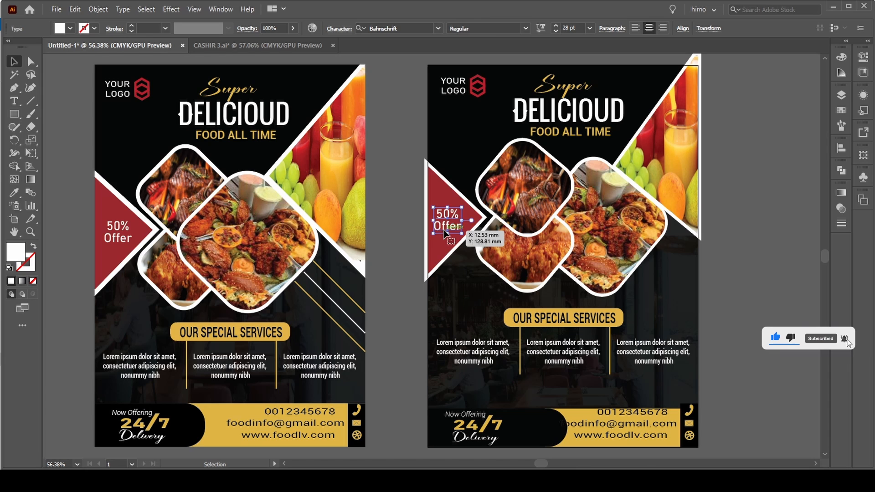
key("Right")
key("Right")
key("Right")
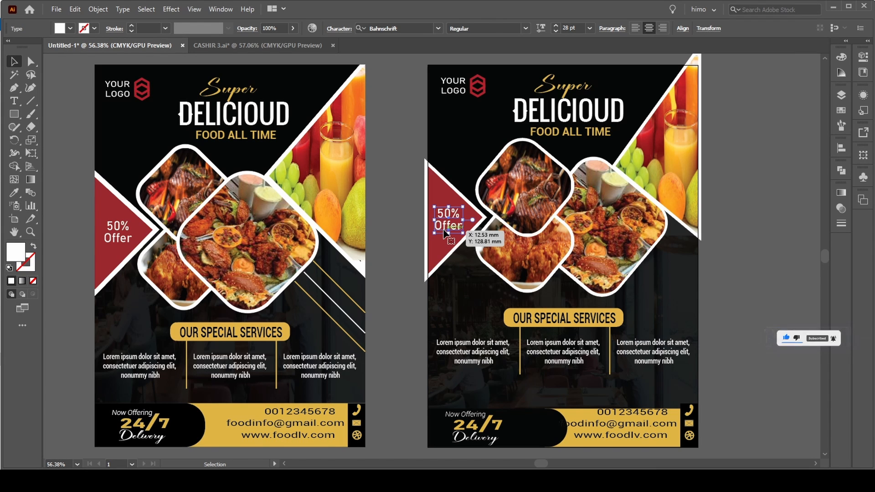
key("Right")
key("Down")
key("Down")
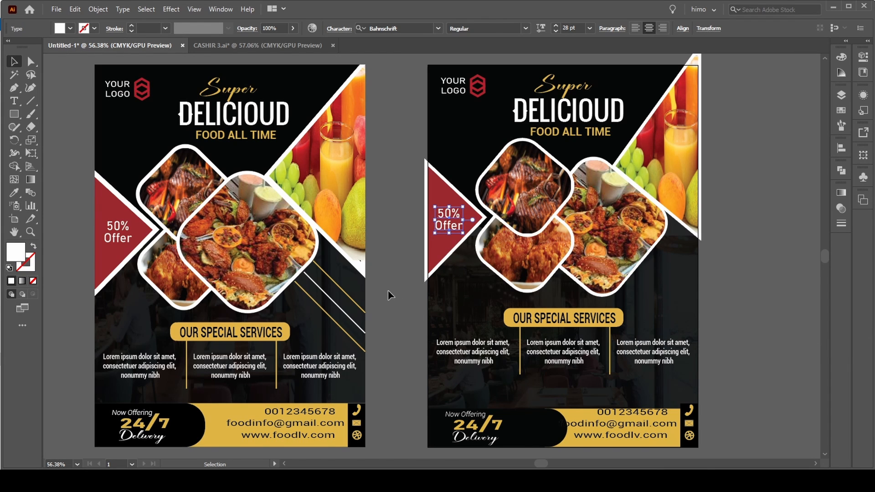
left_click(707, 313)
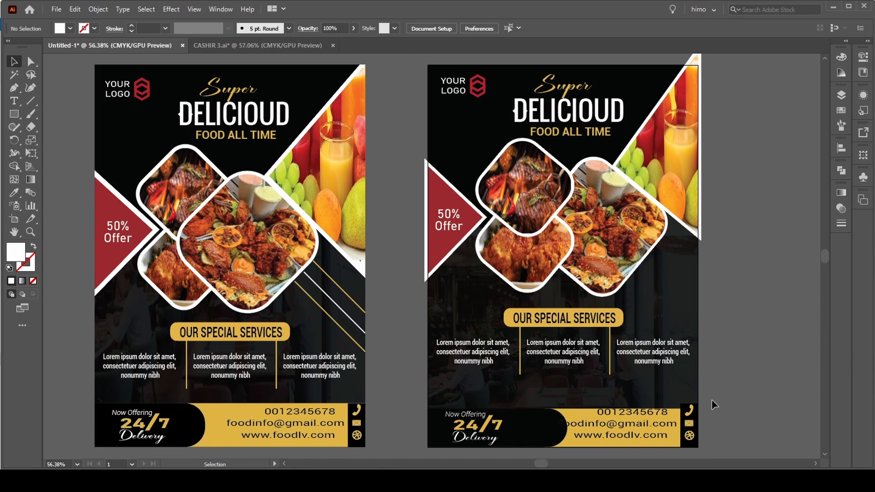
Raise the top edges of the new footer's gold rectangle and black rounded shape to align with the top of the icon strip
key("ctrl+a")
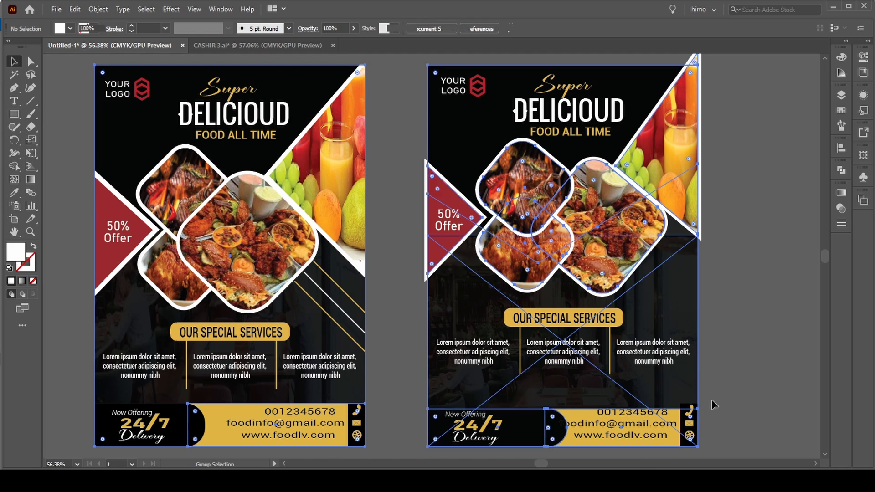
left_click(712, 379)
left_click(584, 417)
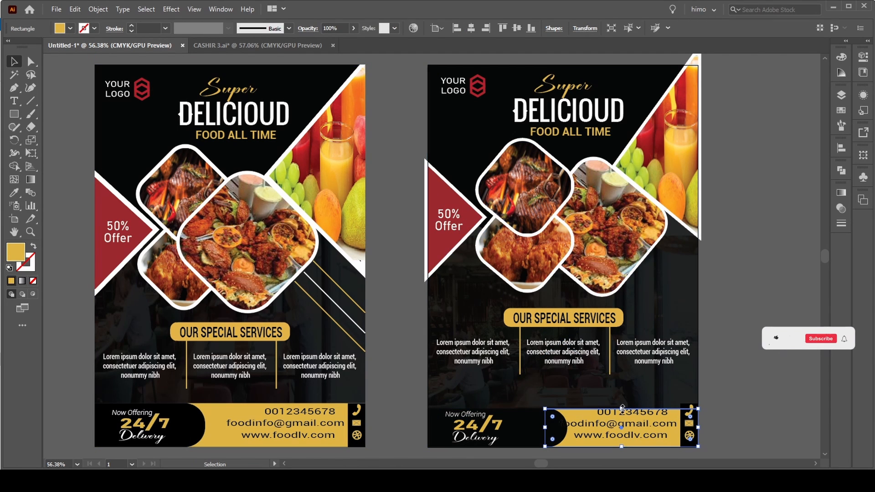
left_click_drag(621, 408, 622, 403)
left_click(744, 371)
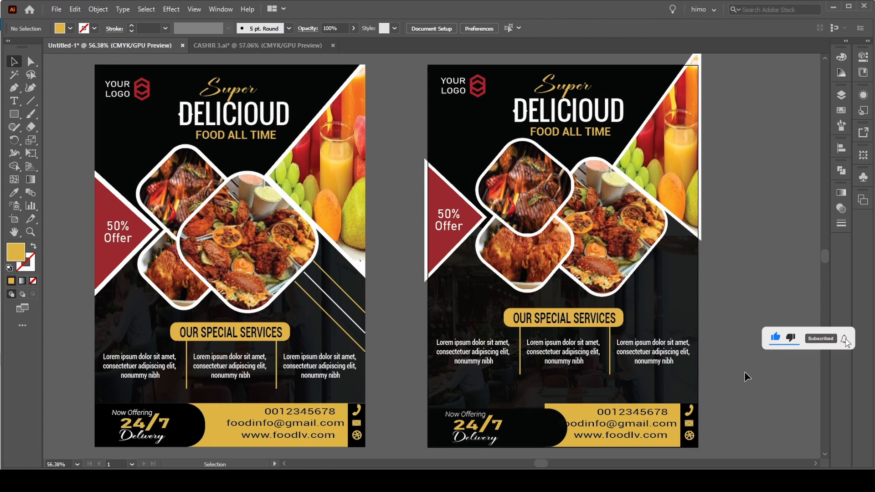
left_click(538, 426)
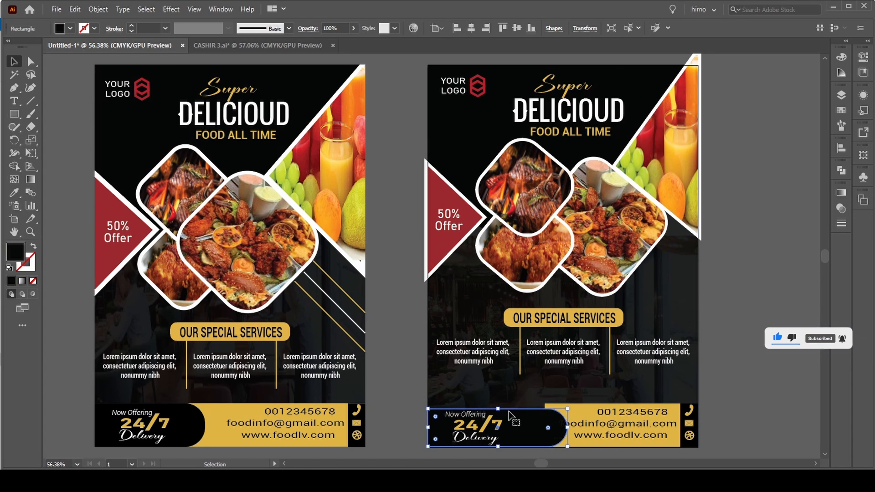
left_click_drag(498, 407, 500, 404)
left_click(735, 373)
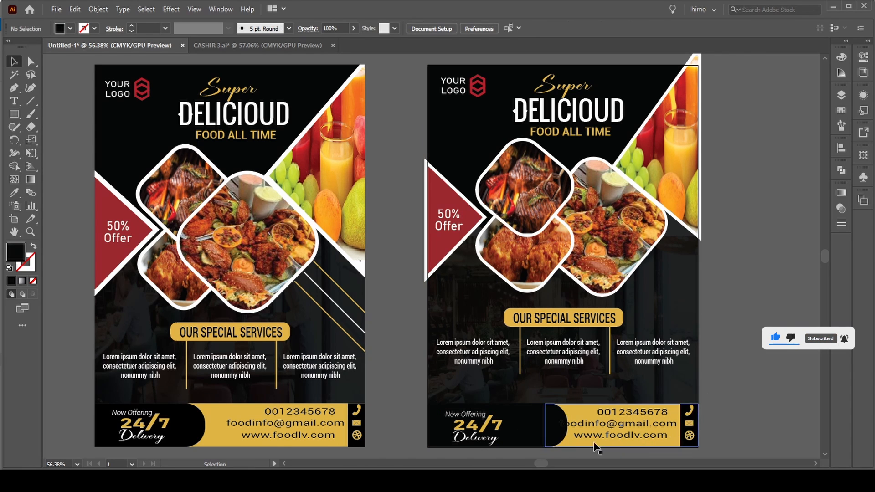
Shorten the new footer's black shape from its rounded end and extend the gold rectangle left underneath it
left_click(542, 444)
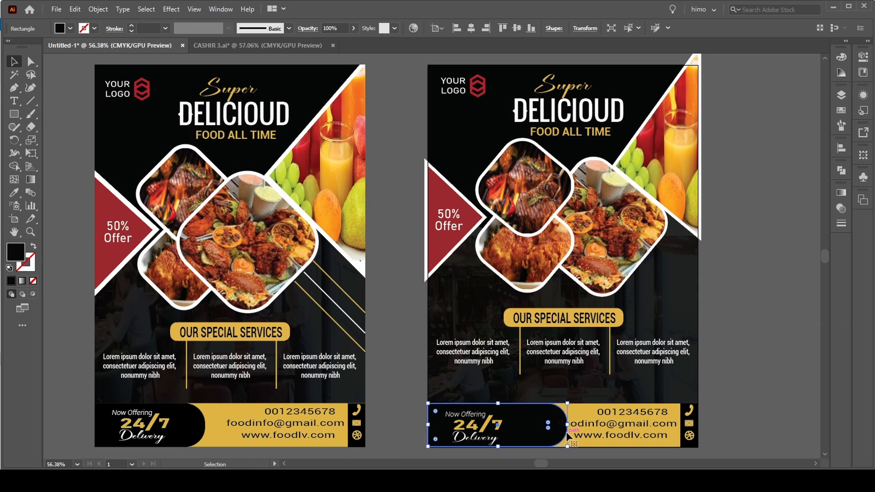
left_click_drag(567, 425, 541, 426)
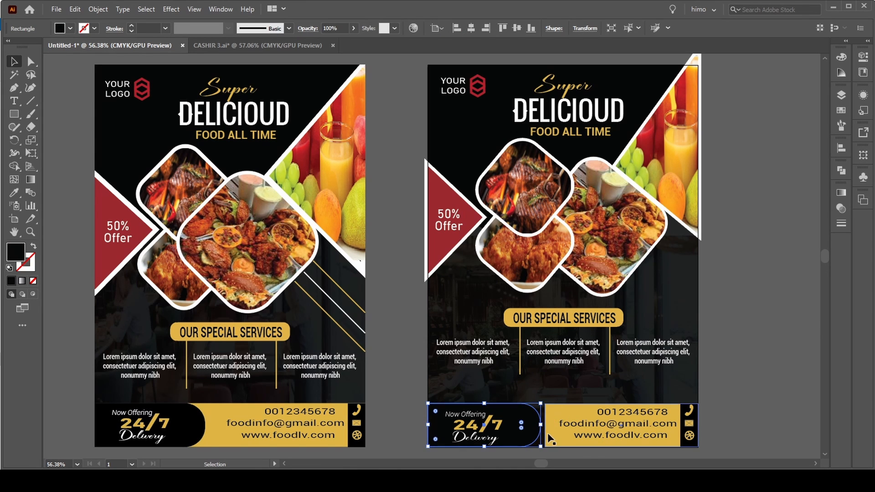
left_click(550, 436)
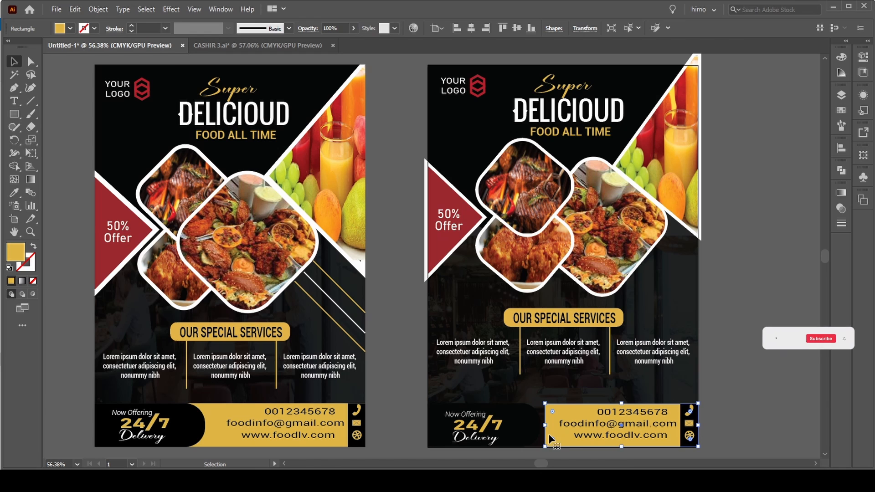
left_click_drag(543, 427, 514, 429)
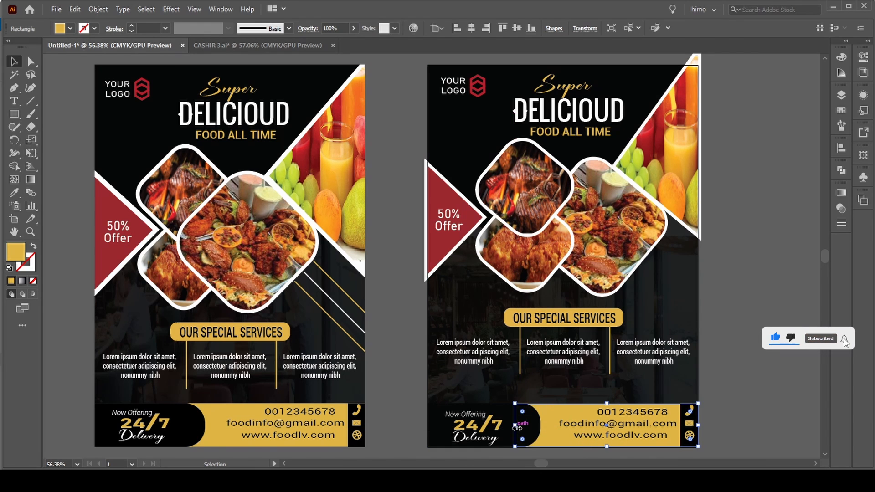
left_click(405, 399)
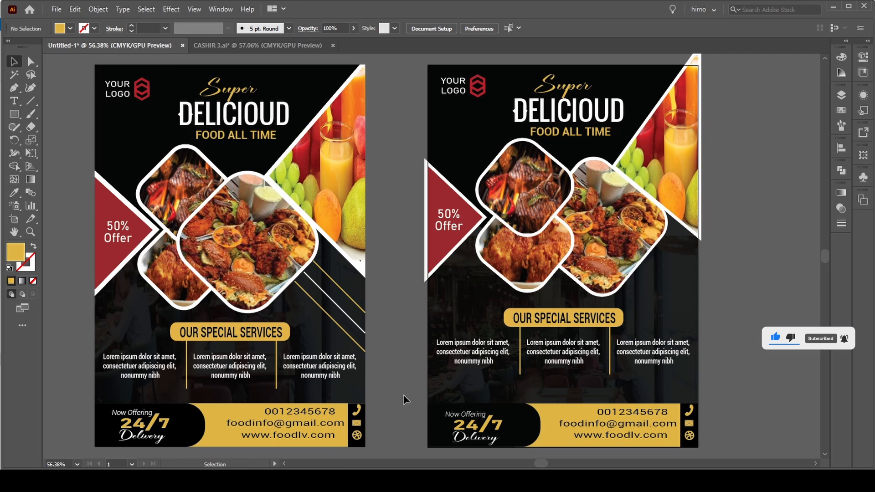
Widen the new footer's black rounded shape slightly further over the gold rectangle
left_click(534, 432)
left_click_drag(540, 425, 549, 425)
left_click(745, 366)
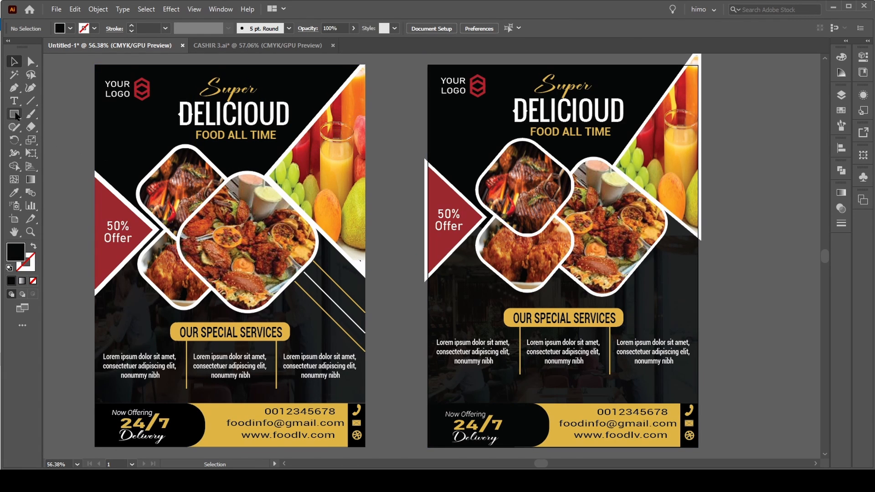
Draw a black rectangle covering the whole second artboard and align its bottom edge with the page edge
left_click(15, 115)
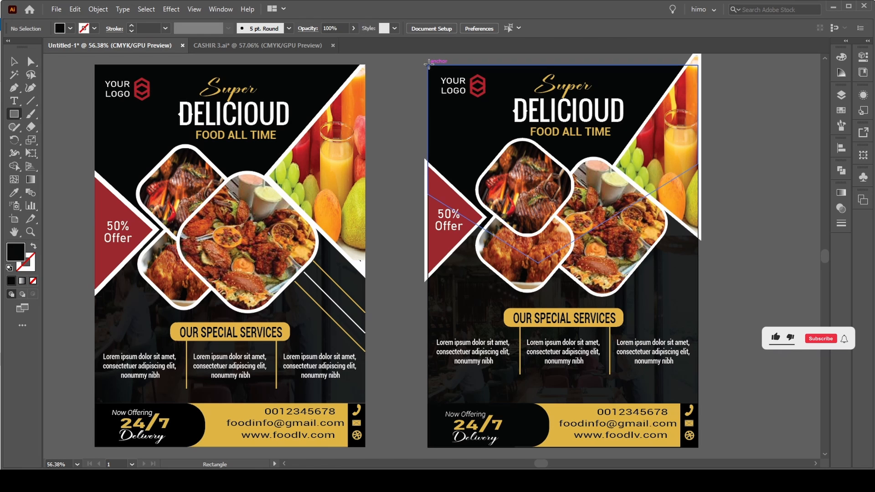
left_click_drag(429, 64, 698, 447)
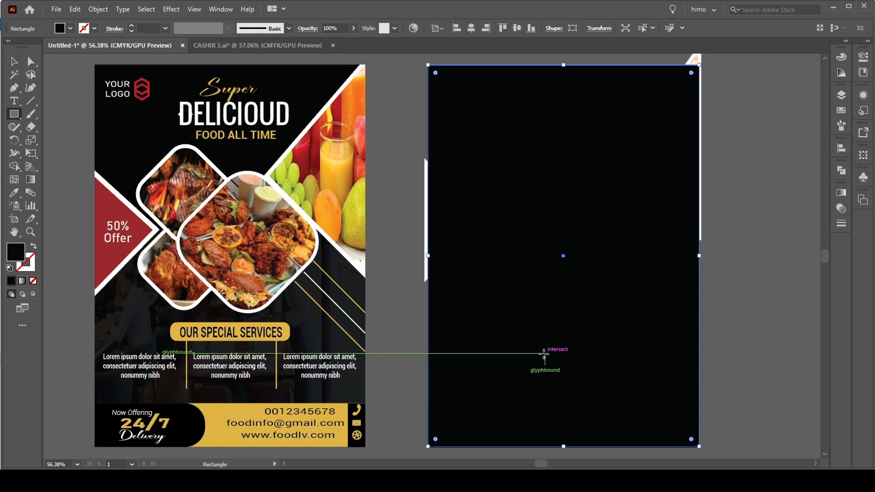
key("v")
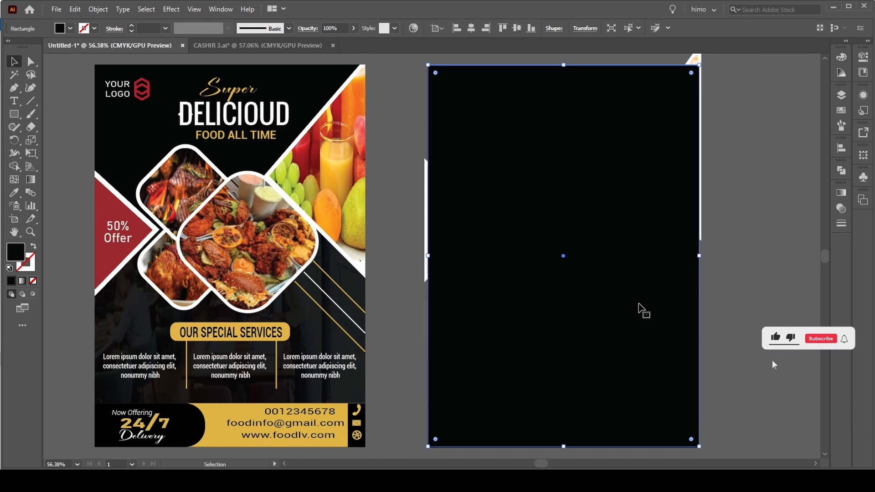
left_click(714, 289)
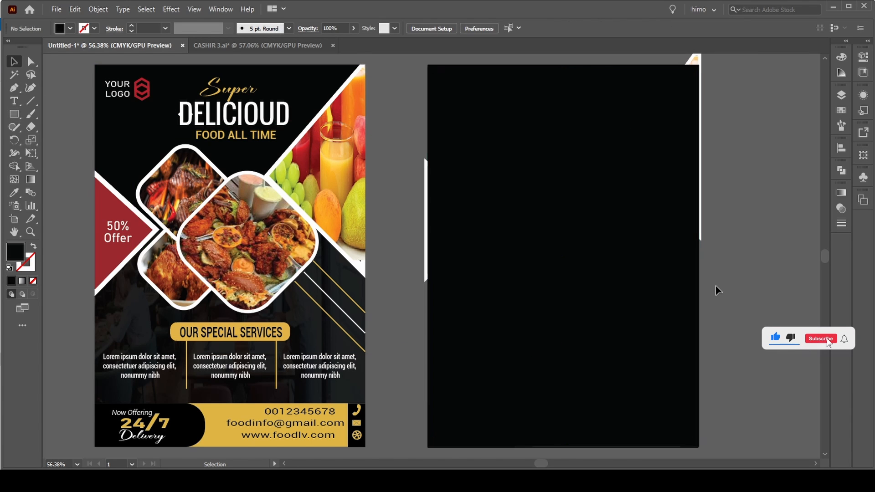
left_click(595, 390)
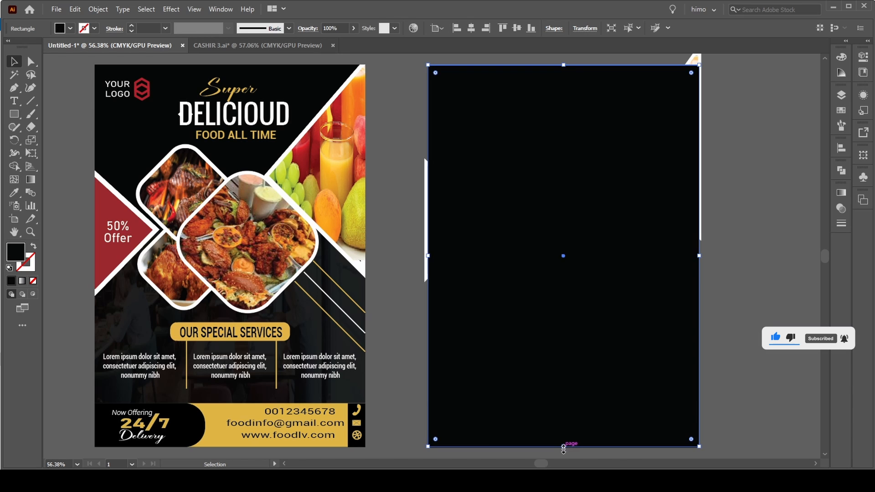
left_click_drag(563, 447, 563, 447)
left_click(717, 339)
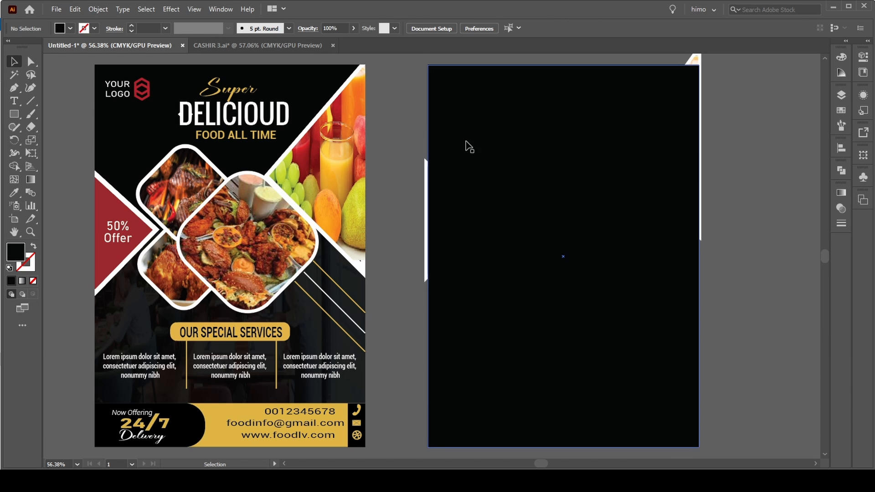
Select all of the new flyer's artwork with the covering rectangle and make a clipping mask to trim the overhanging edges
left_click_drag(409, 57, 711, 450)
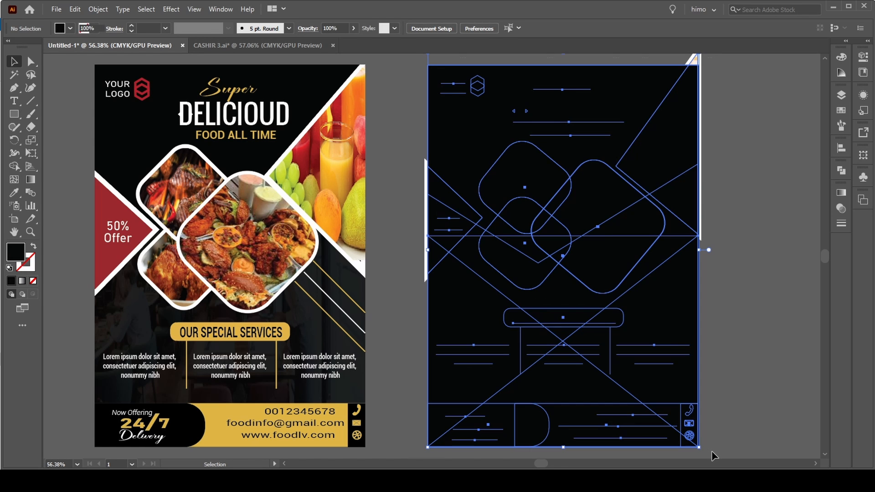
right_click(611, 234)
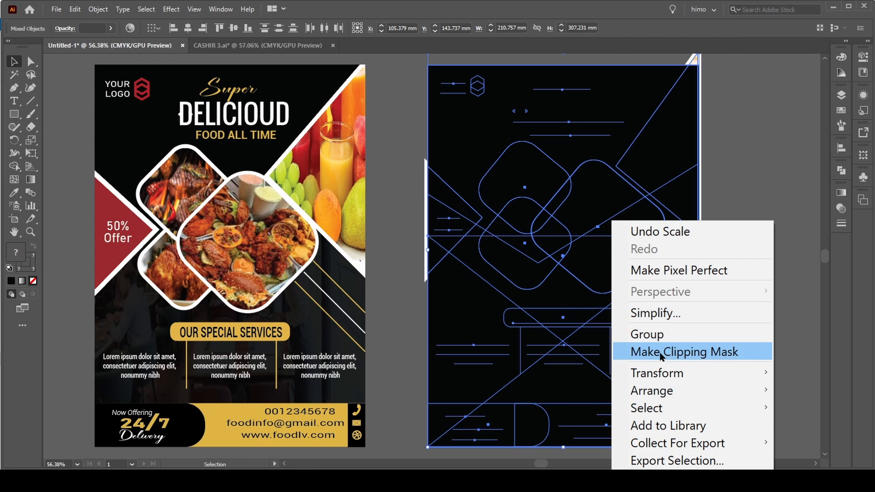
left_click(660, 354)
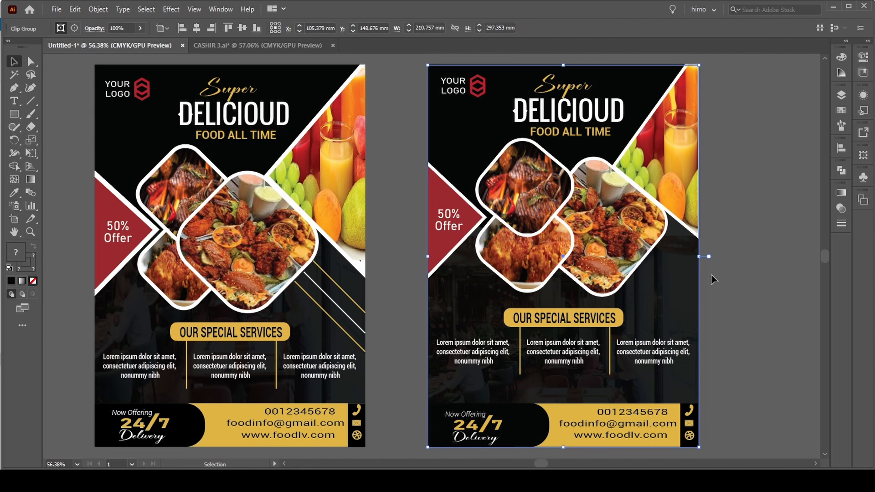
left_click(711, 275)
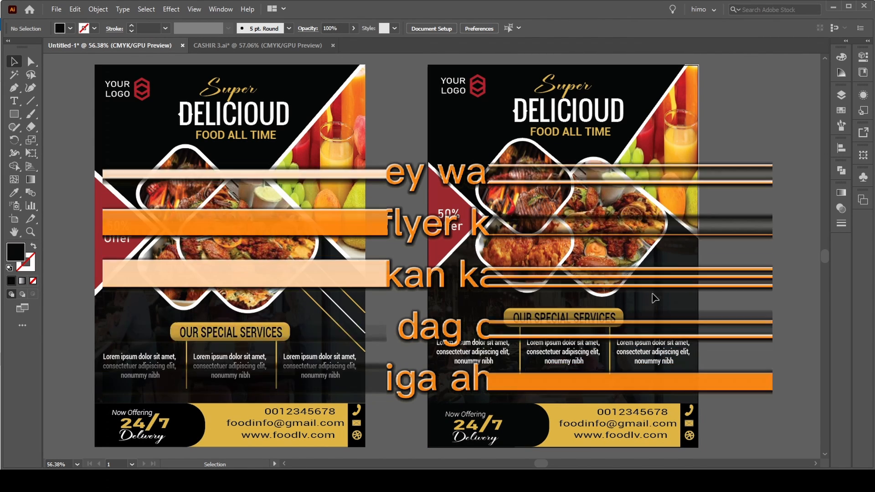
left_click(284, 464)
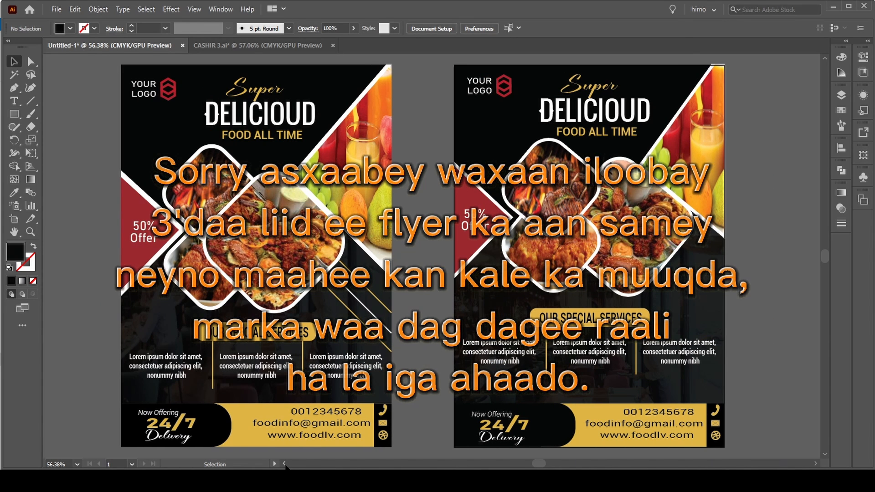